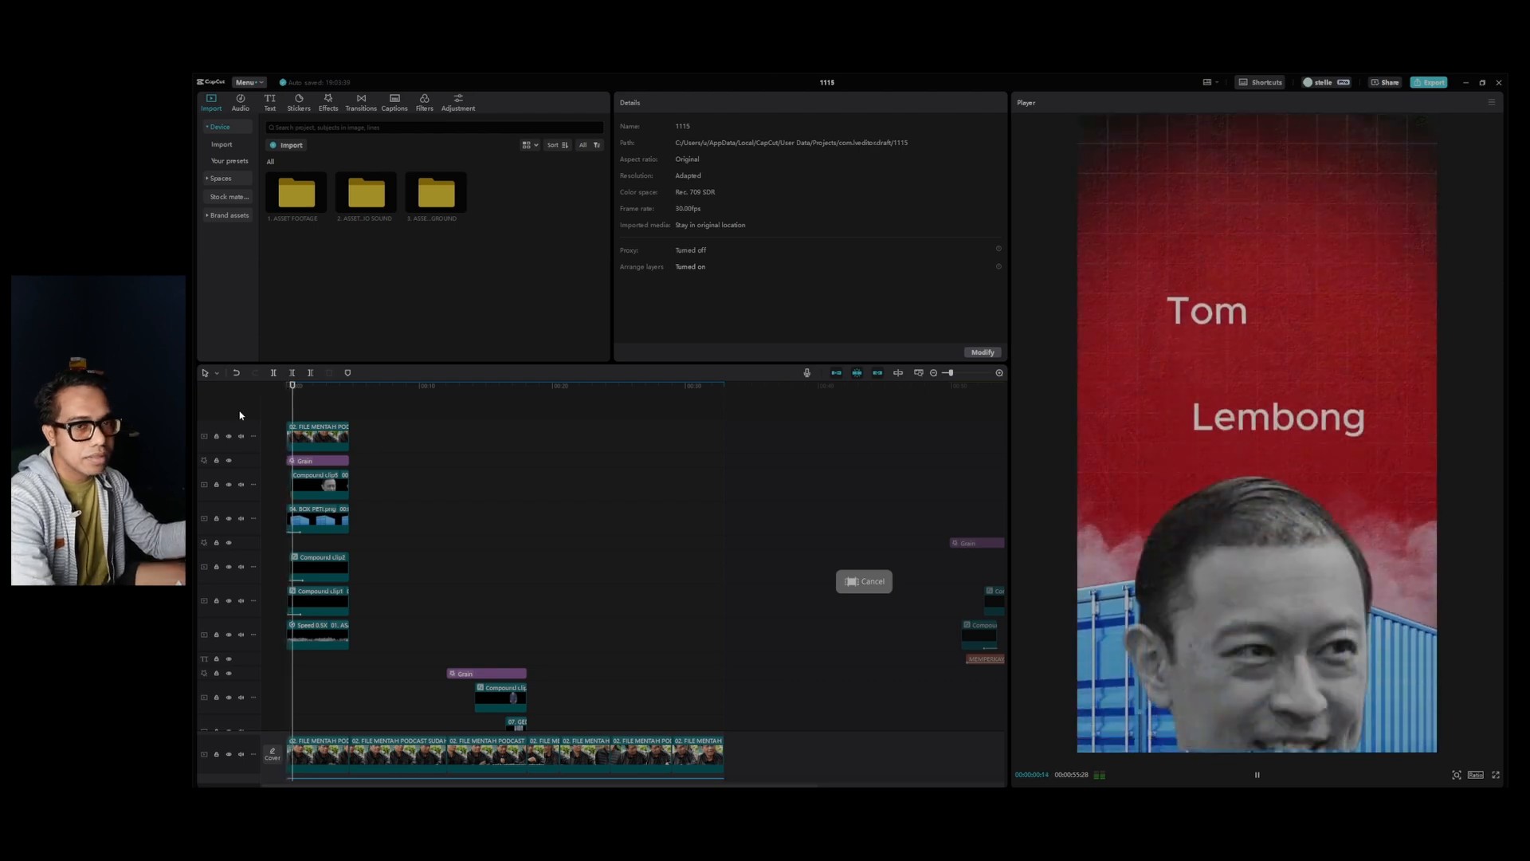
Play through the opening collage and its cut to the podcast footage to examine how the transition currently works.
key("ctrl+equal")
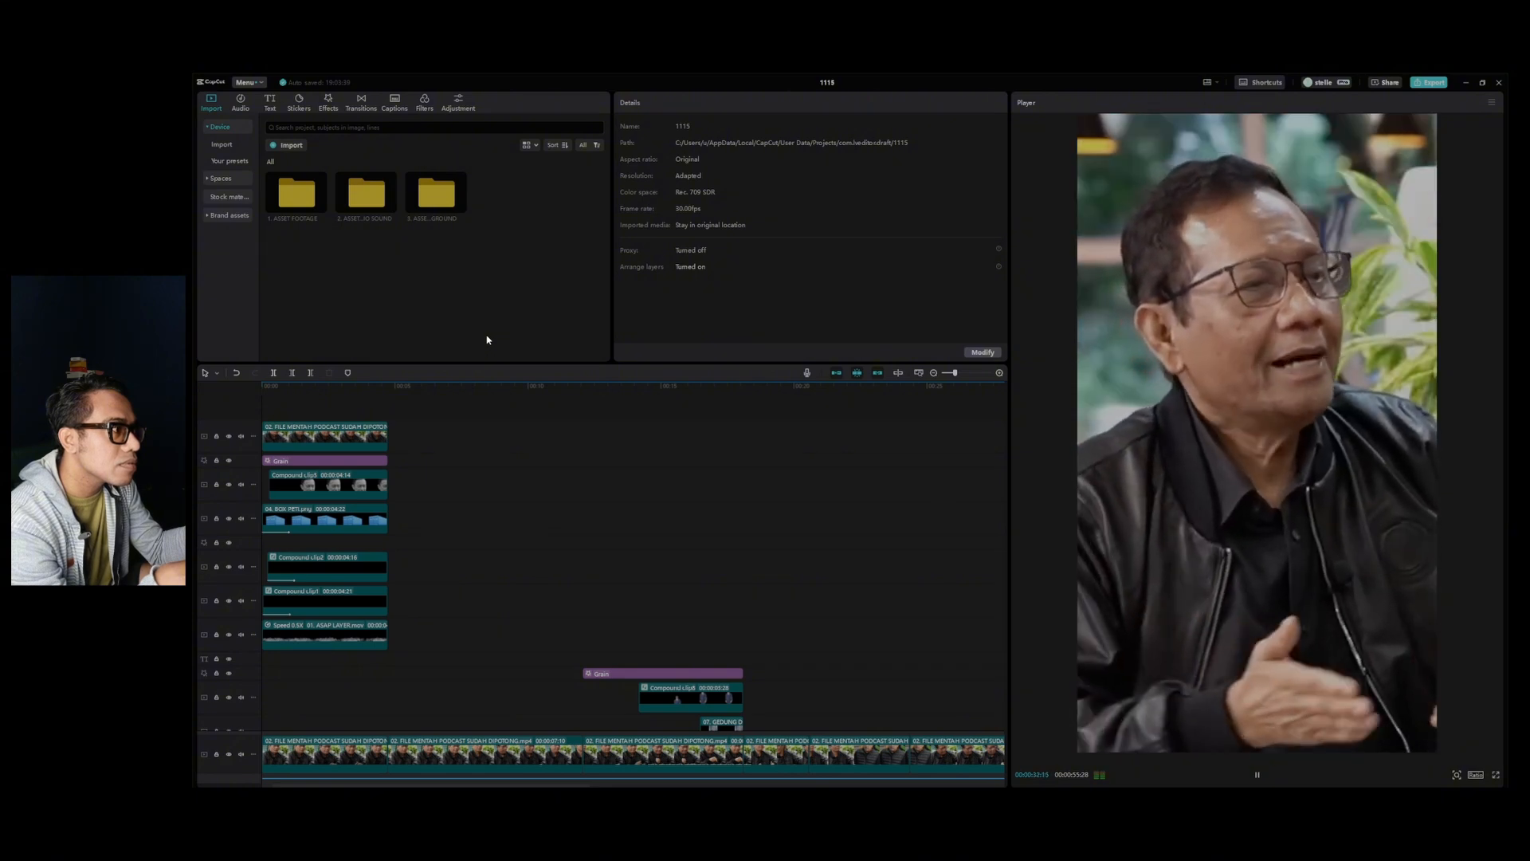
scroll(470, 367, "down", 5)
left_click_drag(393, 399, 192, 418)
scroll(427, 403, "up", 4)
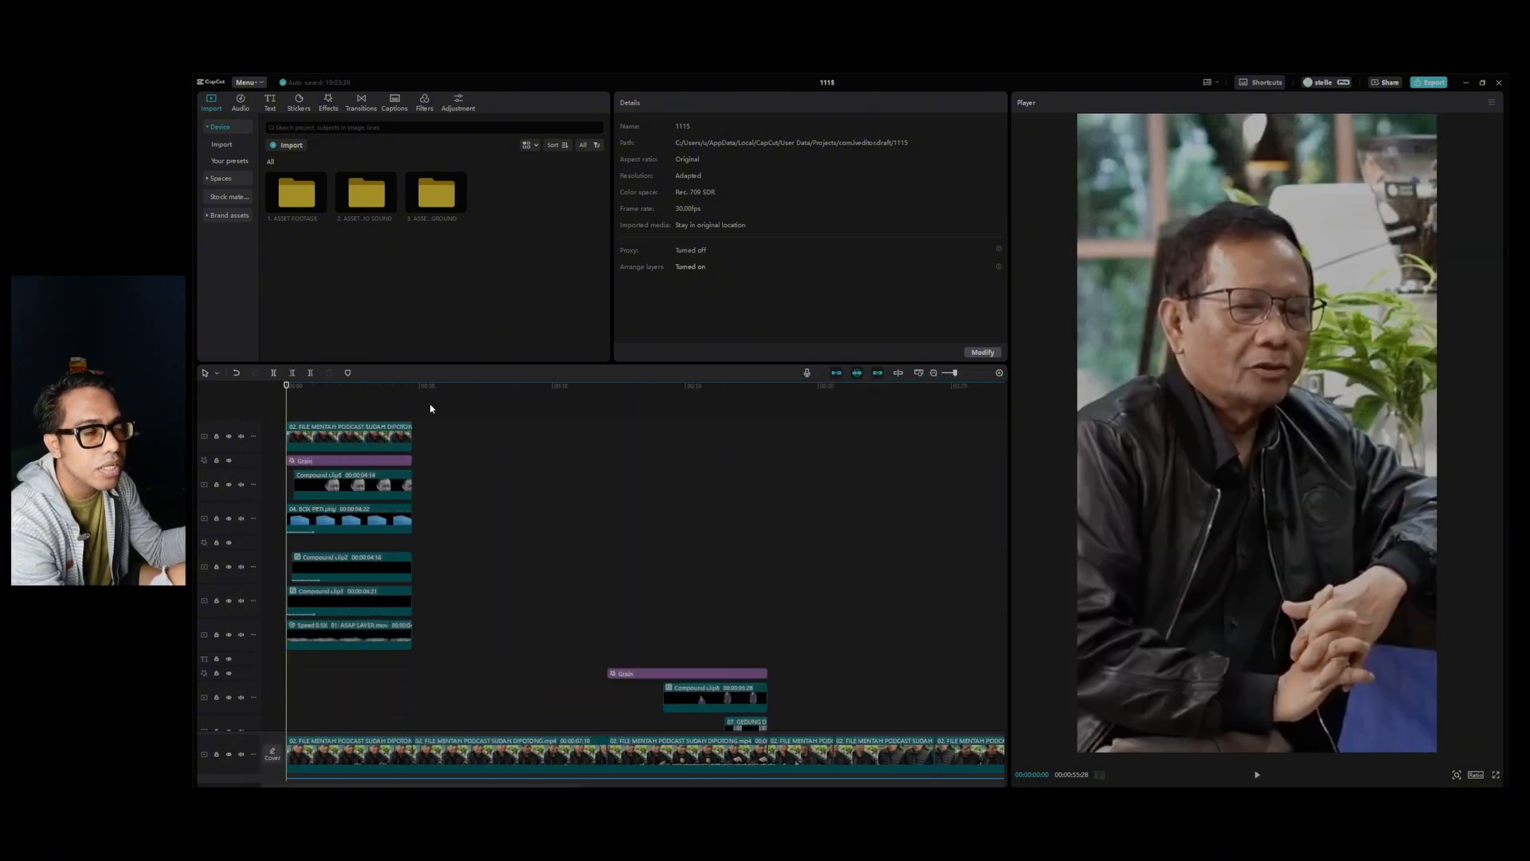
left_click(529, 406)
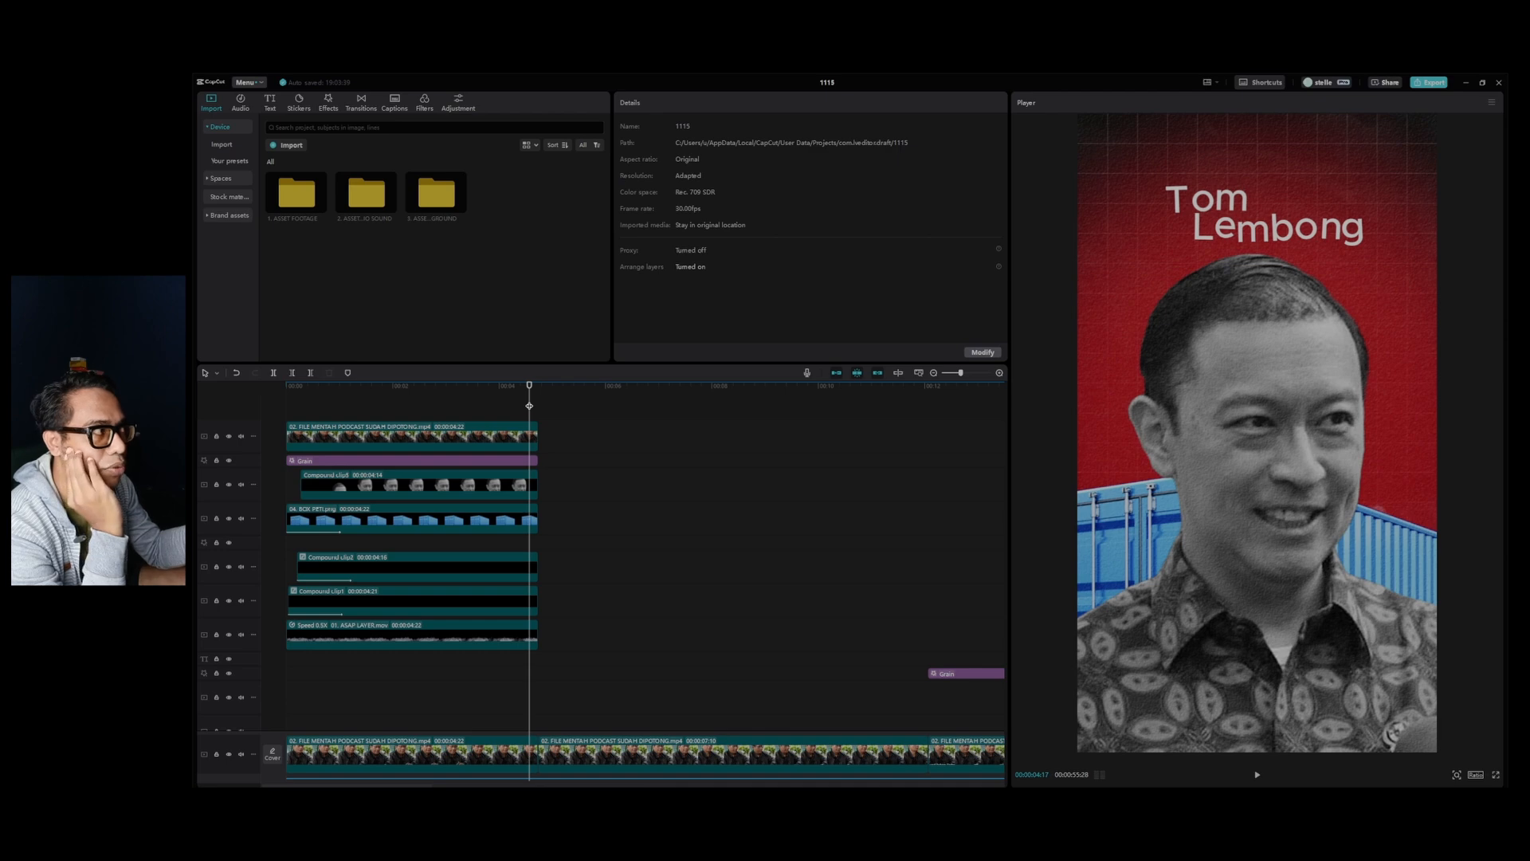
mouse_move(534, 391)
left_mouse_down()
mouse_move(618, 402)
mouse_move(547, 415)
left_mouse_up()
key("space")
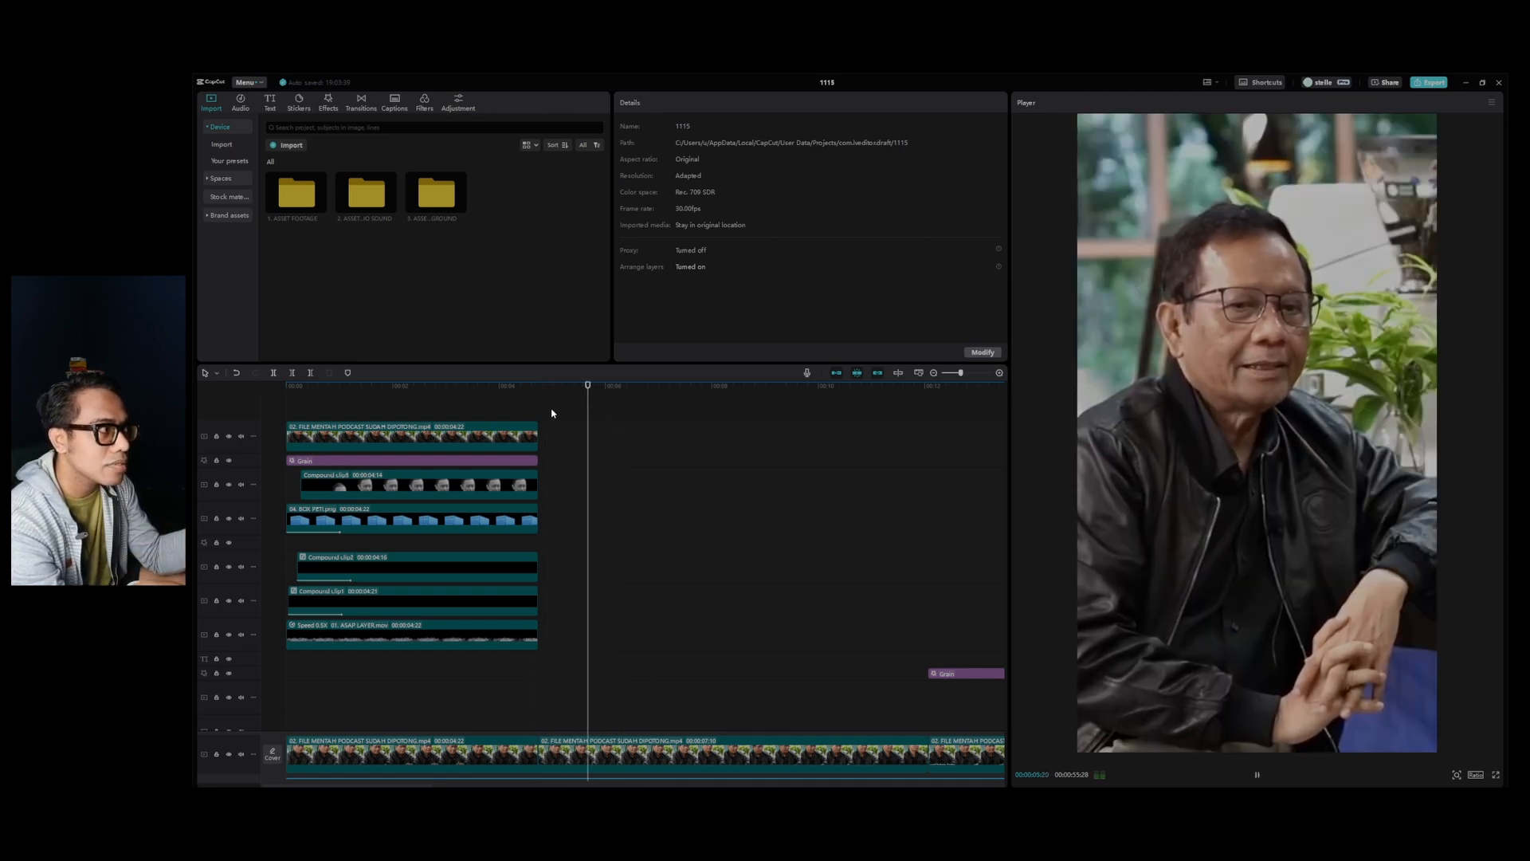
left_click(537, 399)
key("space")
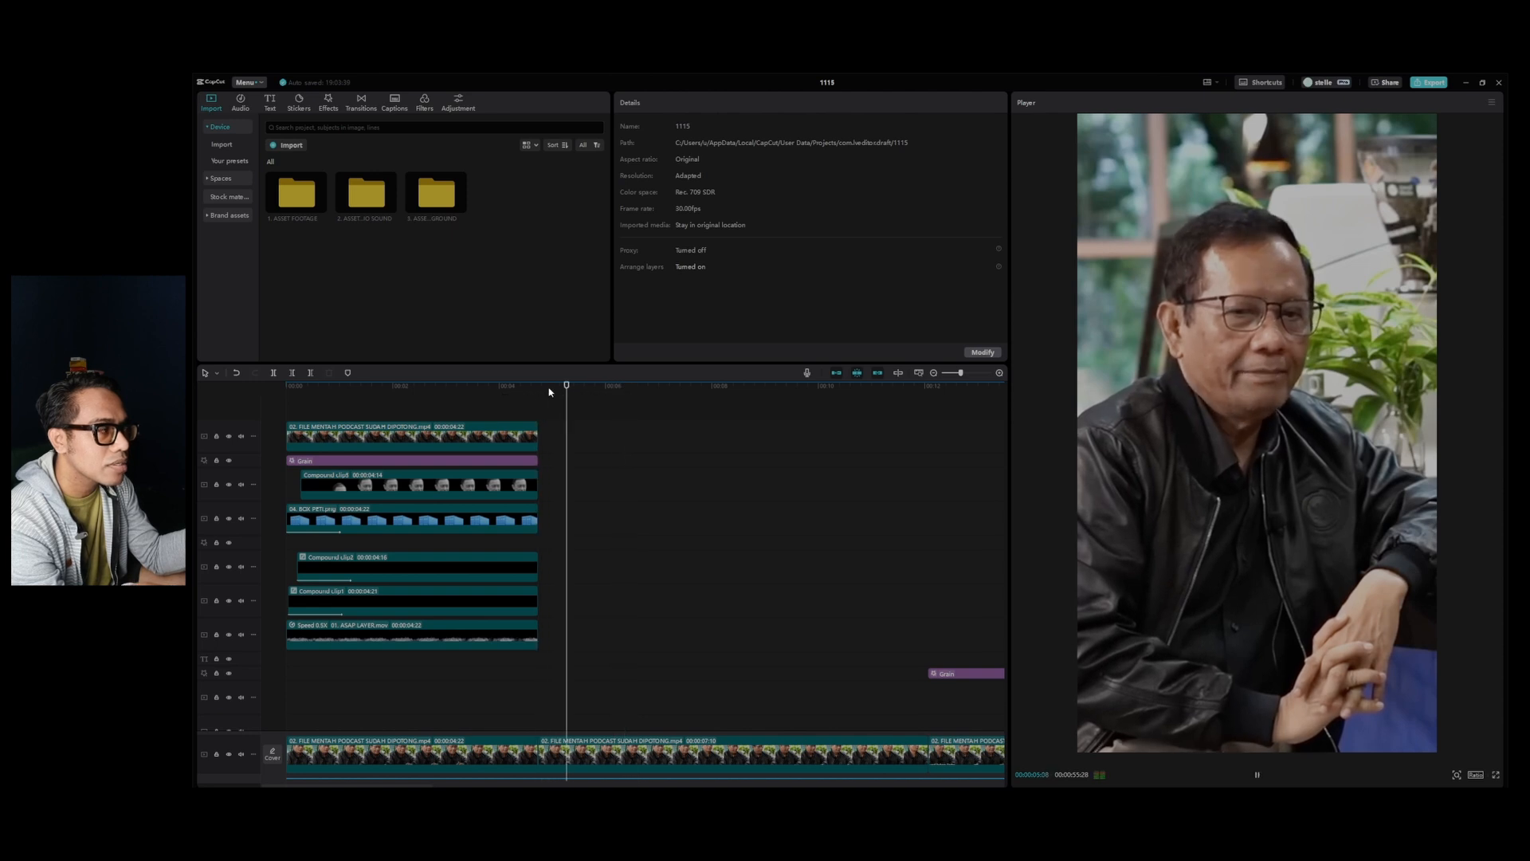
key("space")
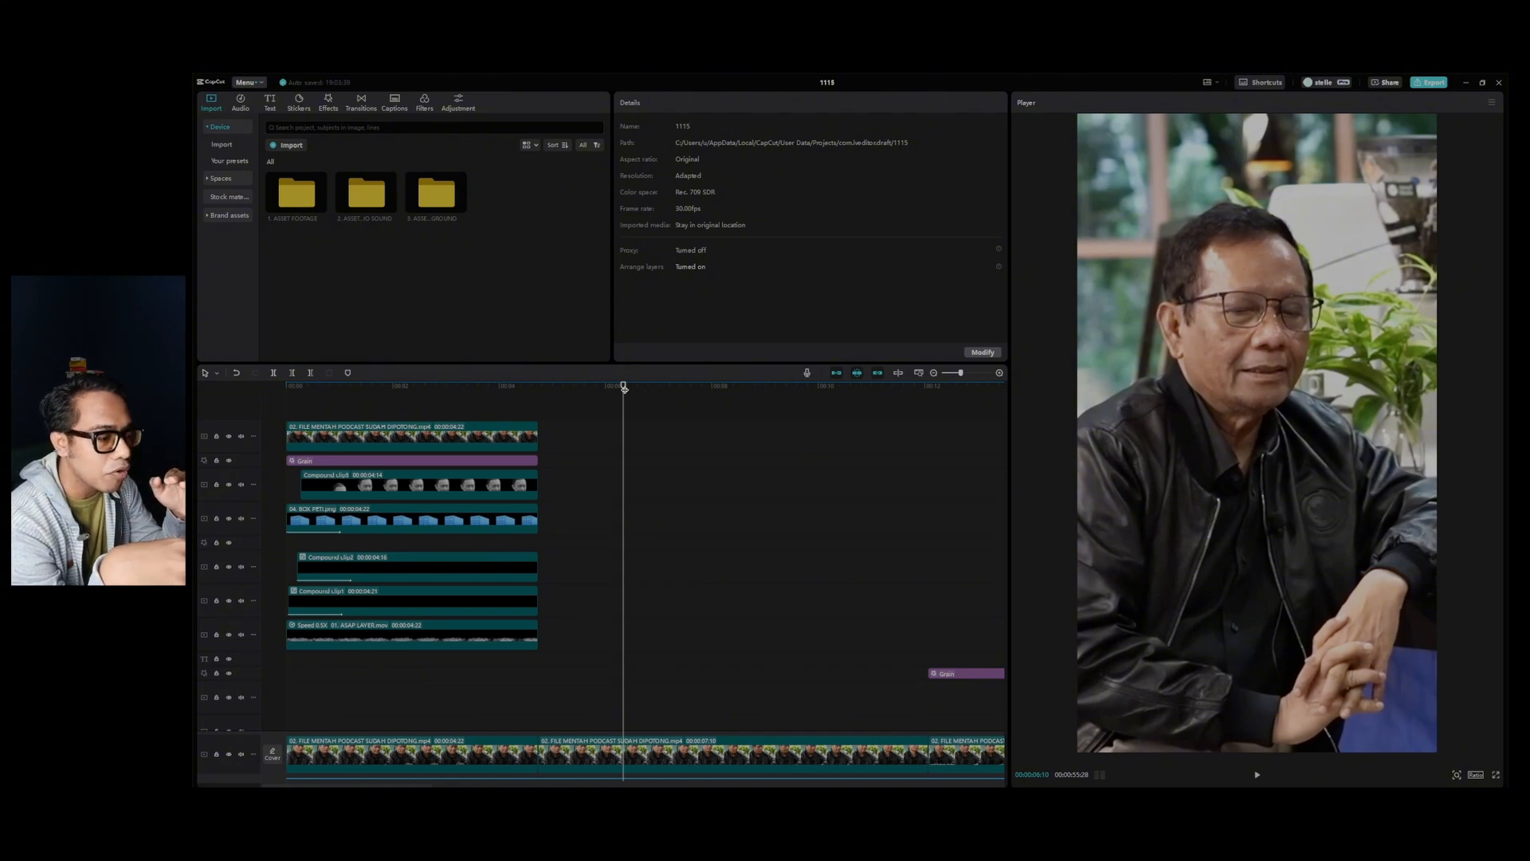
key("space")
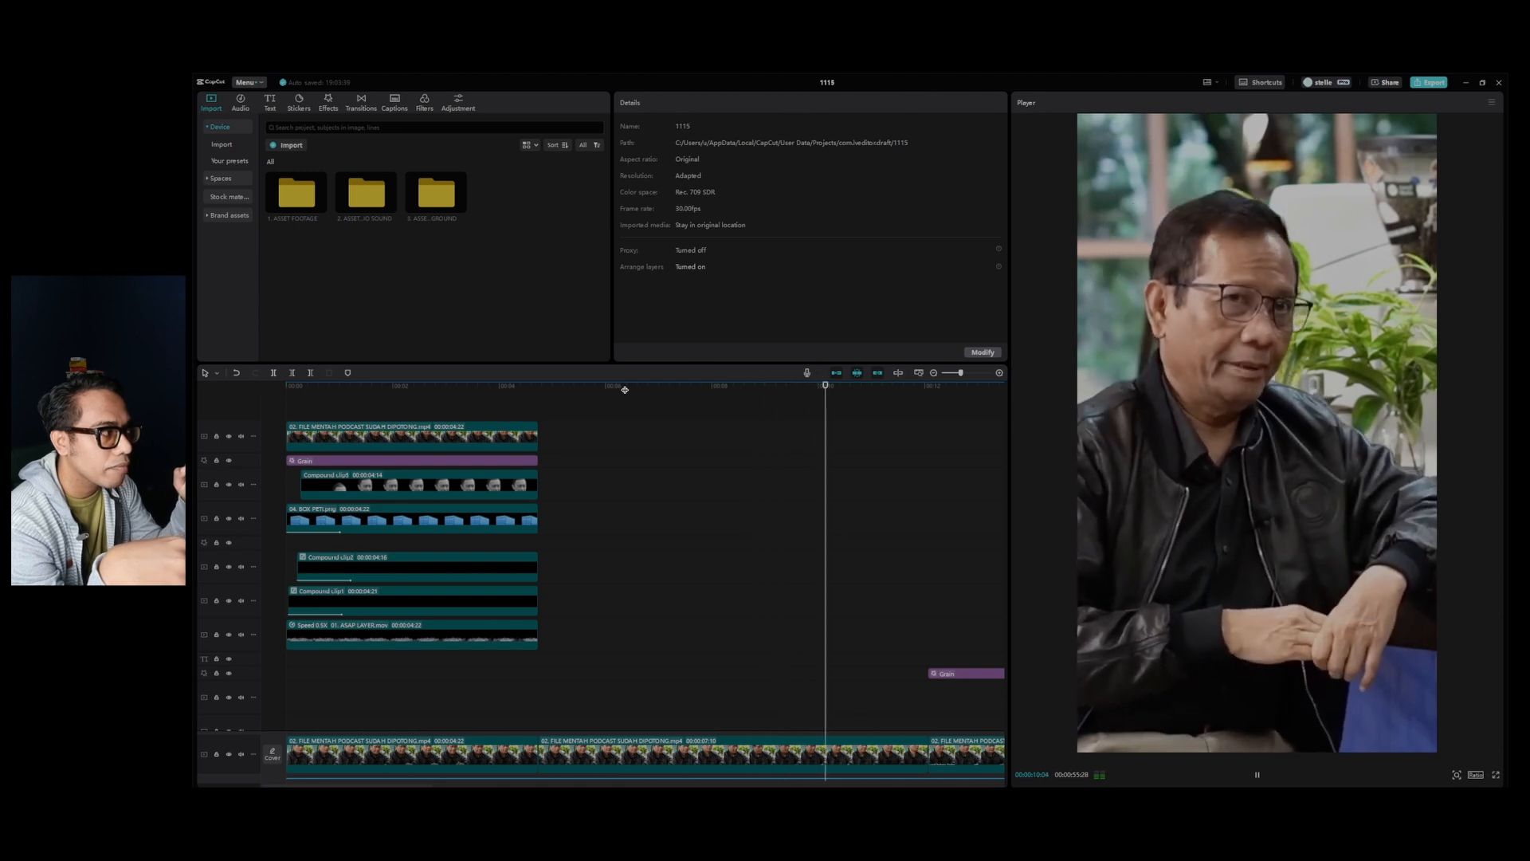
key("space")
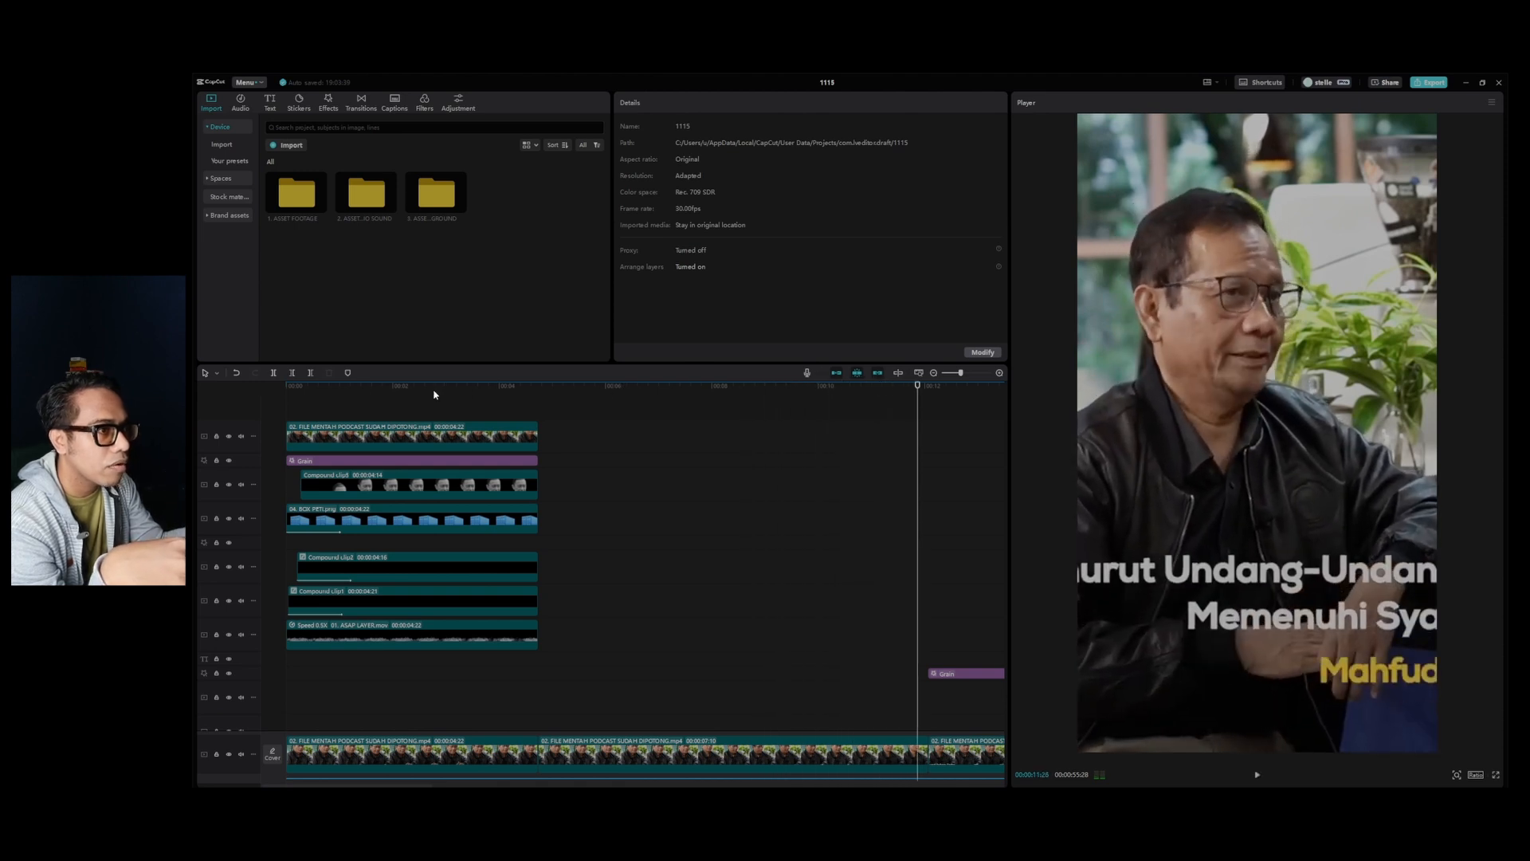
left_click_drag(468, 391, 499, 414)
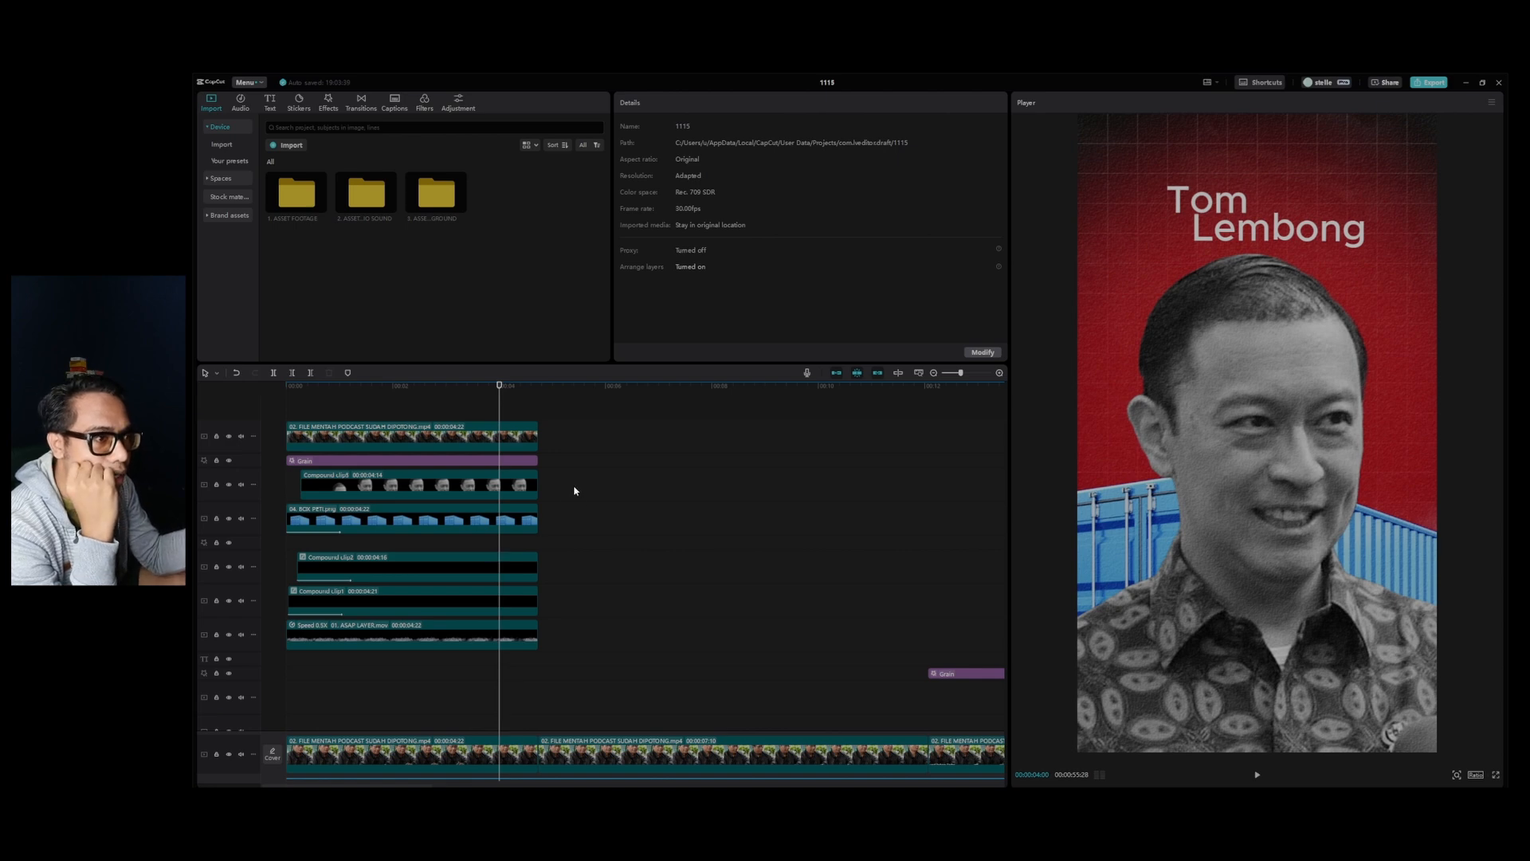
Apply a Slide Down out animation lasting 1.0 s to the portrait compound clip.
left_click(504, 486)
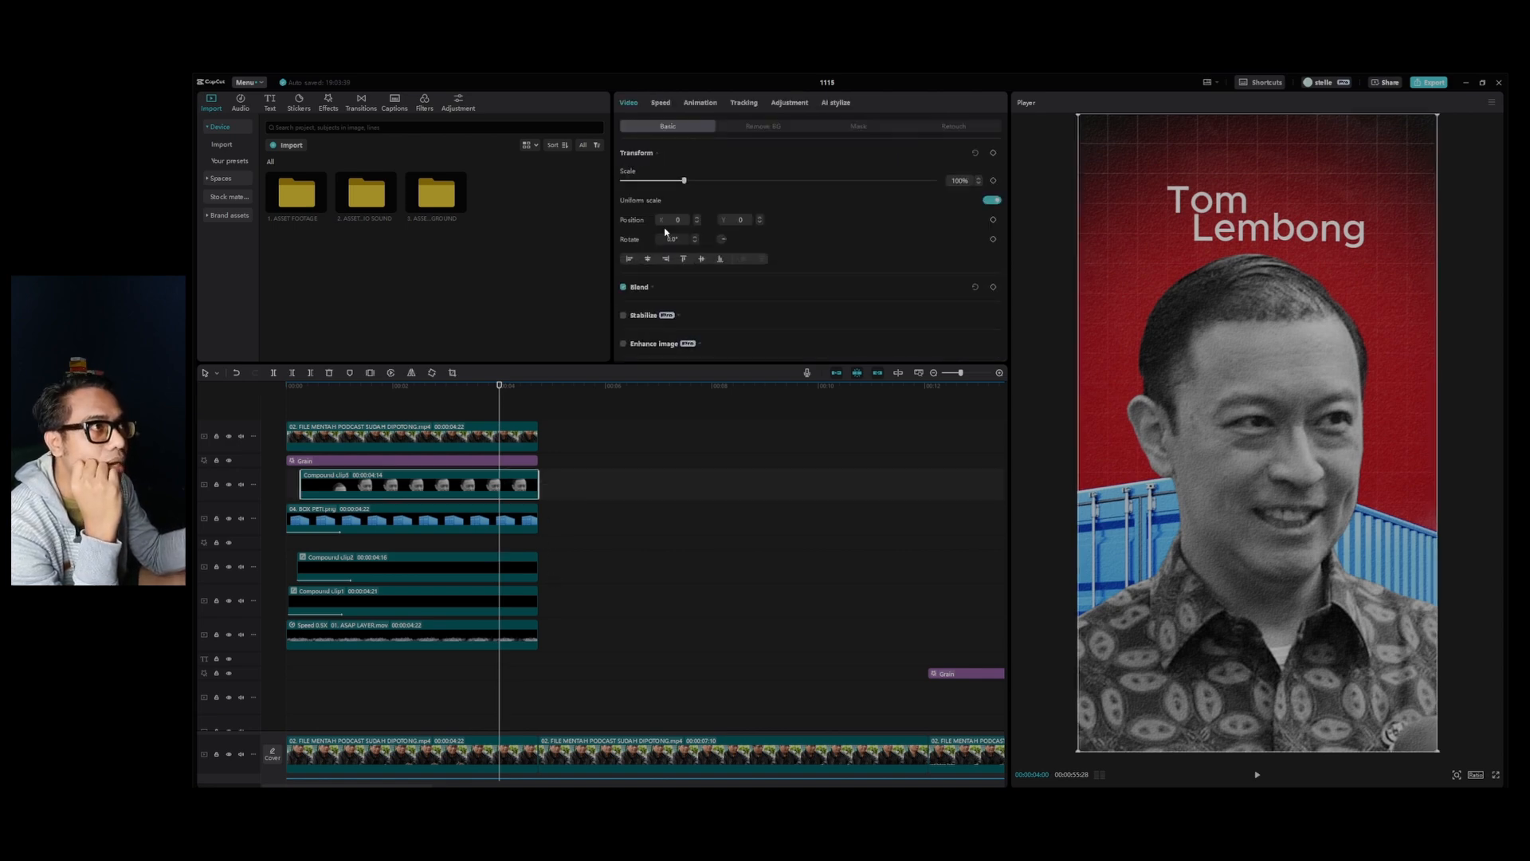
left_click(705, 105)
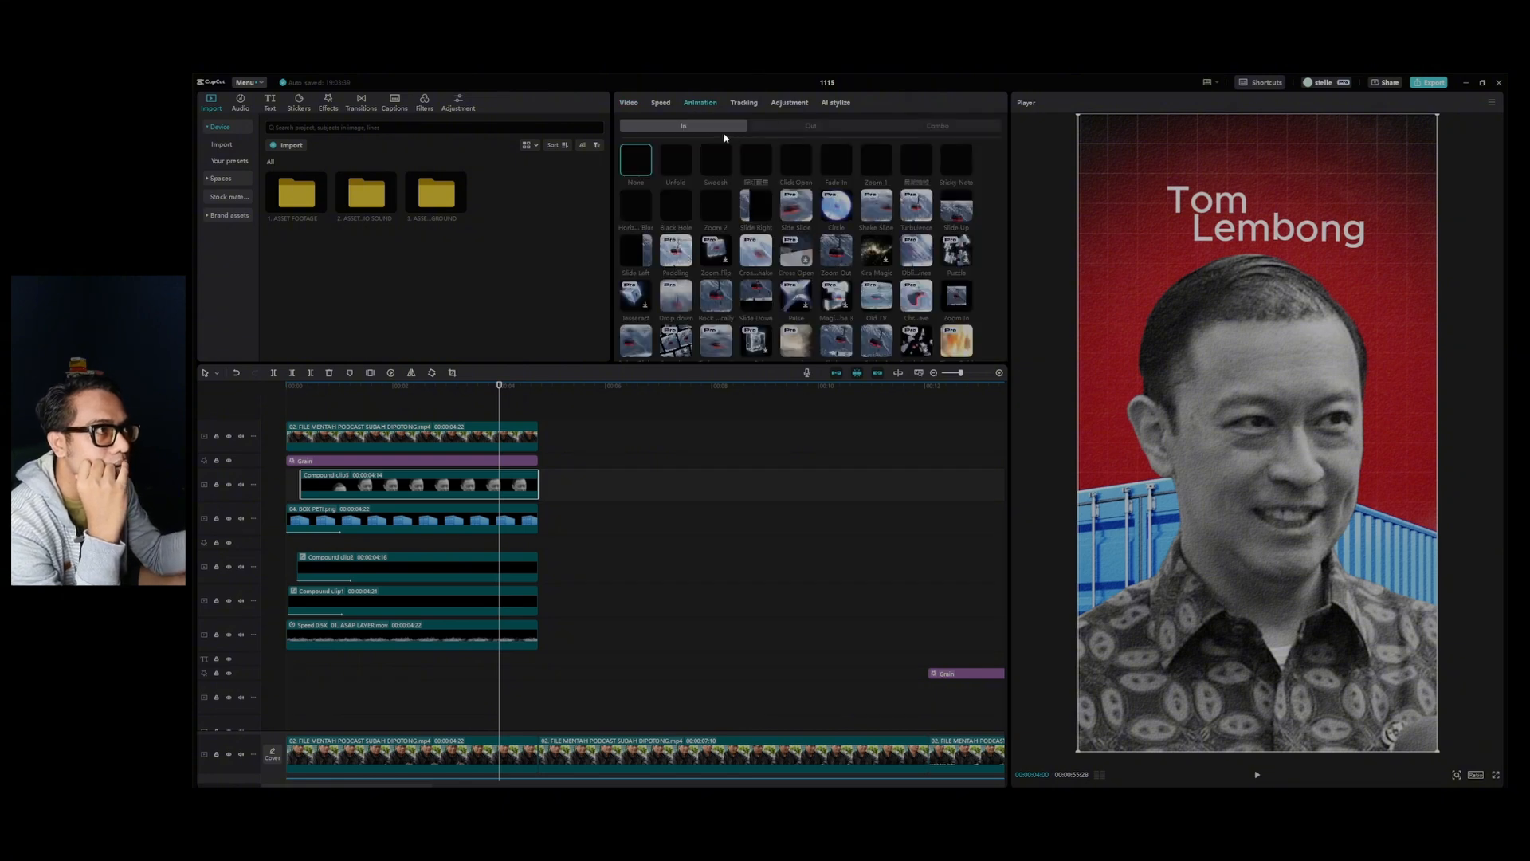
left_click(812, 126)
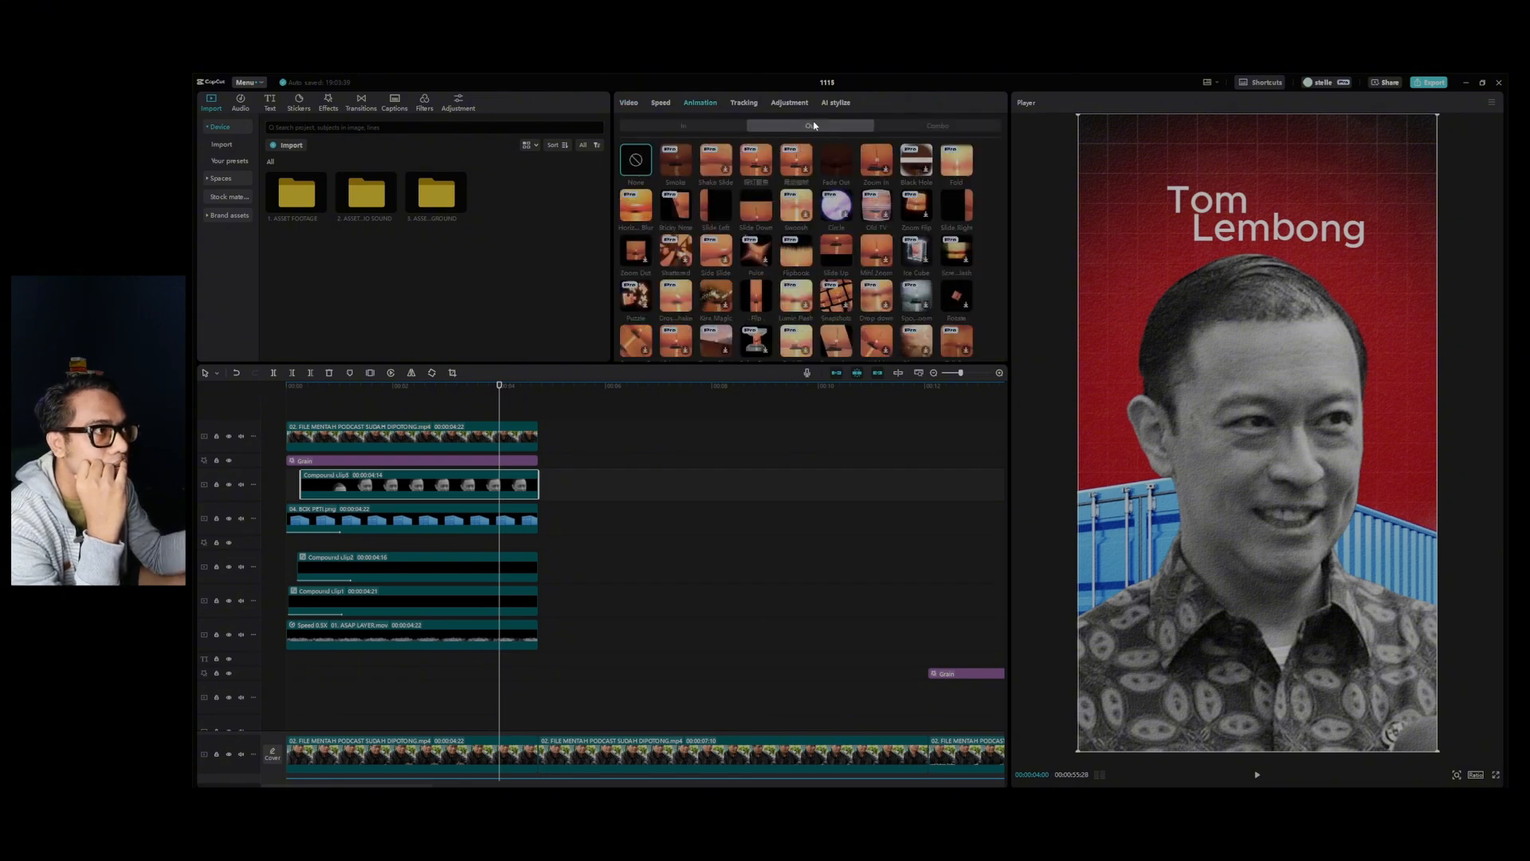
left_click(757, 208)
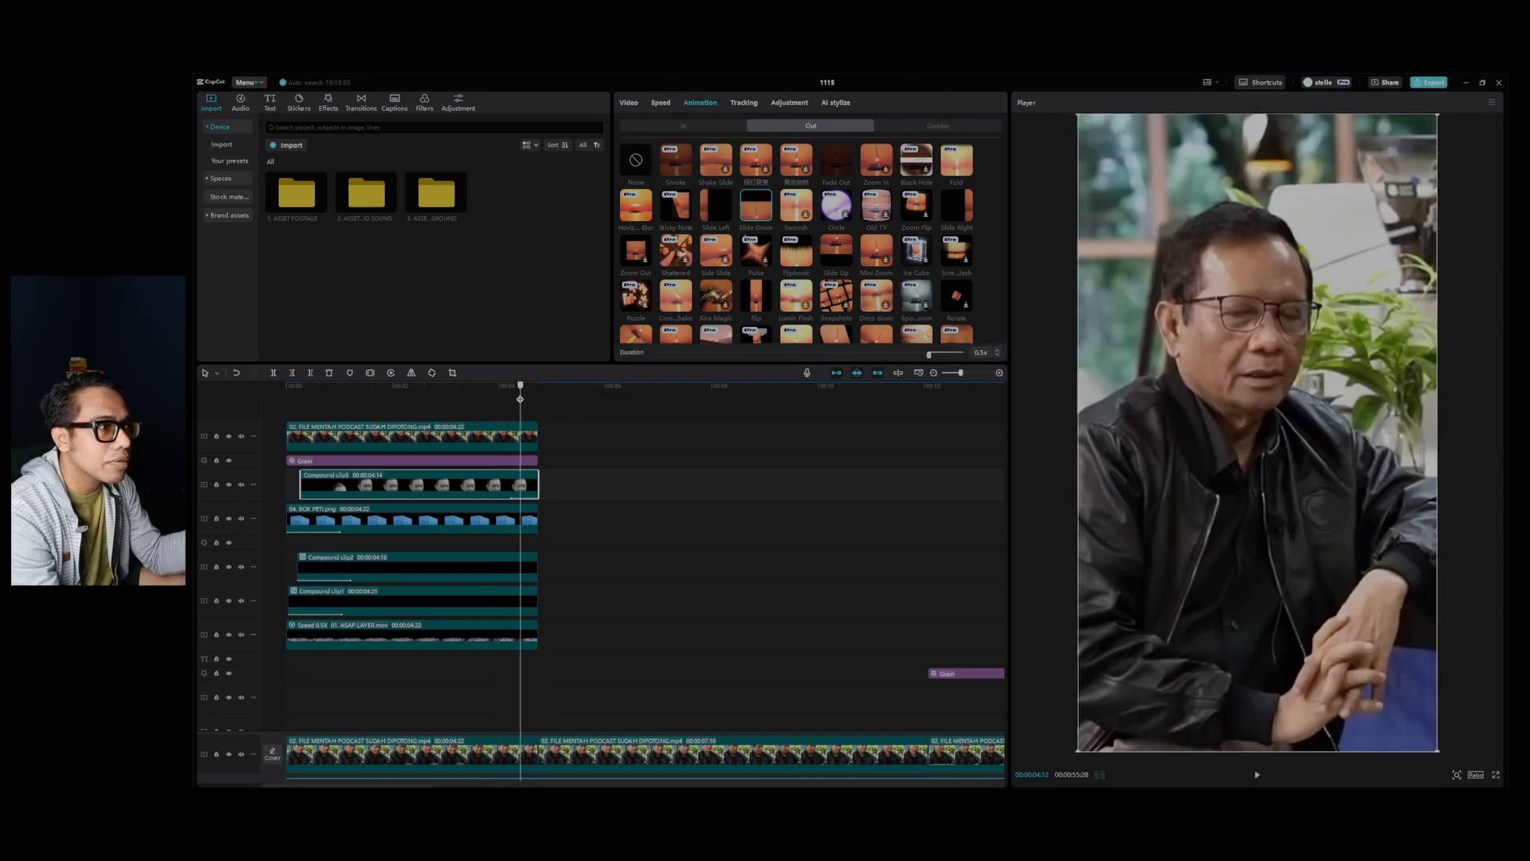
left_click_drag(927, 359, 908, 363)
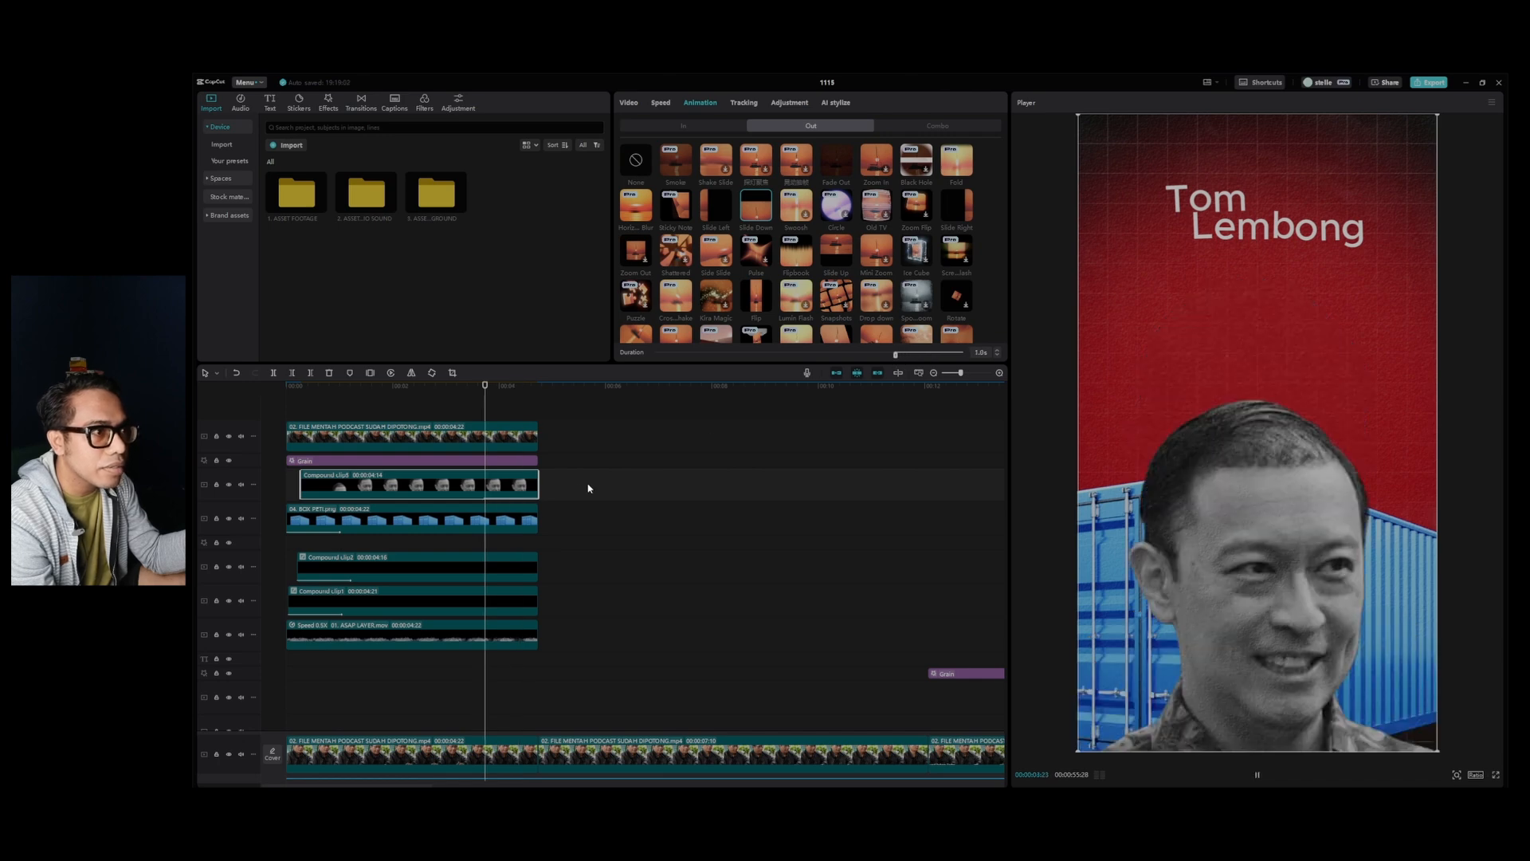
Apply a Slide Down out animation lasting 1.0 s to the blue container PNG clip.
left_click(522, 505)
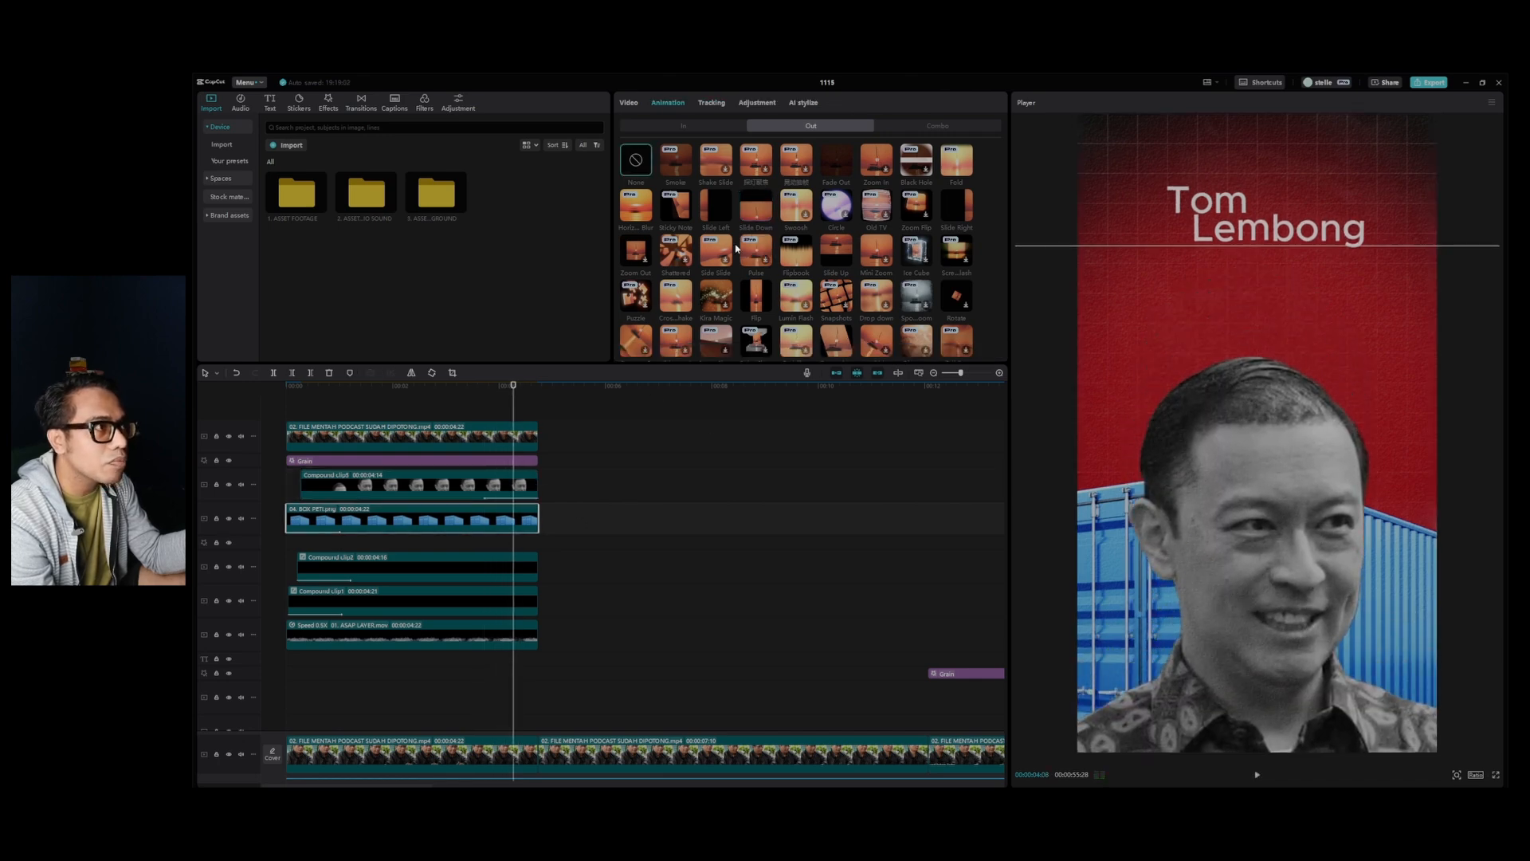
left_click(761, 209)
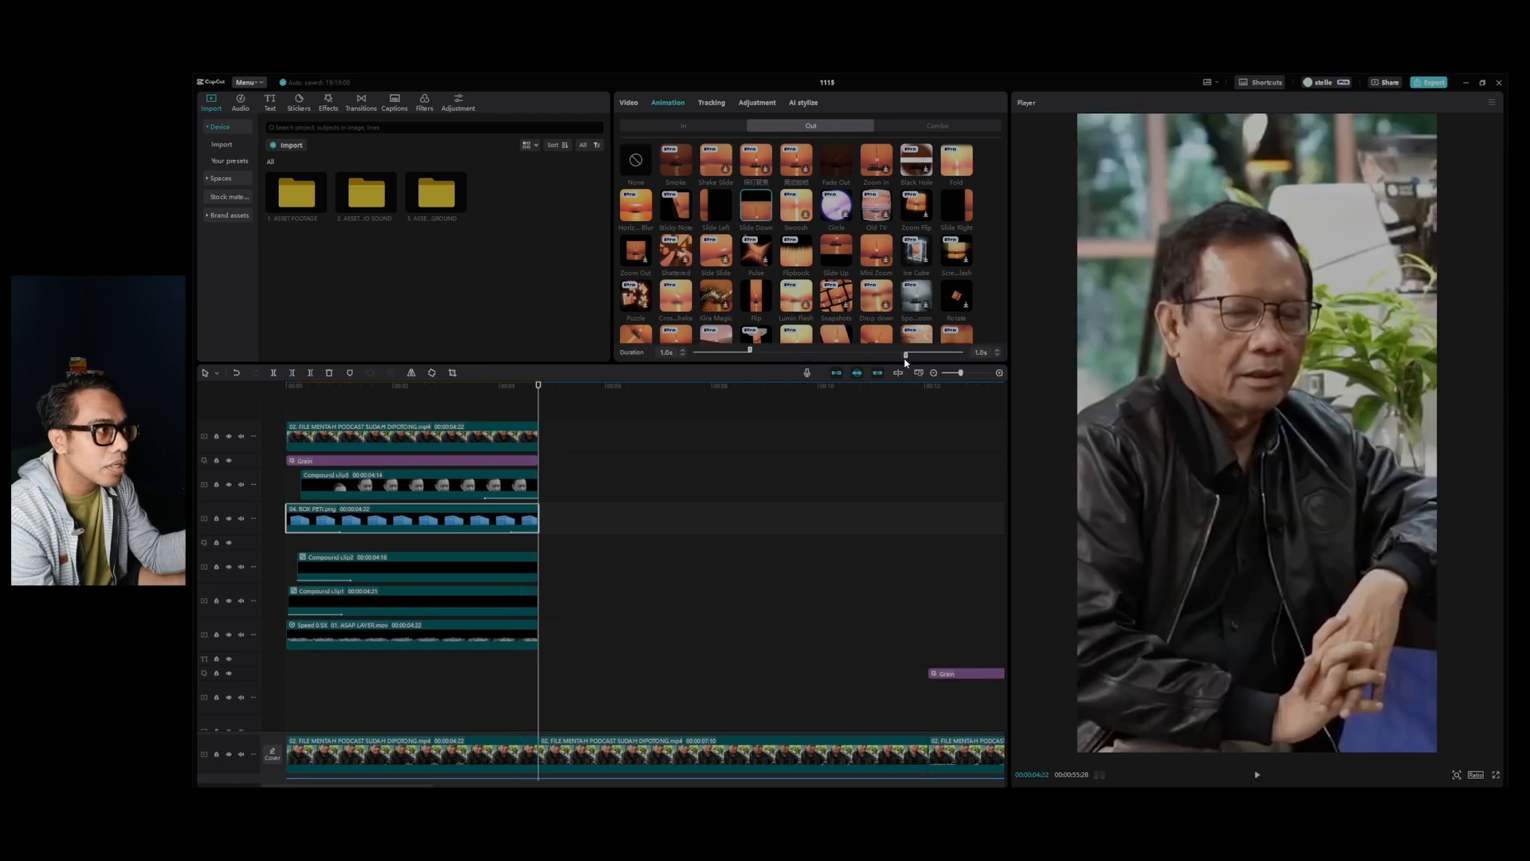
left_click_drag(904, 362, 905, 363)
Apply a Slide Down out animation lasting 1.0 s to both title text compound clips and scrub through the exit.
left_click(483, 565)
left_click(231, 568)
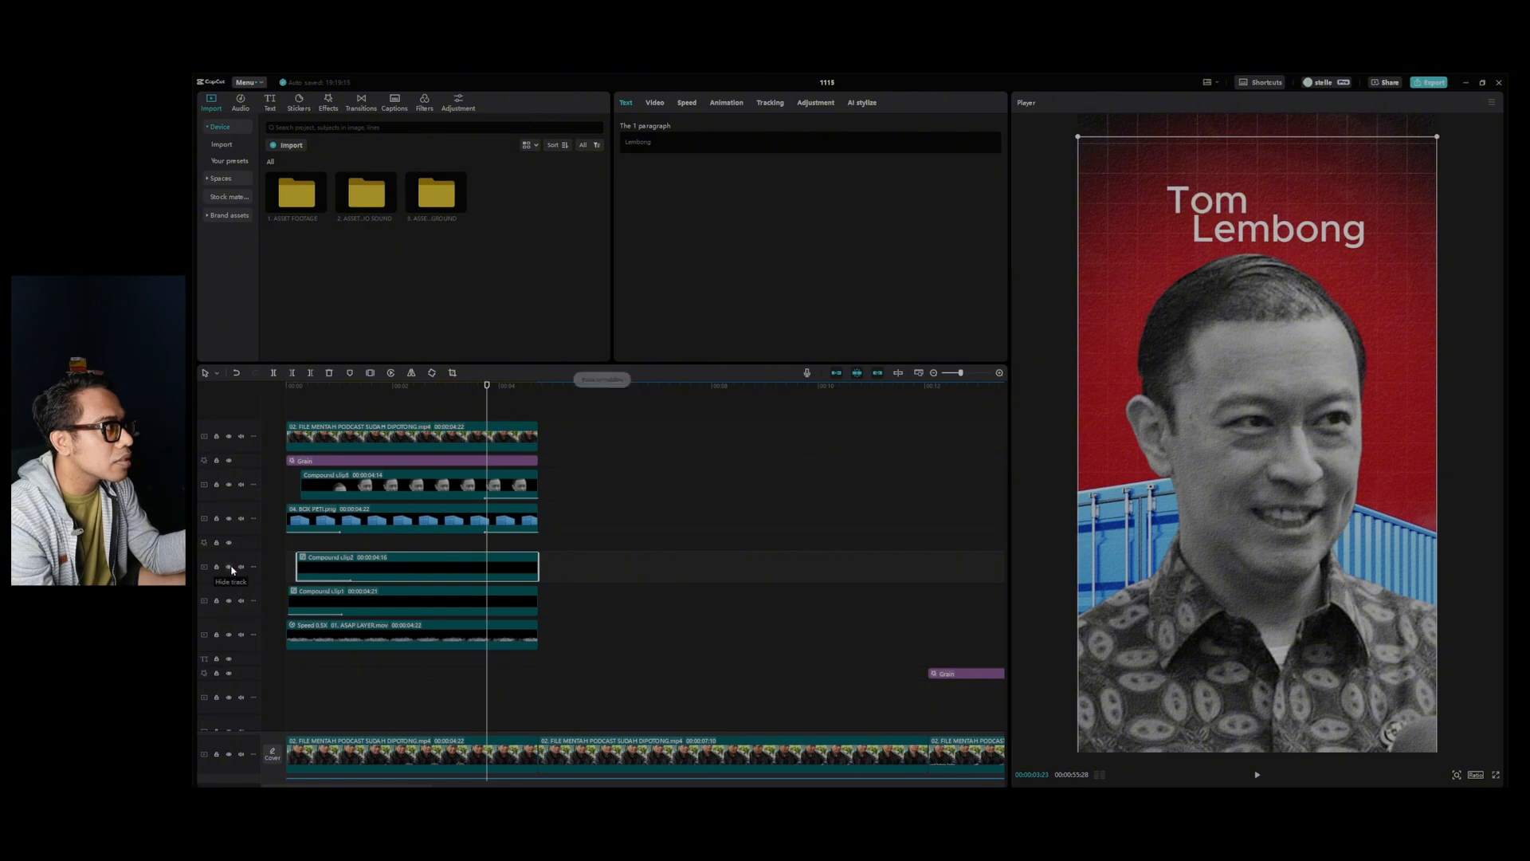
left_click(726, 103)
left_click(761, 208)
left_click_drag(922, 353, 902, 354)
left_click(514, 593)
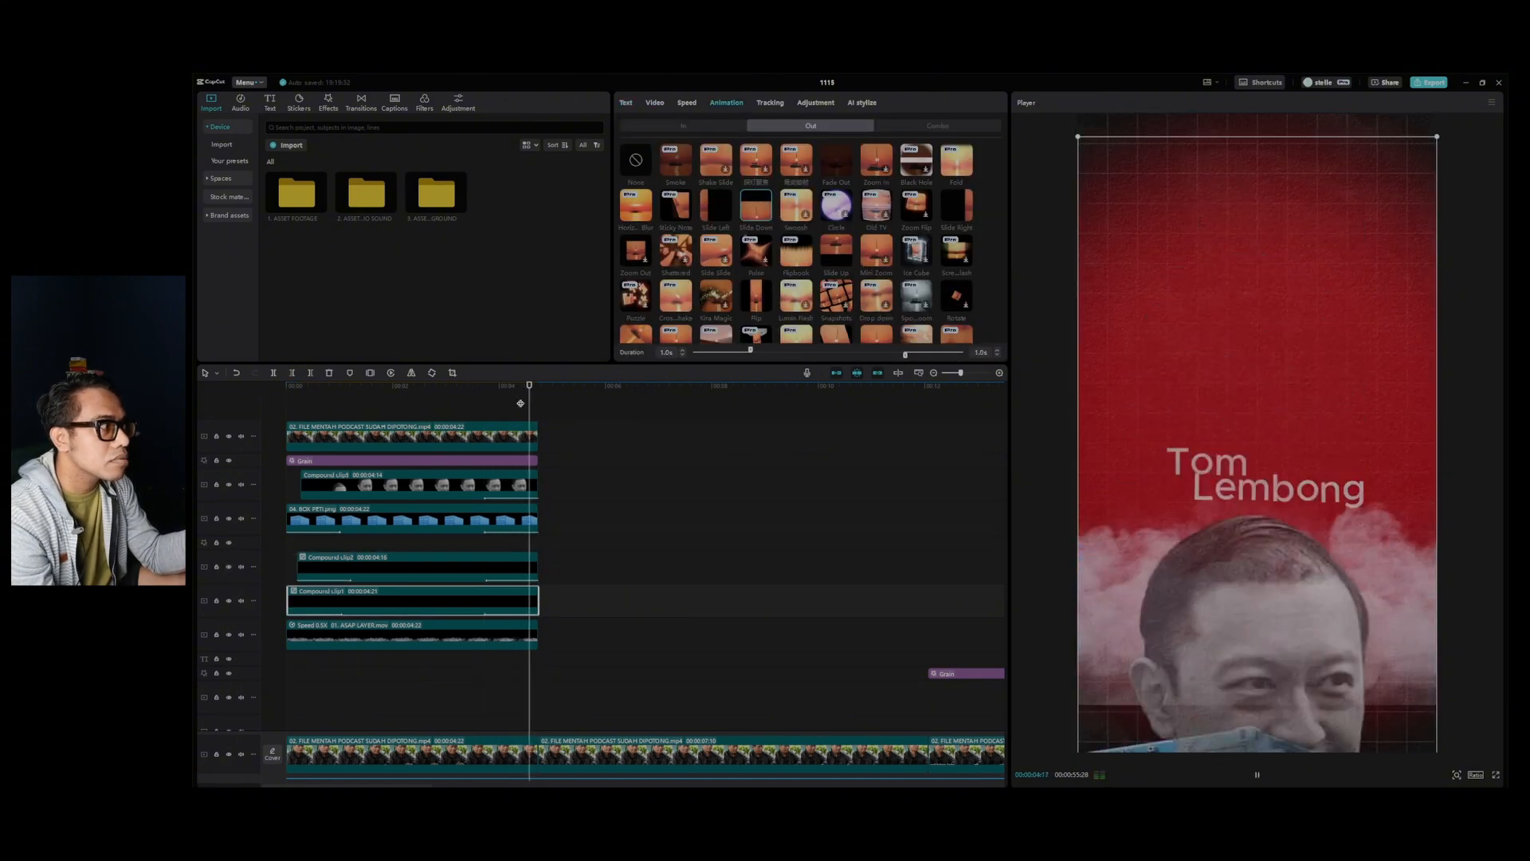
left_click_drag(523, 404, 518, 470)
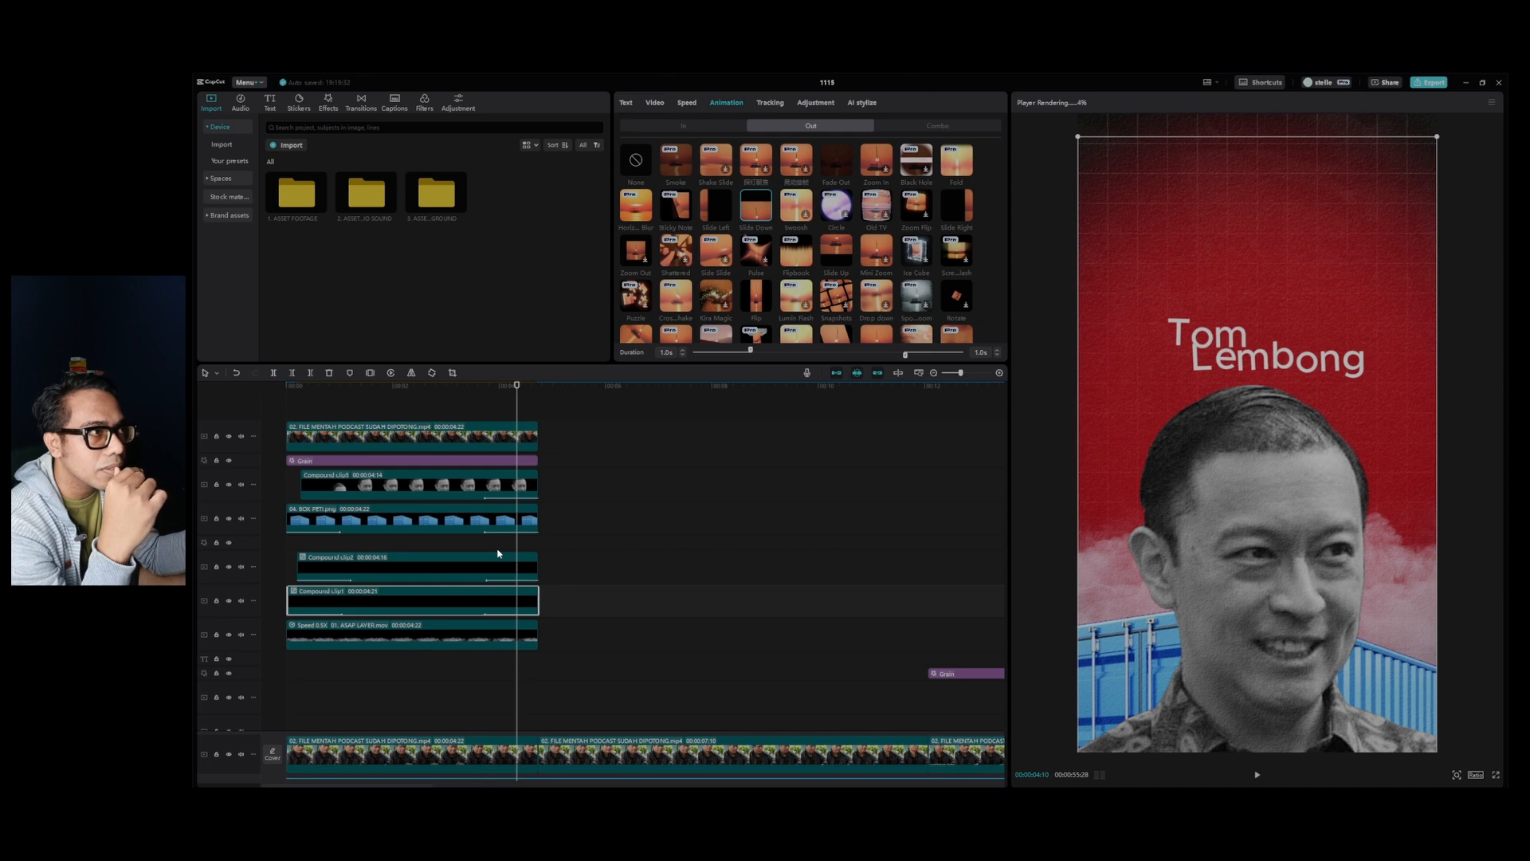
Keyframe the smoke layer's opacity from 100% at 00:00:03:29 to 0% at 00:00:04:12 and play back the exit.
left_click(498, 401)
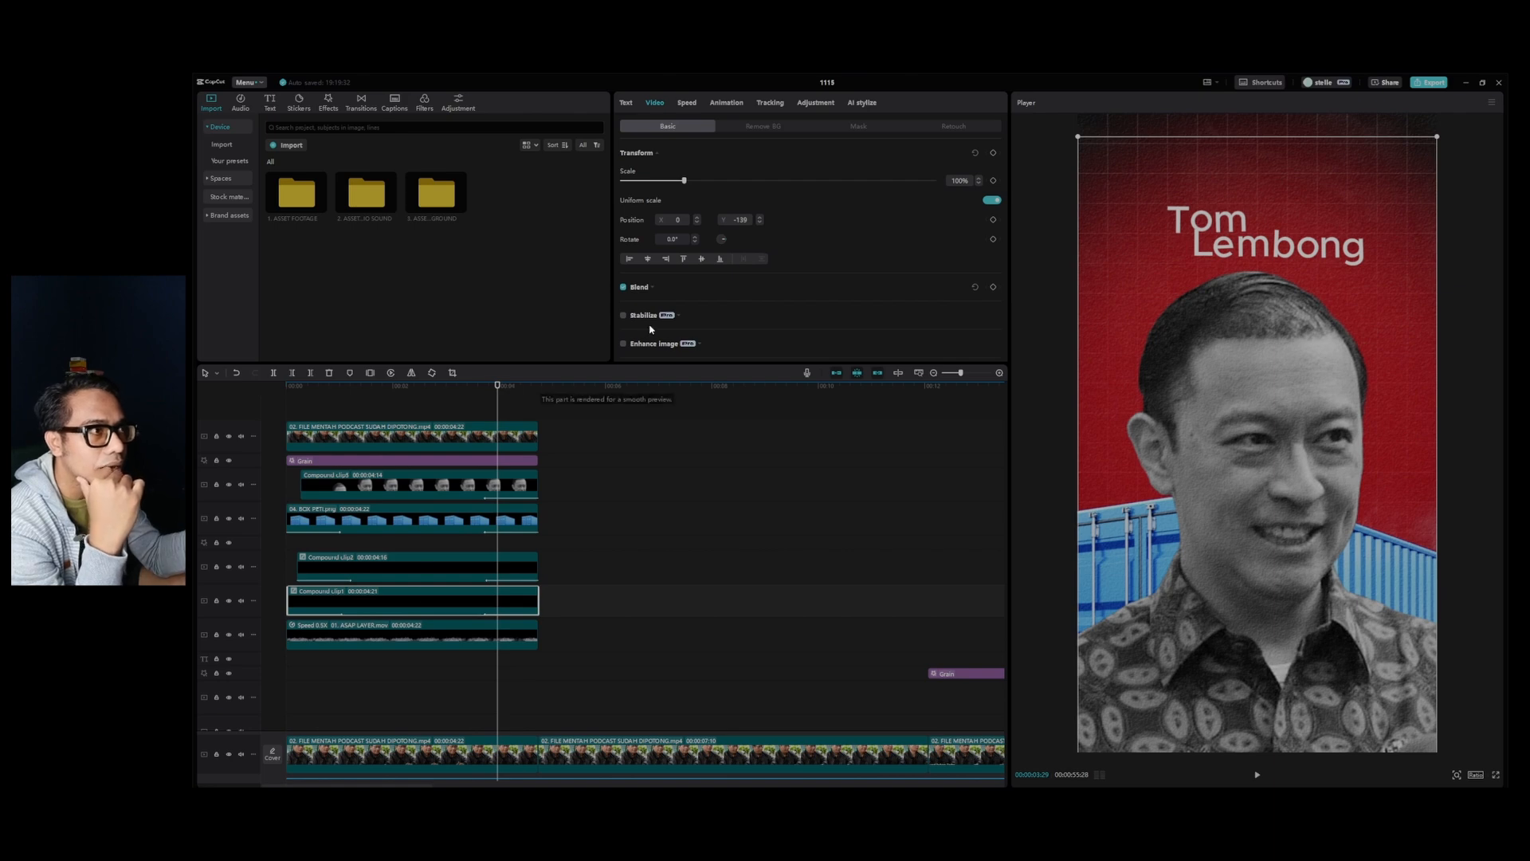
left_click(654, 295)
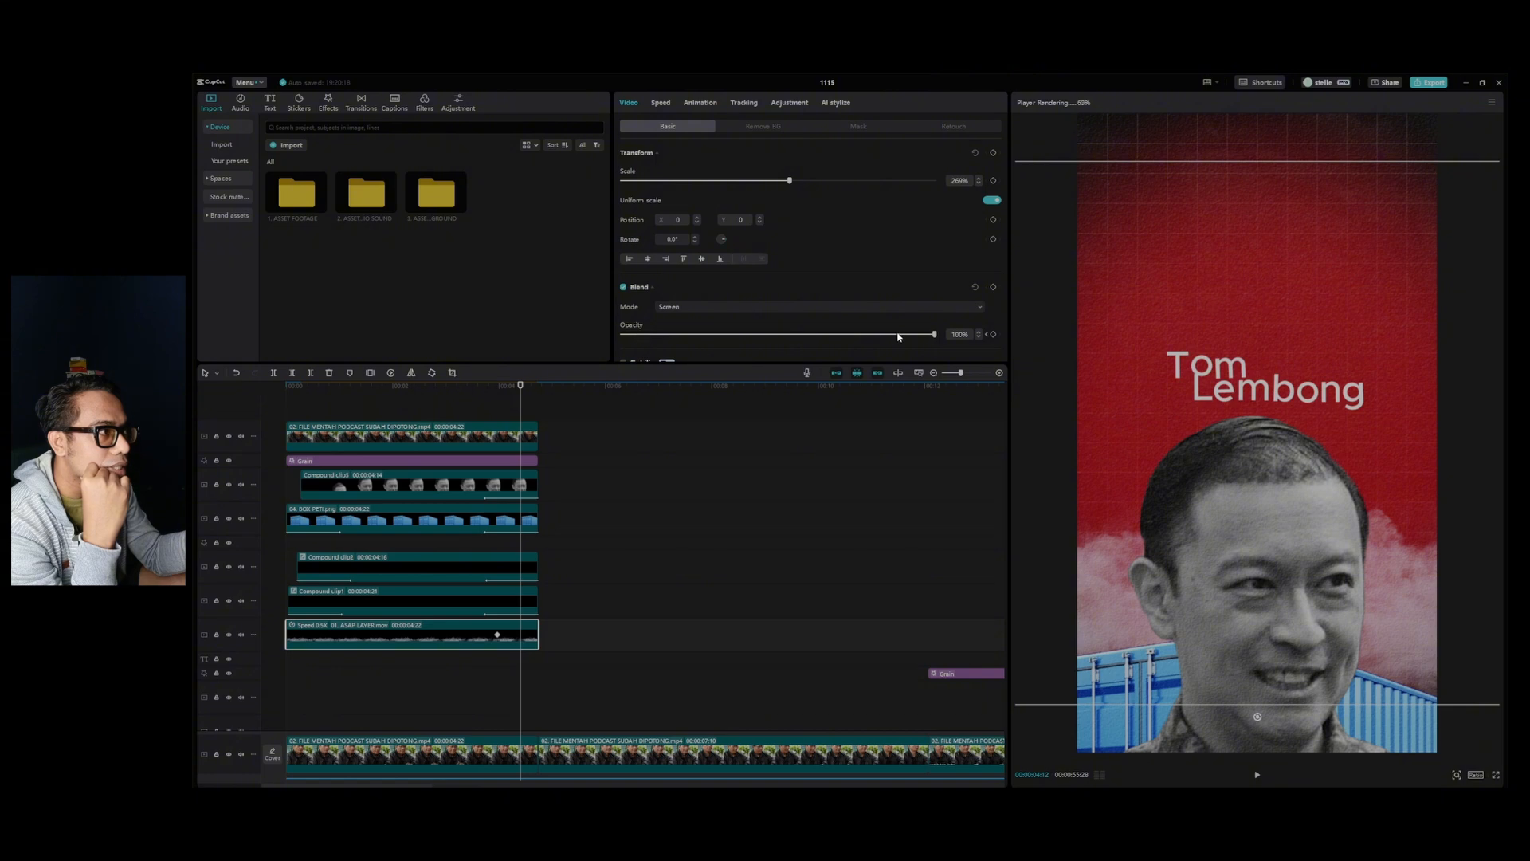
left_click_drag(935, 336, 489, 396)
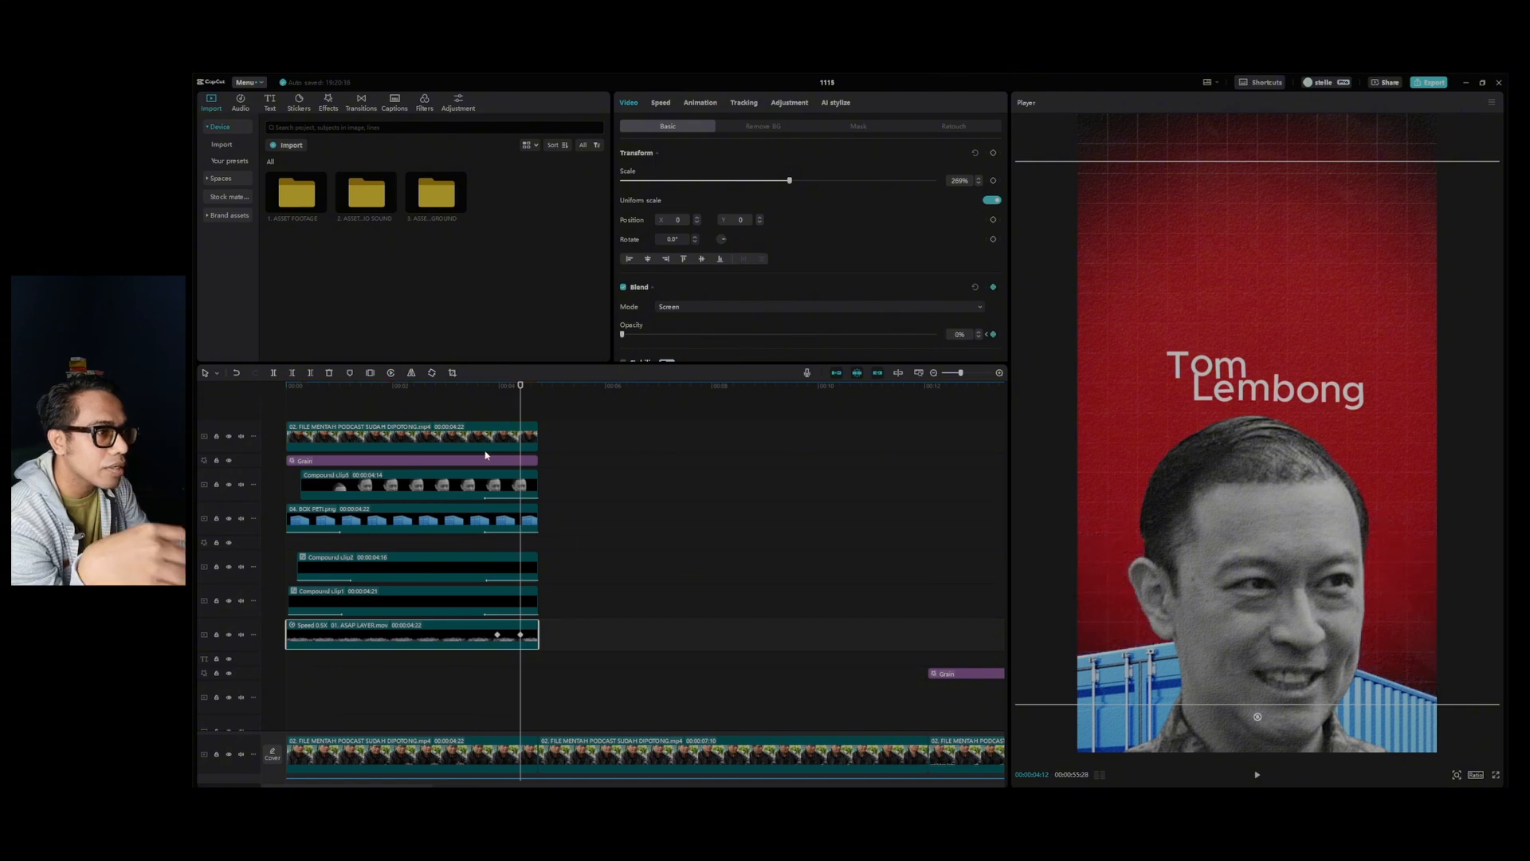
left_click(480, 402)
key("space")
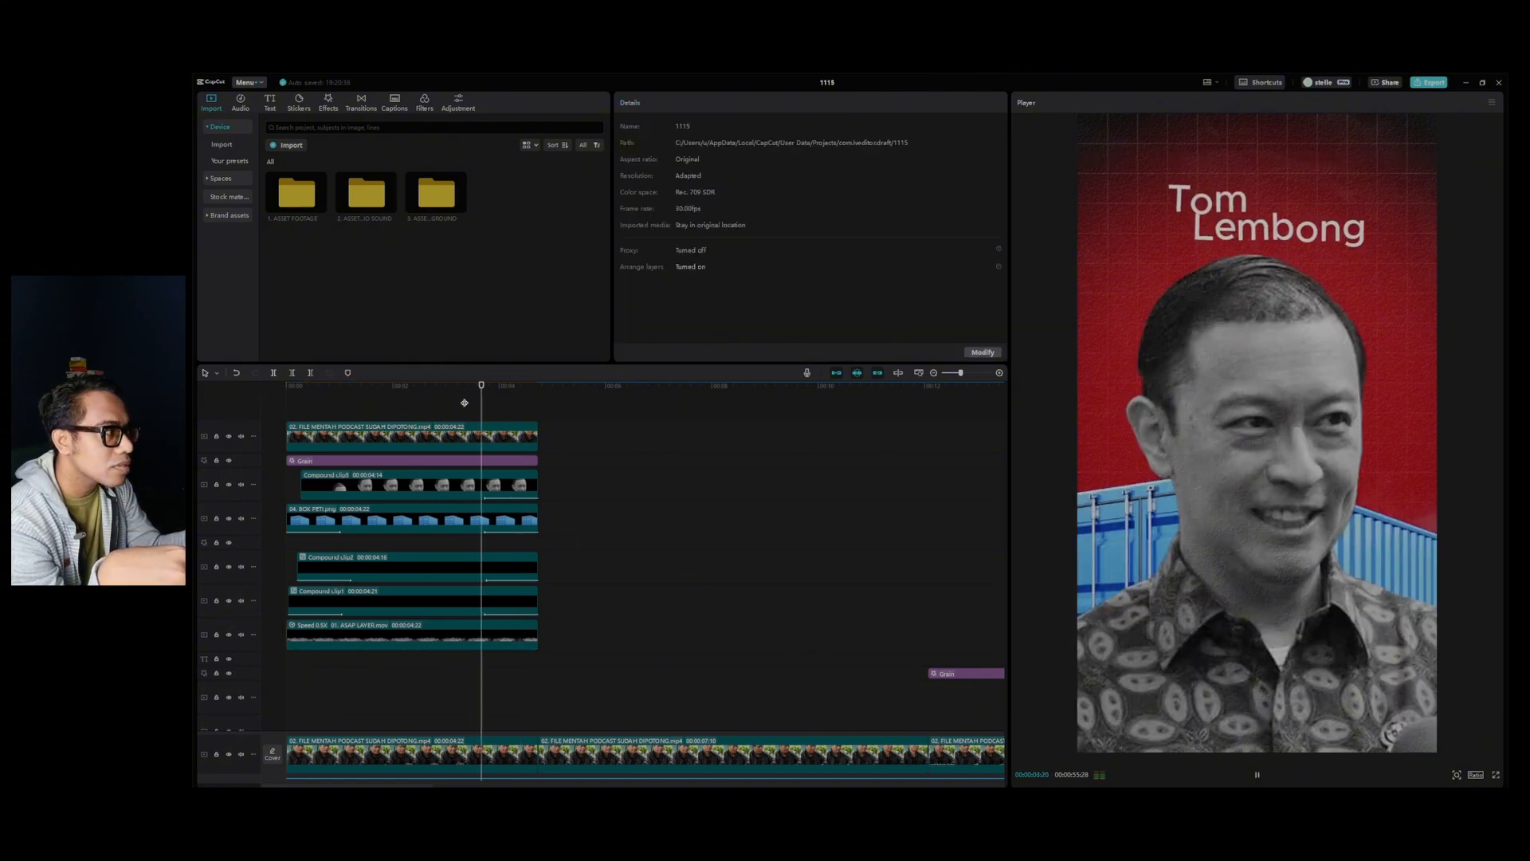
left_click(486, 404)
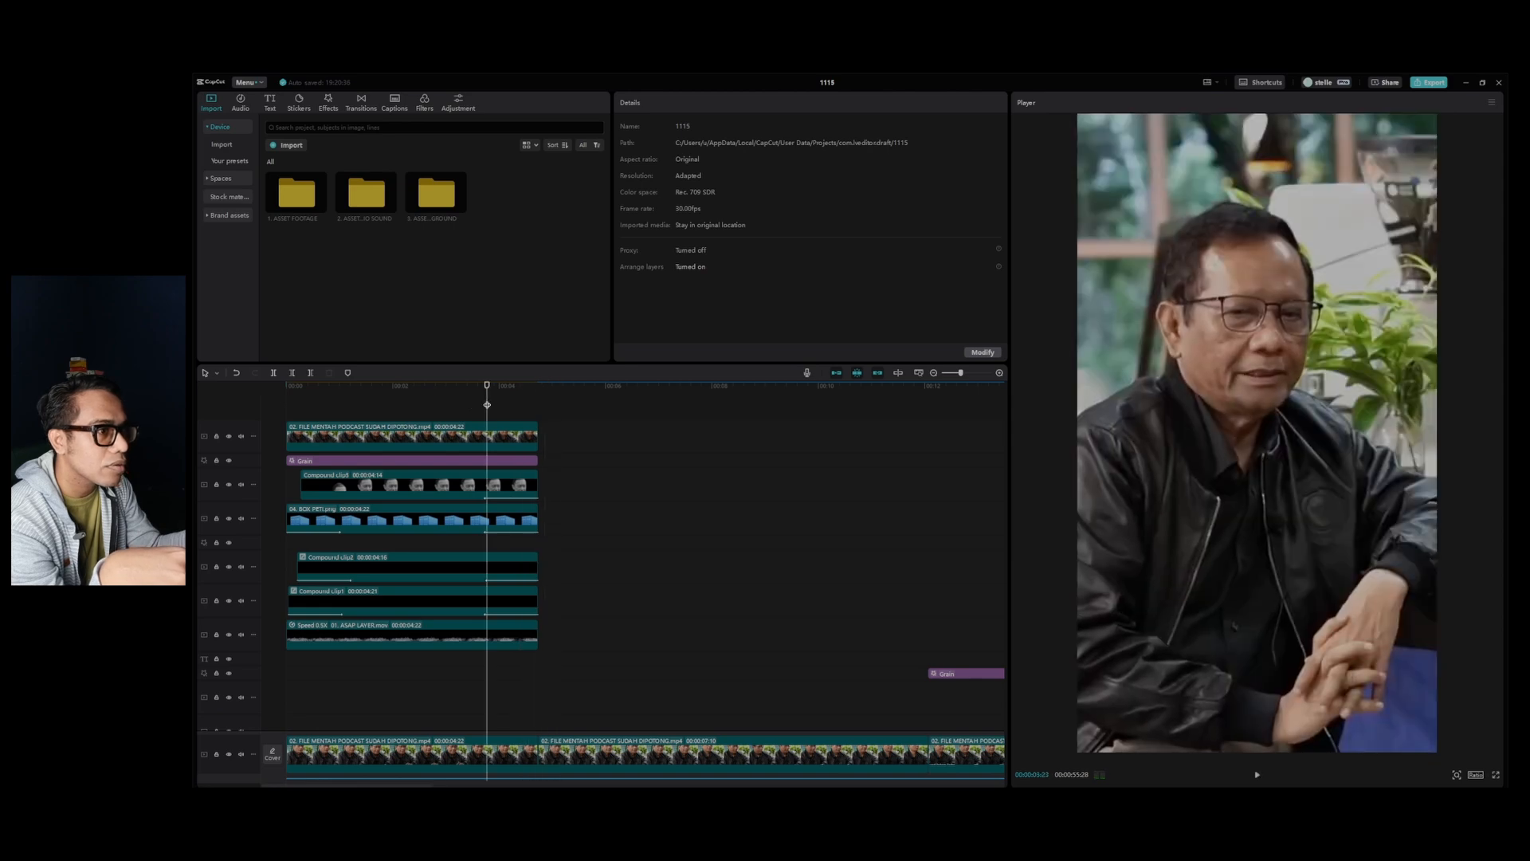
key("space")
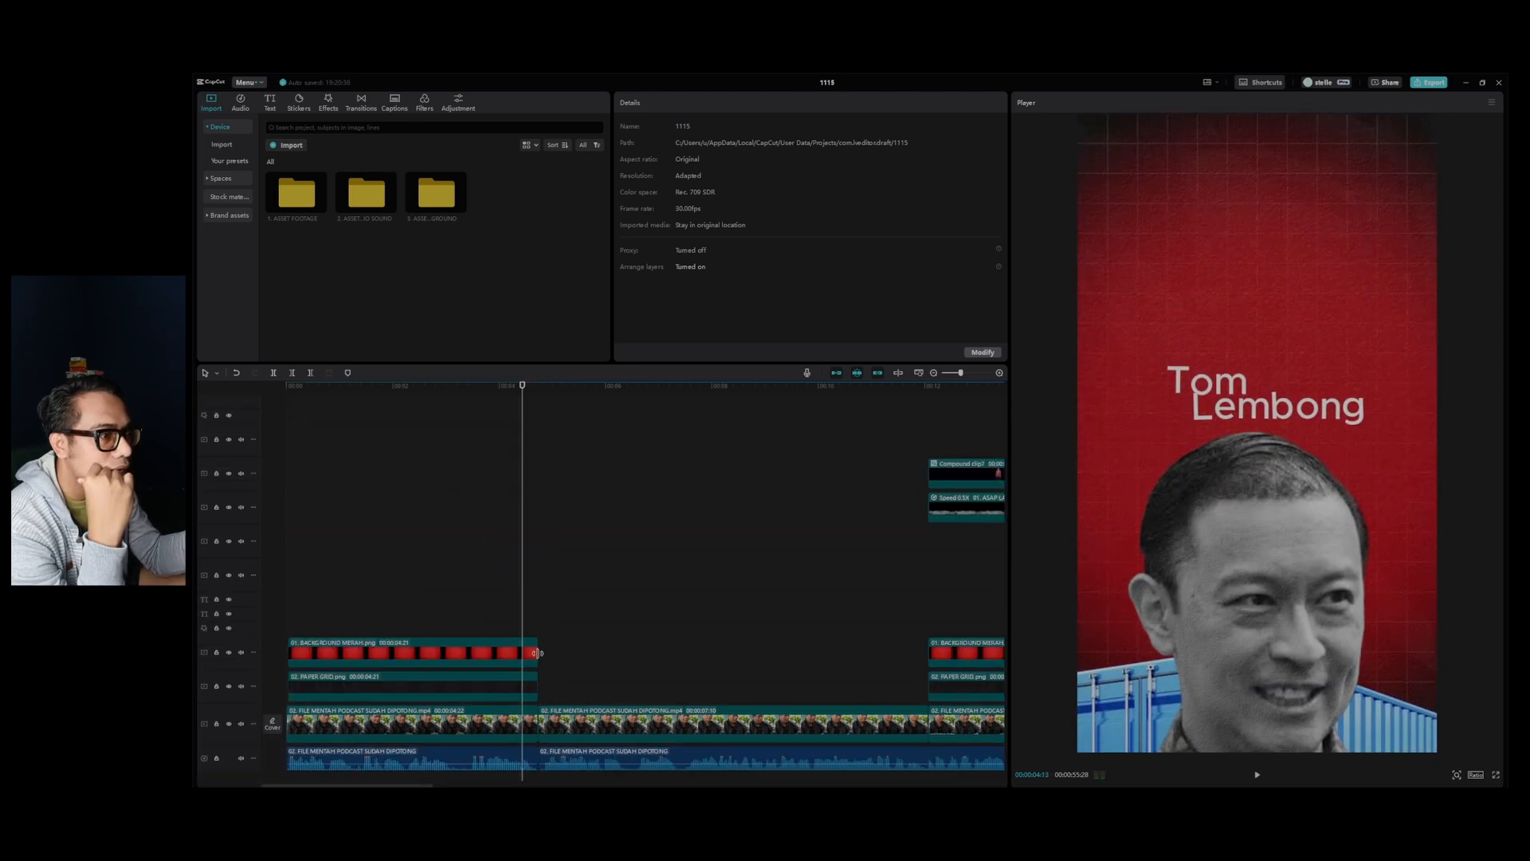
Examine the transform, retouch and mask settings of the red background clip in the opening scene.
left_click(501, 656)
left_click_drag(524, 398, 288, 677)
left_click(366, 624)
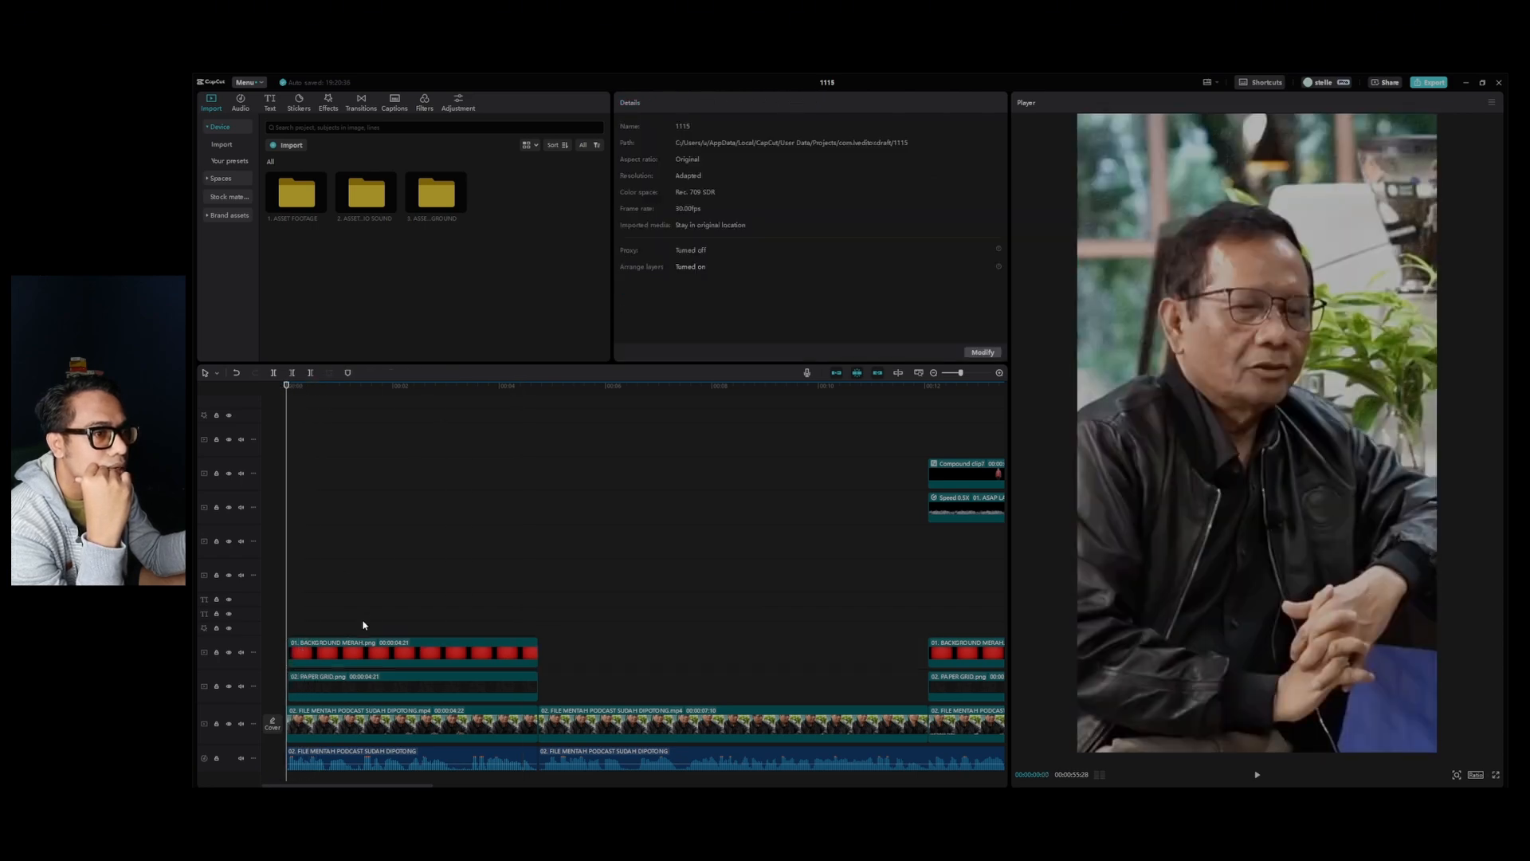
left_click(317, 662)
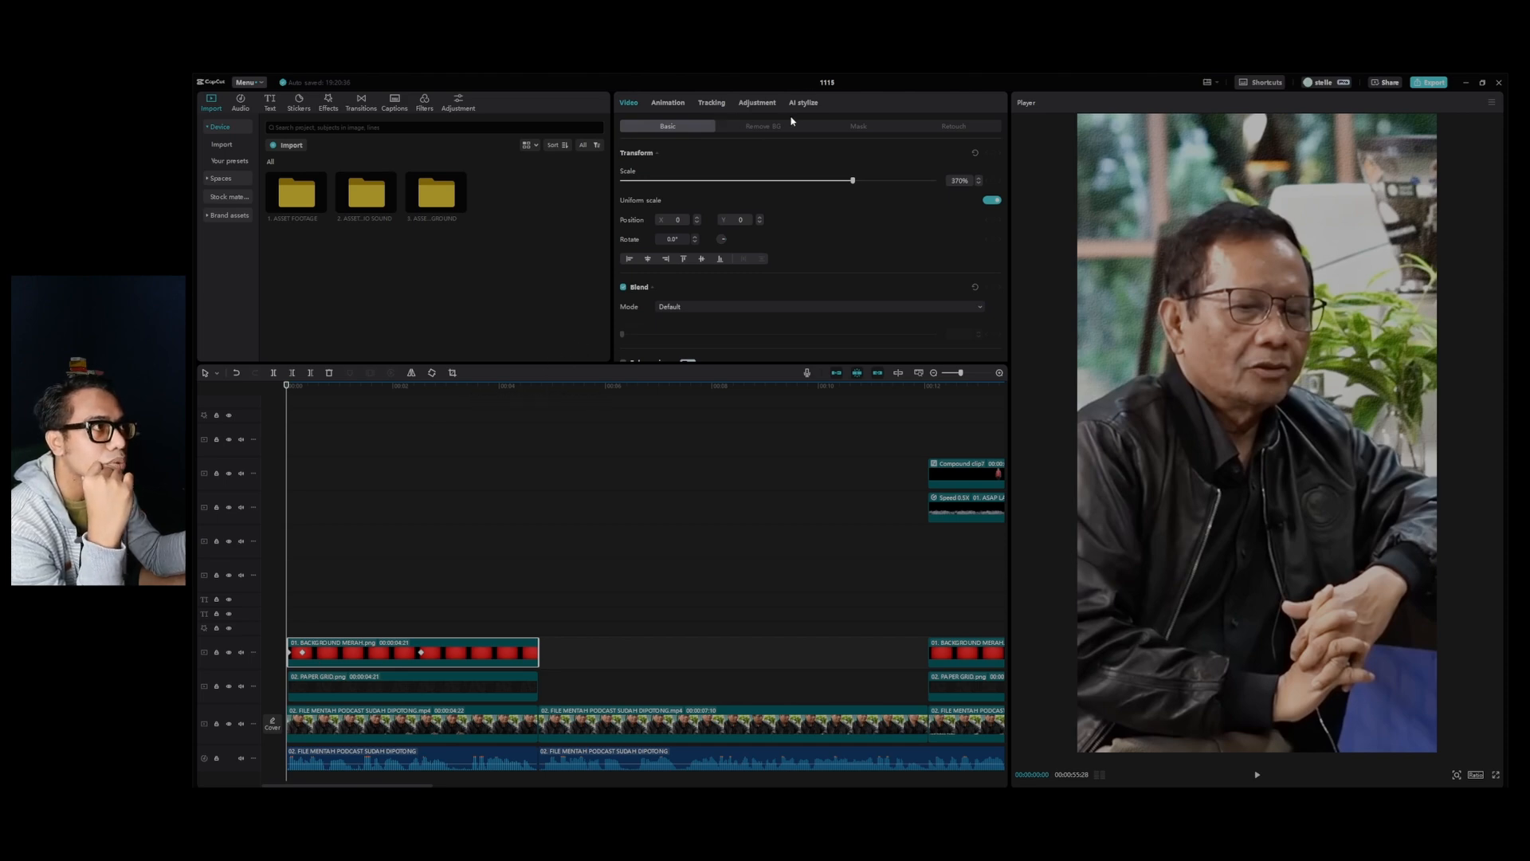
left_click(955, 127)
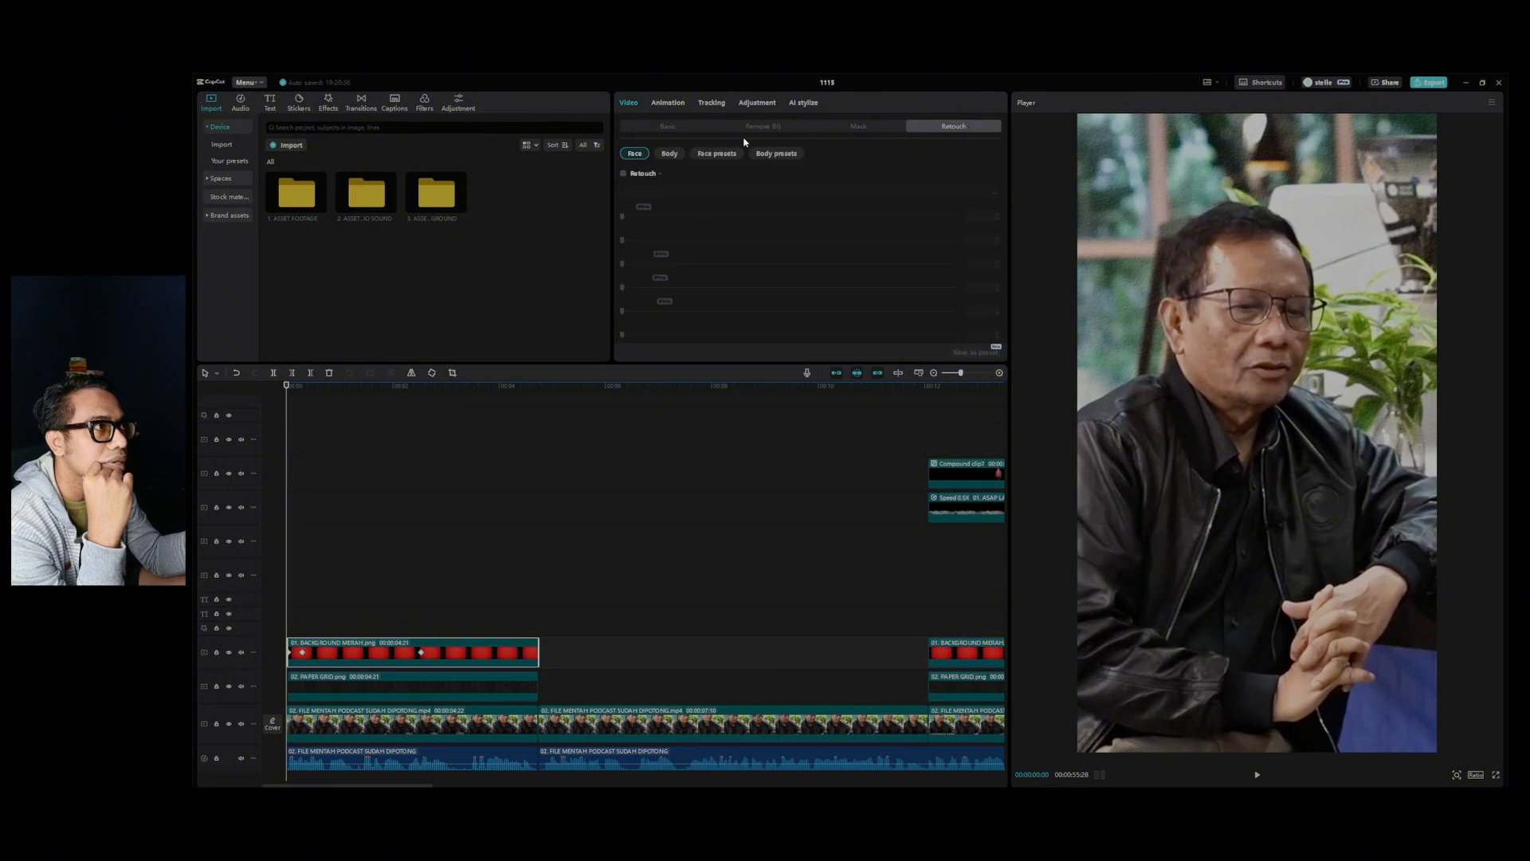
left_click(661, 129)
left_click(850, 130)
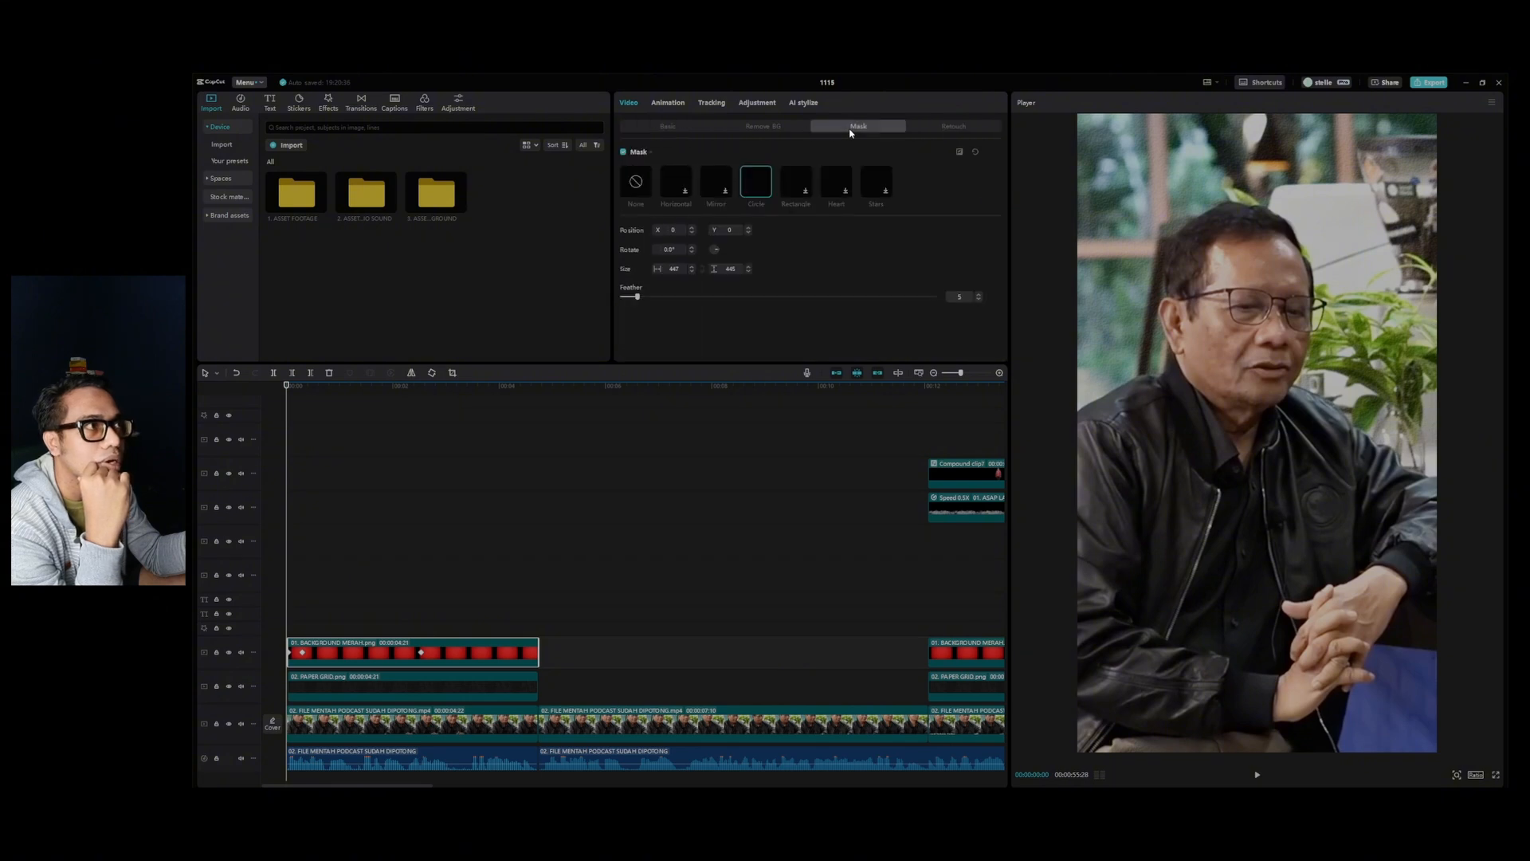
left_click(668, 126)
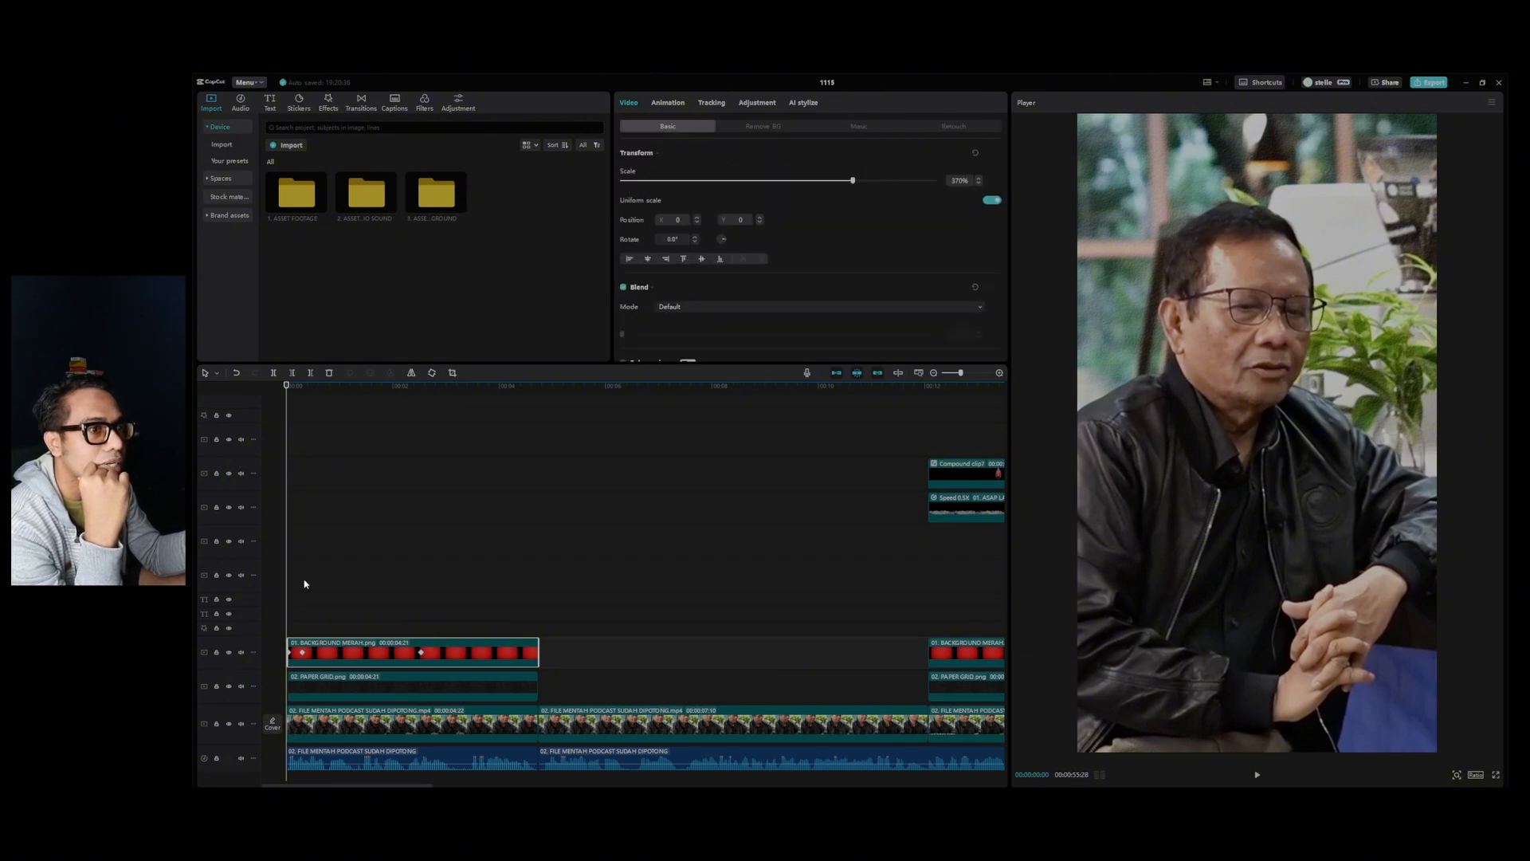
Scale the red background to 213% at its keyframe near the clip's start, remove its last keyframe and play back the scene.
left_click_drag(288, 393, 303, 397)
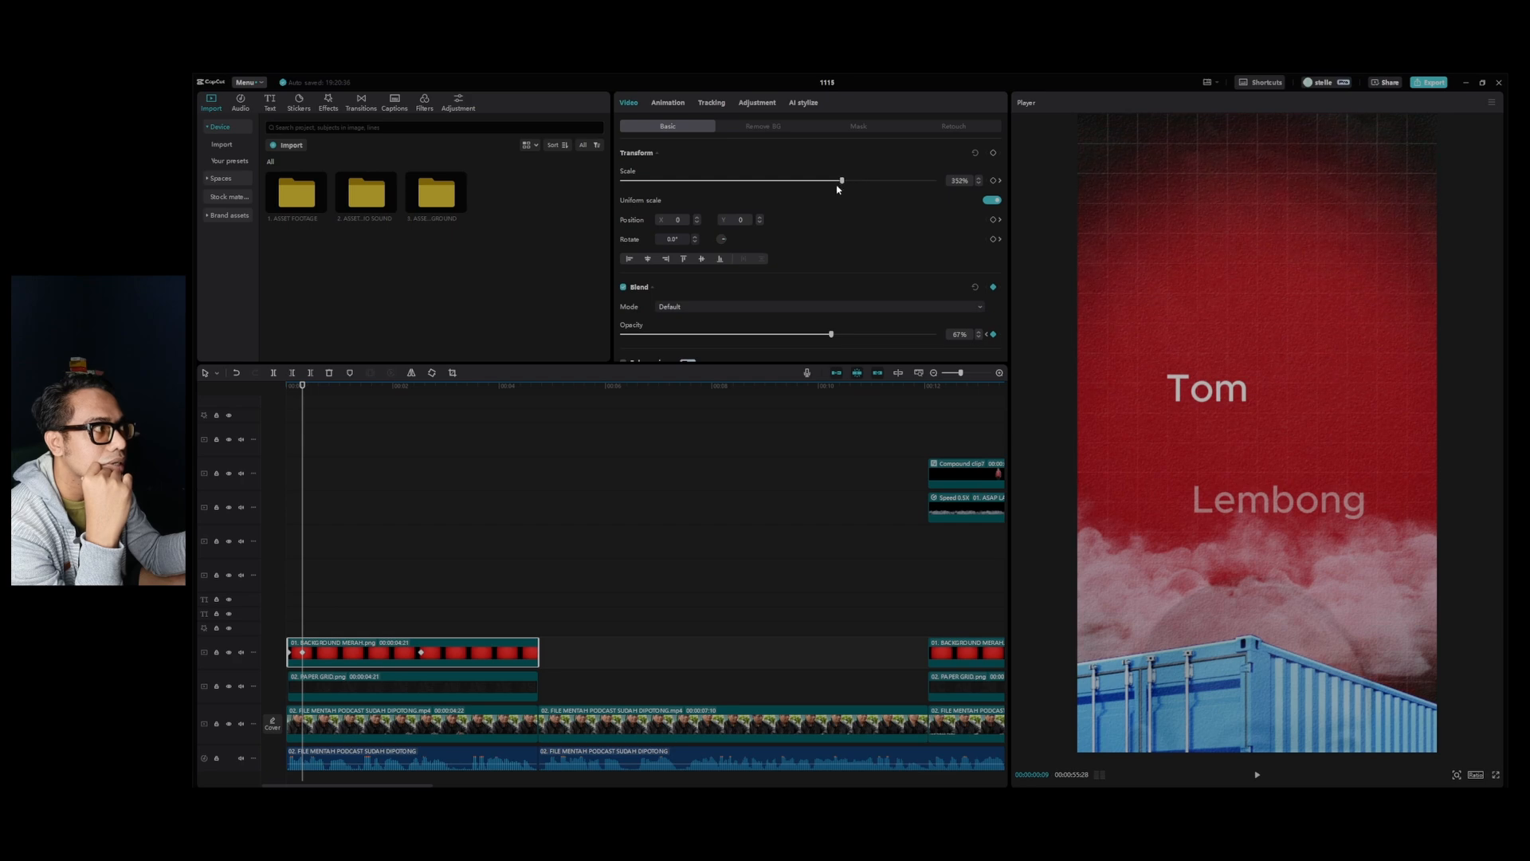
left_click_drag(802, 197, 742, 208)
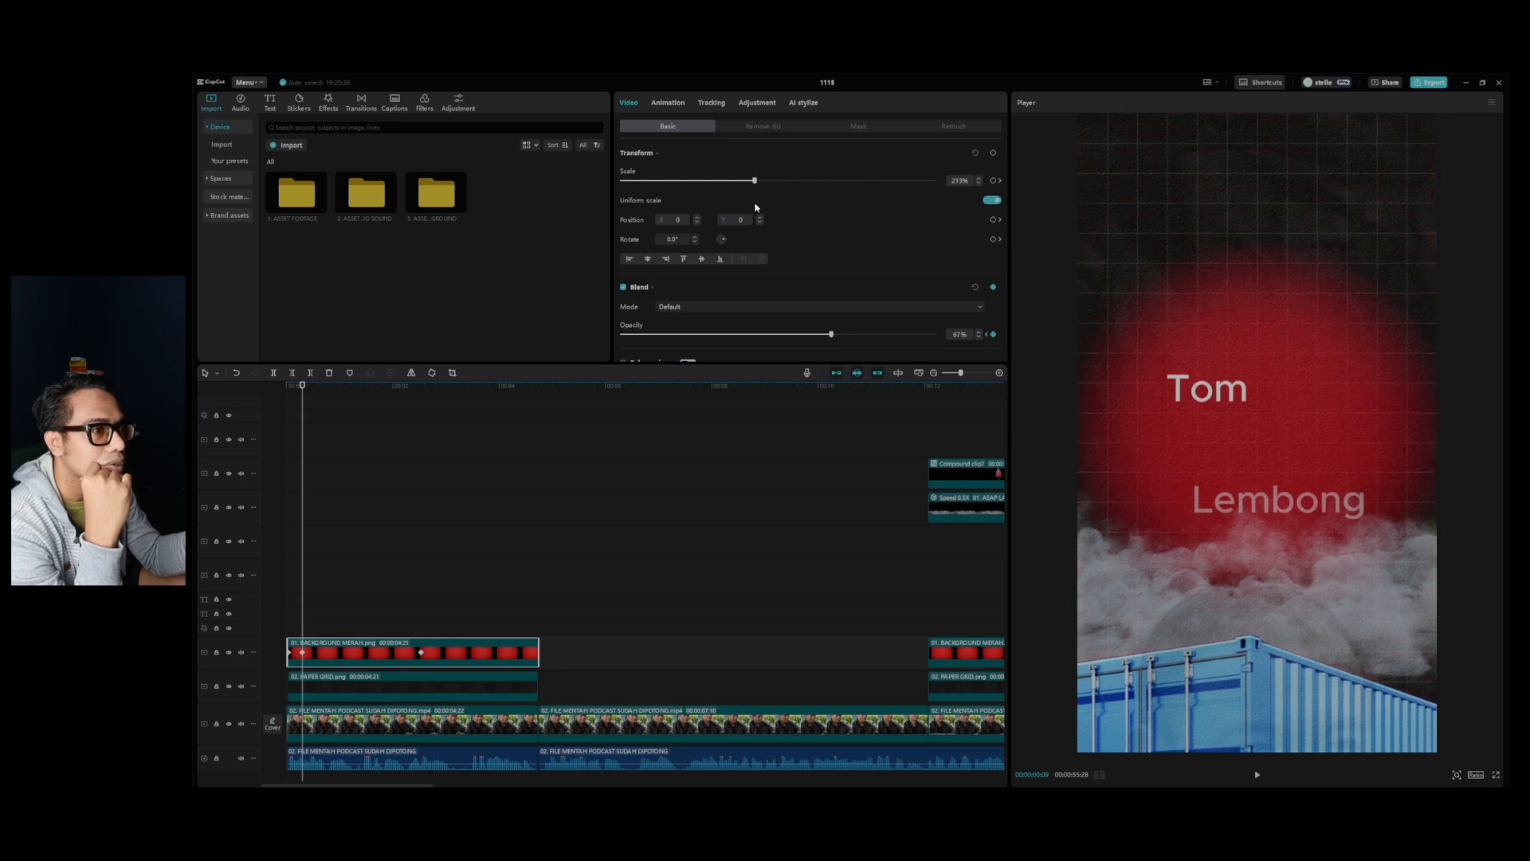
key("space")
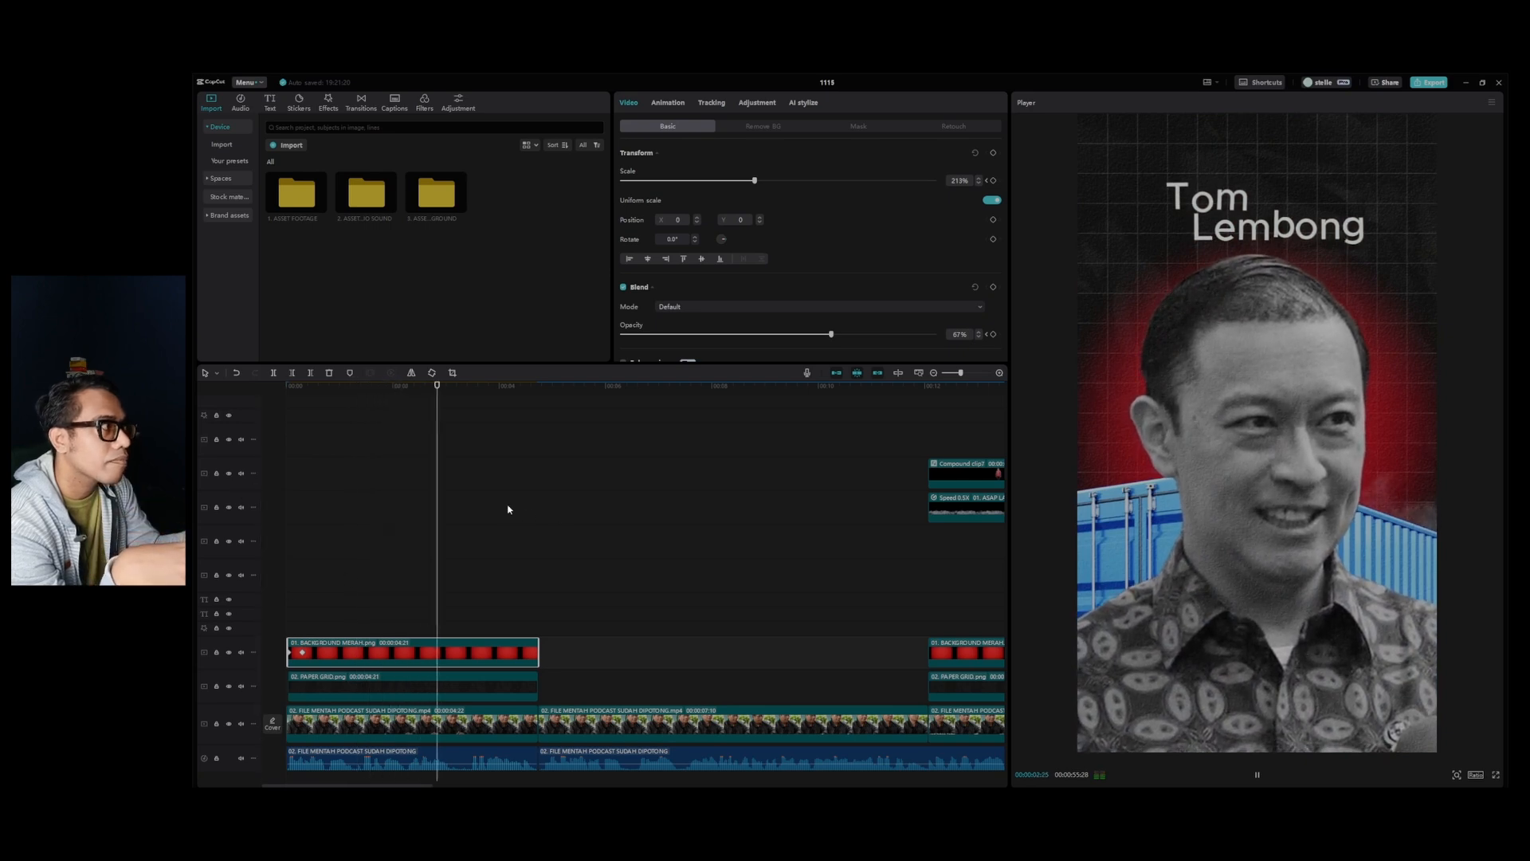
key("space")
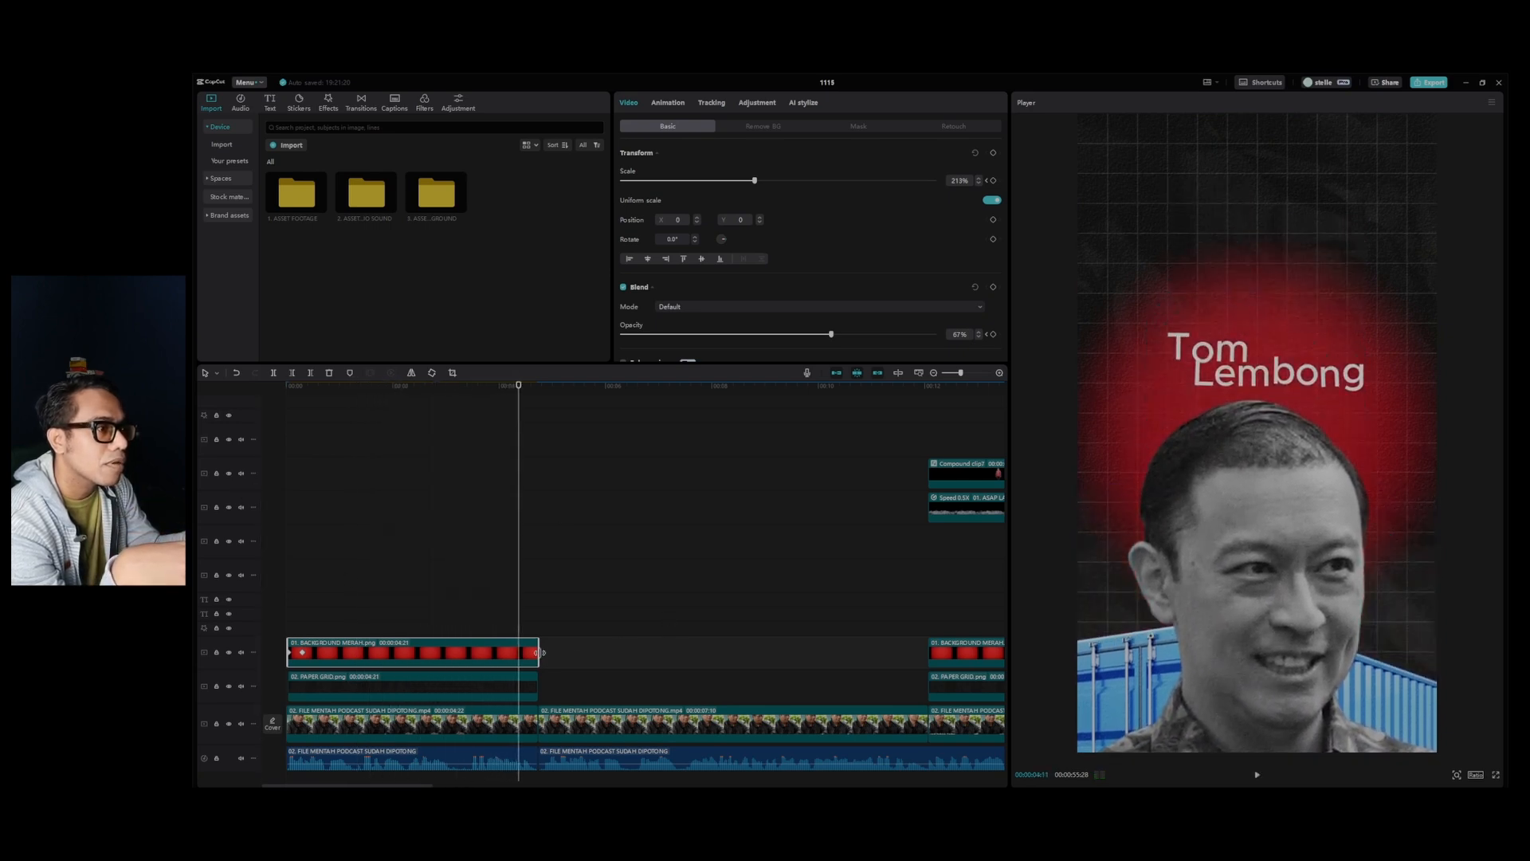
Extend the end of the red background clip so that it lasts about 00:00:10:19.
left_click_drag(538, 652, 852, 652)
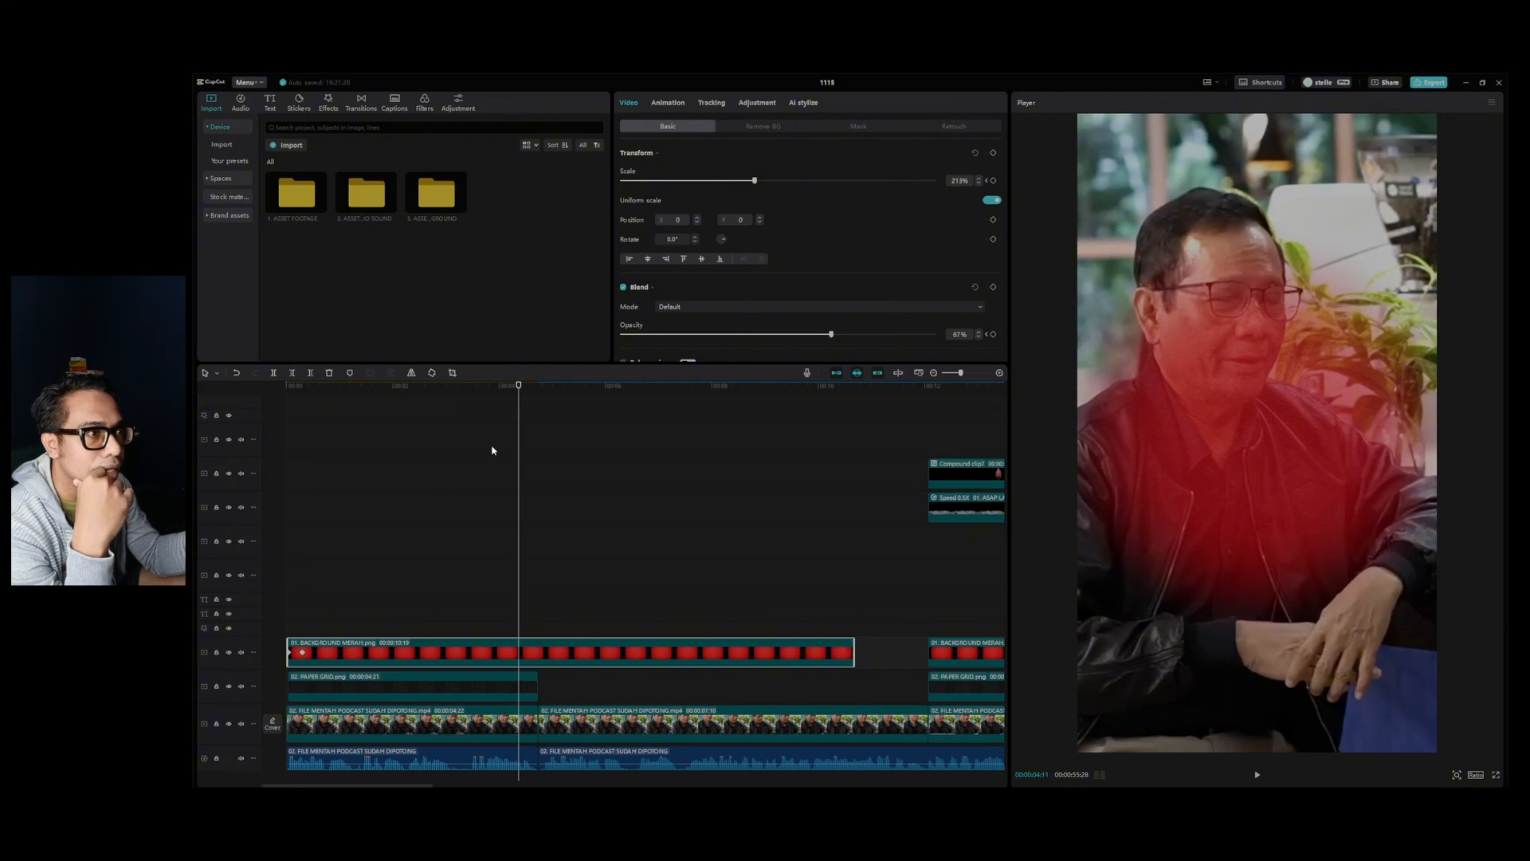
Extend the red background and paper grid clips to the start of the next scene and play back the collage's exit.
left_click_drag(520, 386, 531, 386)
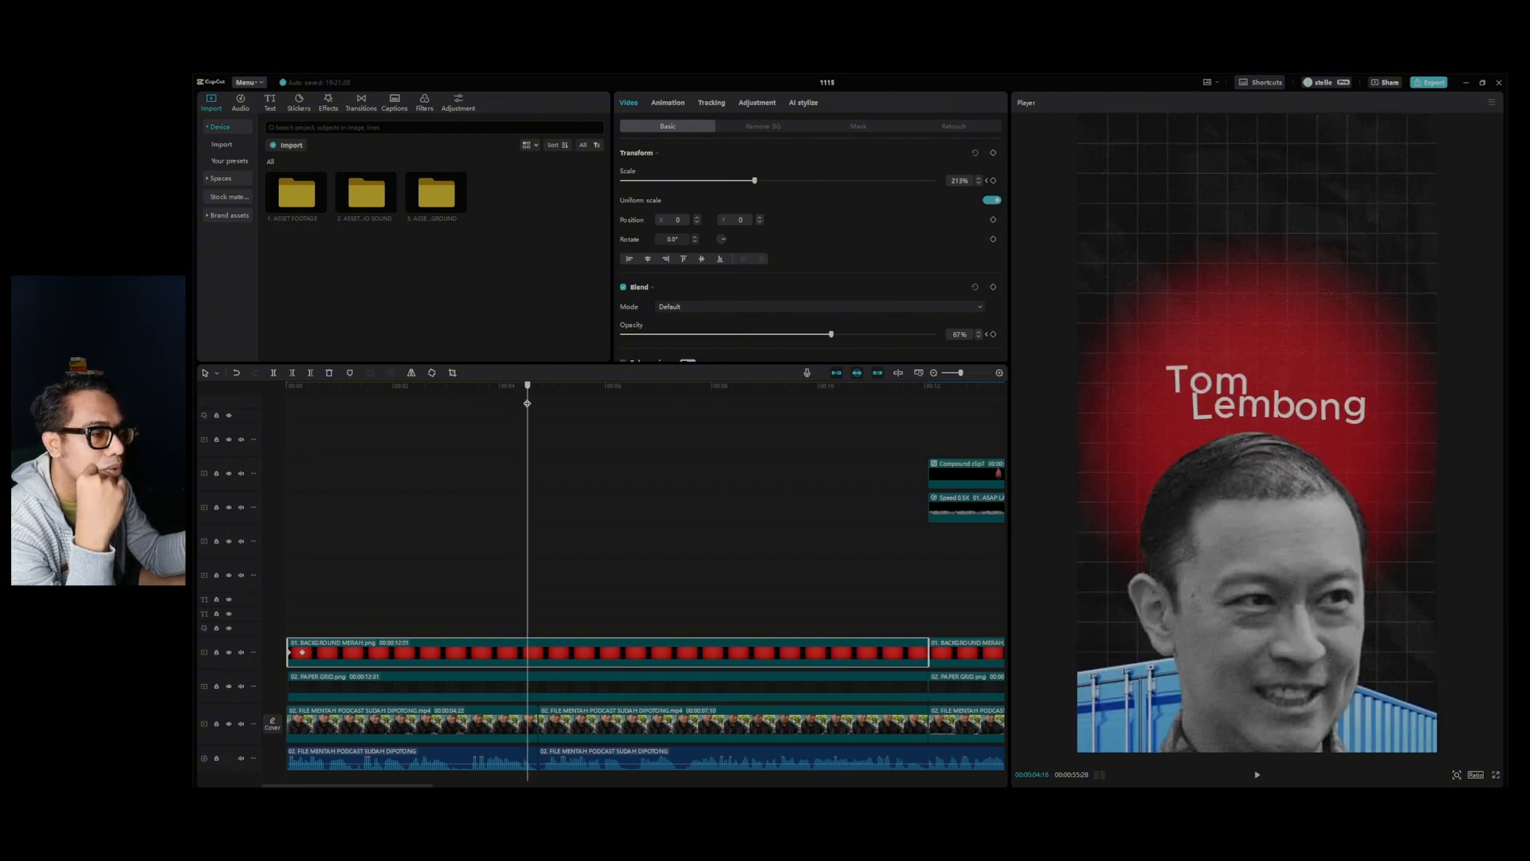
left_click_drag(527, 402, 410, 418)
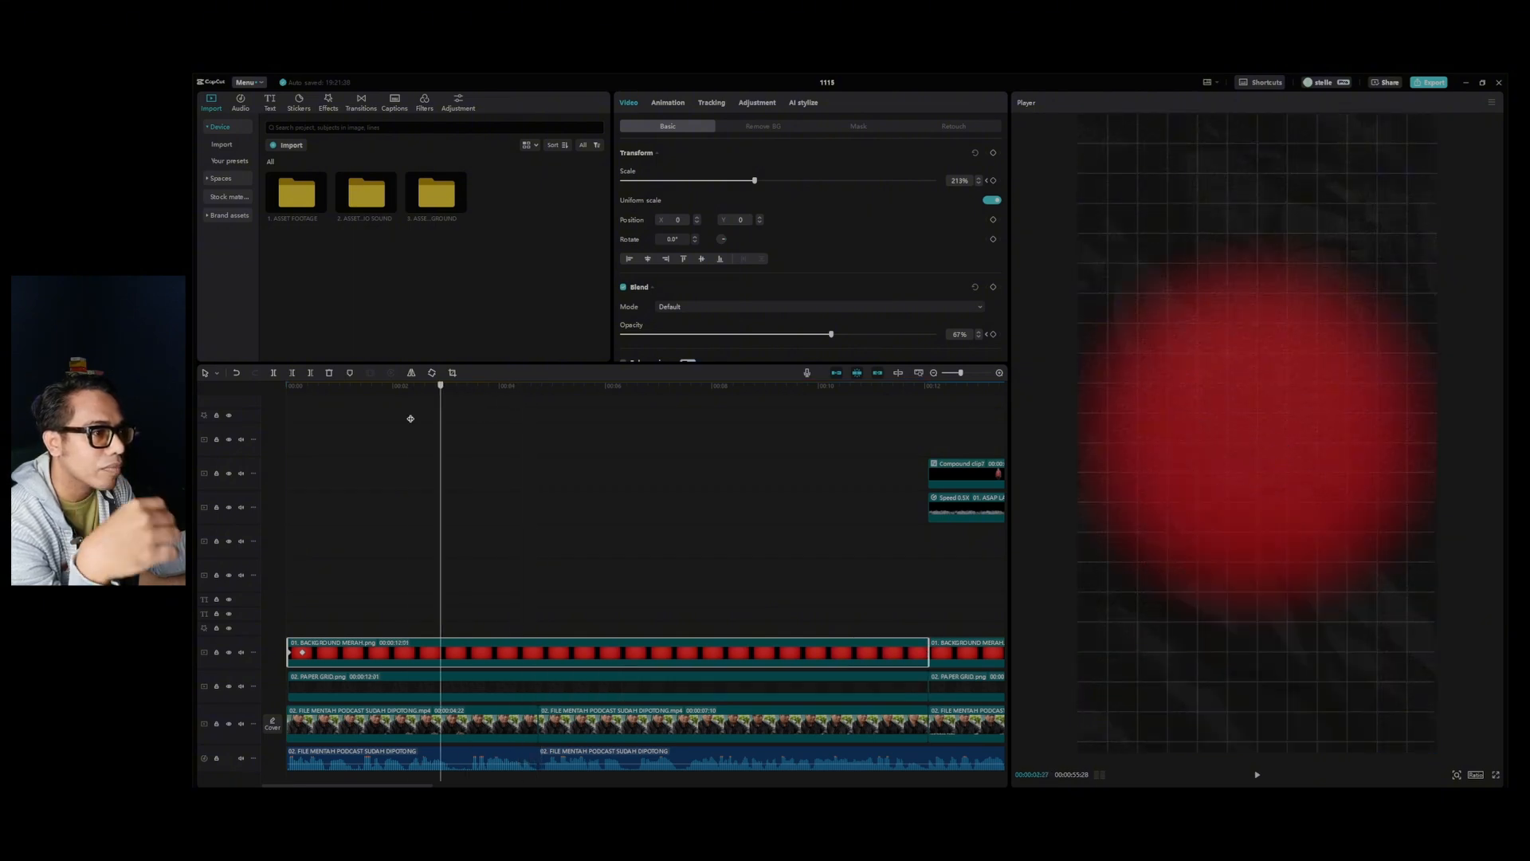
key("space")
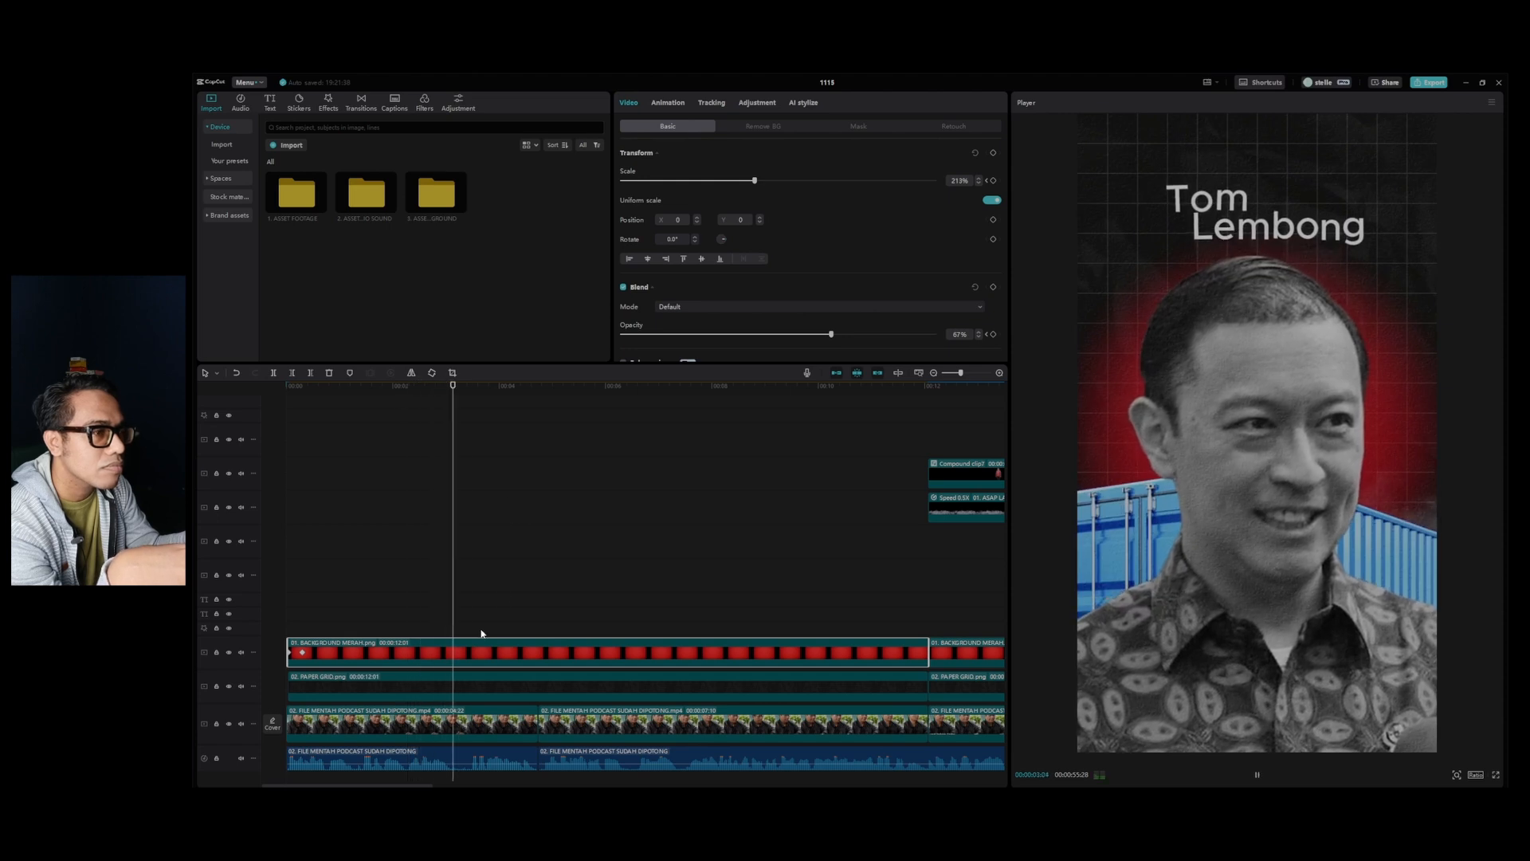
key("space")
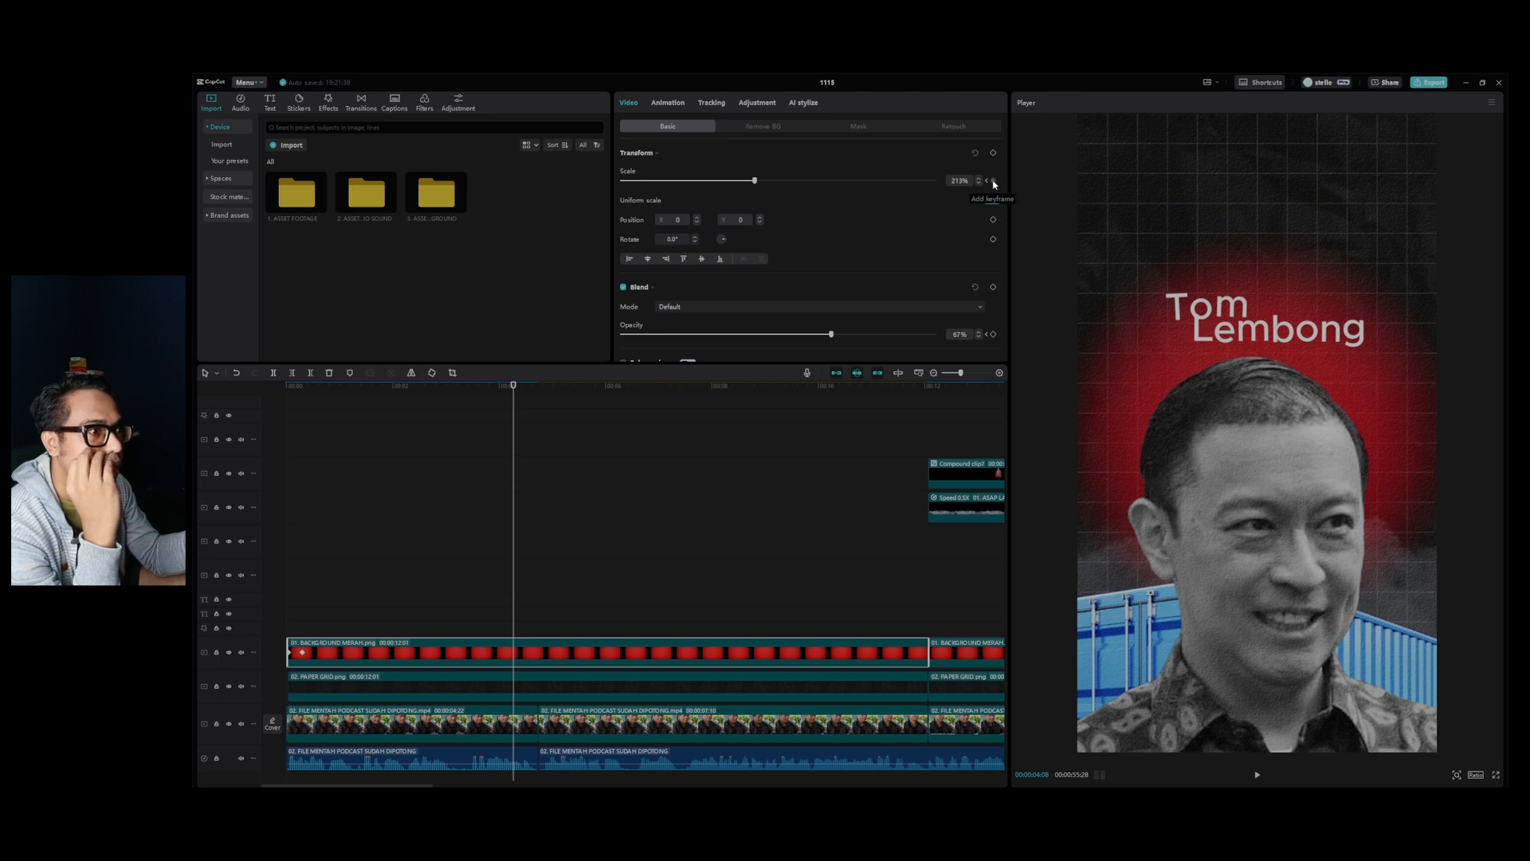
Keyframe the red background's scale from 213% up to 438% as the collage exits, shifting both keyframes slightly later on the timeline.
left_click(994, 182)
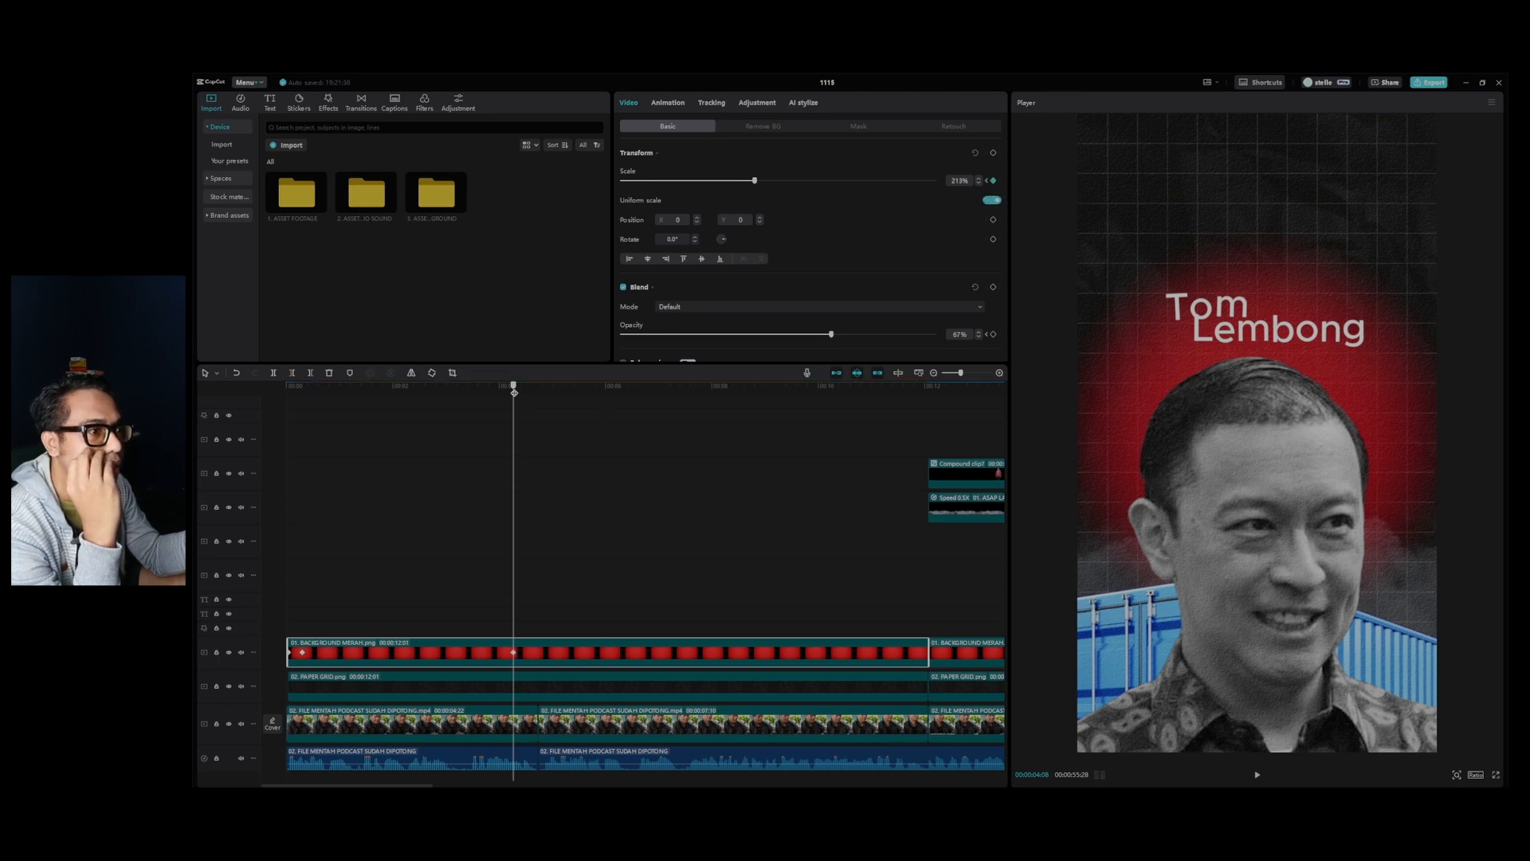
mouse_move(514, 392)
left_mouse_down()
mouse_move(547, 399)
mouse_move(527, 403)
left_mouse_up()
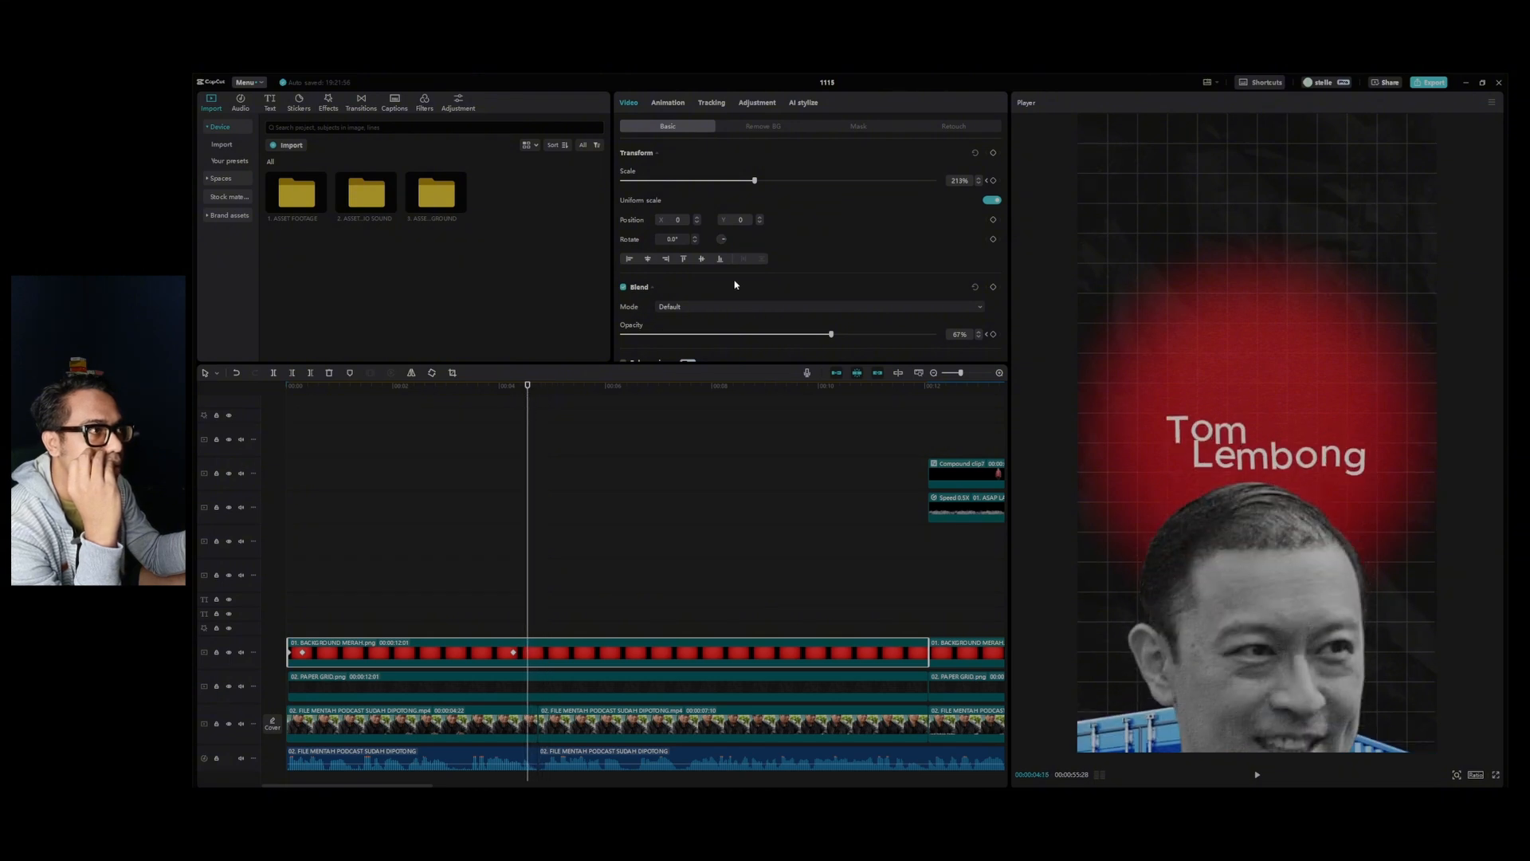
left_click_drag(763, 183, 1013, 151)
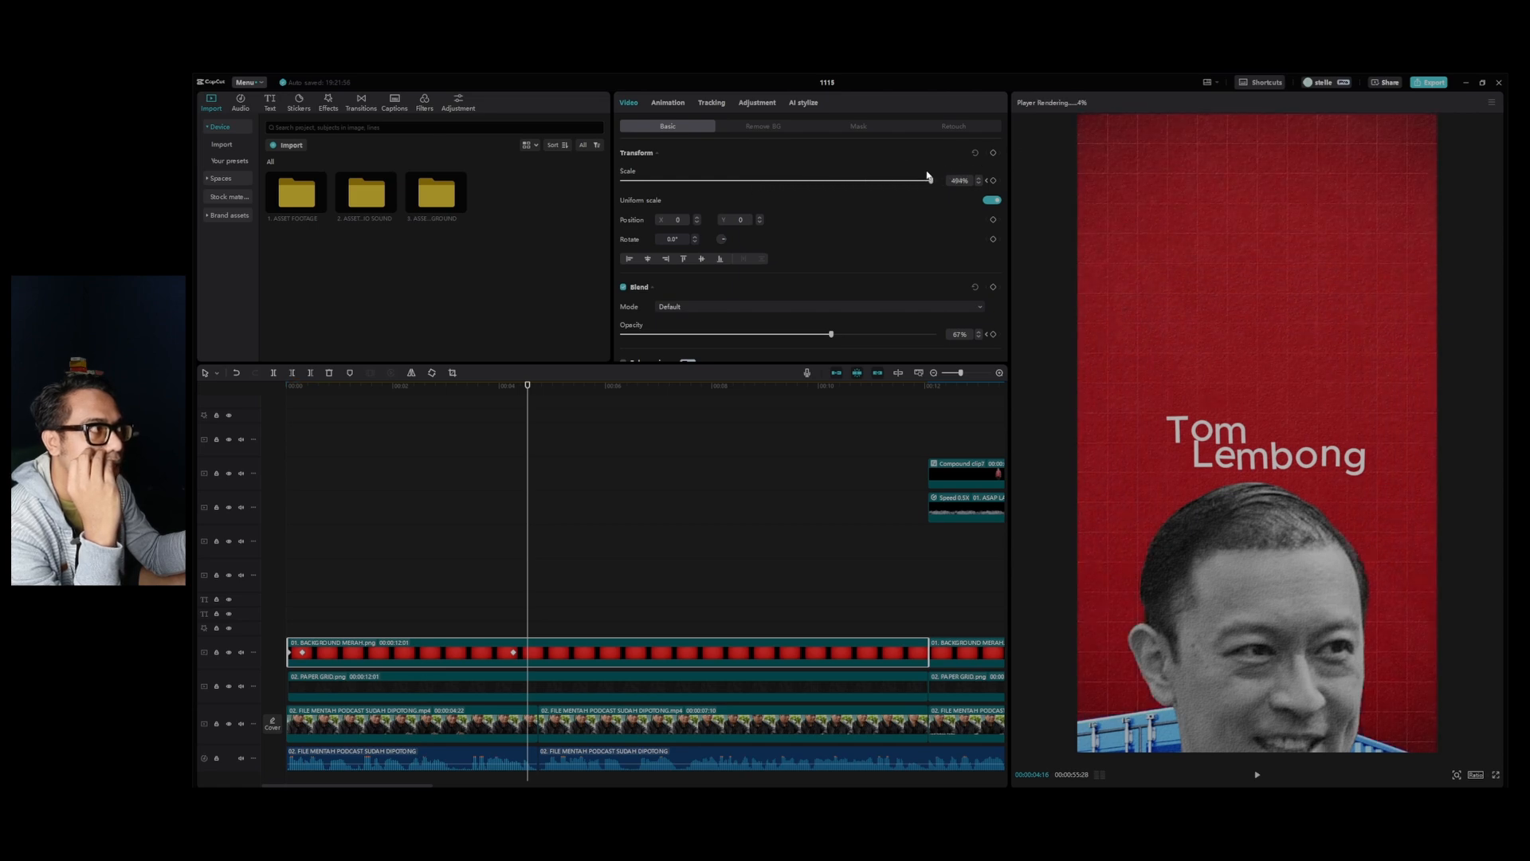
left_click(457, 528)
left_click(526, 642)
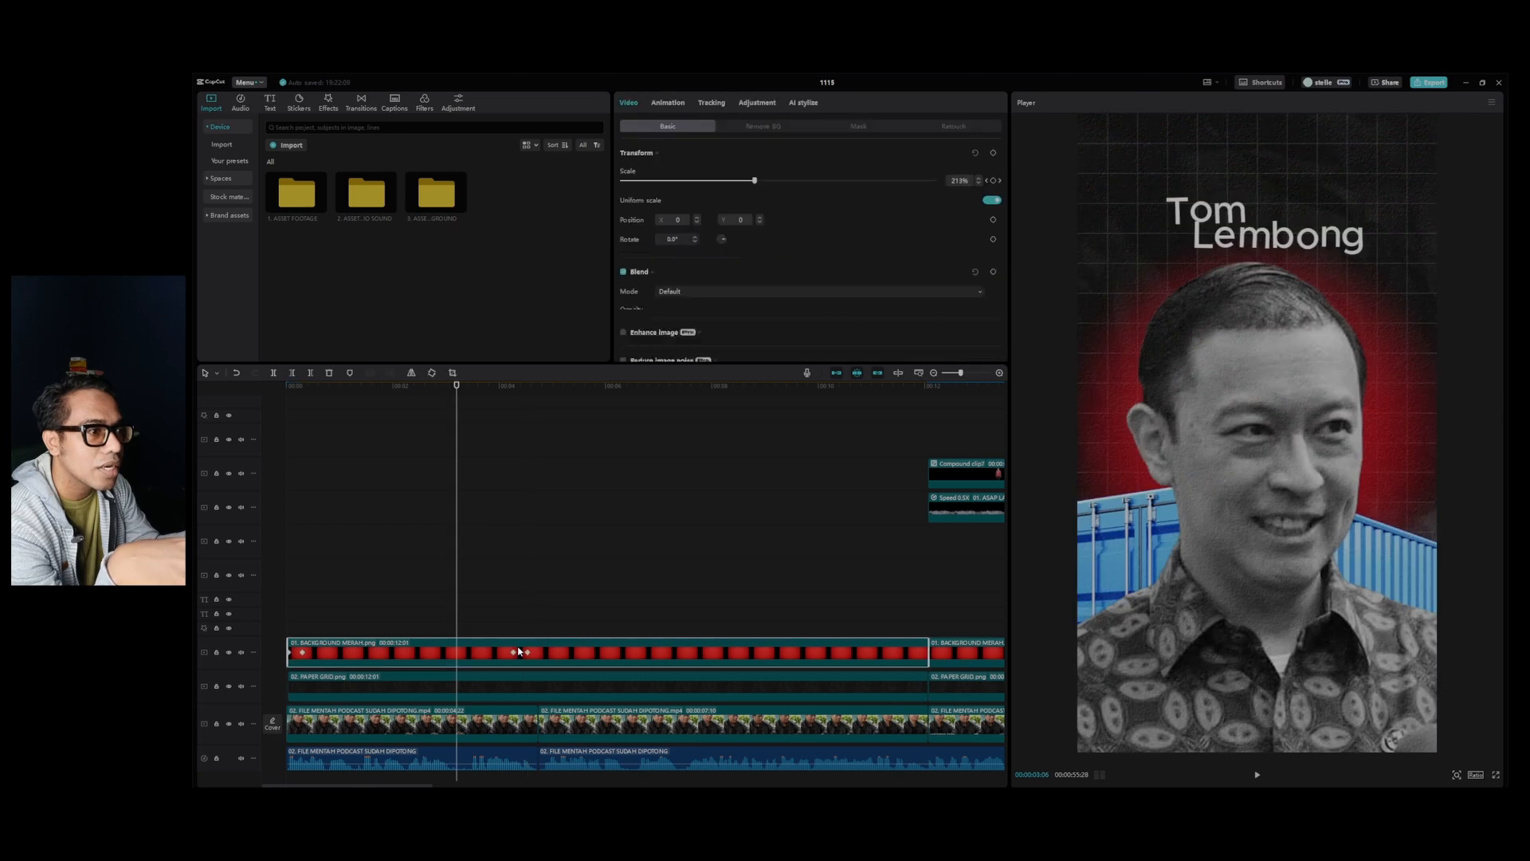
key("space")
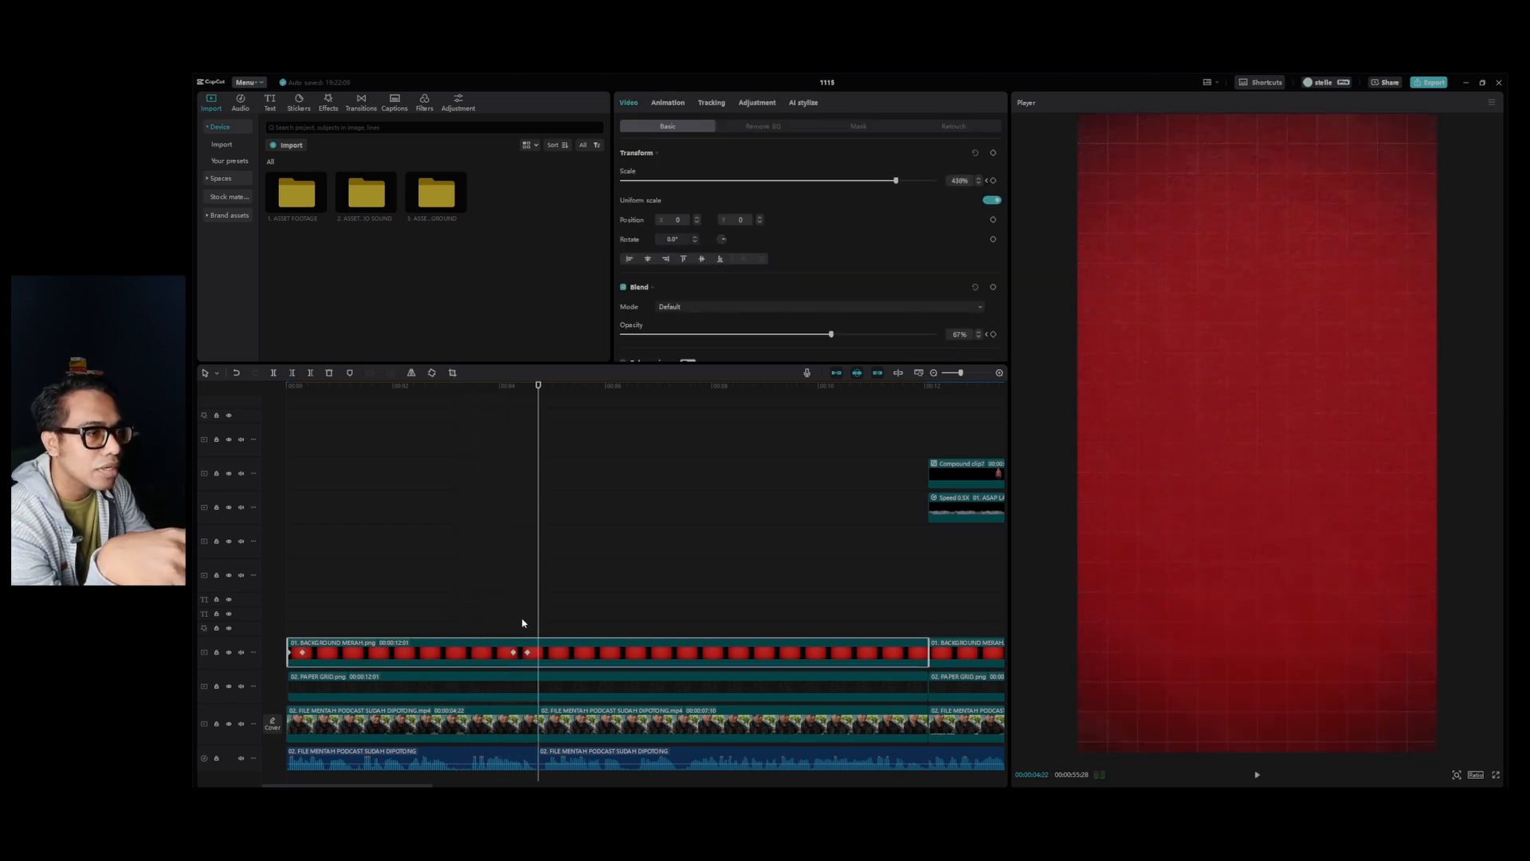
left_click(501, 422)
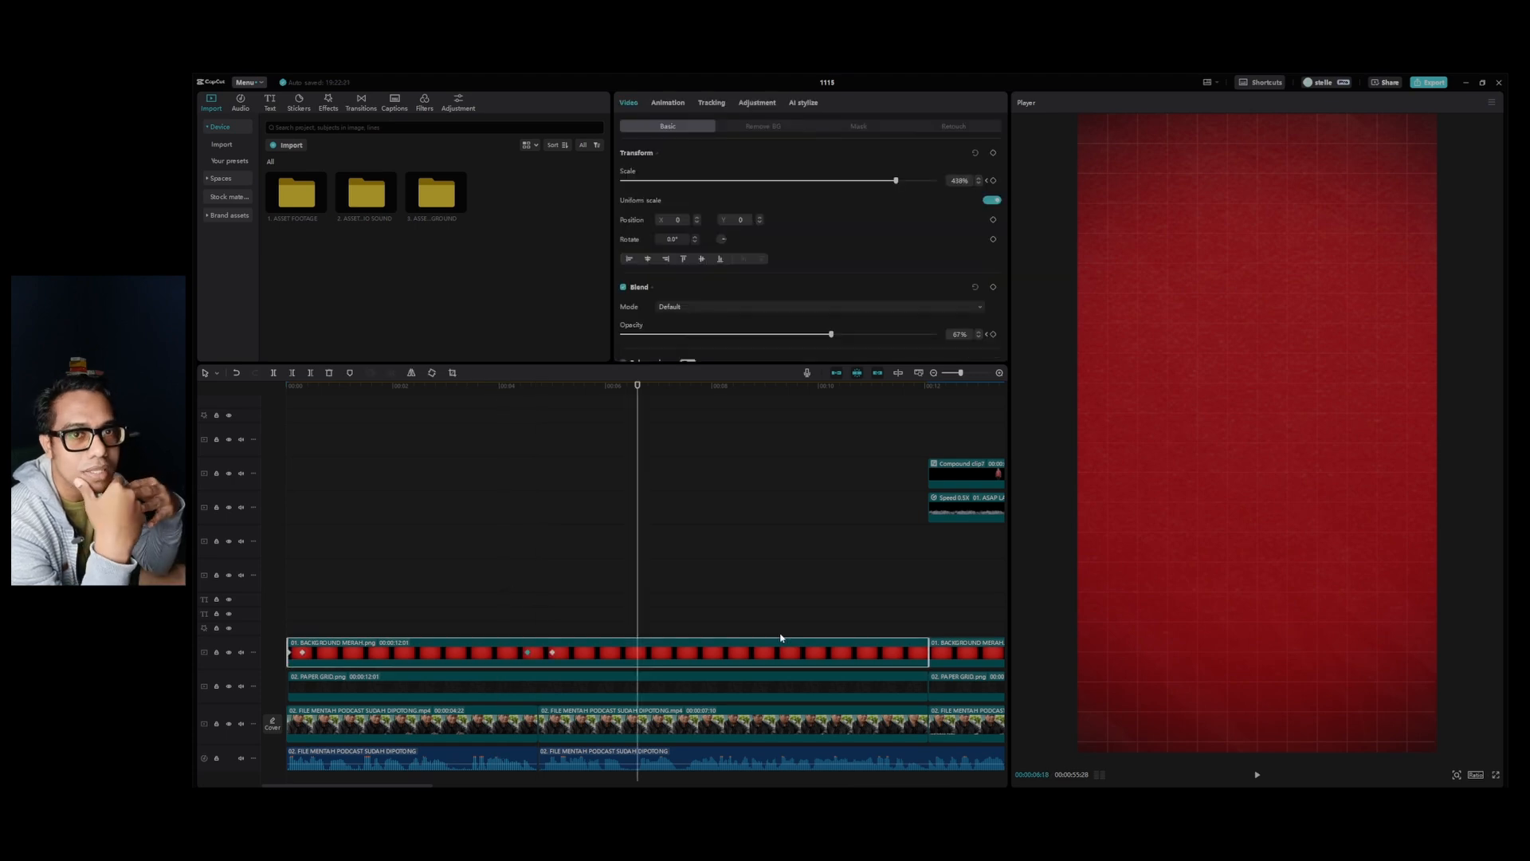
Add a default text clip above the red background, starting just after the collage has exited, and play it back.
left_click(271, 101)
left_click_drag(288, 173, 545, 623)
left_click(533, 392)
mouse_move(533, 396)
left_mouse_down()
mouse_move(558, 396)
mouse_move(529, 405)
left_mouse_up()
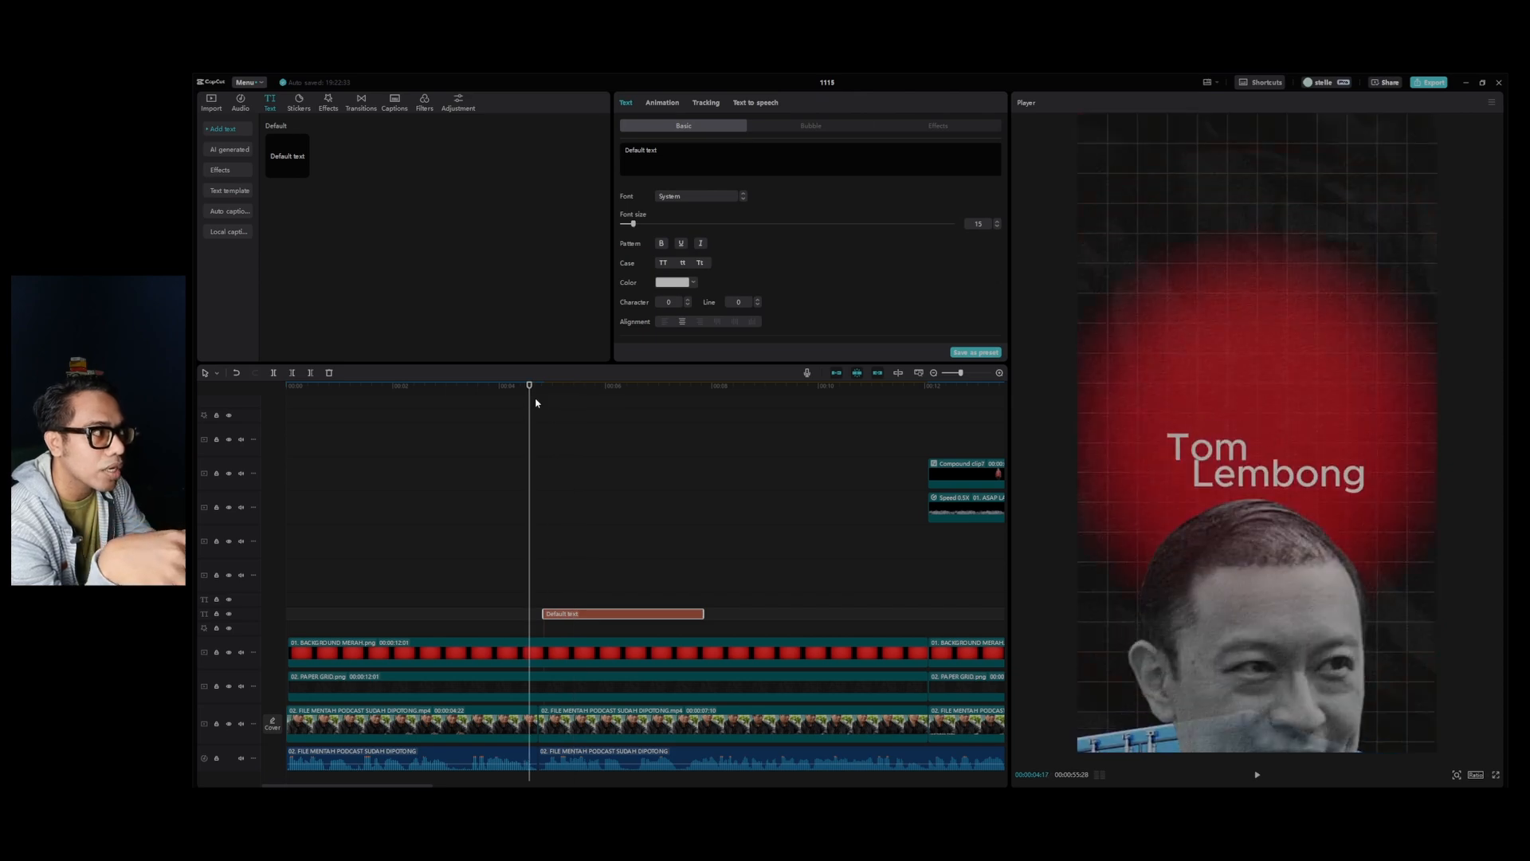
key("space")
key("space")
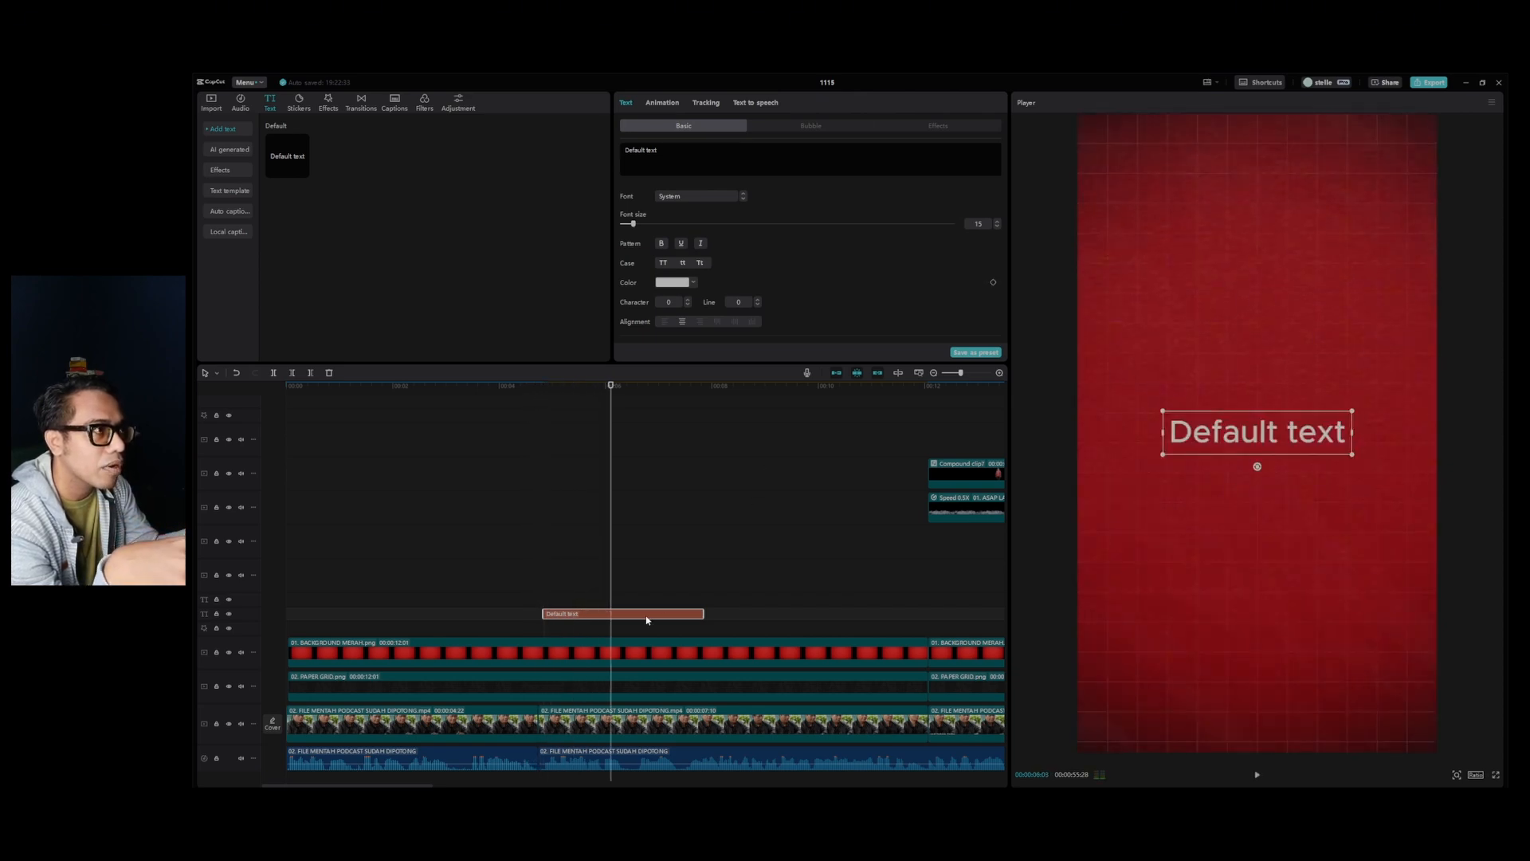
Replace the default text with "Bisa benar kenapa ?" and set its font to Poppins Bold.
key("ctrl+a")
key("BackSpace")
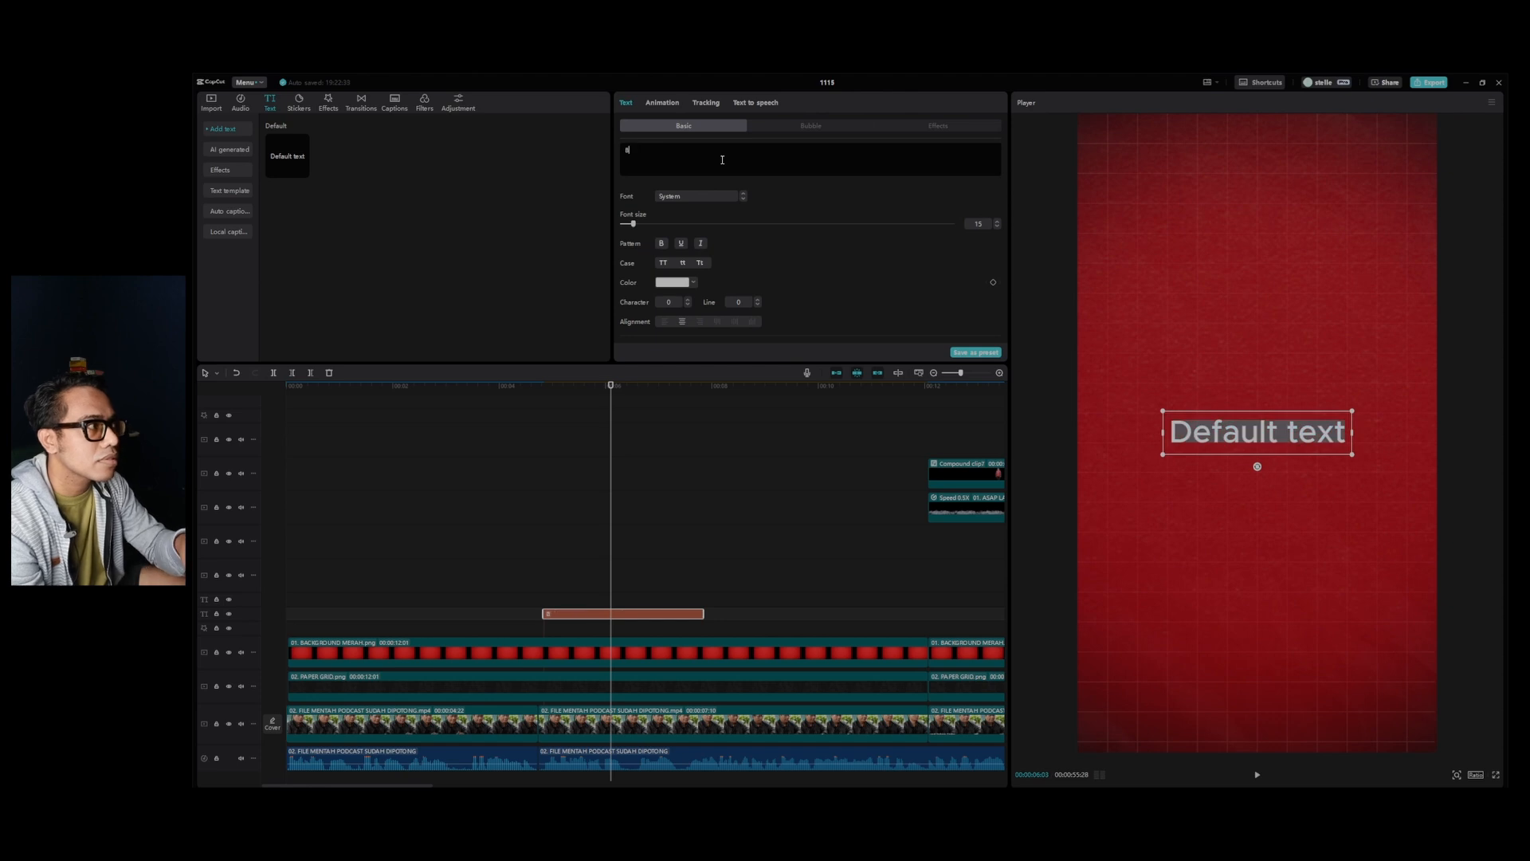
type("Bisa benar kenapa ?")
left_click(697, 196)
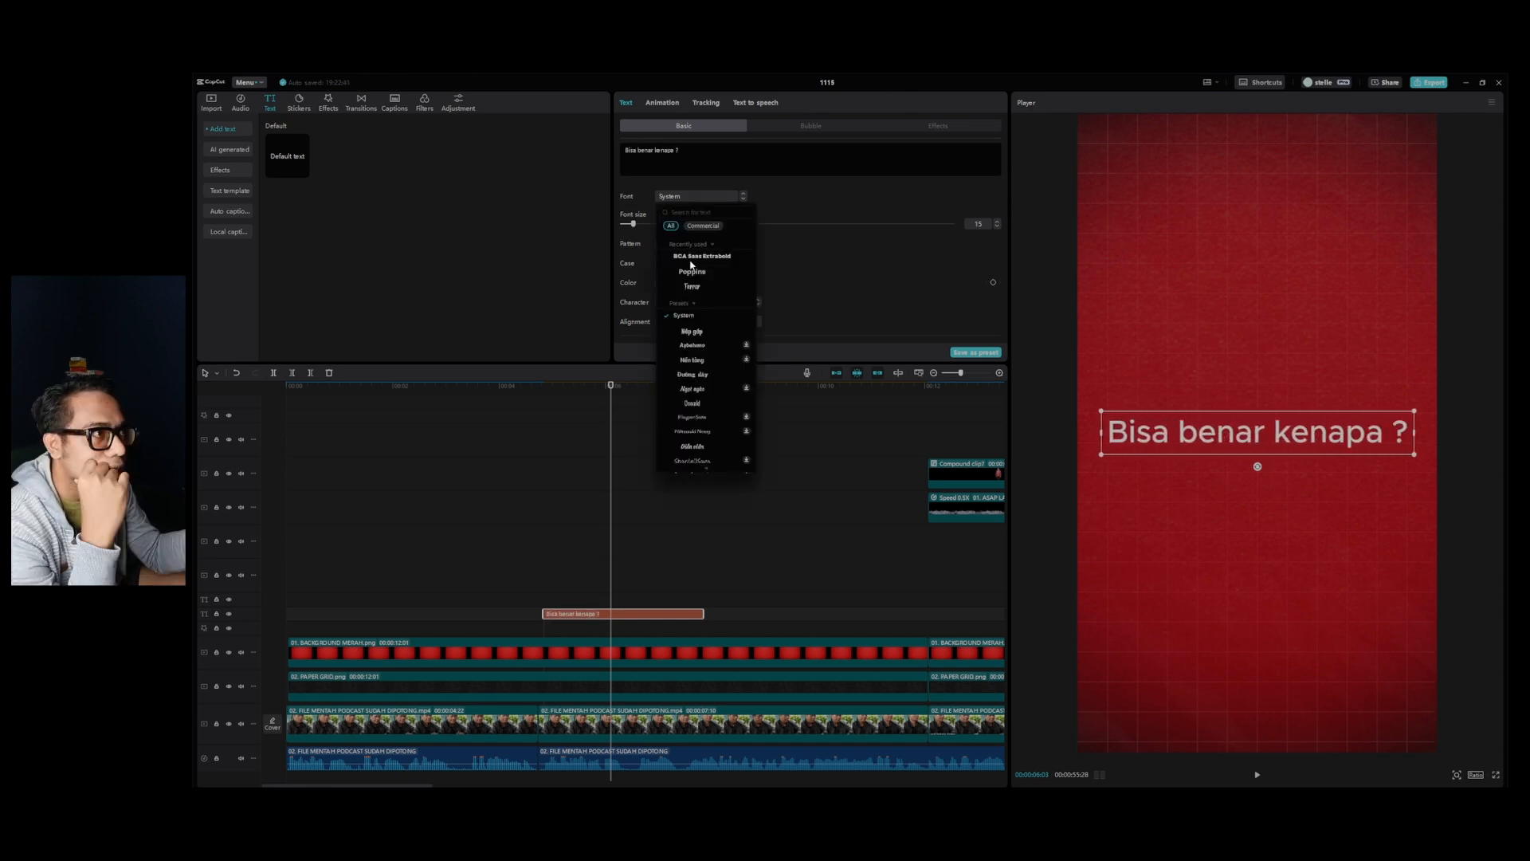
left_click(700, 271)
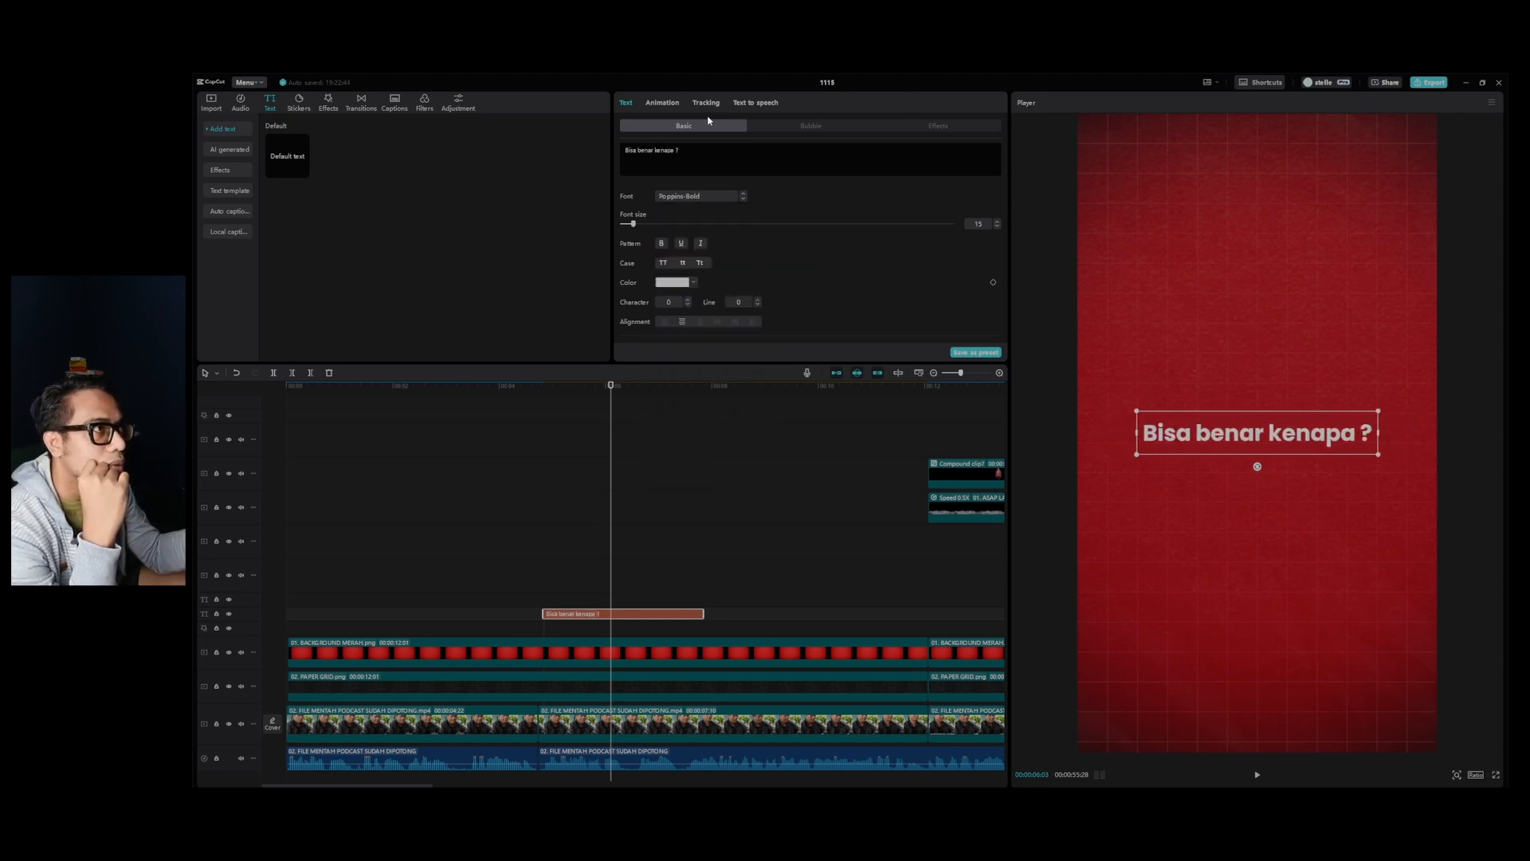
Apply the Type 1 entrance animation to the text with a duration of 1.0 s and play it back.
left_click(663, 102)
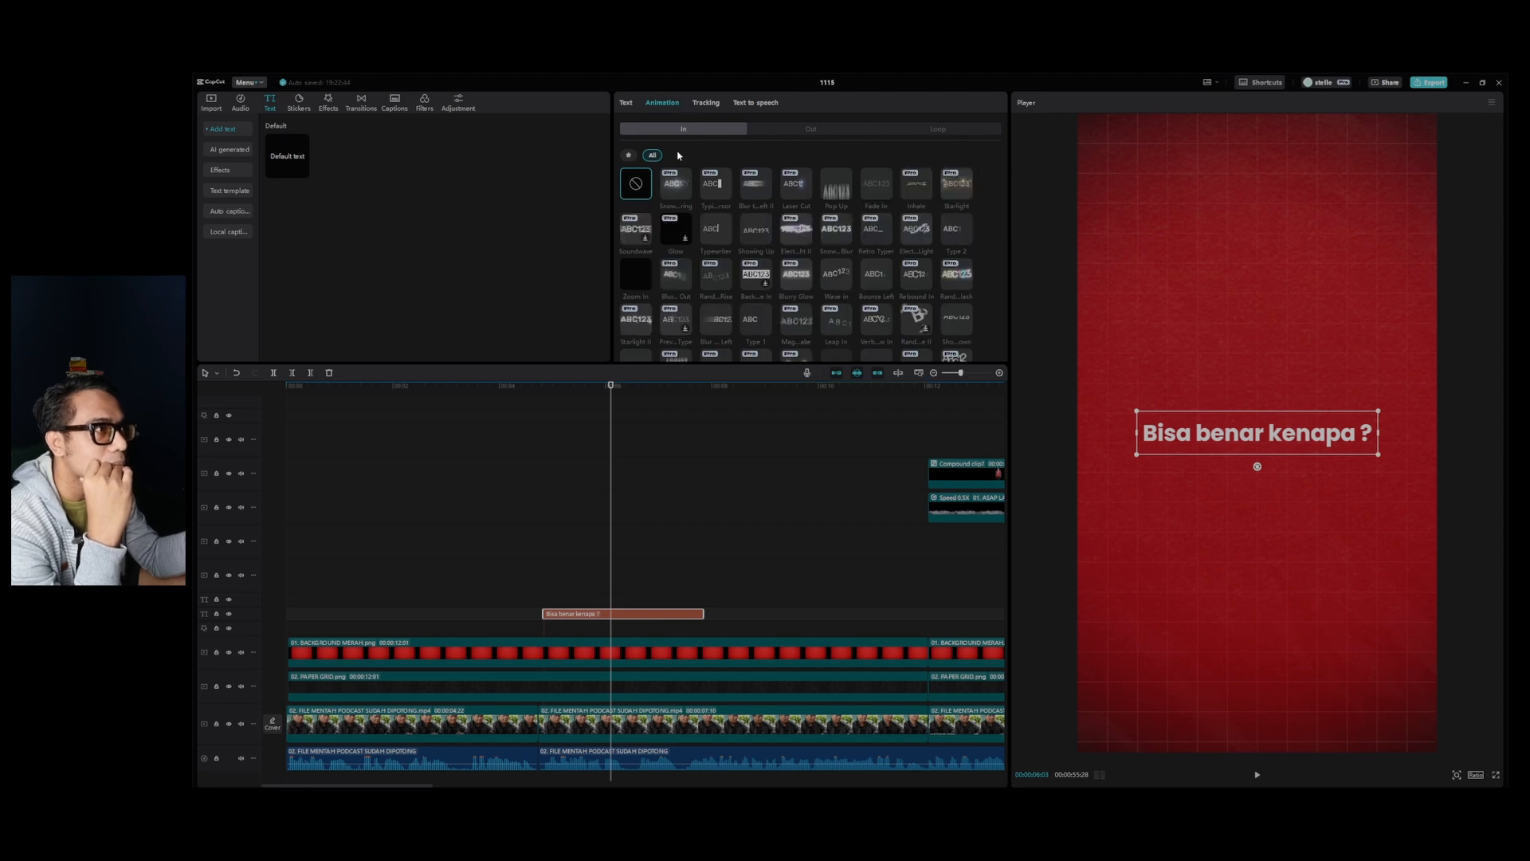
scroll(1007, 212, "down", 1)
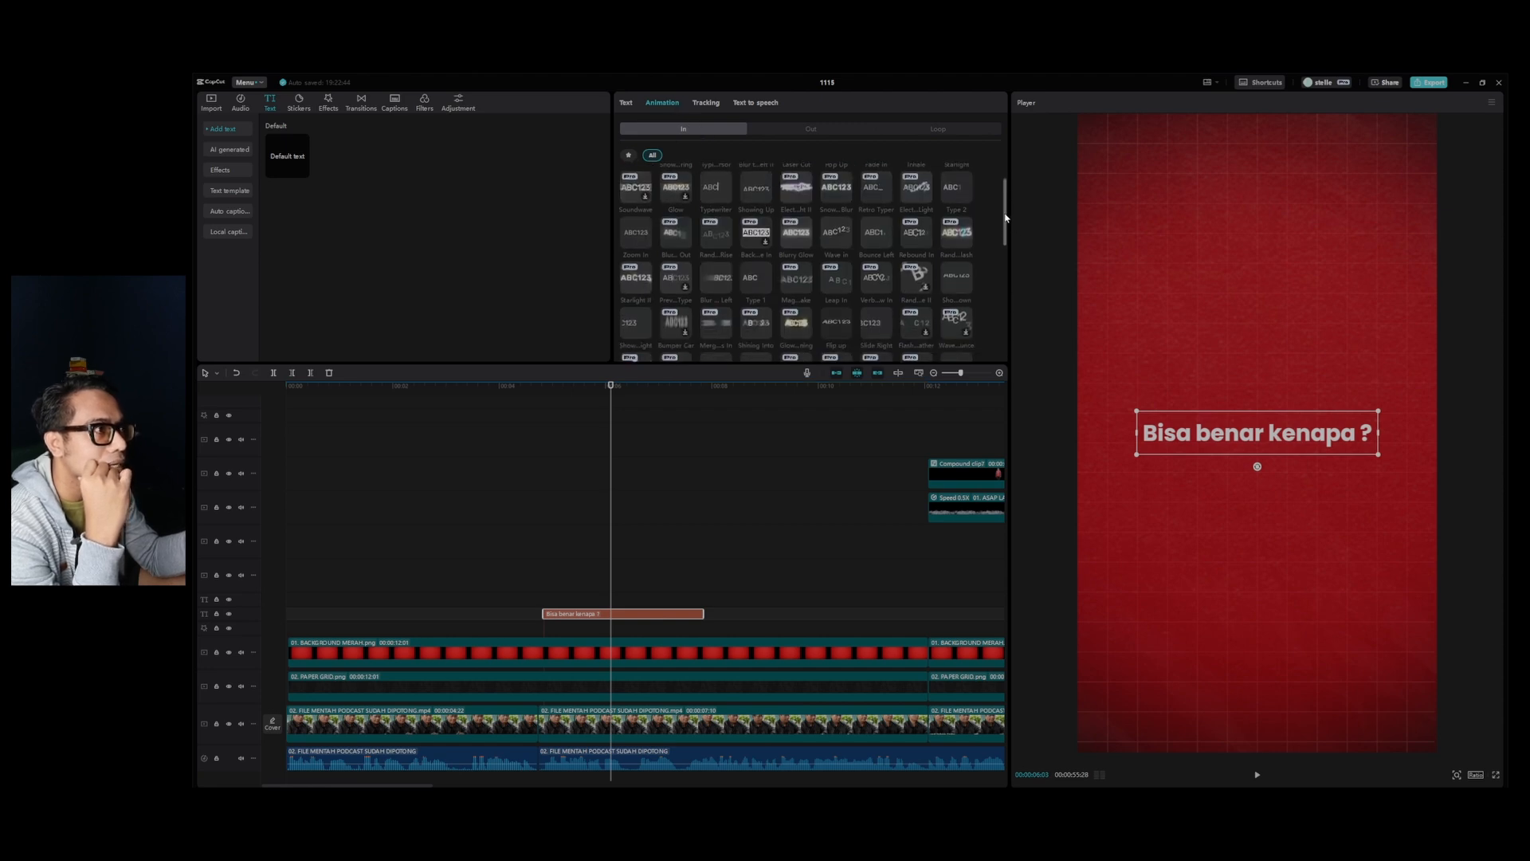
left_click(756, 279)
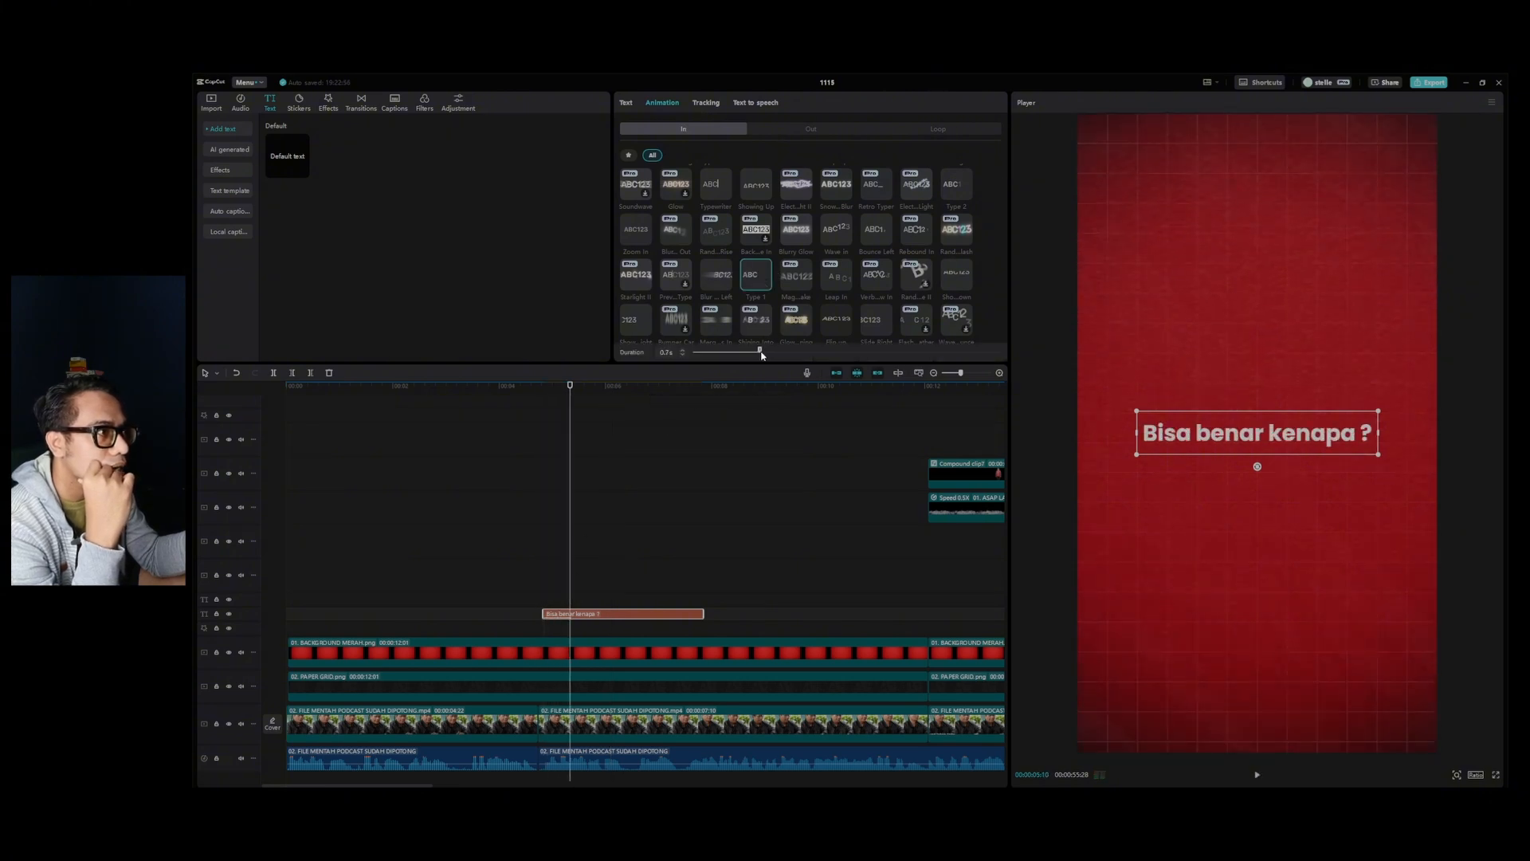
left_click_drag(789, 352, 792, 351)
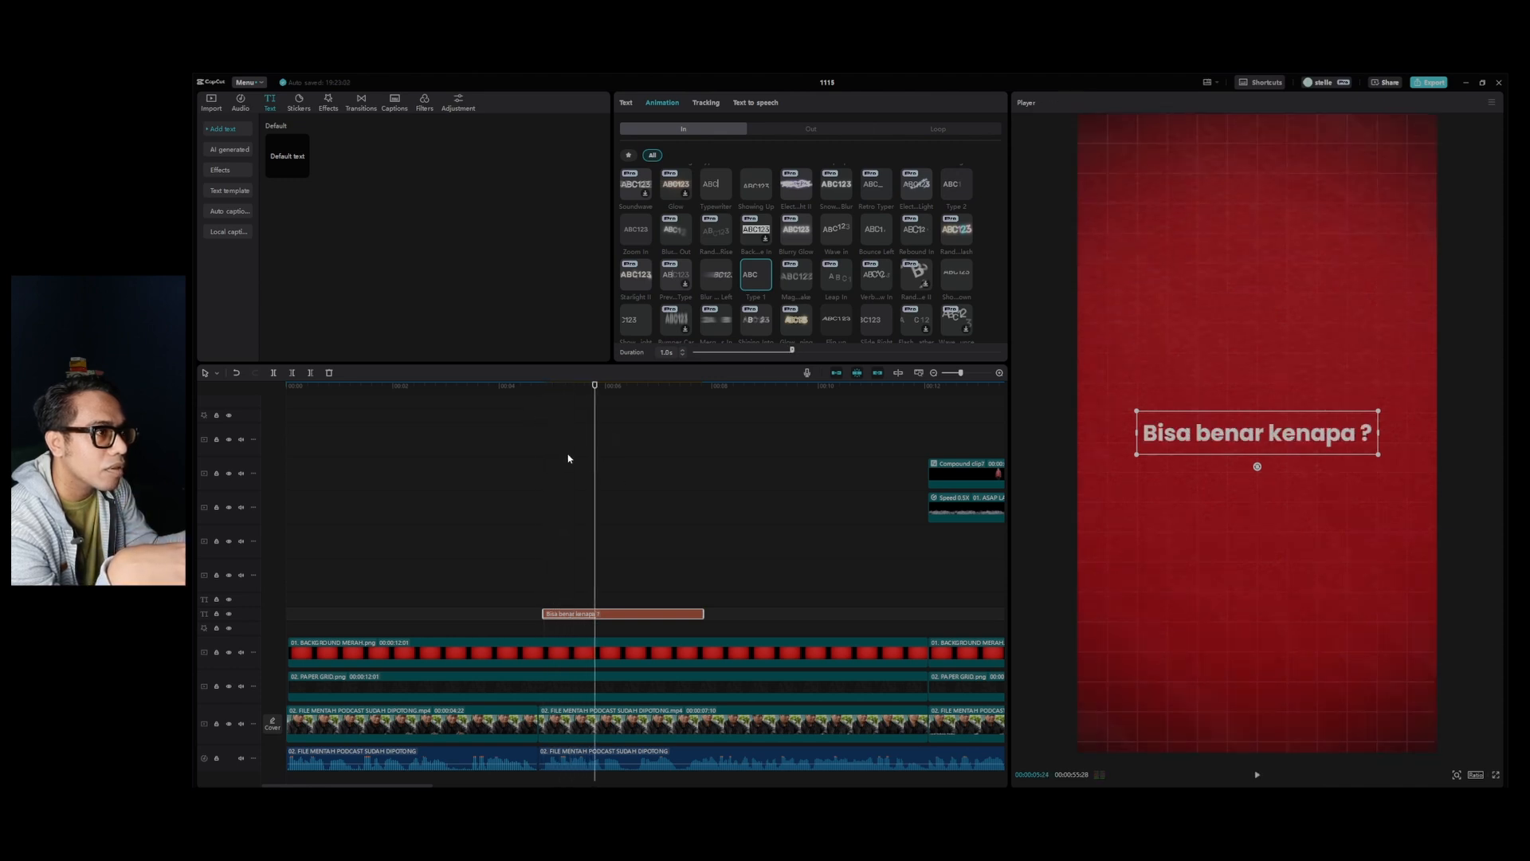
left_click(544, 388)
key("space")
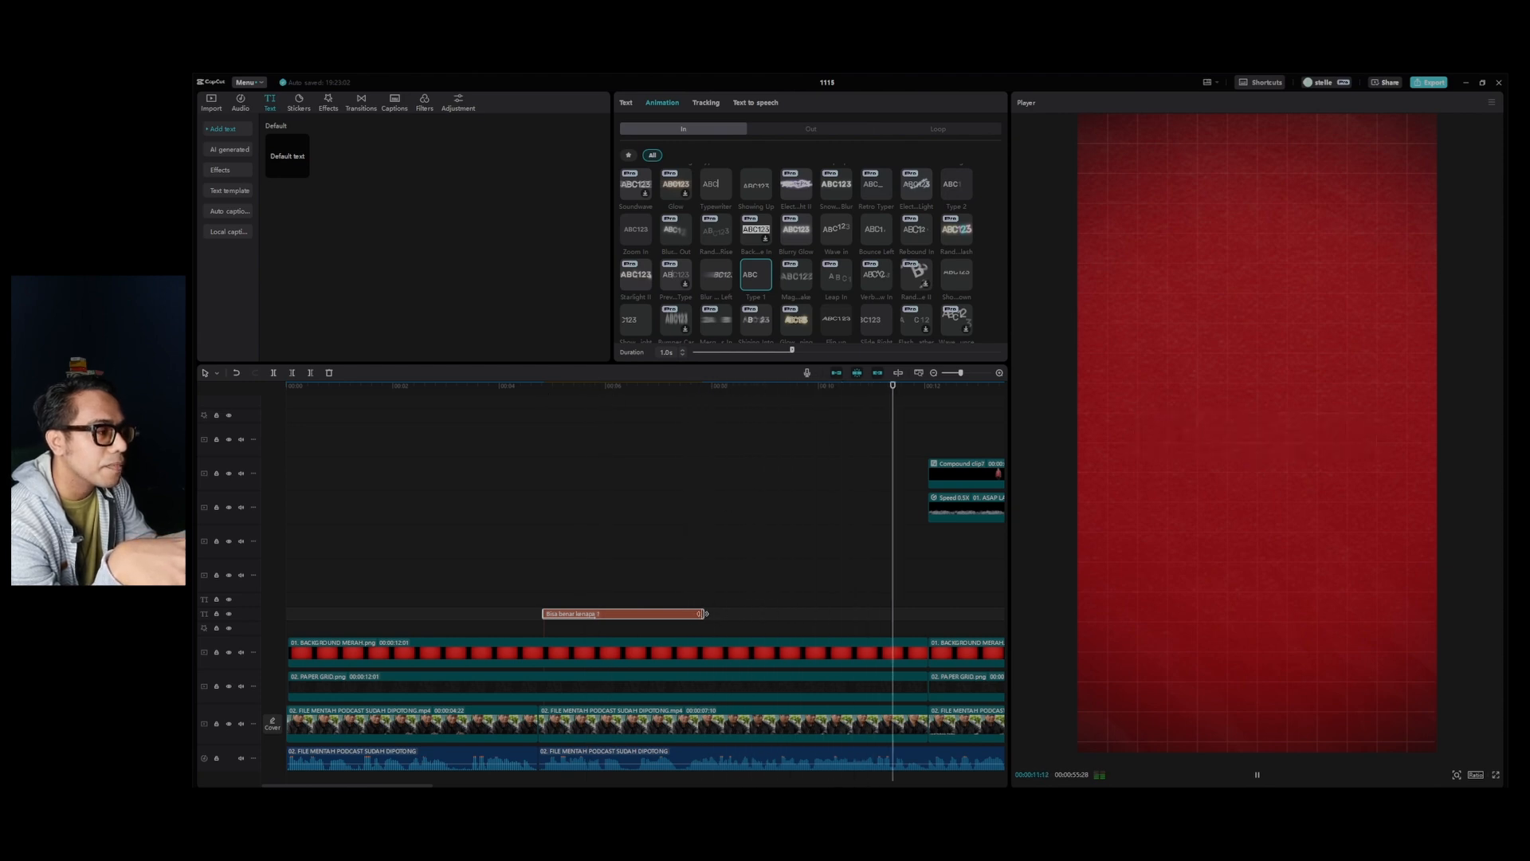
key("space")
Add the Jaksa Agung news video from the 1. ASSET FOOTAGE folder to the timeline on a track above the text.
left_click_drag(591, 399, 681, 415)
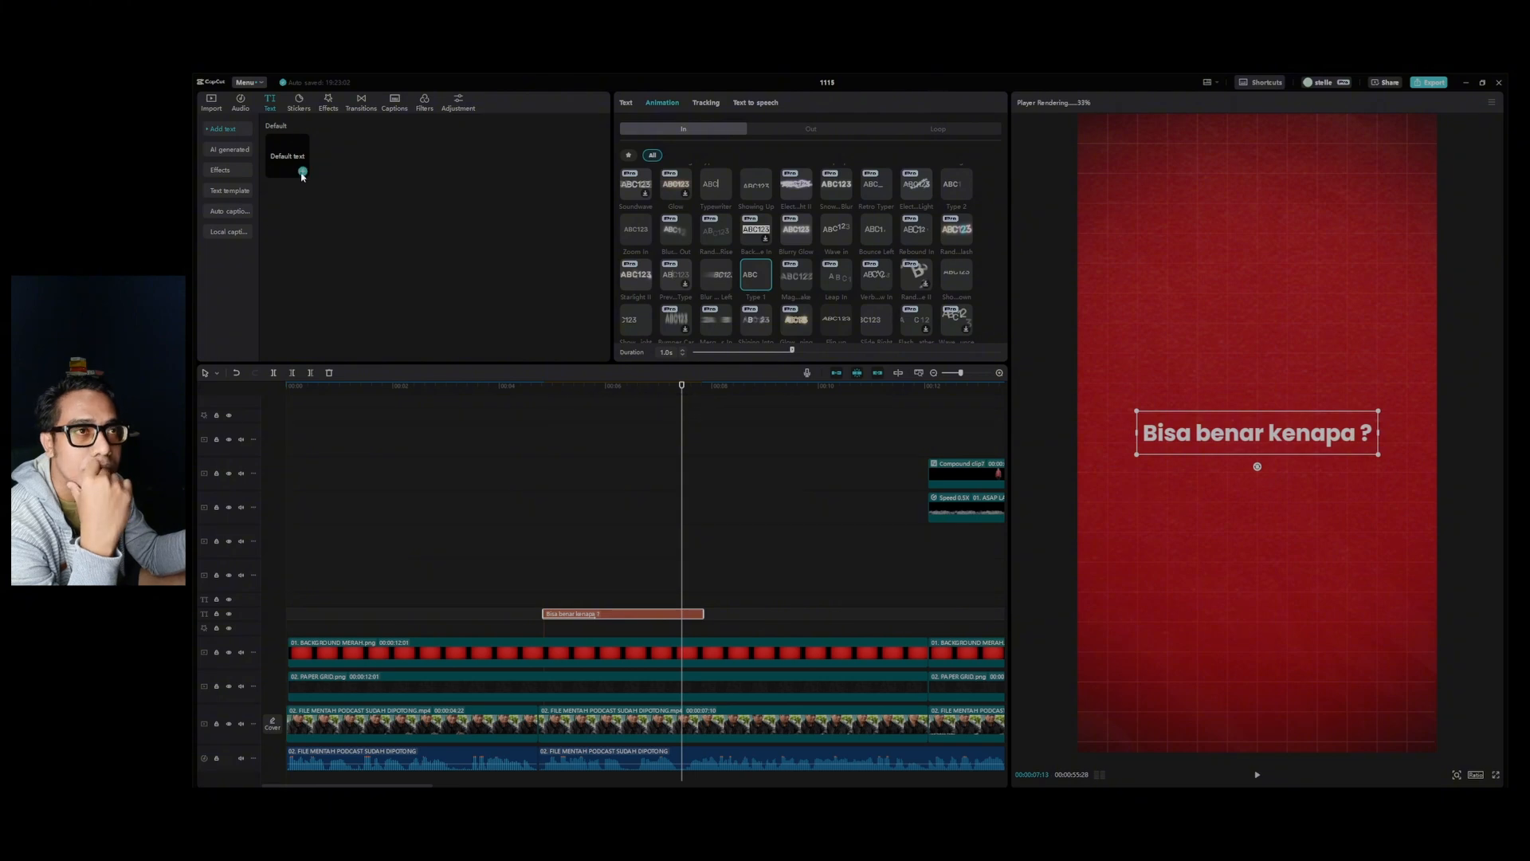
left_click(211, 104)
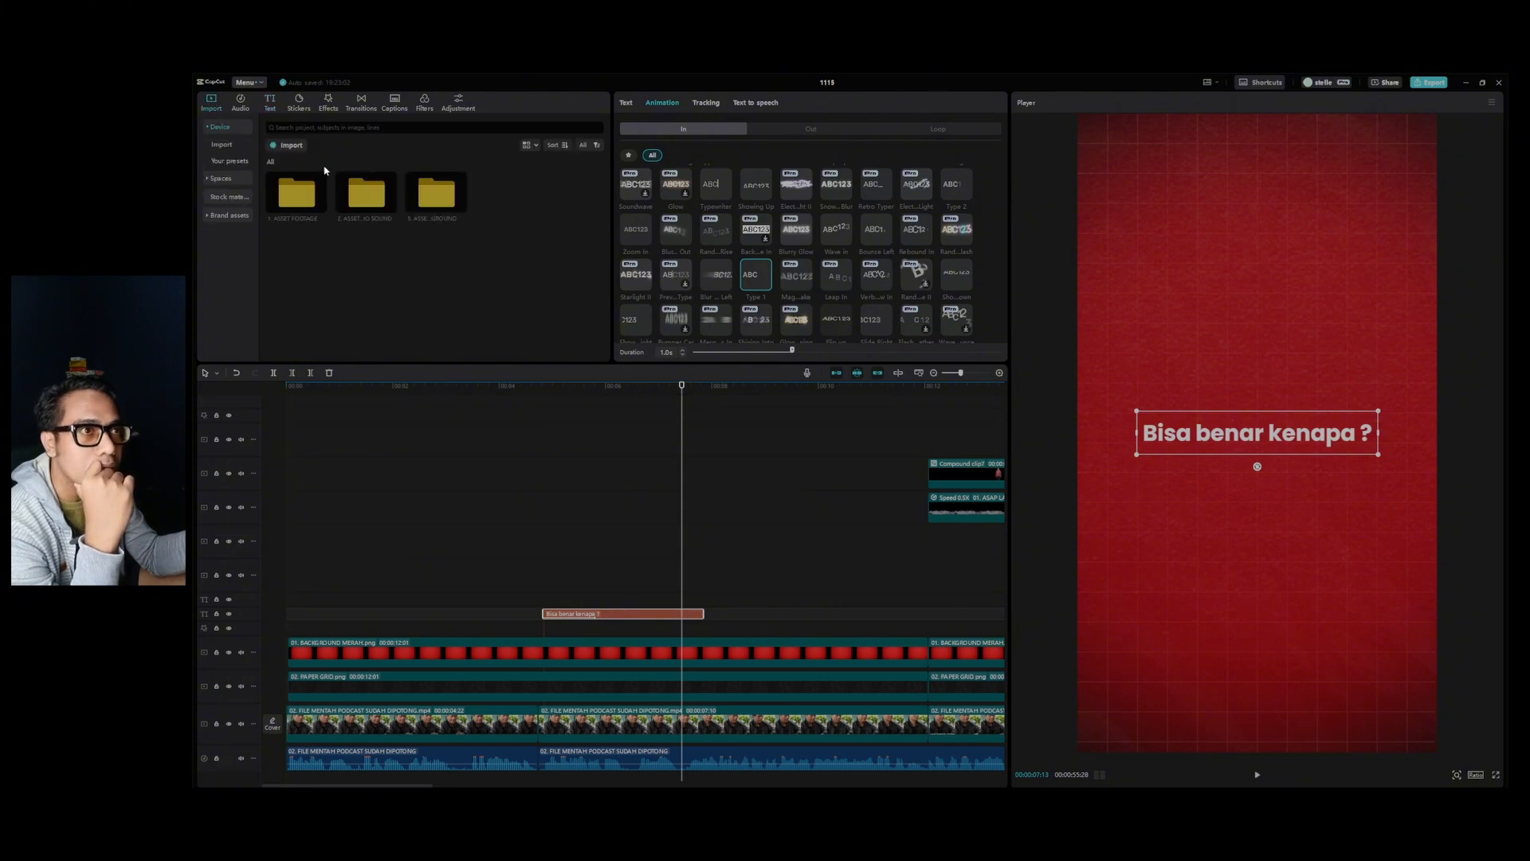
double_click(295, 200)
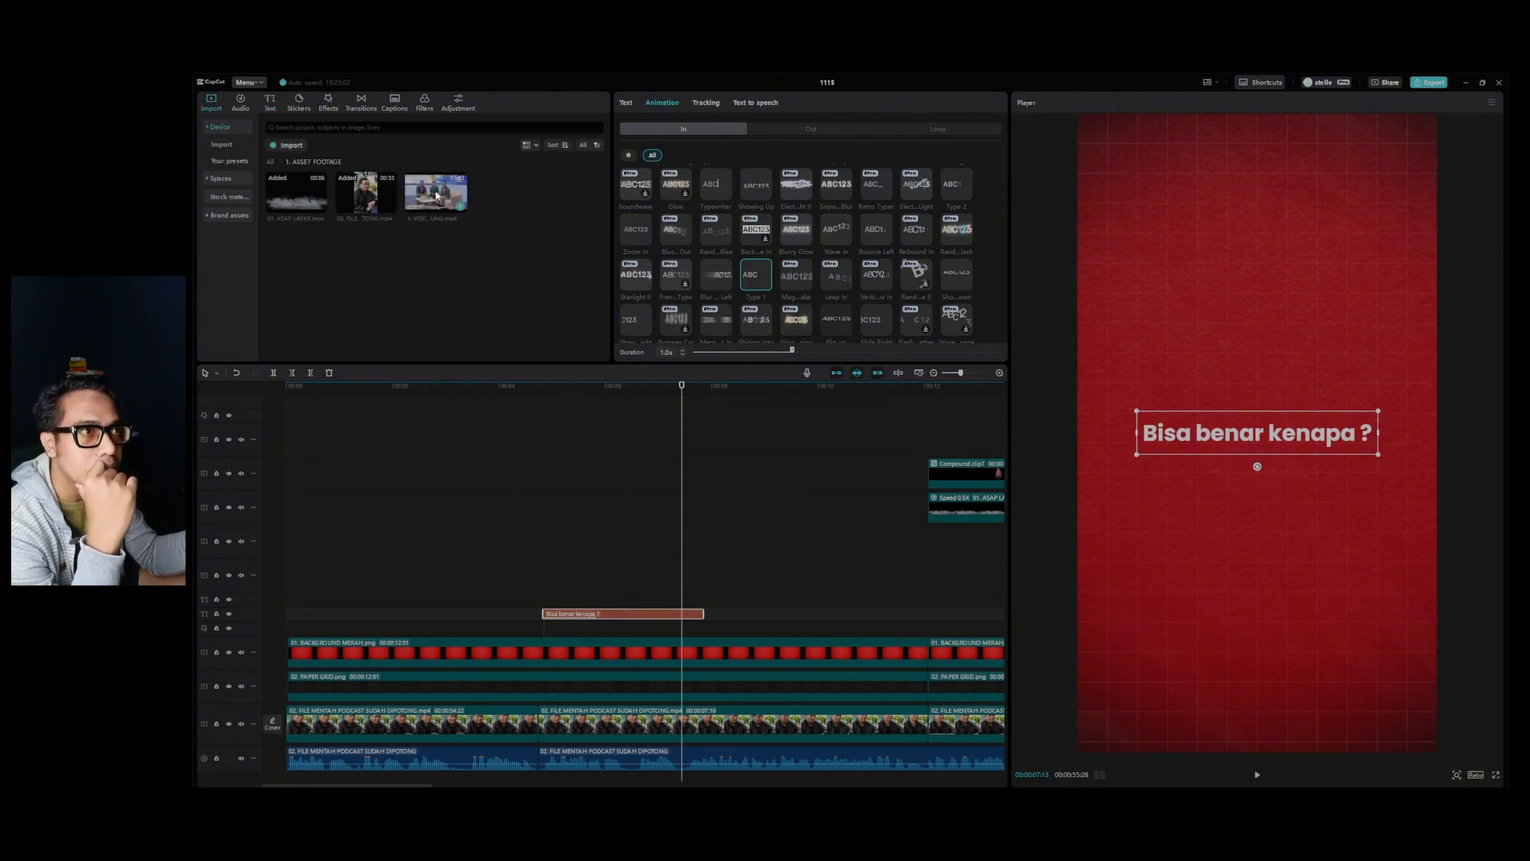
left_click_drag(422, 189, 574, 478)
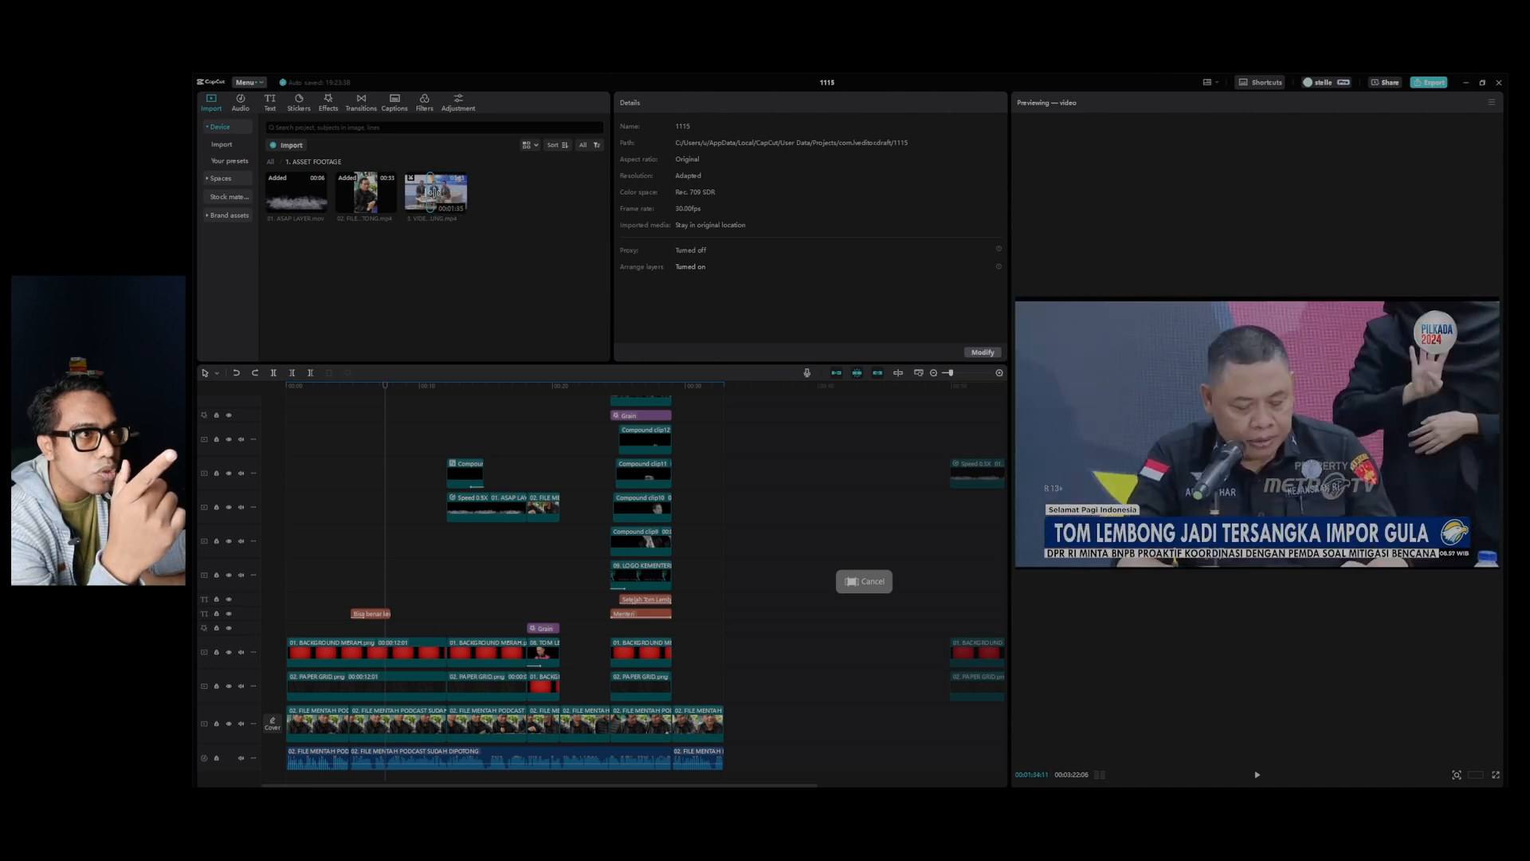
left_click_drag(430, 191, 579, 575)
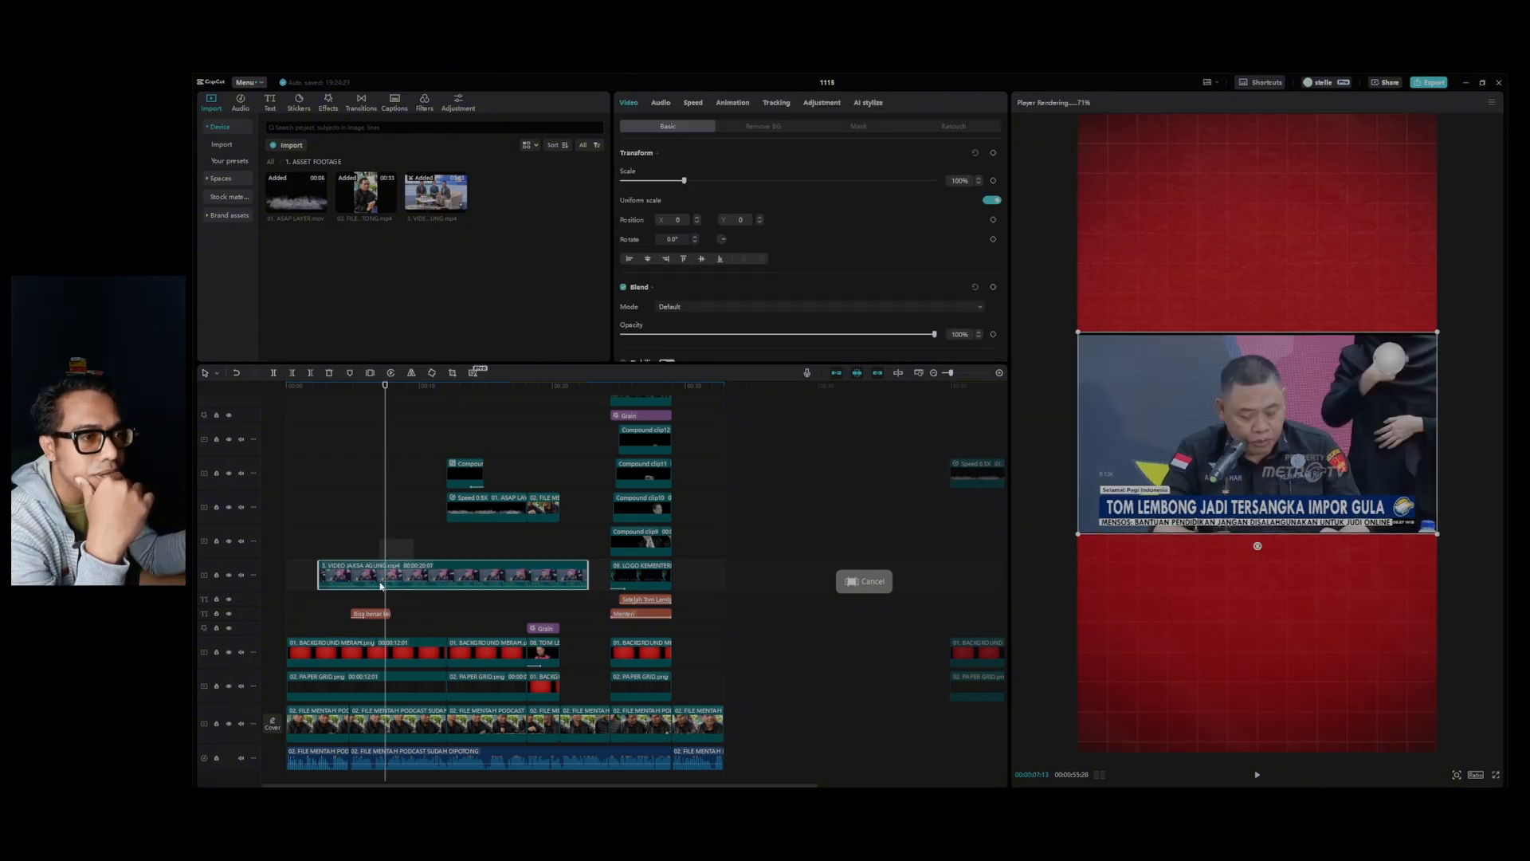
left_click_drag(404, 586, 395, 612)
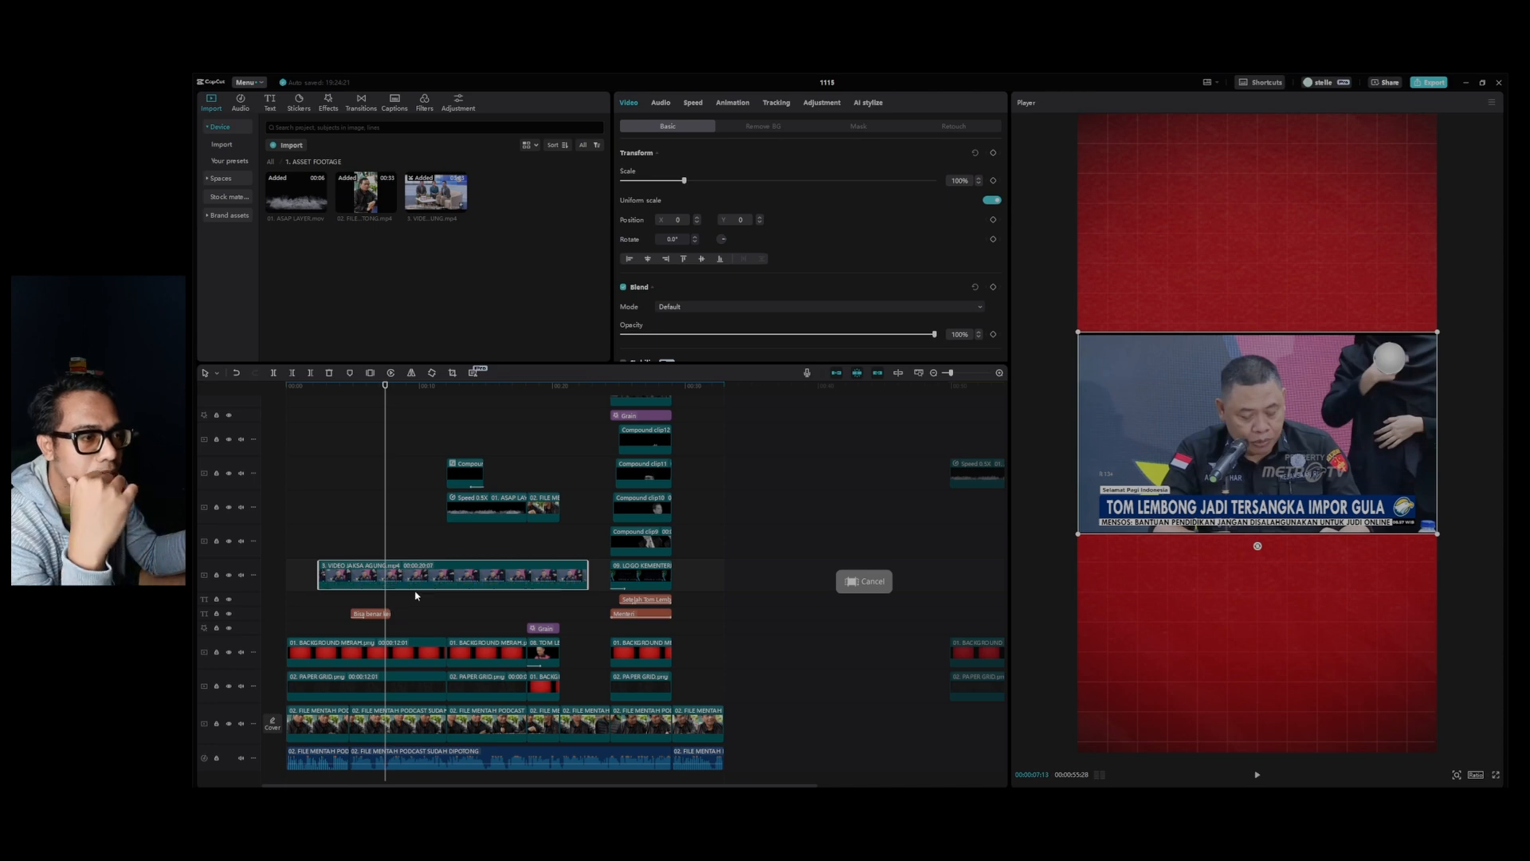
Trim both ends of the news clip so that it starts at about 00:00:07:21, and extend the text clip slightly past that point.
left_click_drag(588, 572, 434, 572)
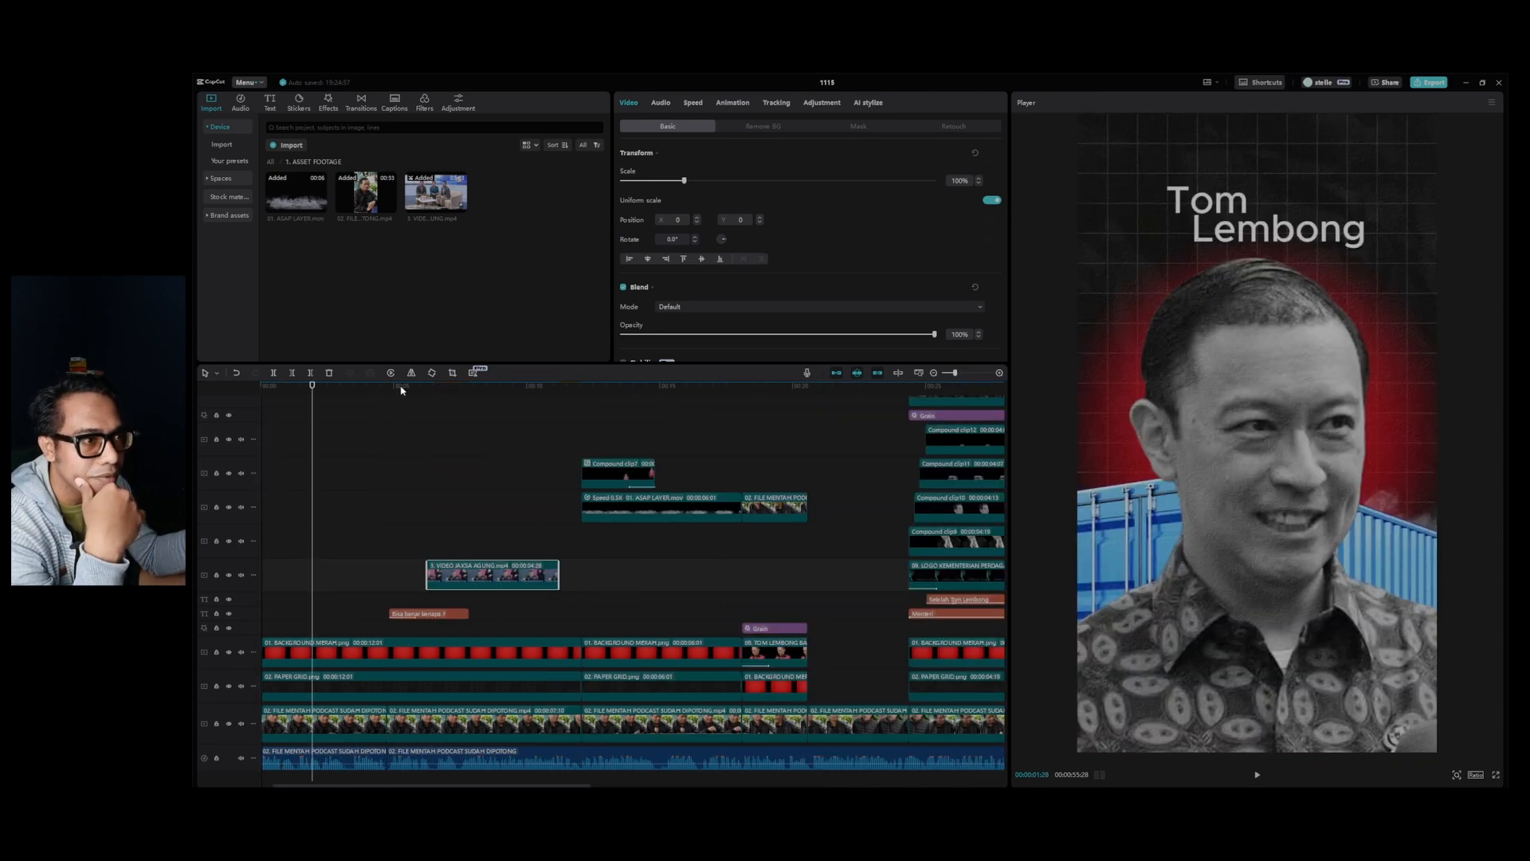
left_click_drag(401, 390, 430, 410)
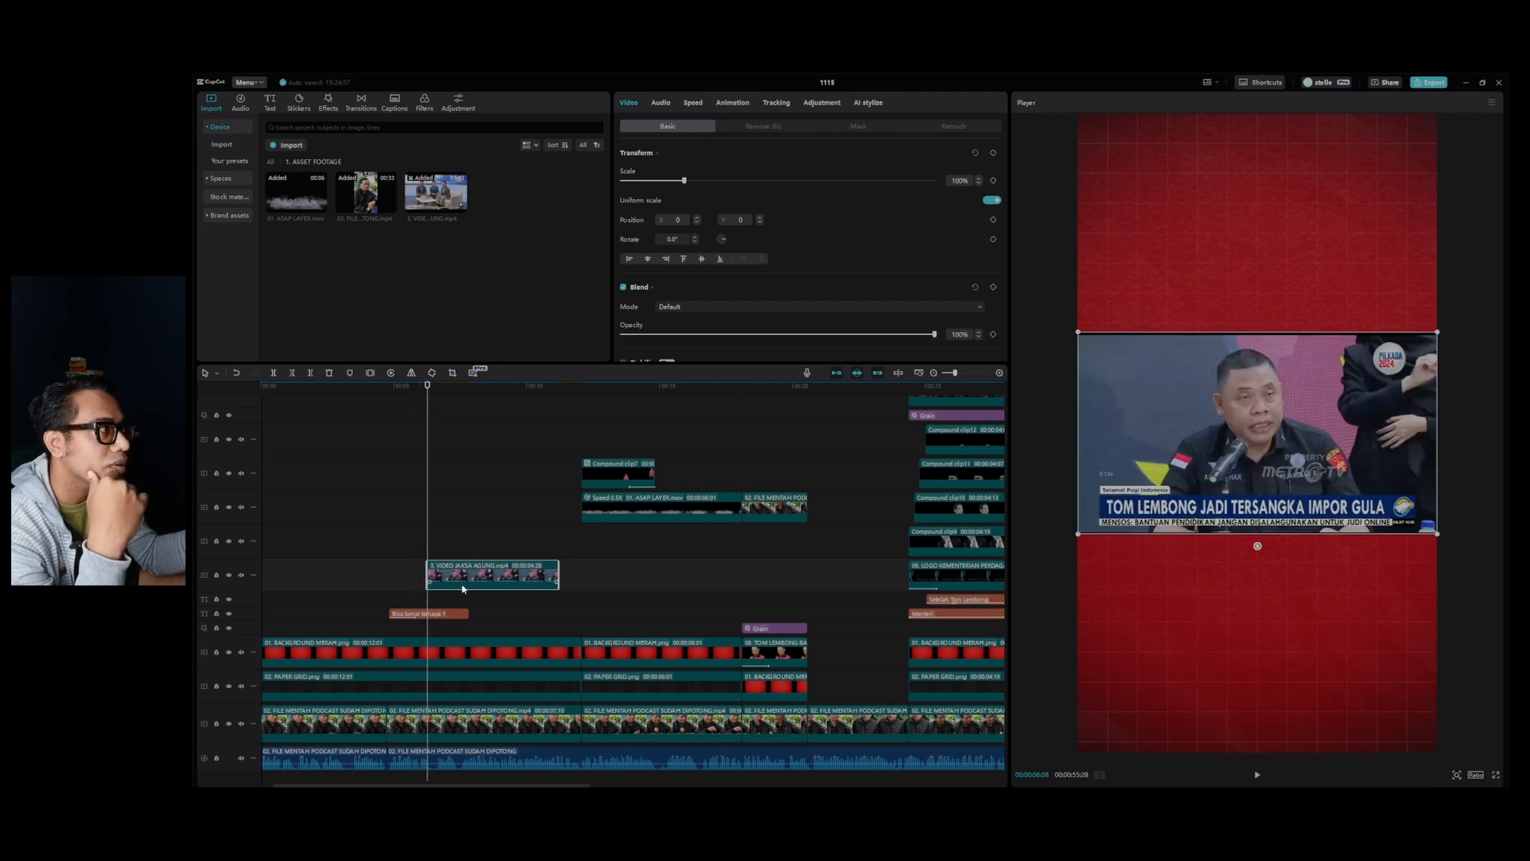
left_click(372, 390)
key("space")
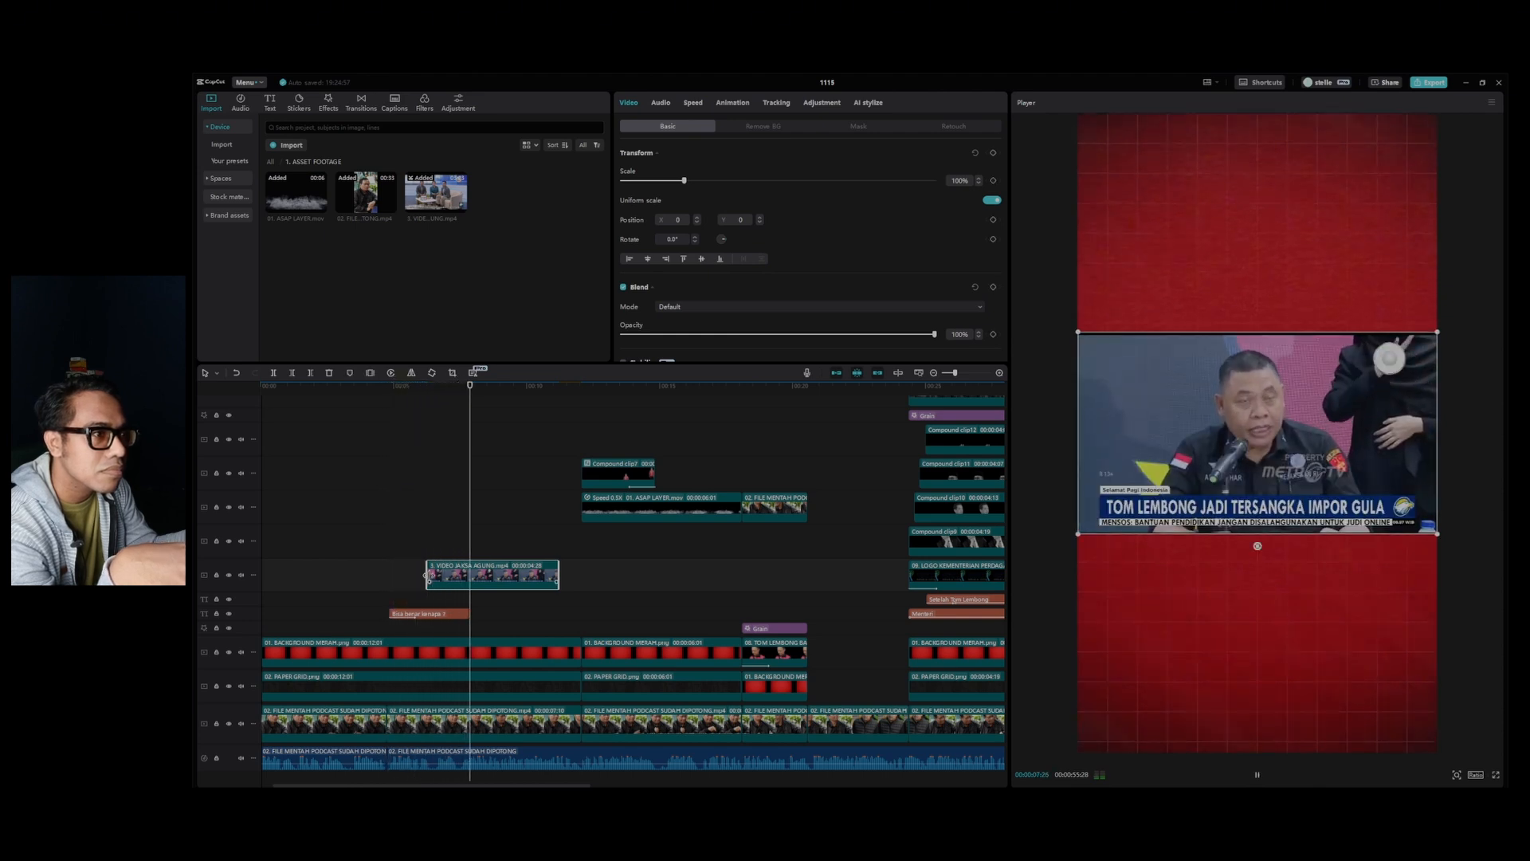
key("space")
left_click_drag(428, 575, 468, 575)
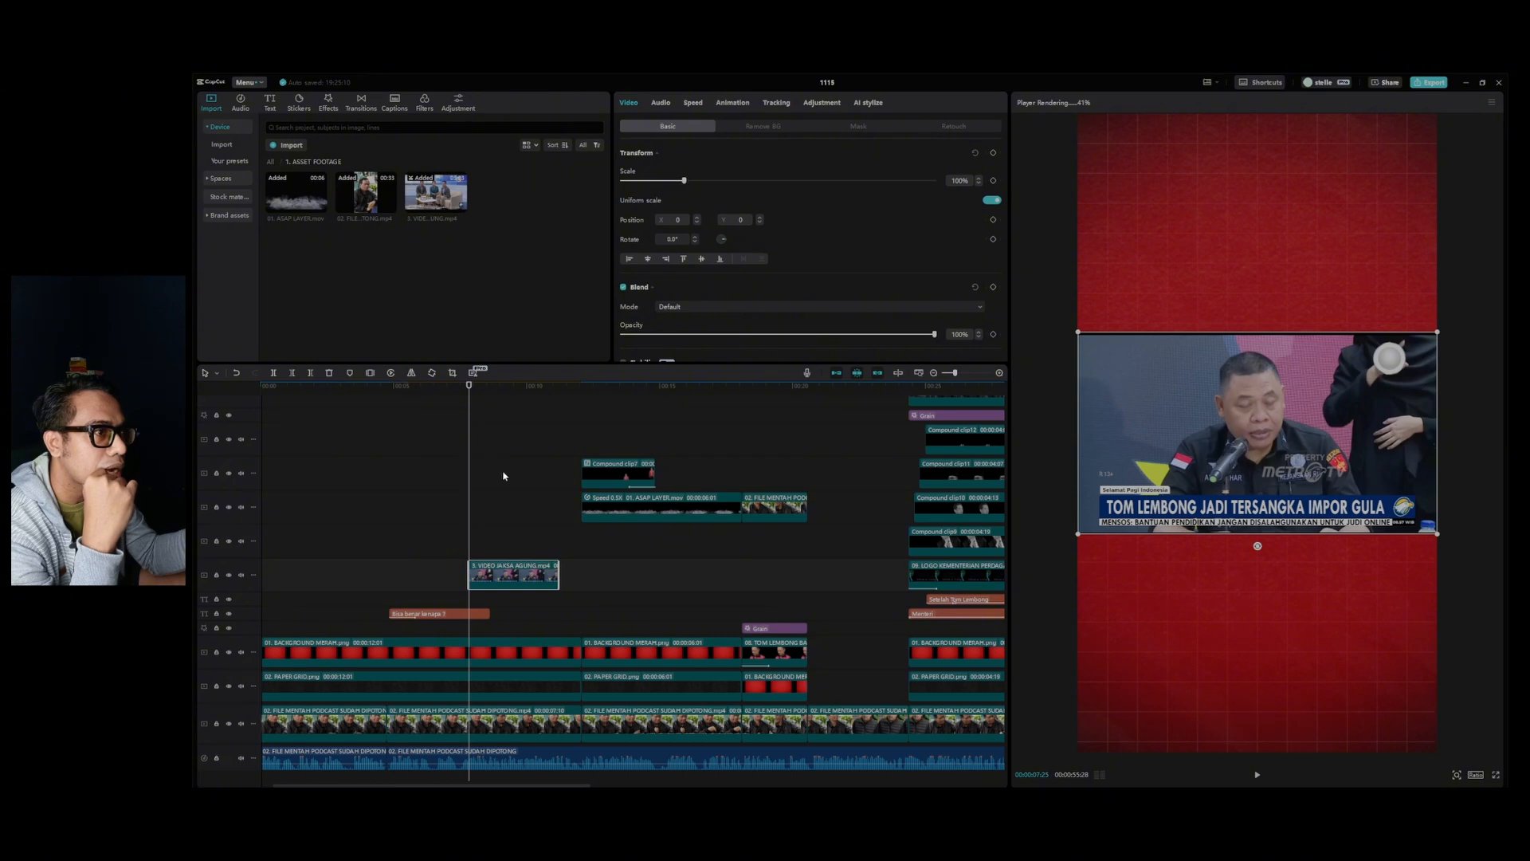
Scale the news clip to about 165% and crop it with a rectangle mask with round corners of 24.
left_click_drag(684, 181, 726, 181)
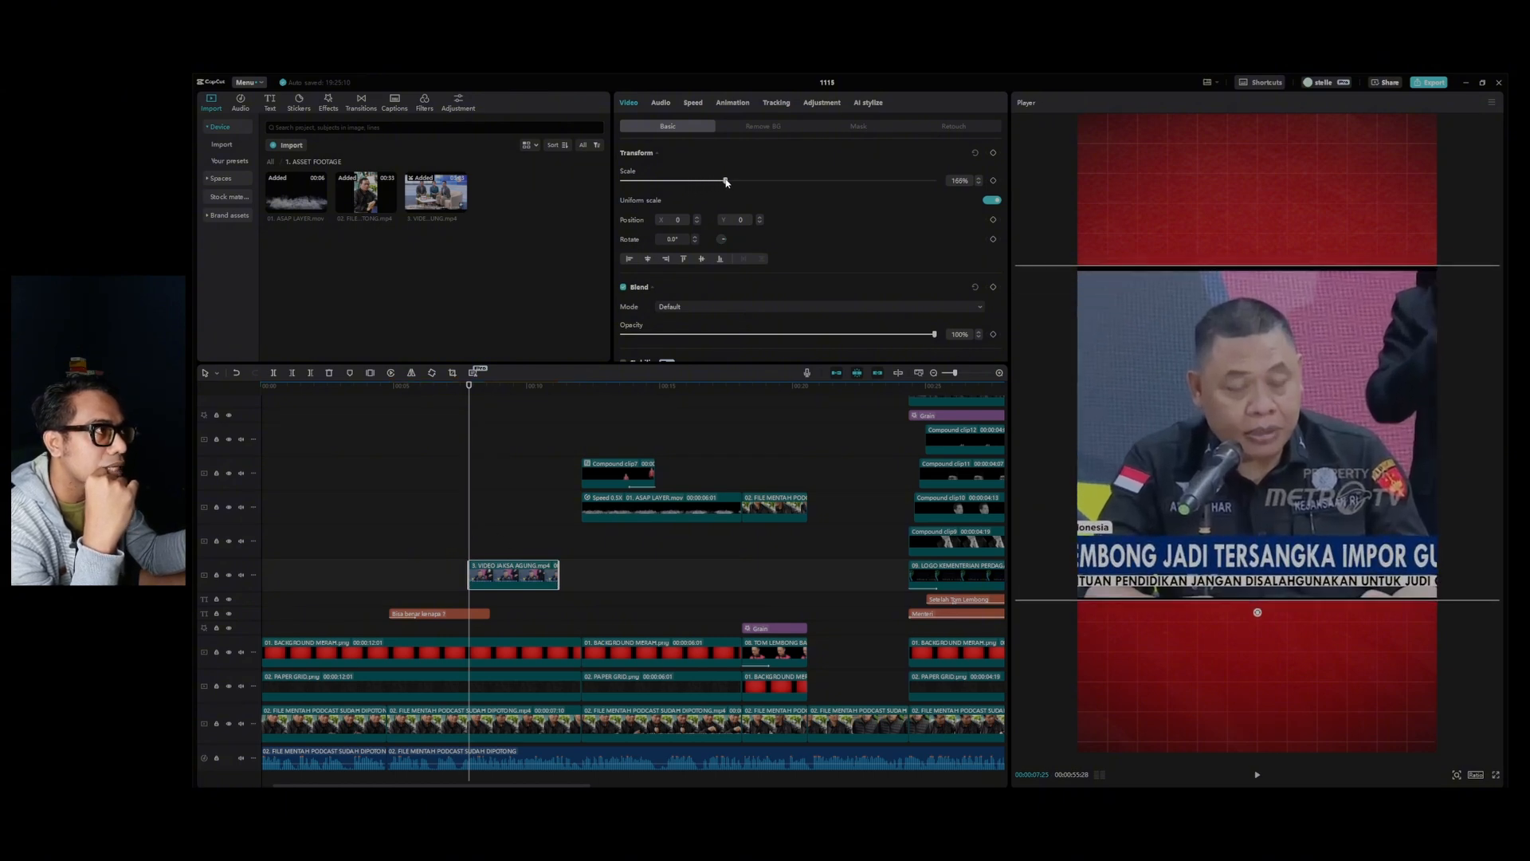
left_click(875, 127)
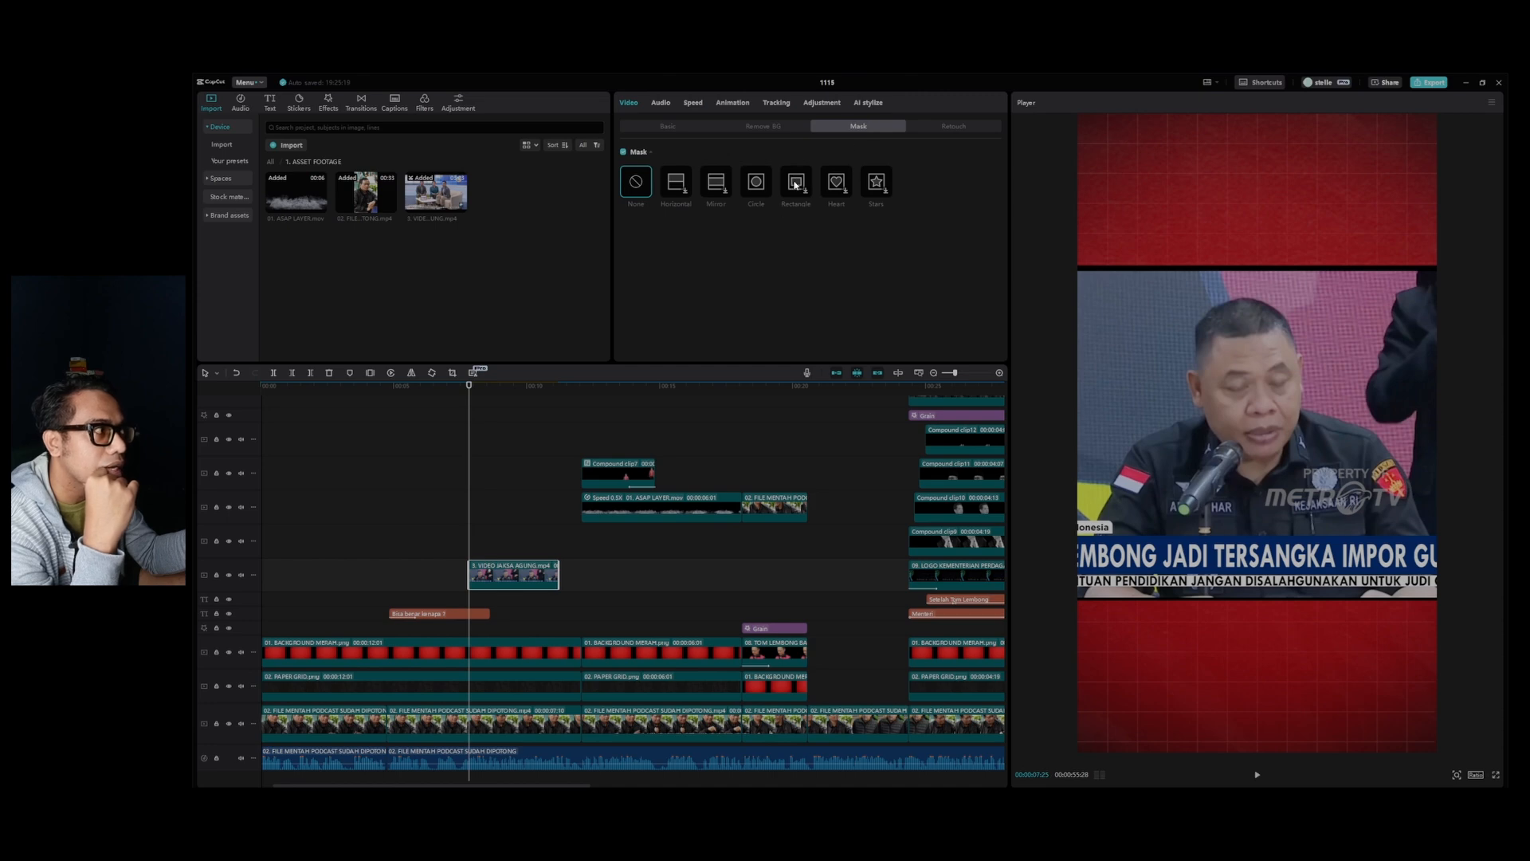
left_click_drag(1257, 349, 1256, 288)
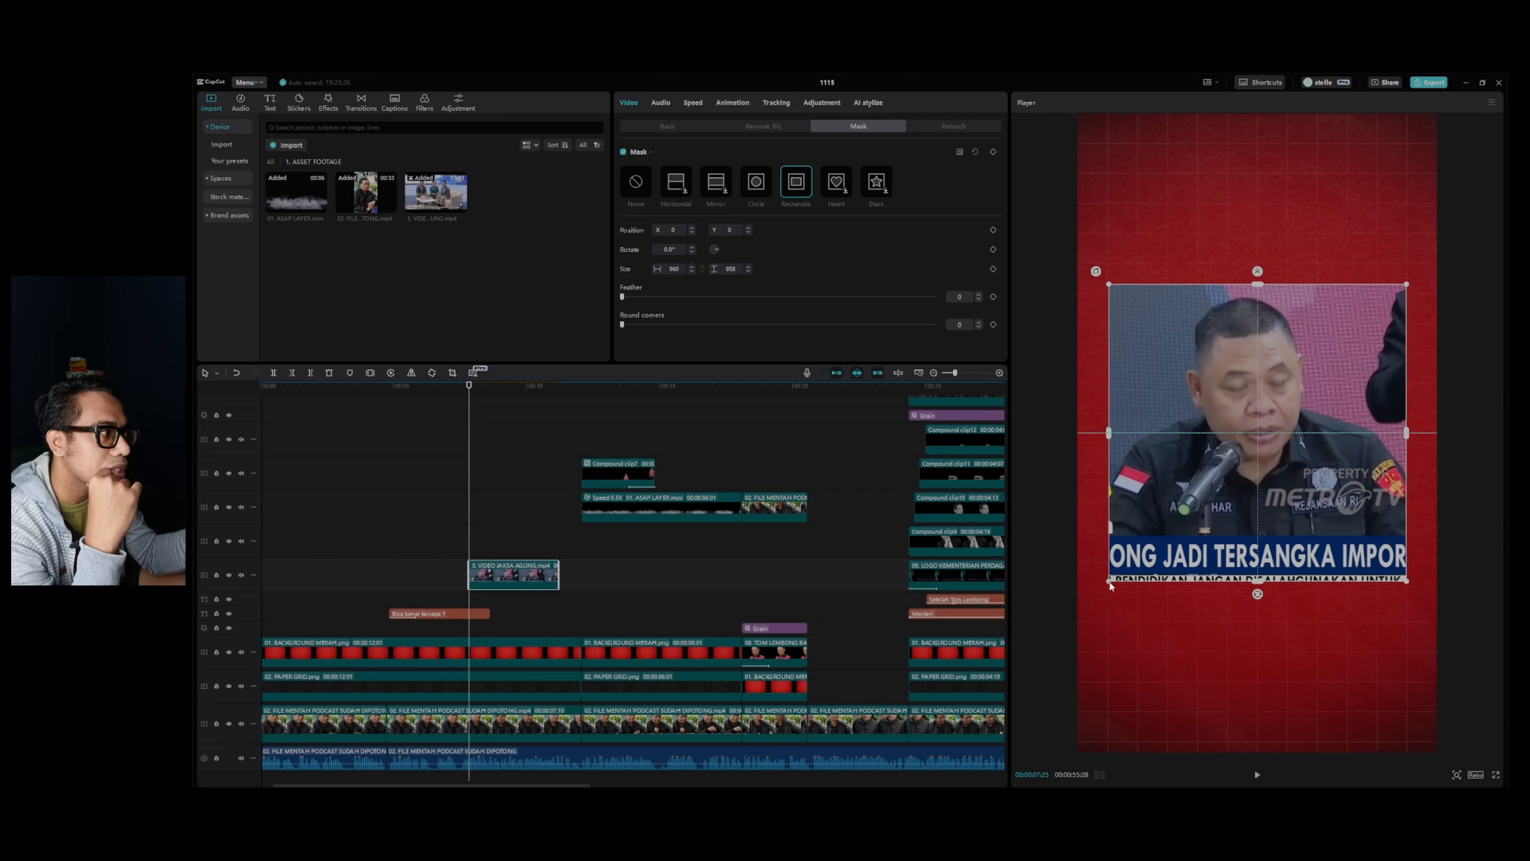
left_click_drag(1110, 585, 1102, 595)
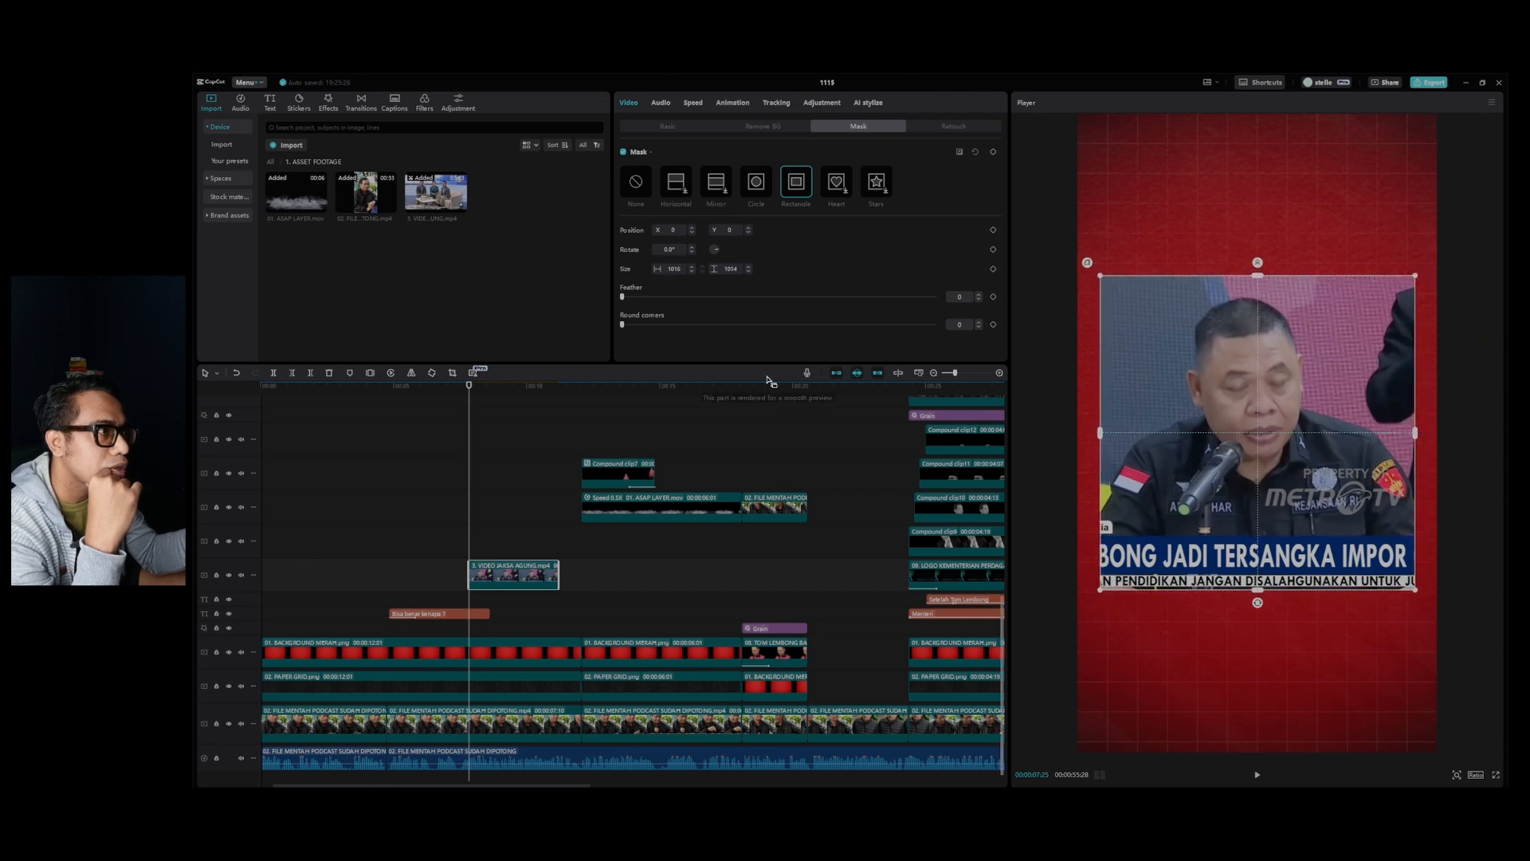
left_click_drag(642, 326, 697, 324)
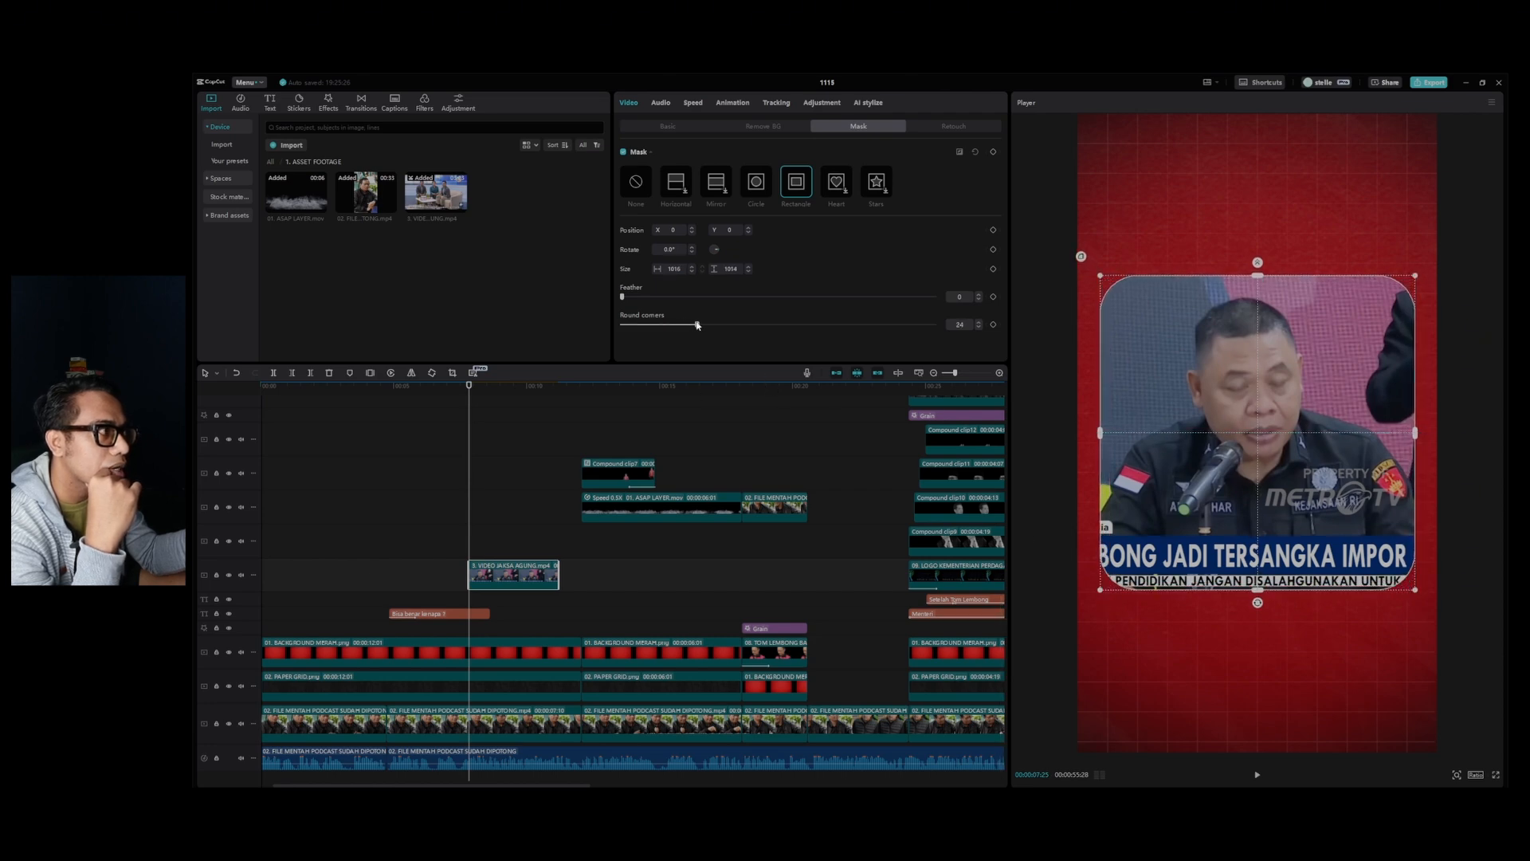
Shorten the news clip's mask slightly in height and extend the clip's end to where the second red background clip begins.
left_click_drag(1256, 277, 1251, 279)
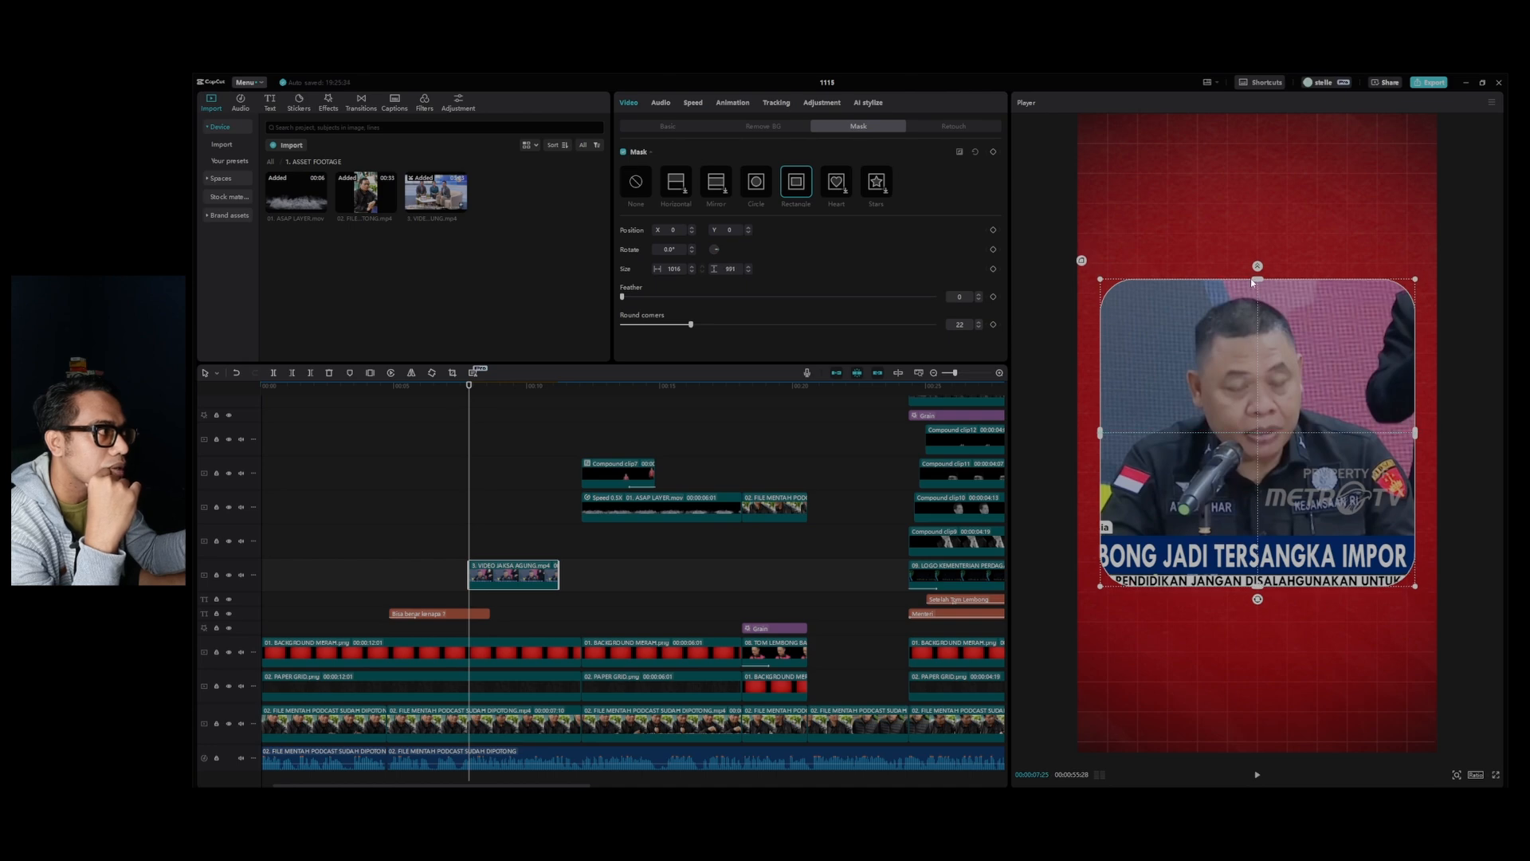
left_click(442, 388)
key("space")
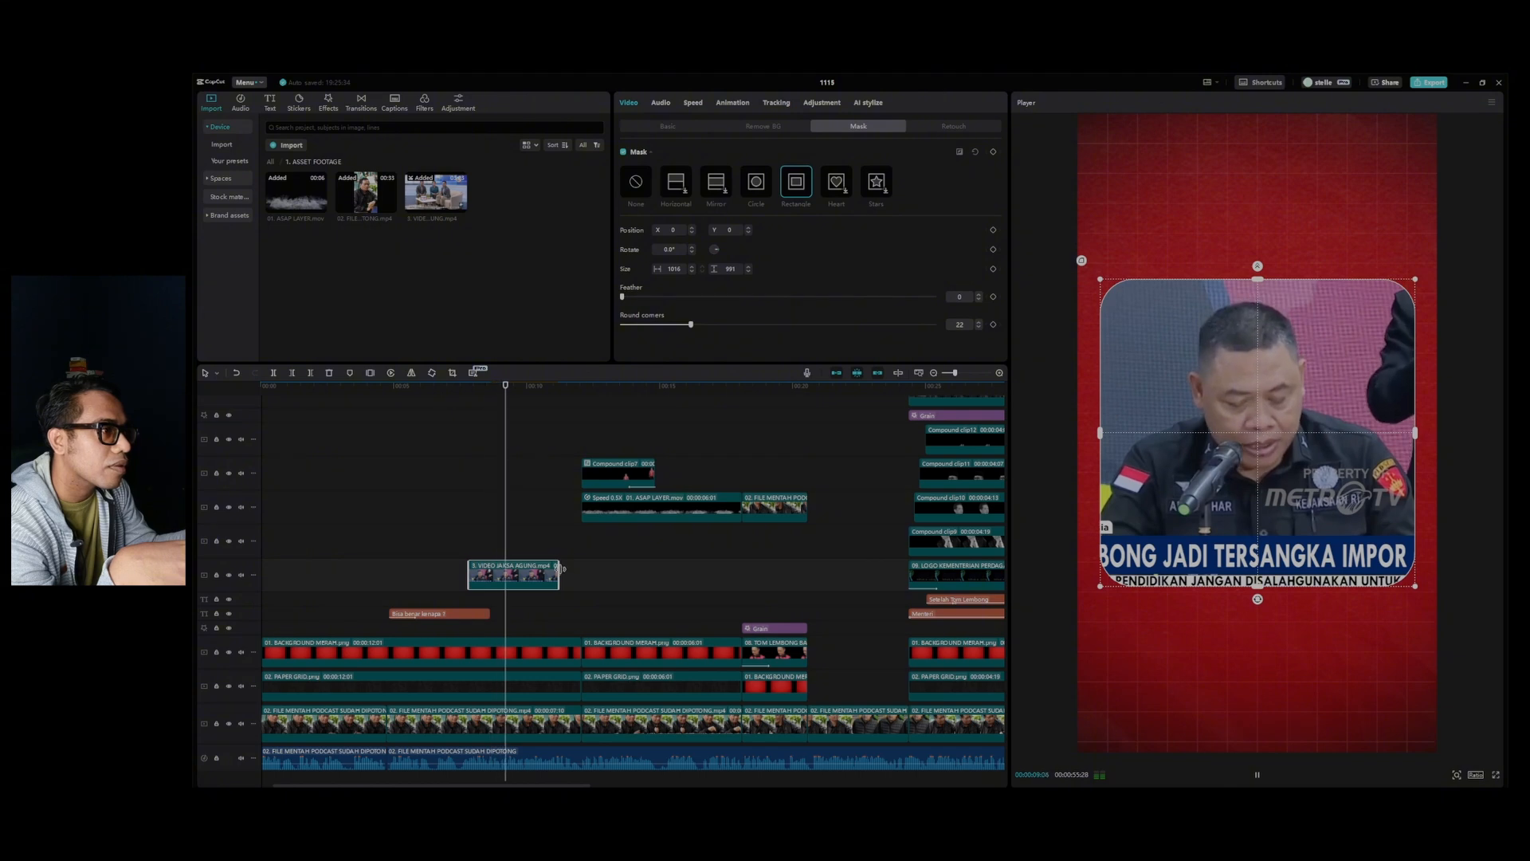
left_click_drag(559, 575, 580, 581)
key("space")
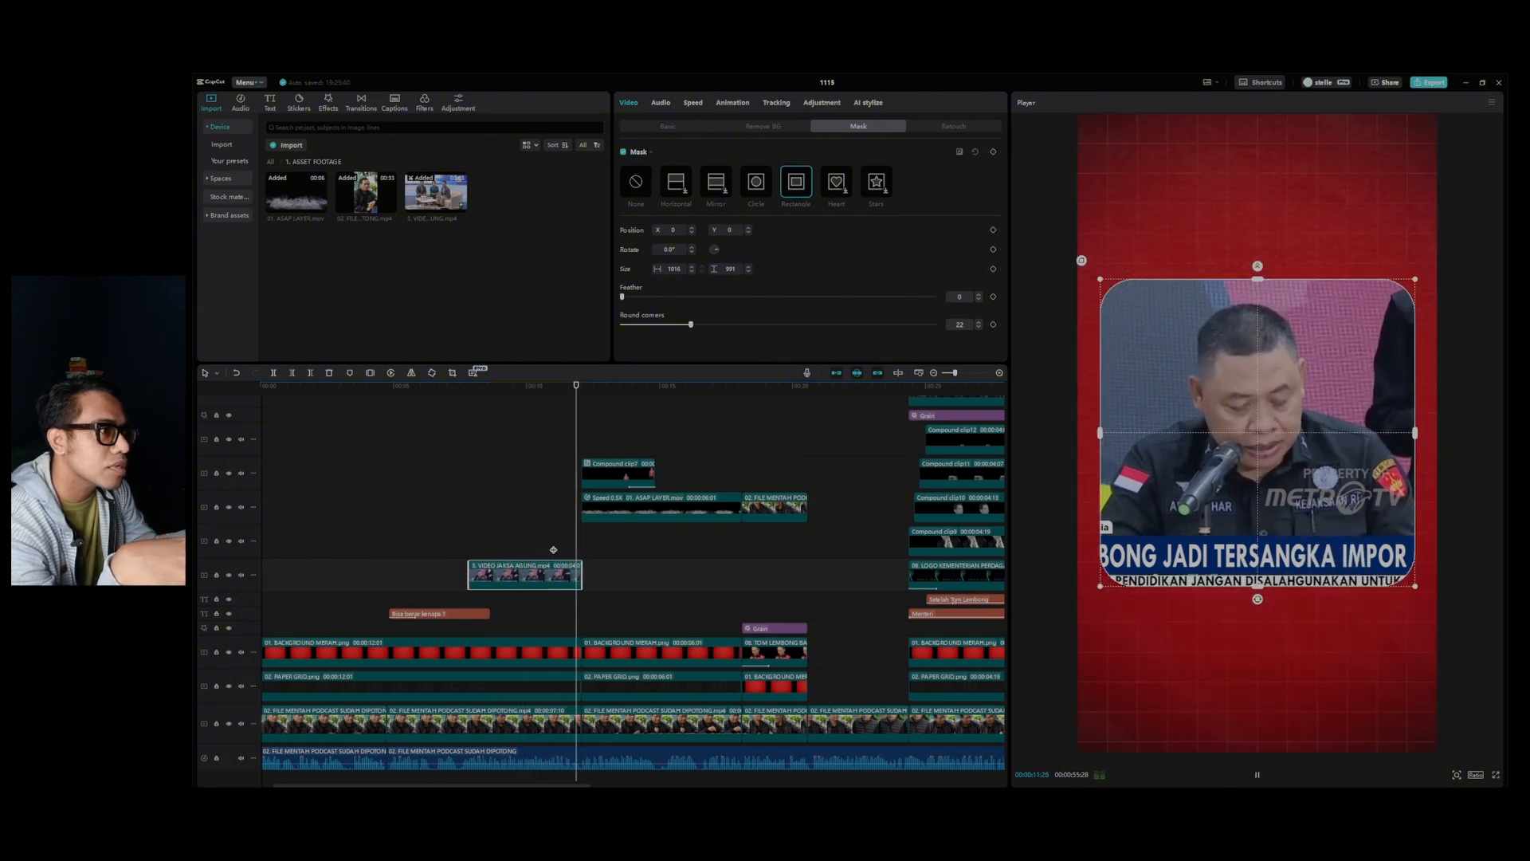
Apply the Slide Up entrance animation to the news clip with a duration of 1.0 s and play the edit from the start.
left_click(470, 532)
left_click_drag(495, 495, 532, 571)
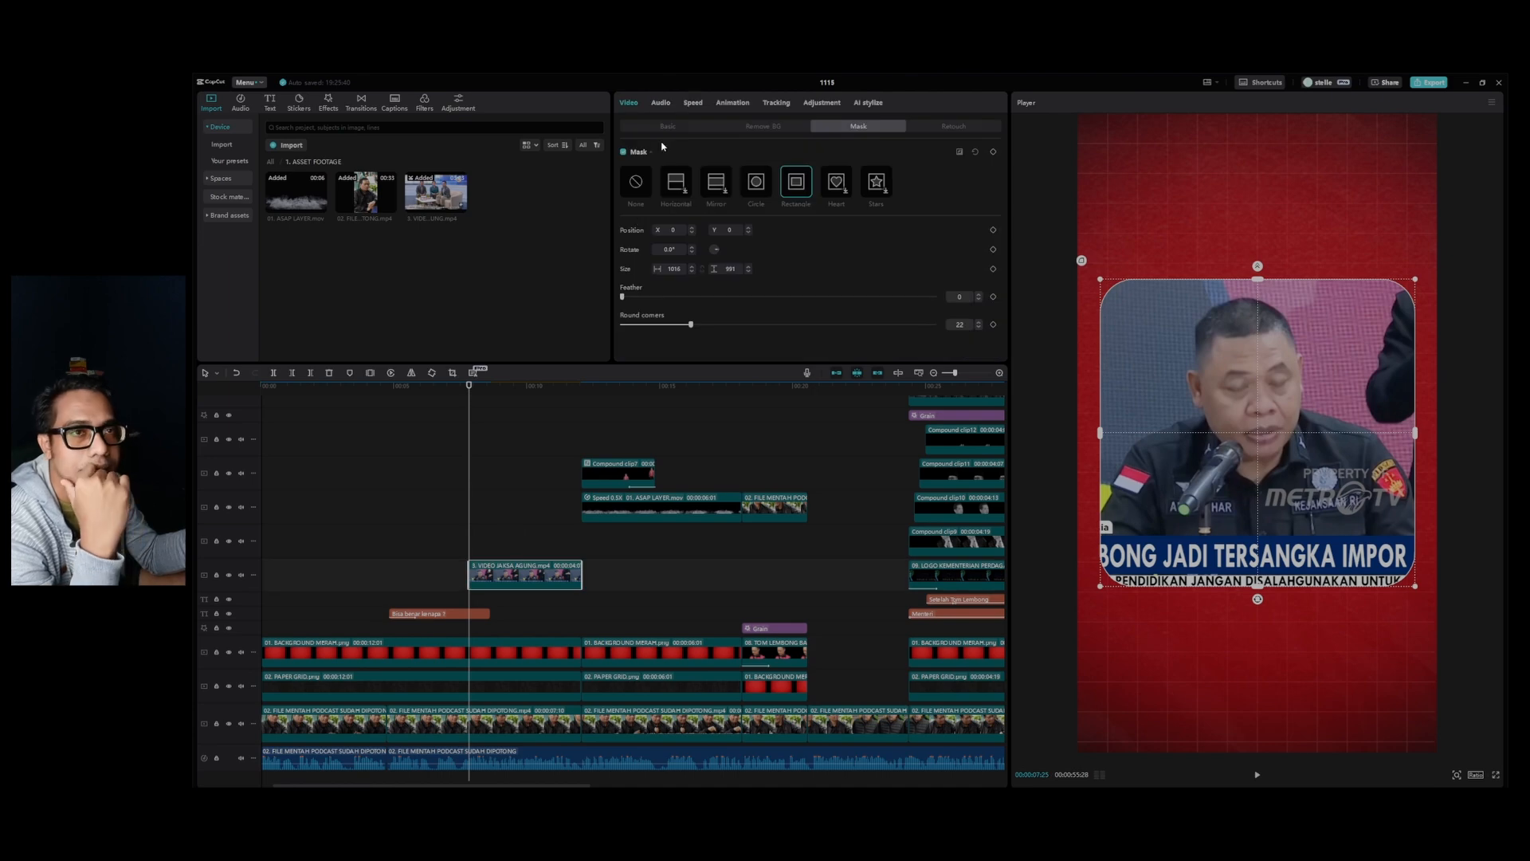
left_click(729, 103)
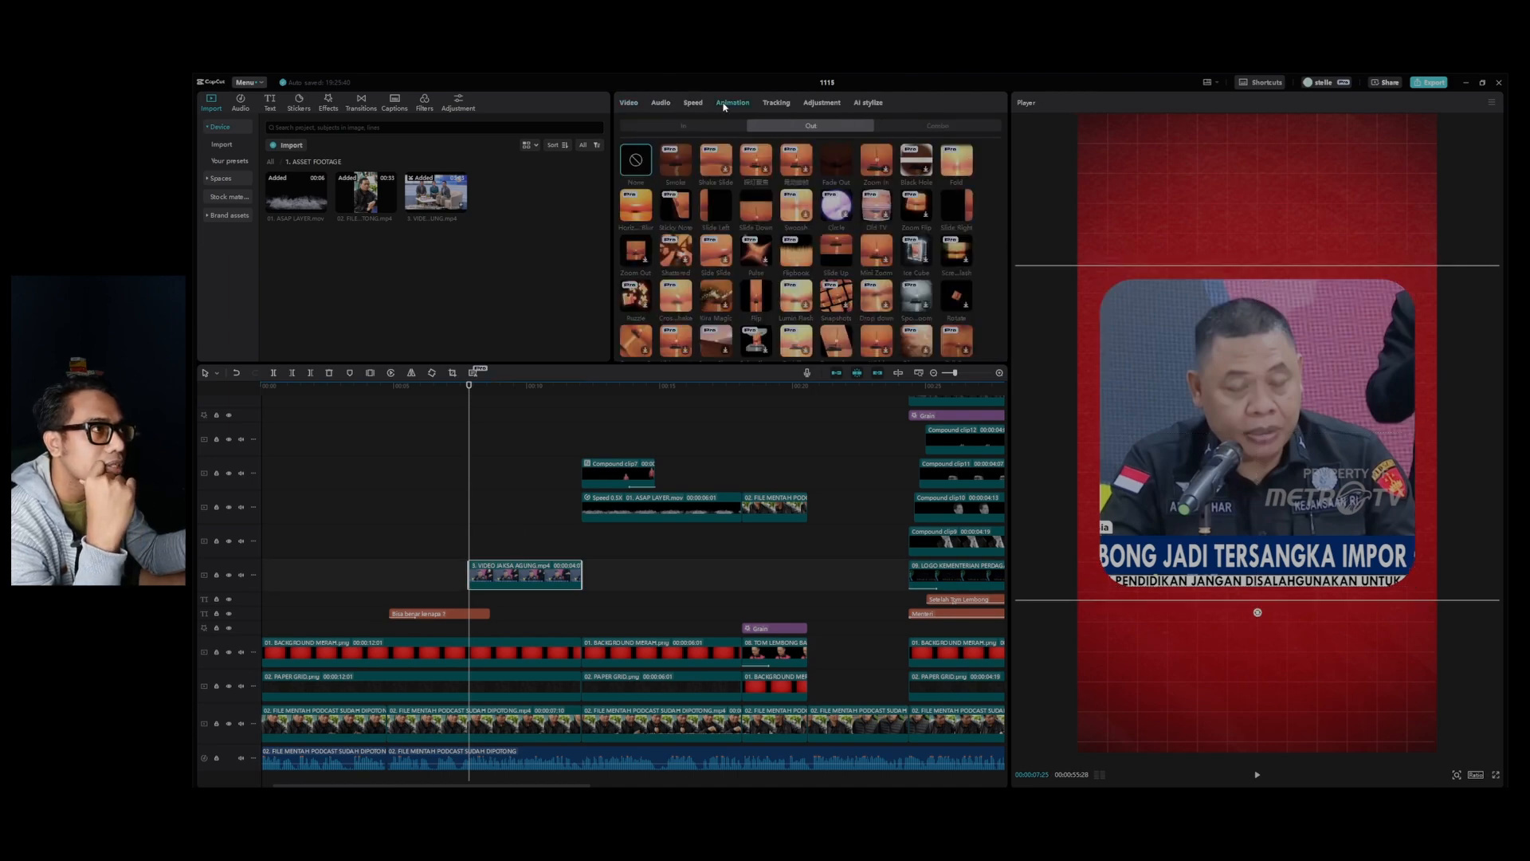
left_click(665, 128)
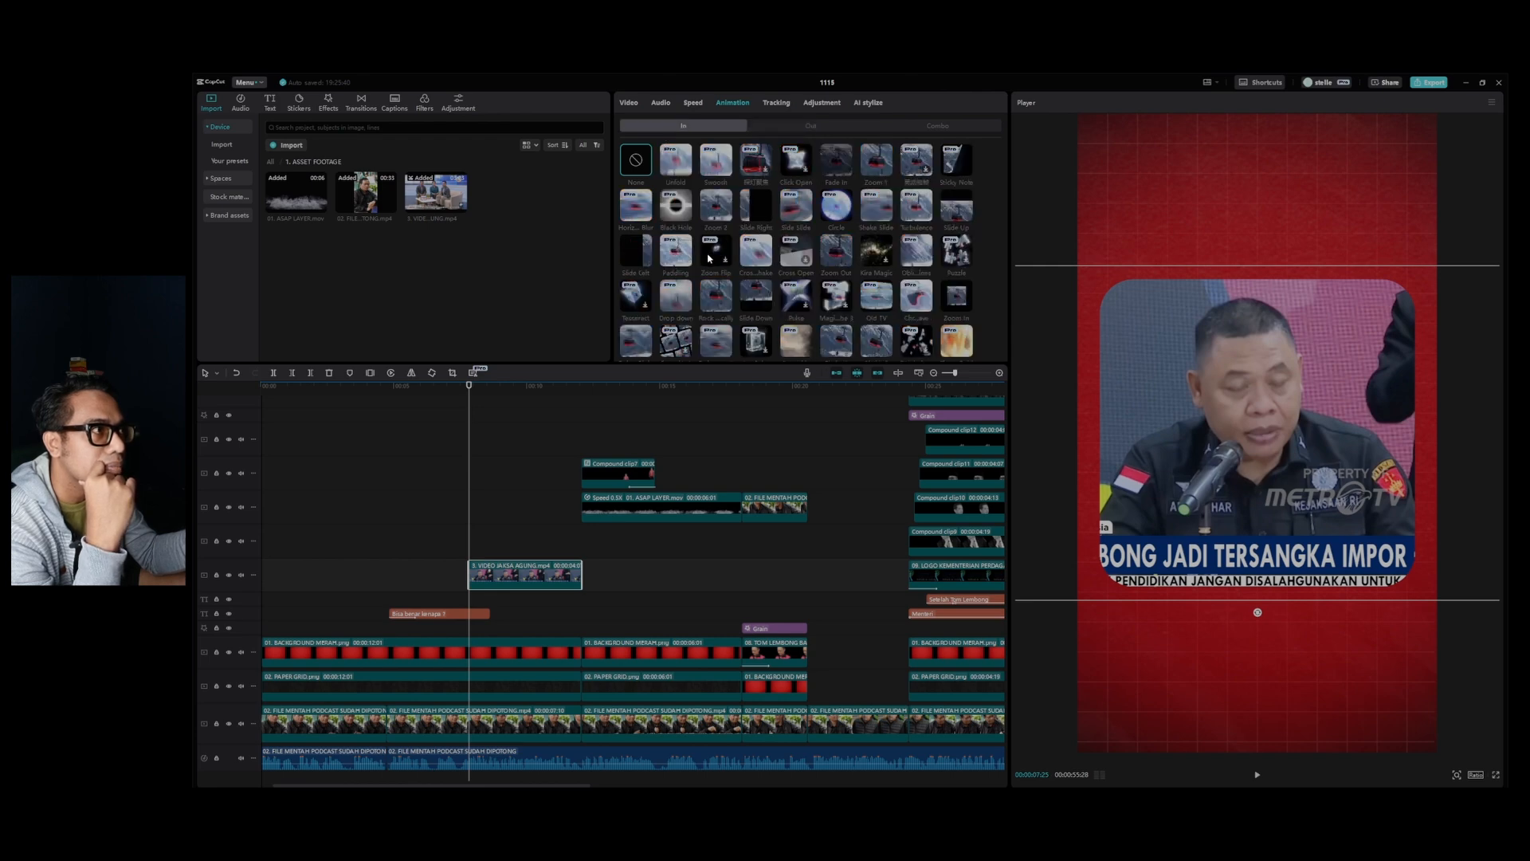
left_click(957, 205)
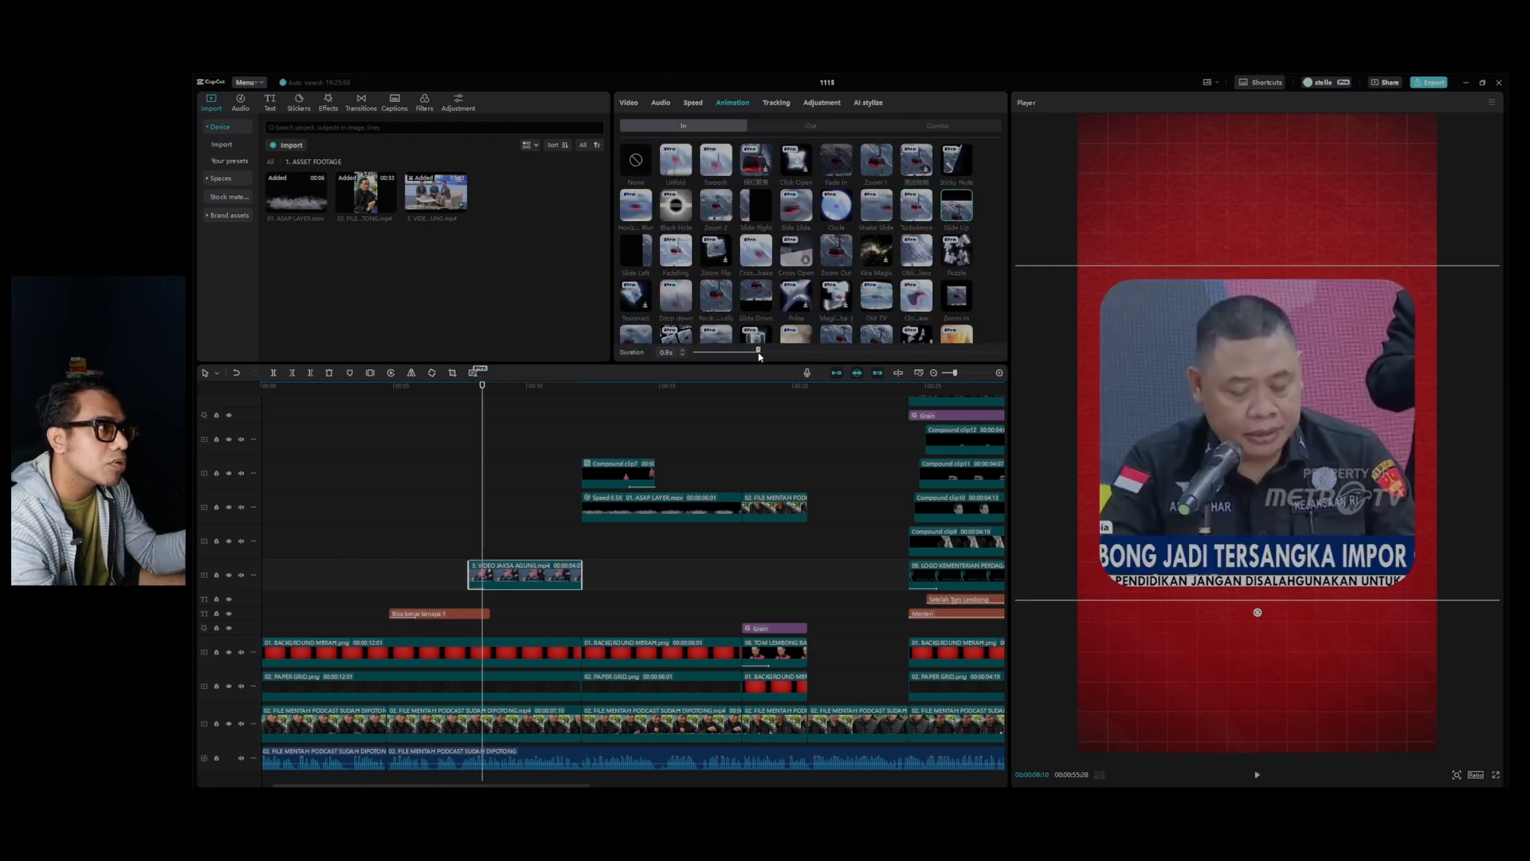
left_click_drag(763, 356, 768, 356)
left_click(311, 391)
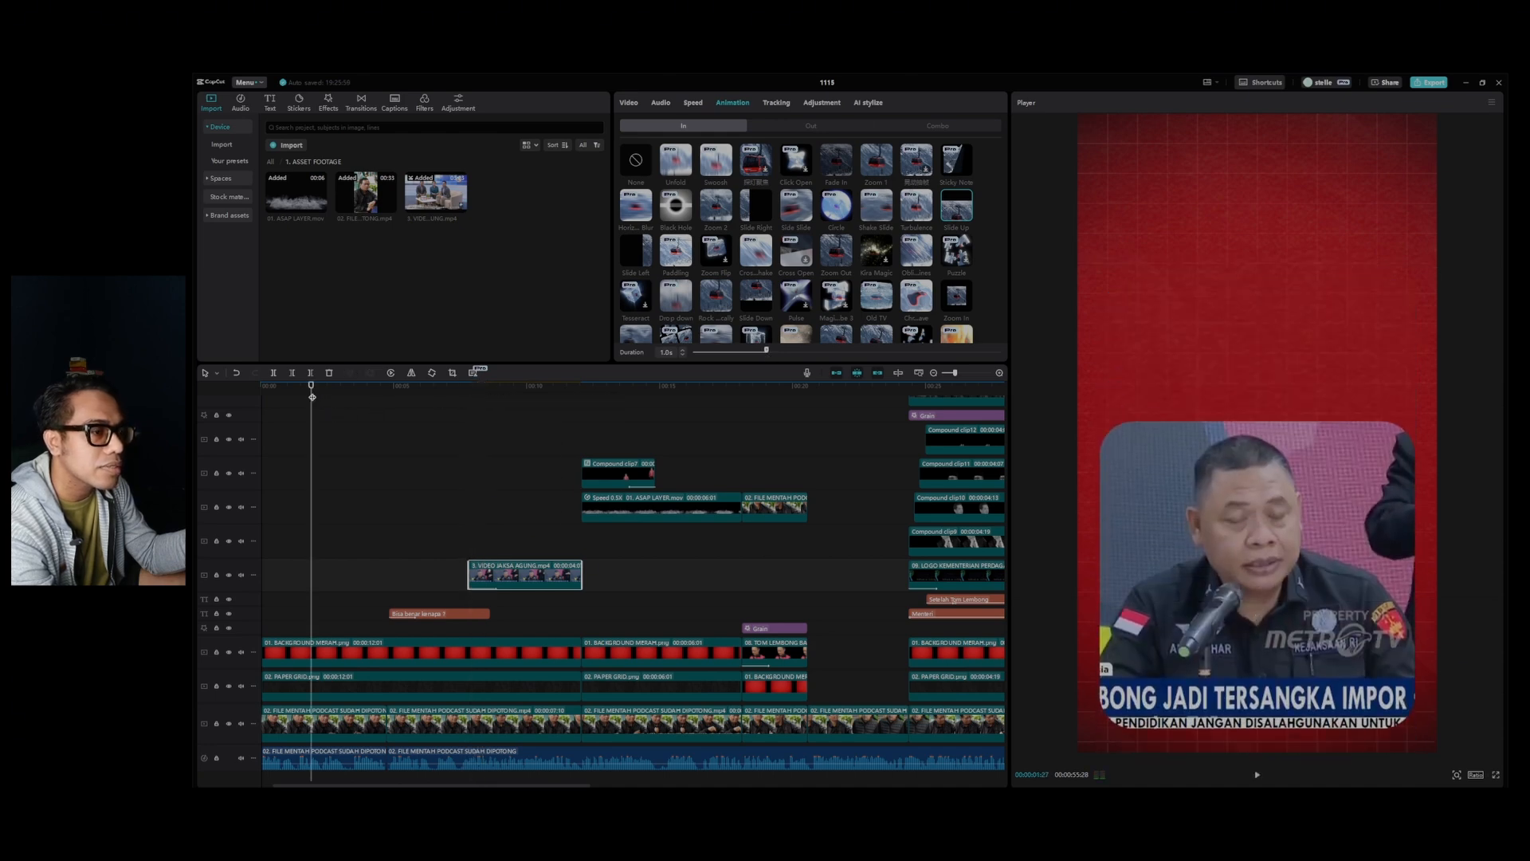
key("space")
scroll(369, 395, "down", 2)
left_click(287, 443)
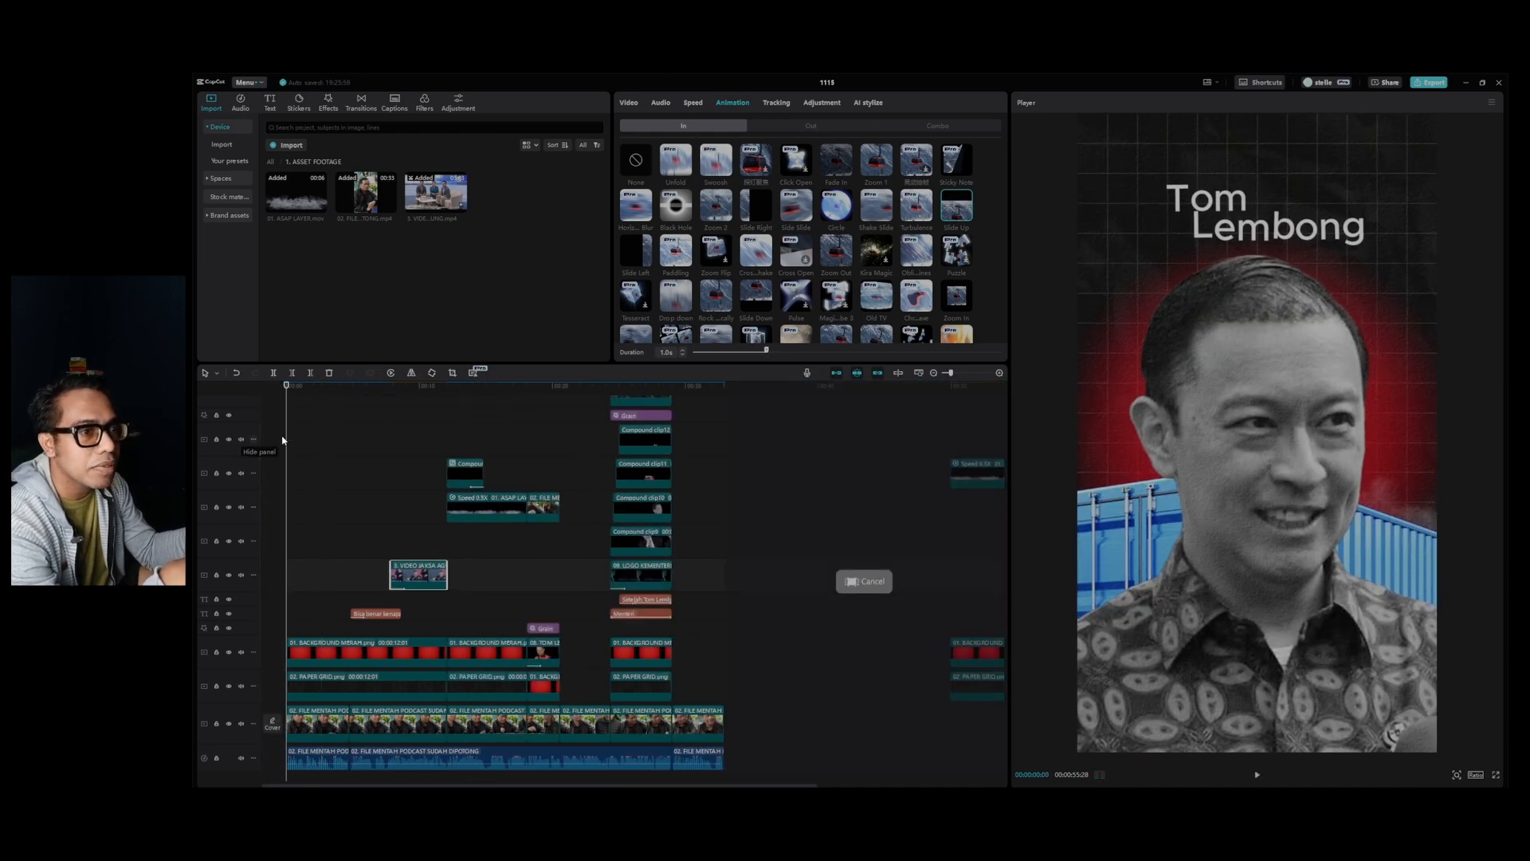
key("space")
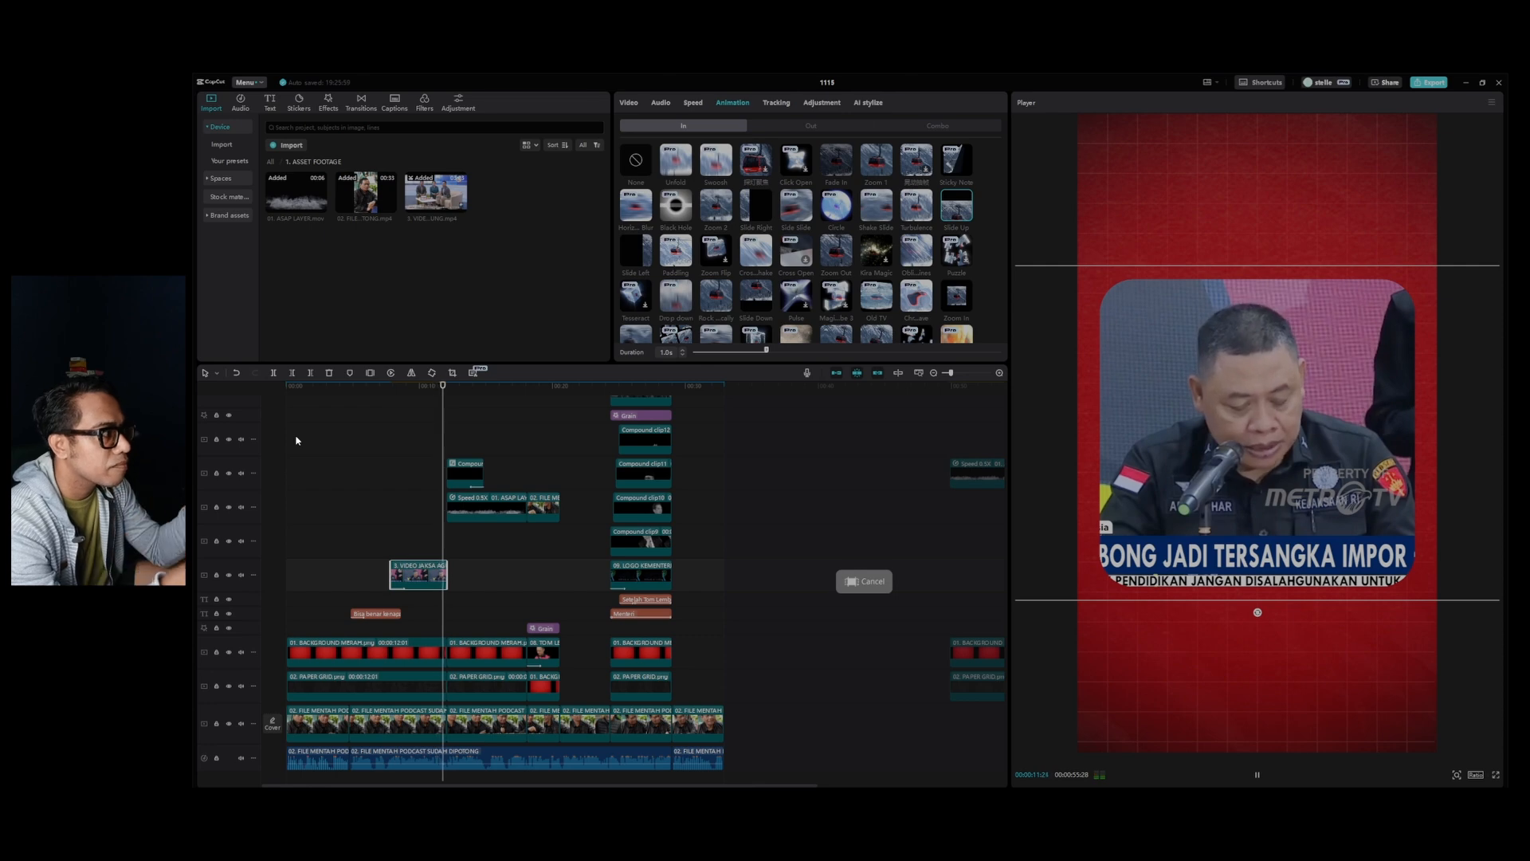
left_click(451, 391)
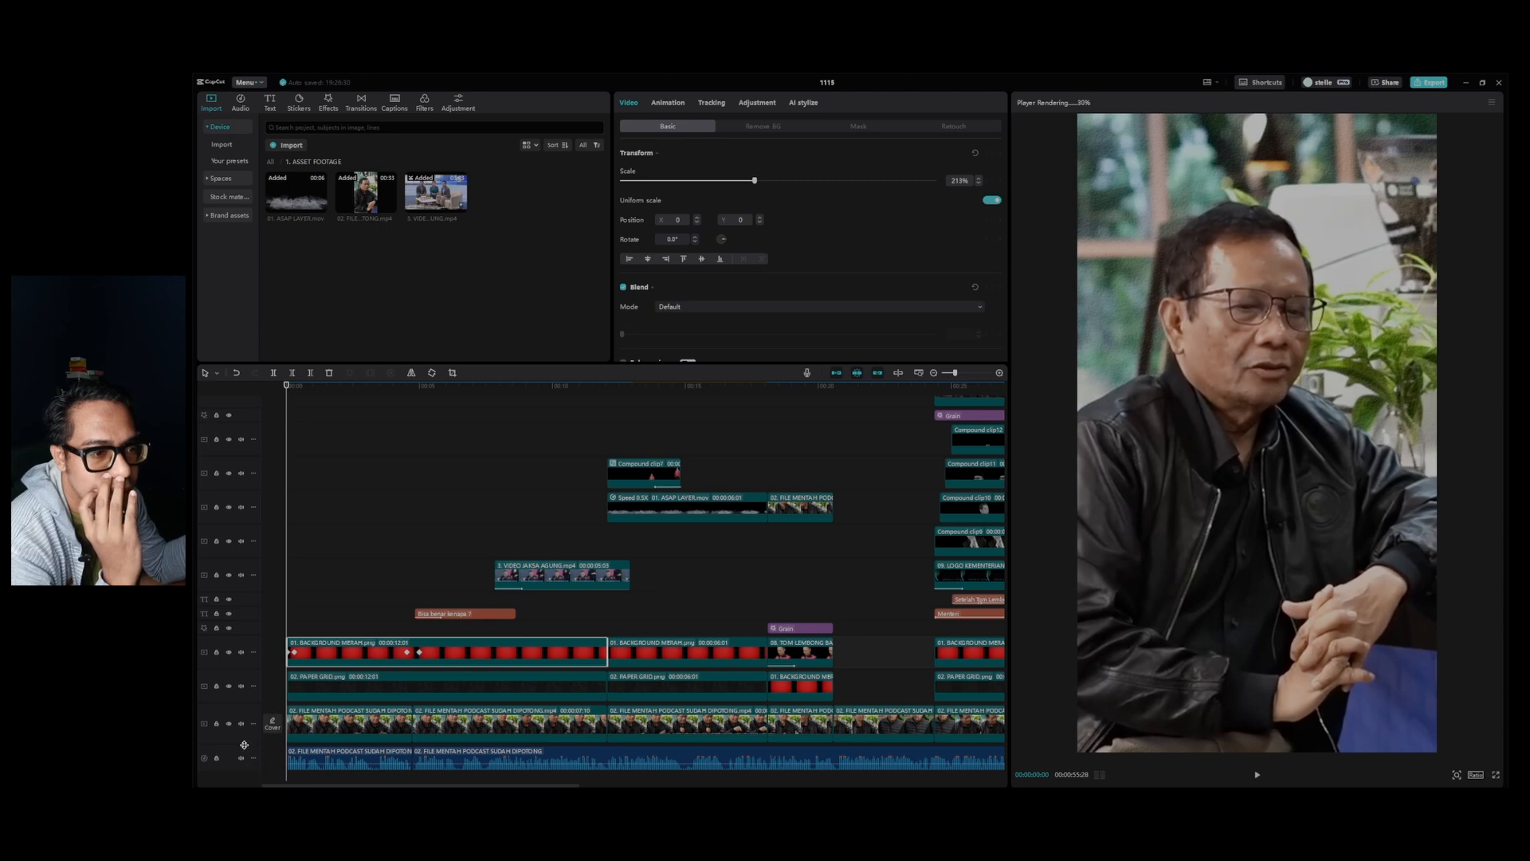
Reduce the heights of the podcast video and audio tracks, and open the 2. ASSET AUDIO SOUND folder.
left_click_drag(244, 744, 234, 665)
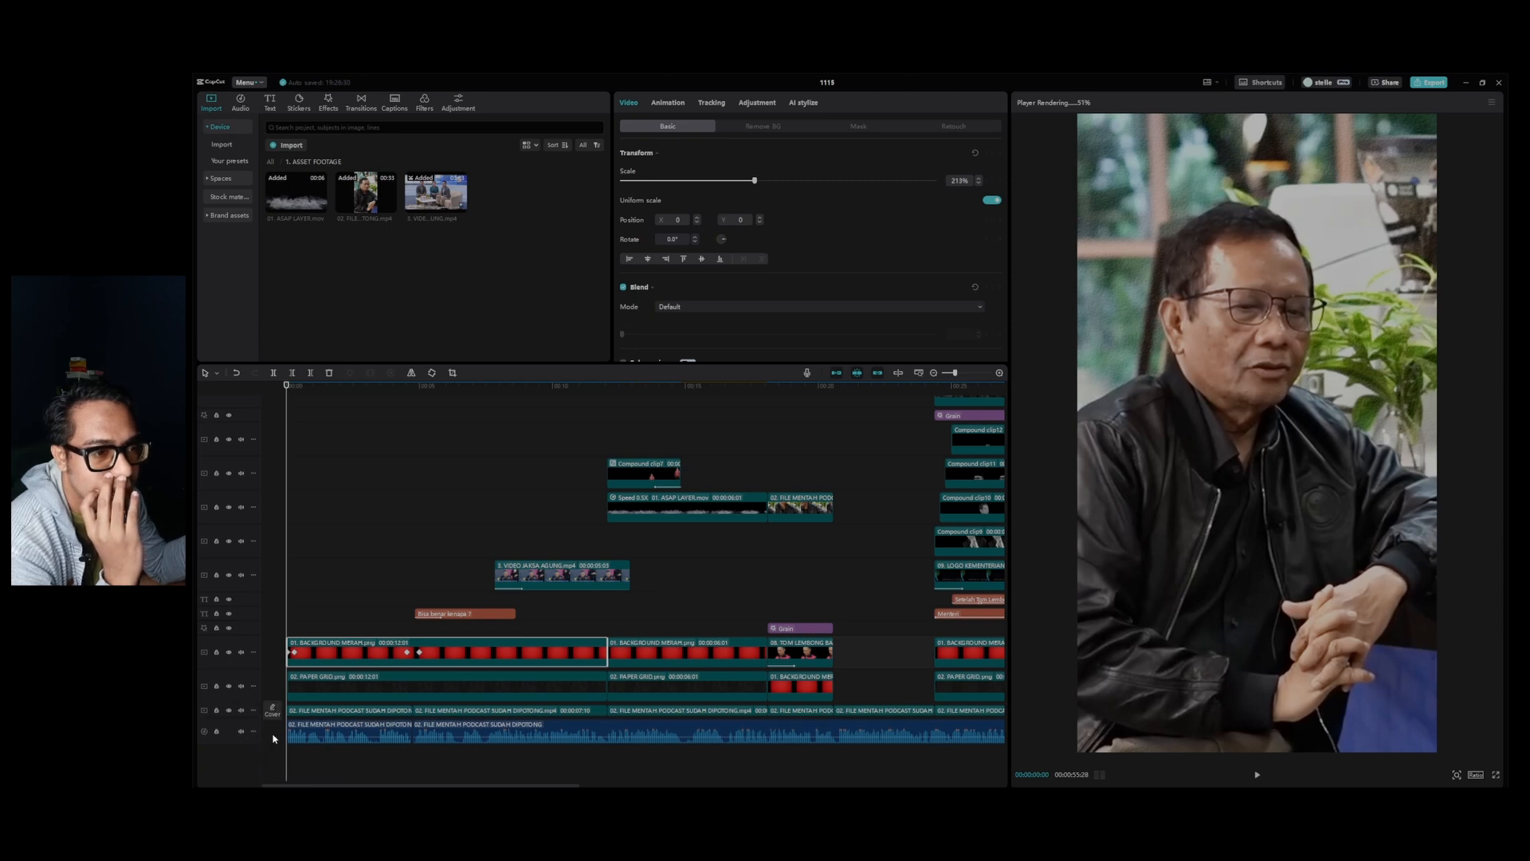
left_click_drag(250, 743, 247, 728)
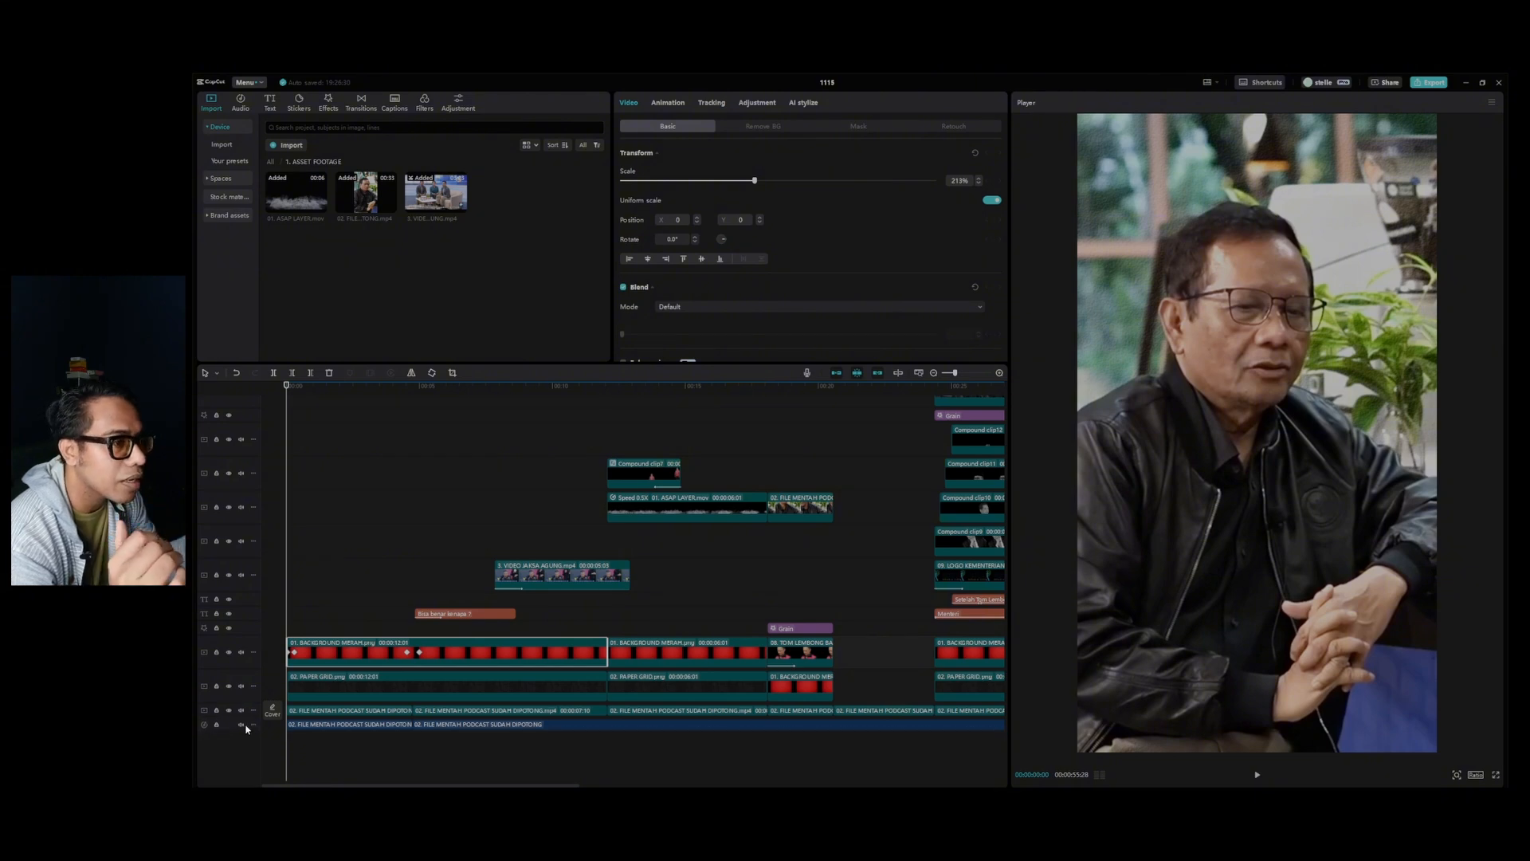
left_click(271, 163)
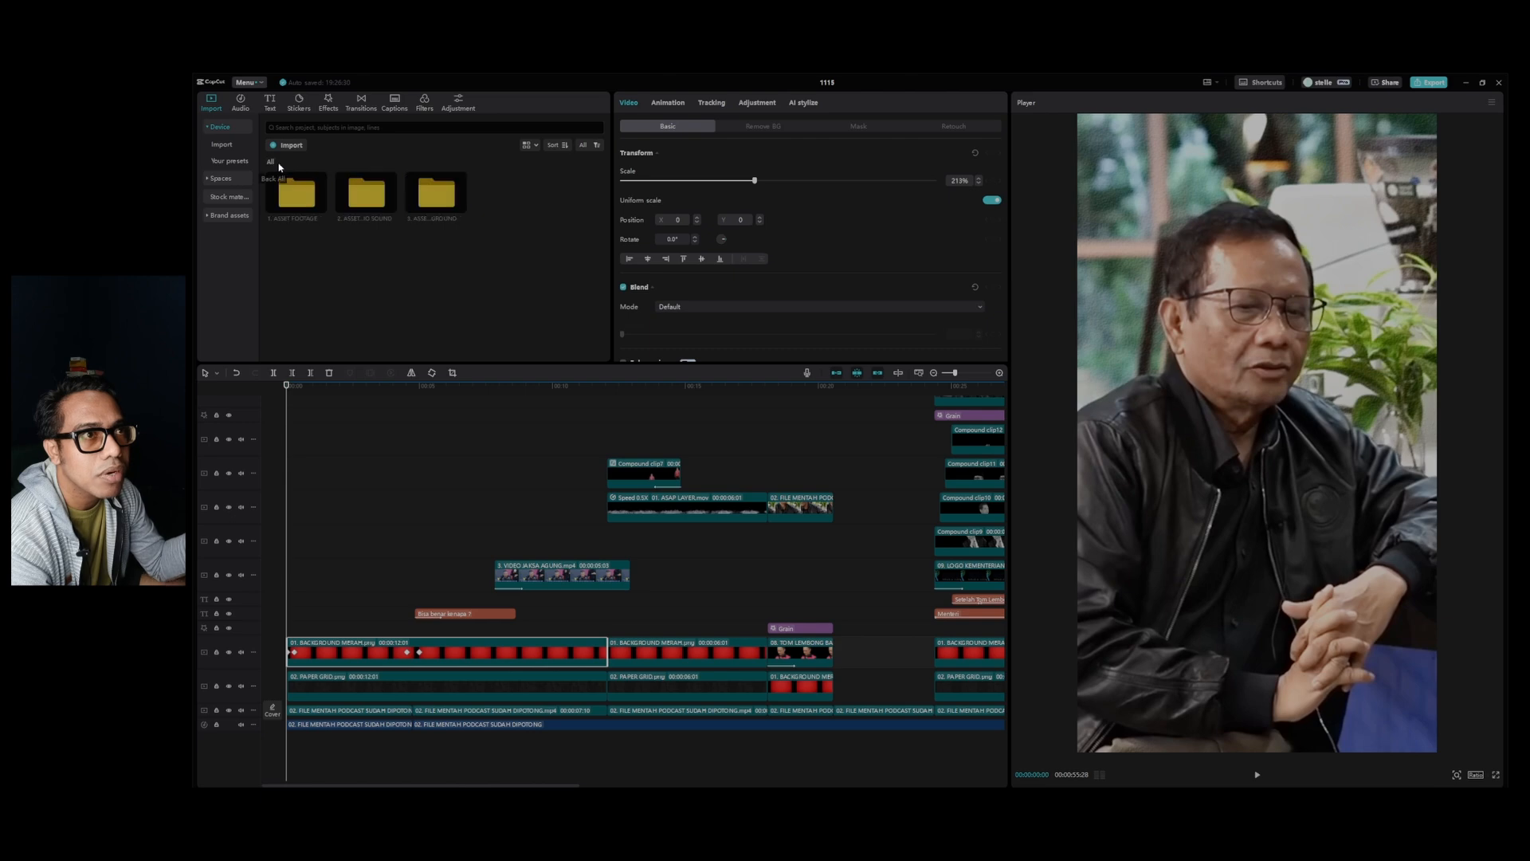
double_click(374, 194)
key("space")
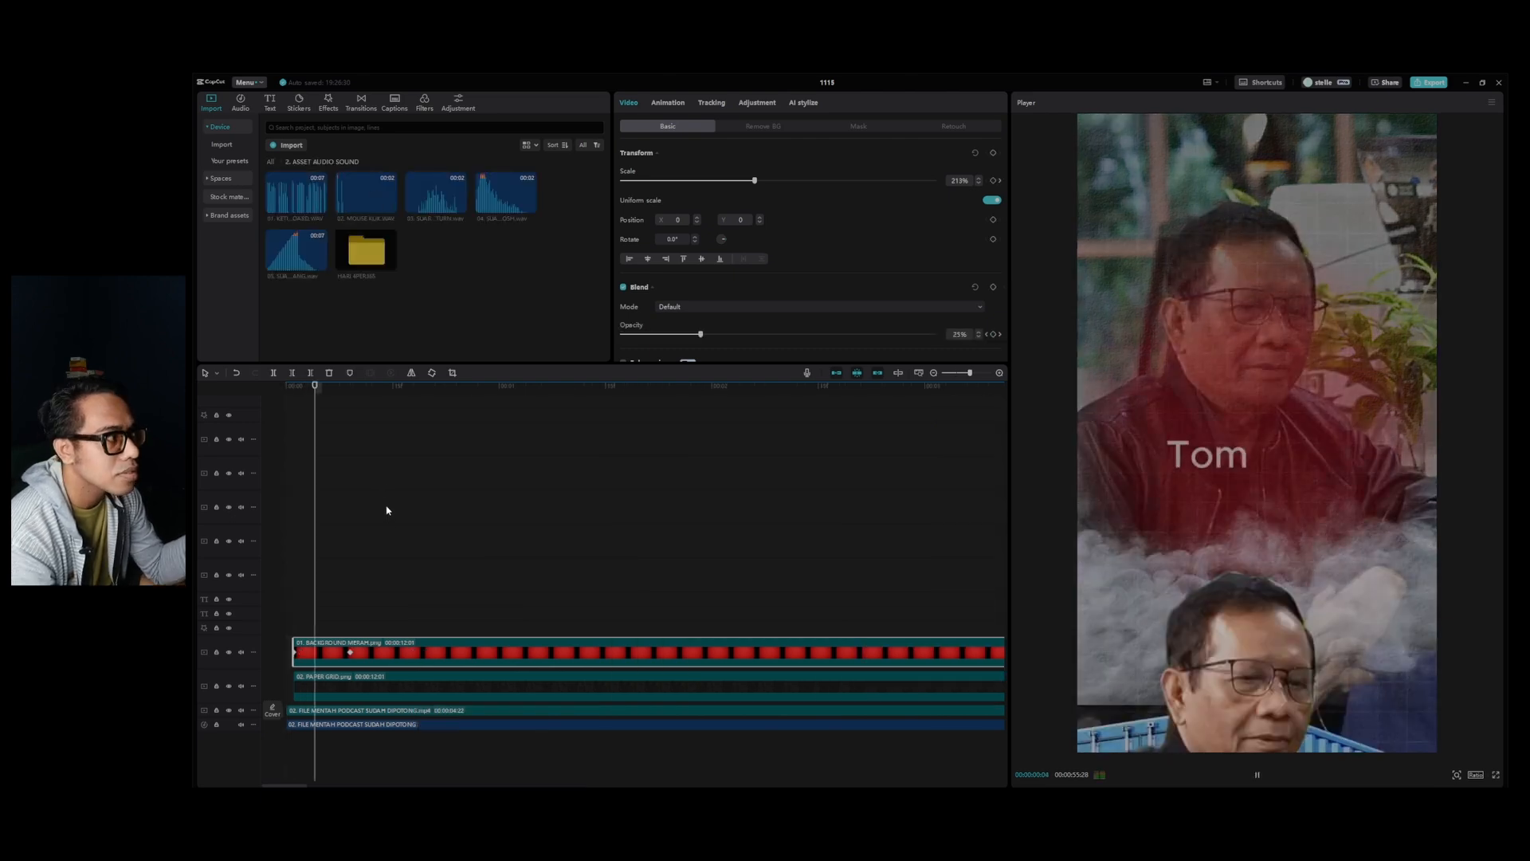
key("space")
left_click_drag(411, 409, 300, 430)
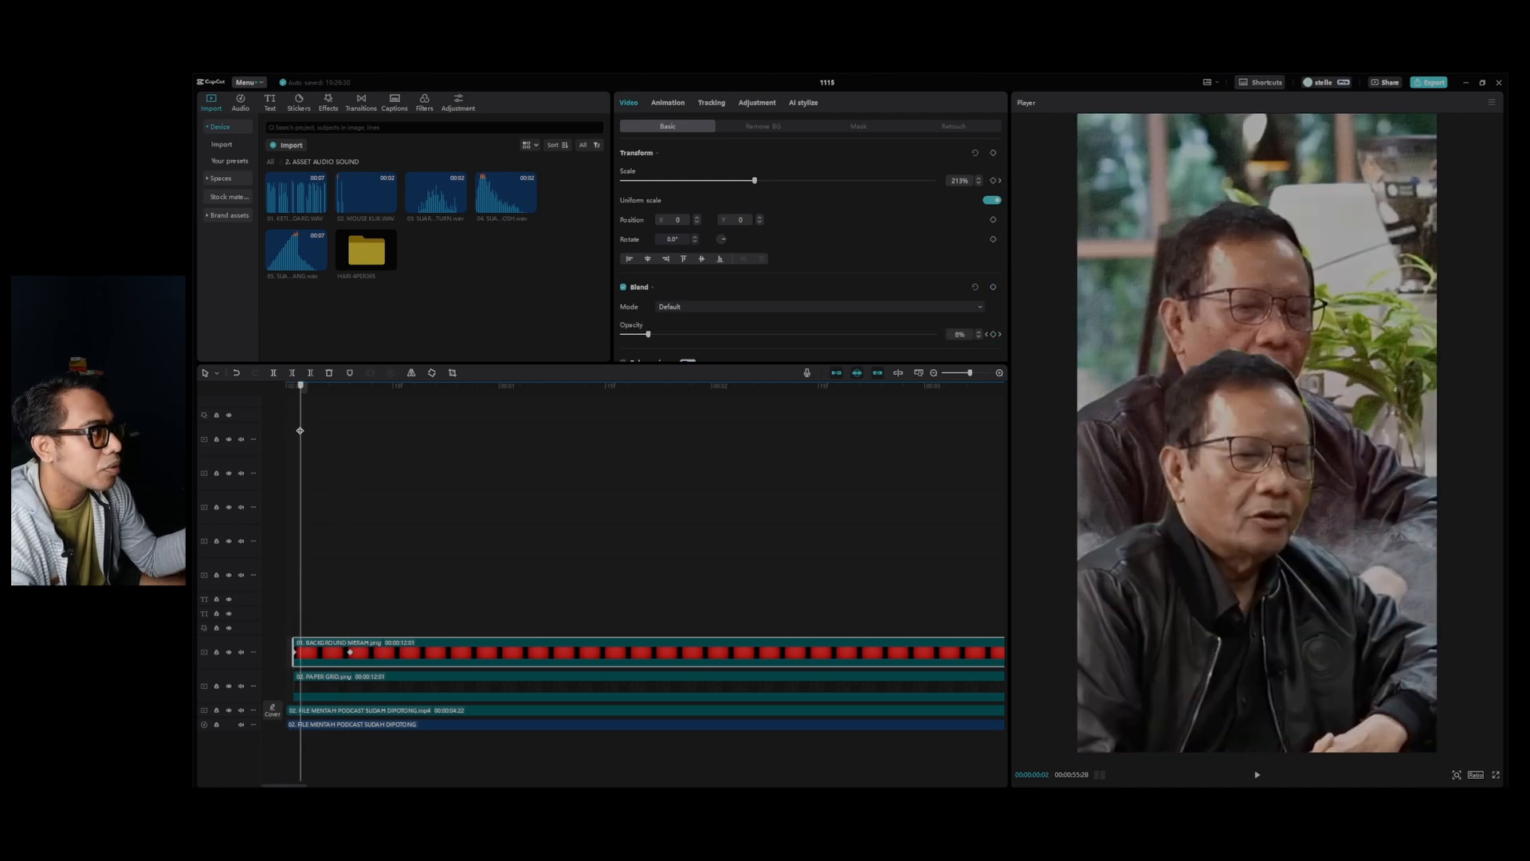
Add the MULTIPLE TURN sound effect on a new audio track at the very start of the timeline and play it back.
left_click(444, 192)
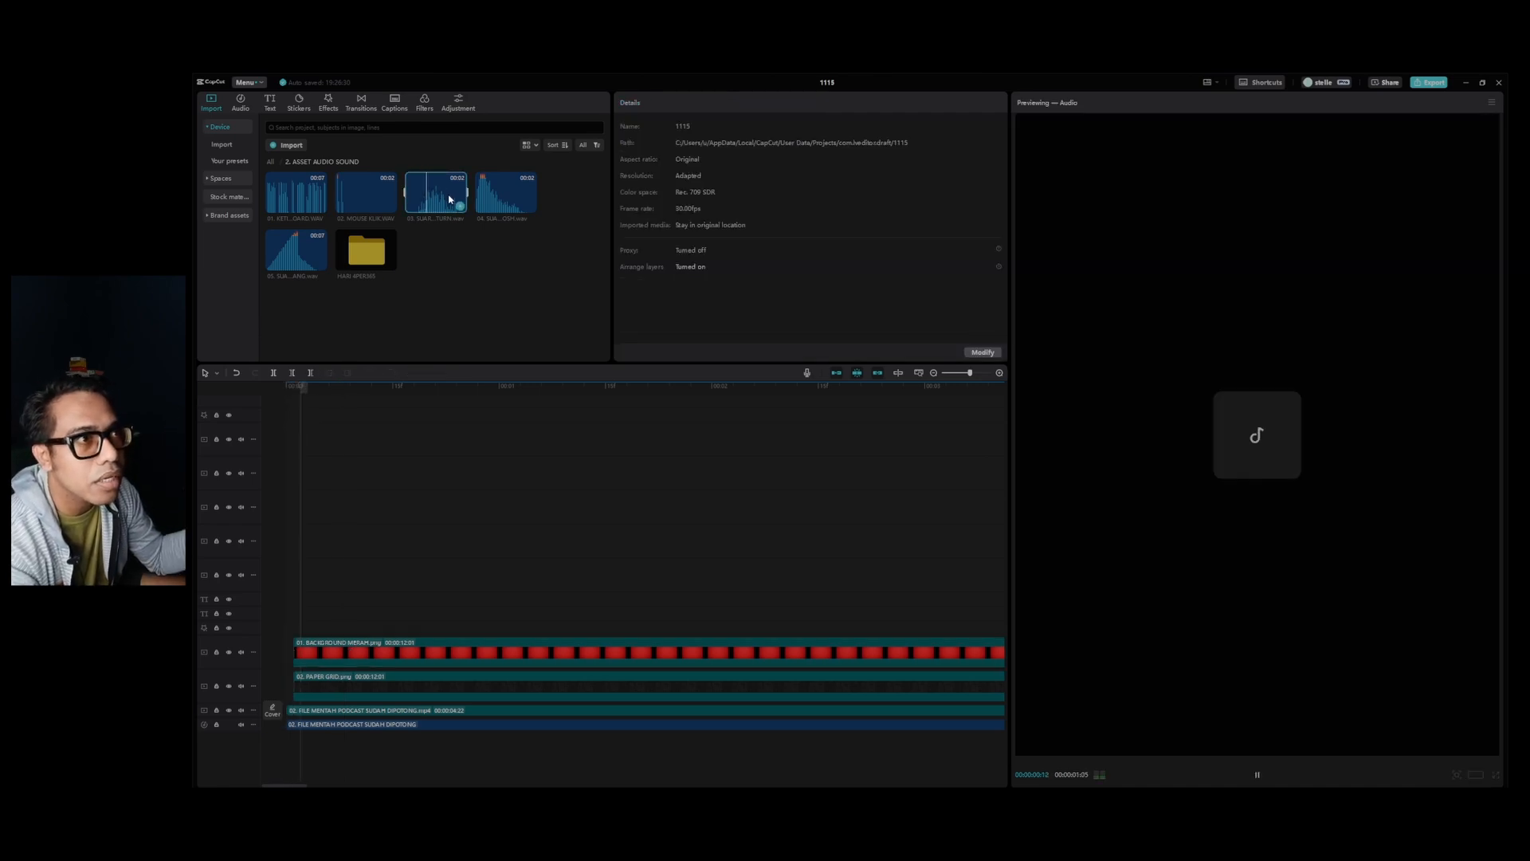
left_click_drag(434, 199, 300, 752)
left_click(311, 405)
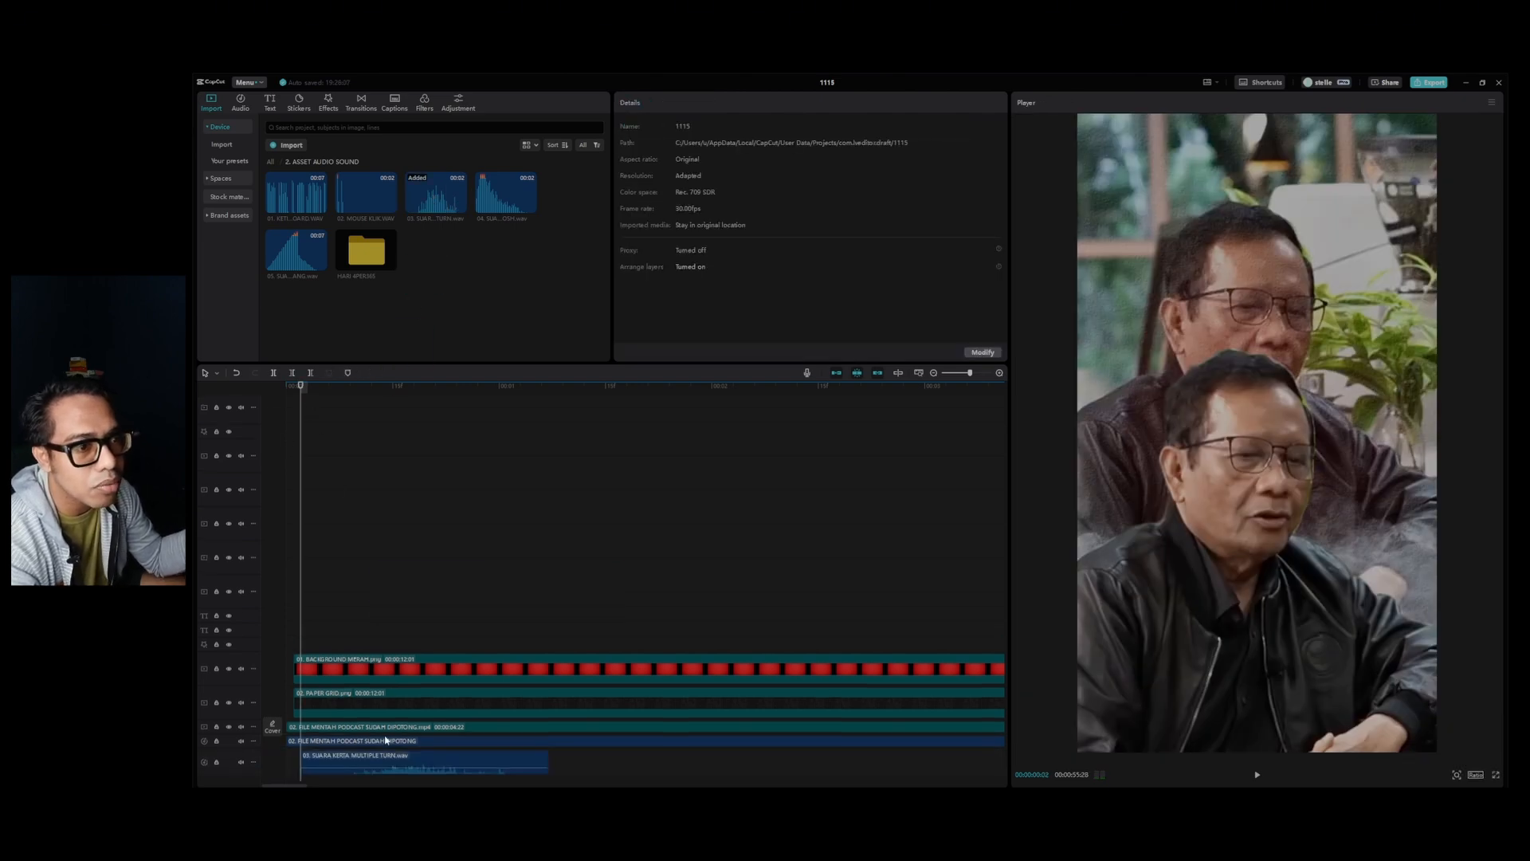
scroll(415, 516, "down", 1)
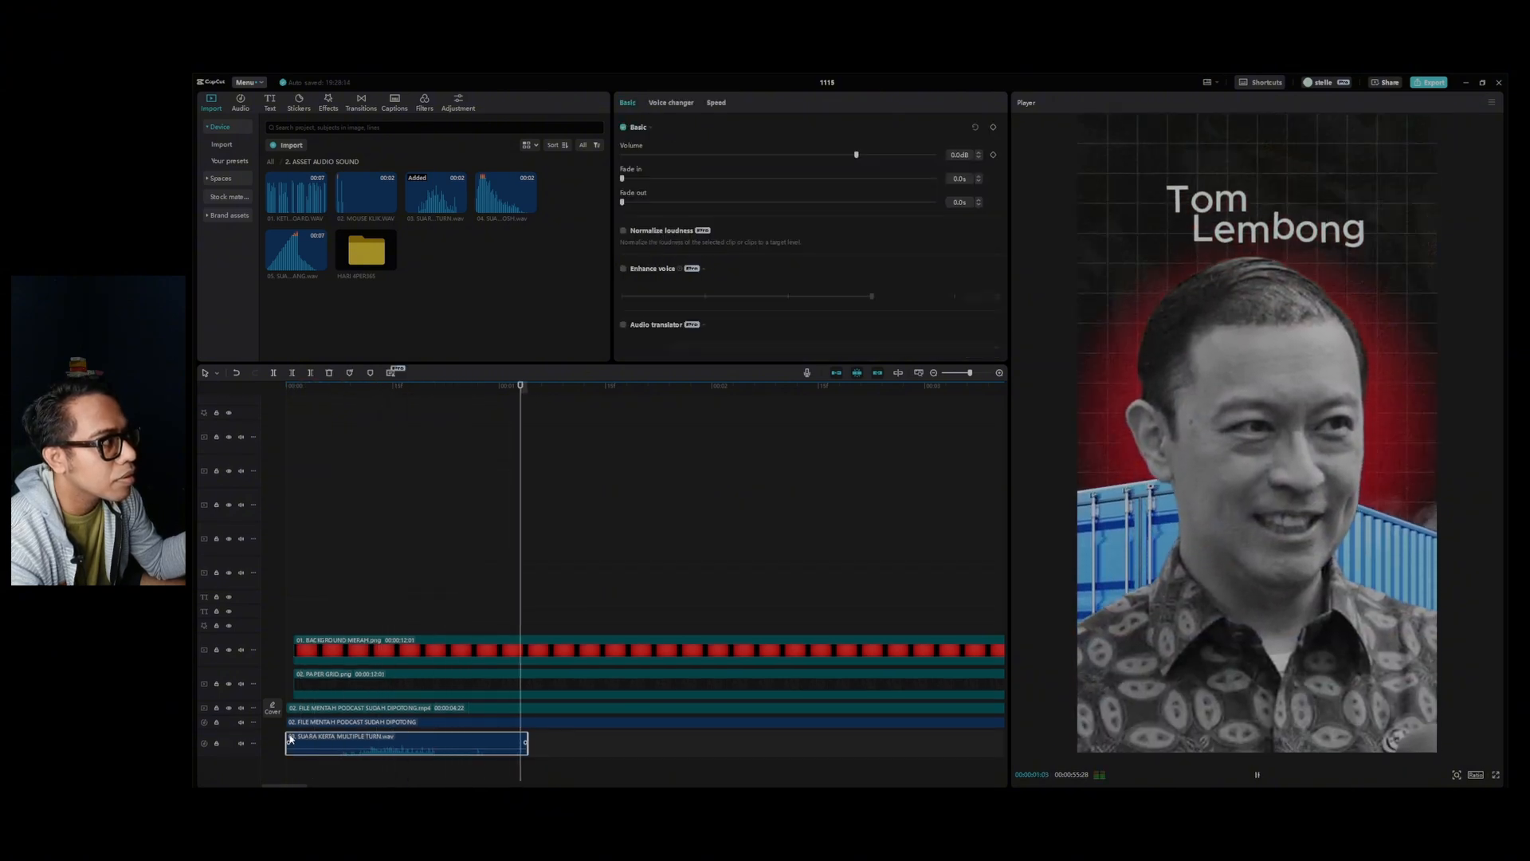
key("space")
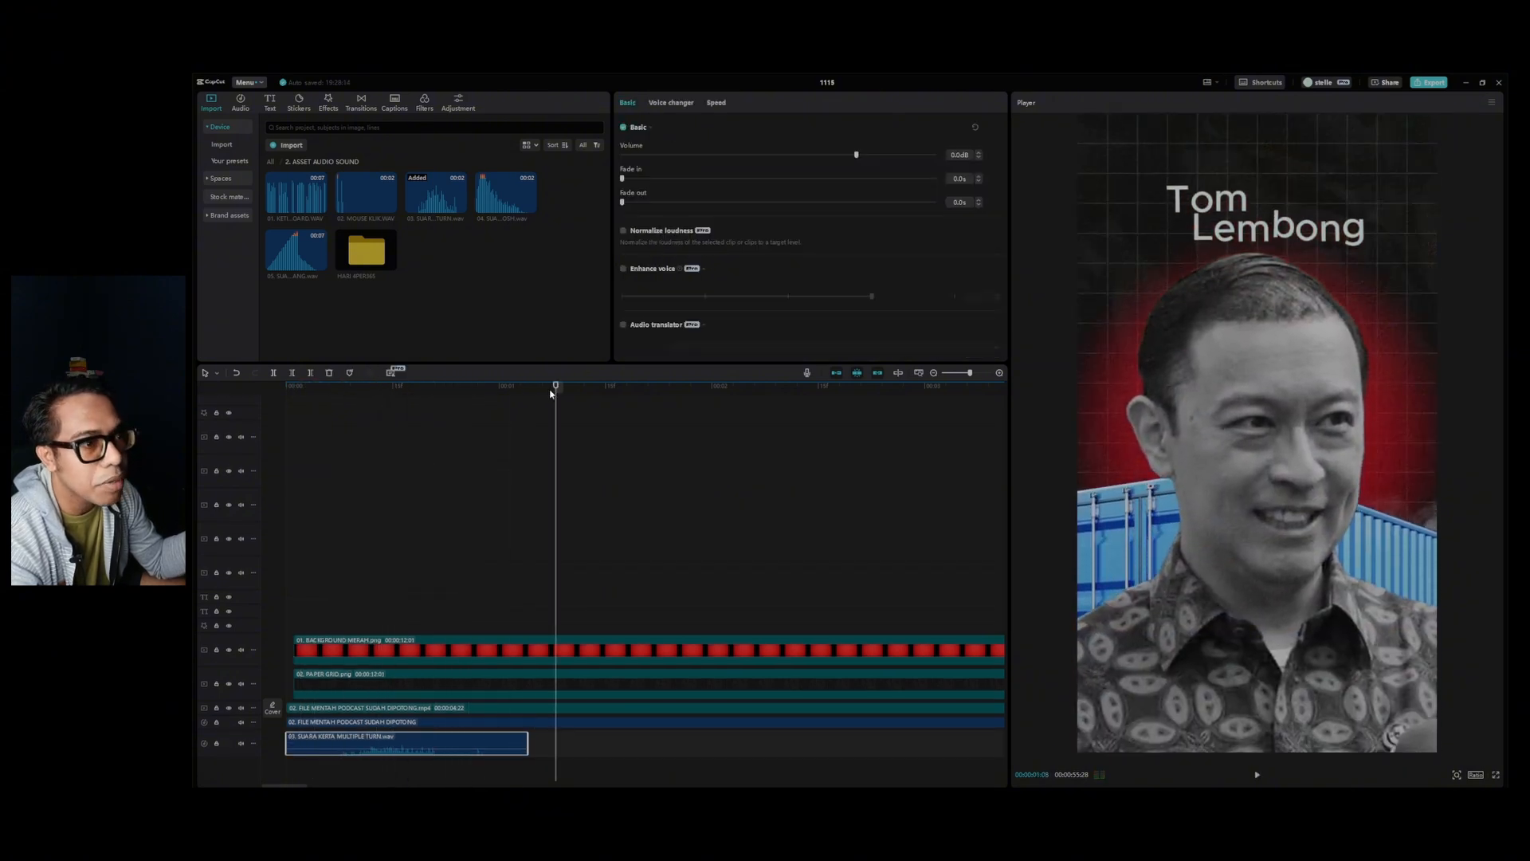
left_click_drag(550, 392, 288, 391)
key("space")
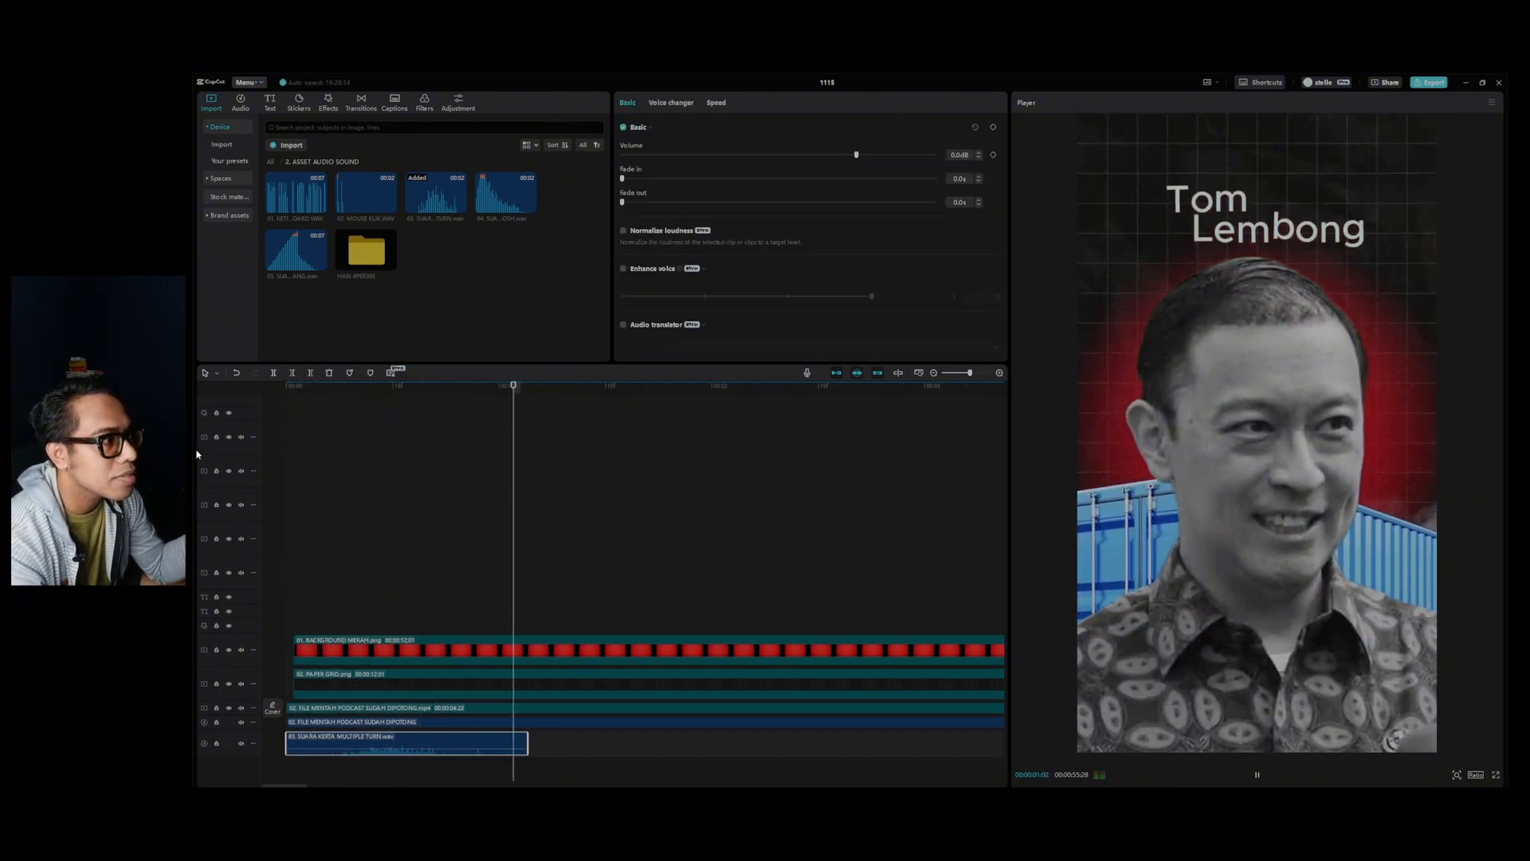
Add 04. SUARA WOOSH.wav to the sound effect track shortly before the question text begins, and play the transition back.
scroll(721, 515, "down", 3)
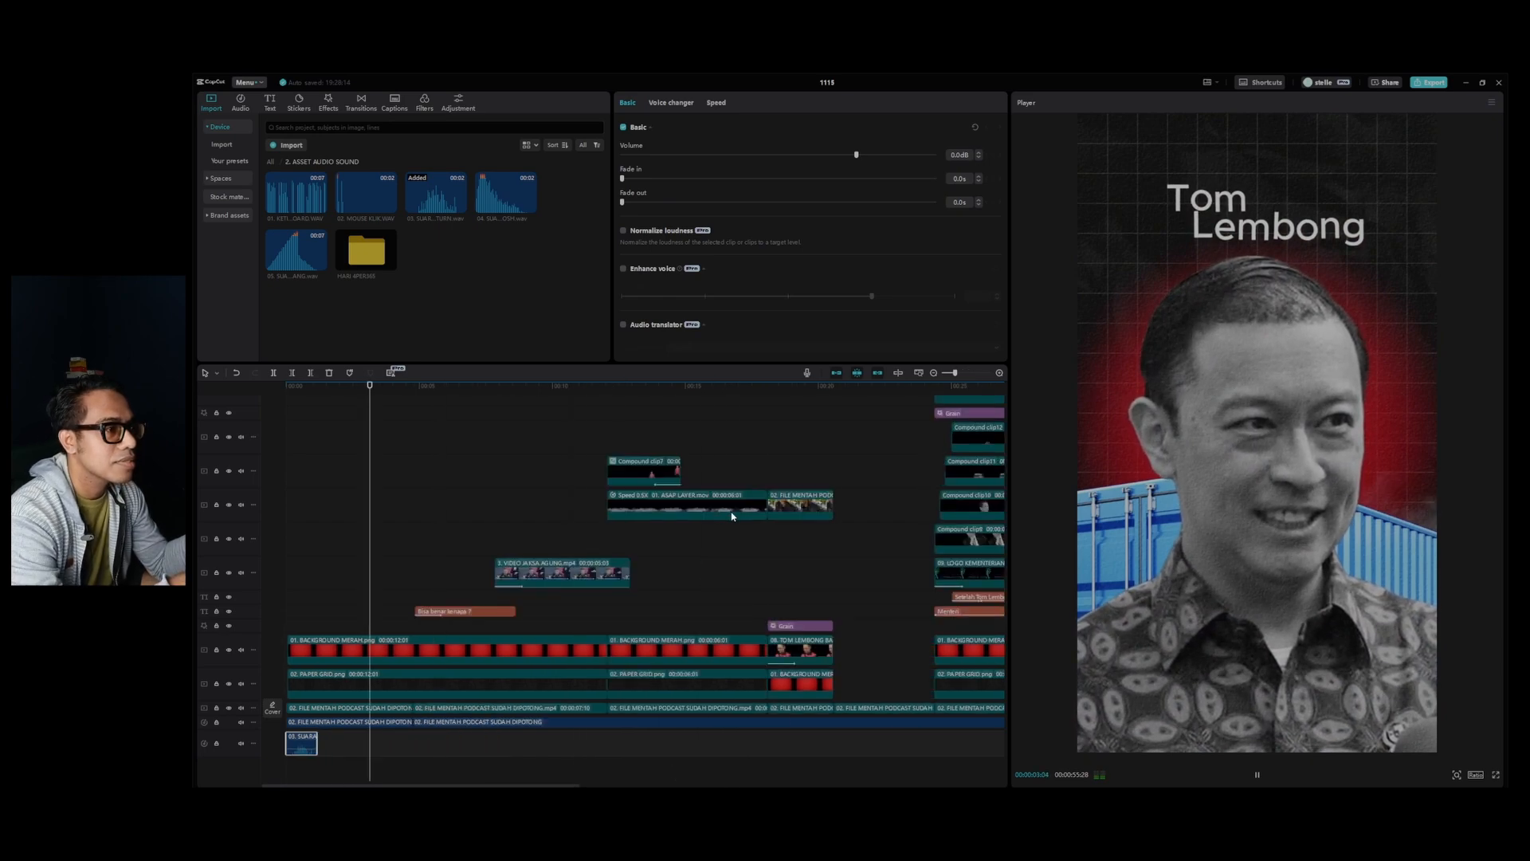
scroll(731, 516, "up", 2)
key("space")
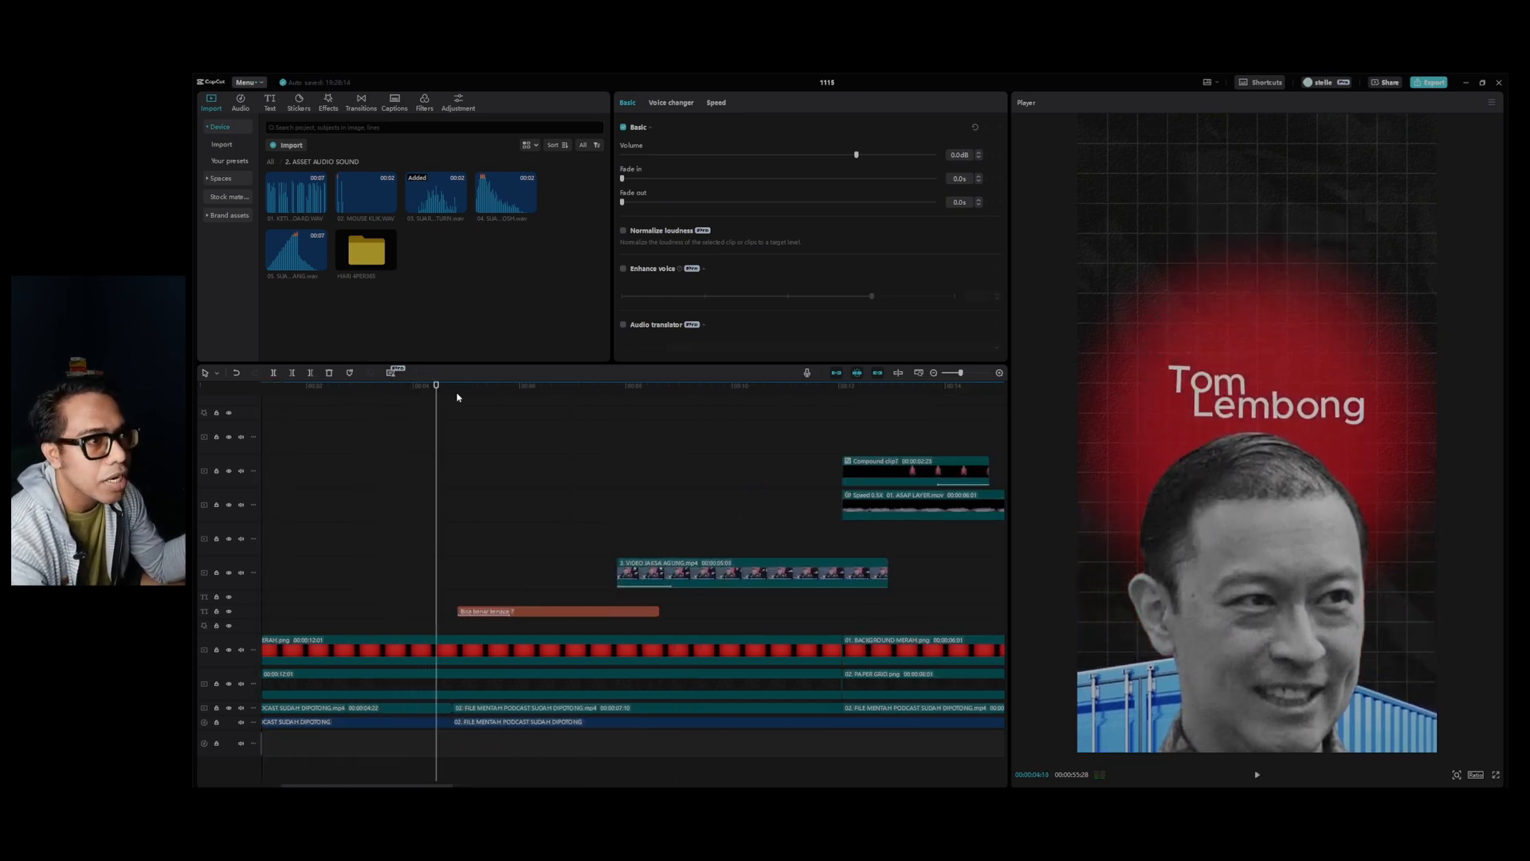
left_click_drag(456, 397, 408, 402)
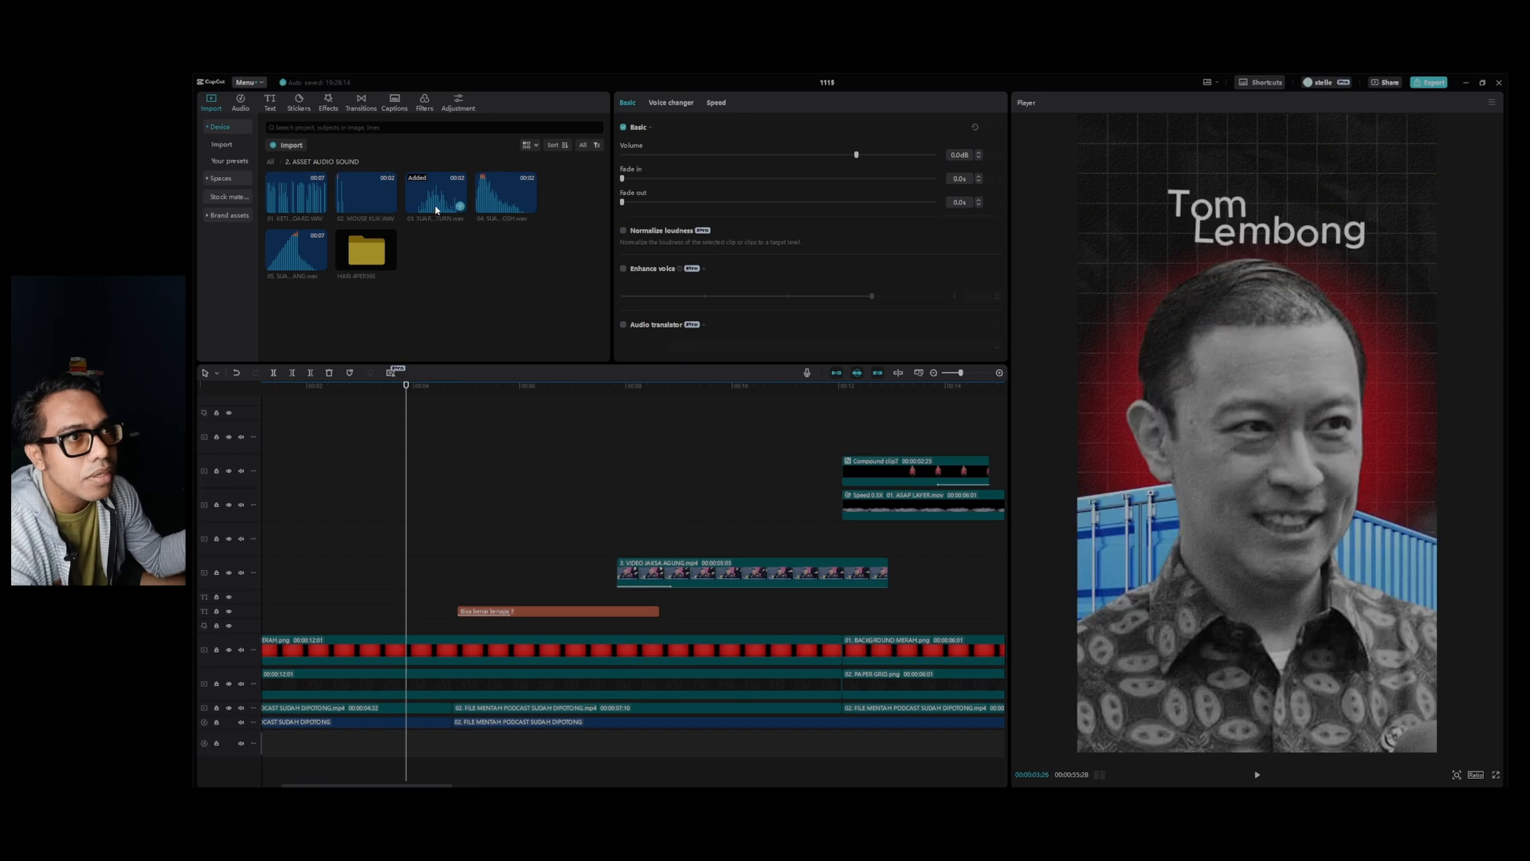
left_click_drag(506, 199, 458, 742)
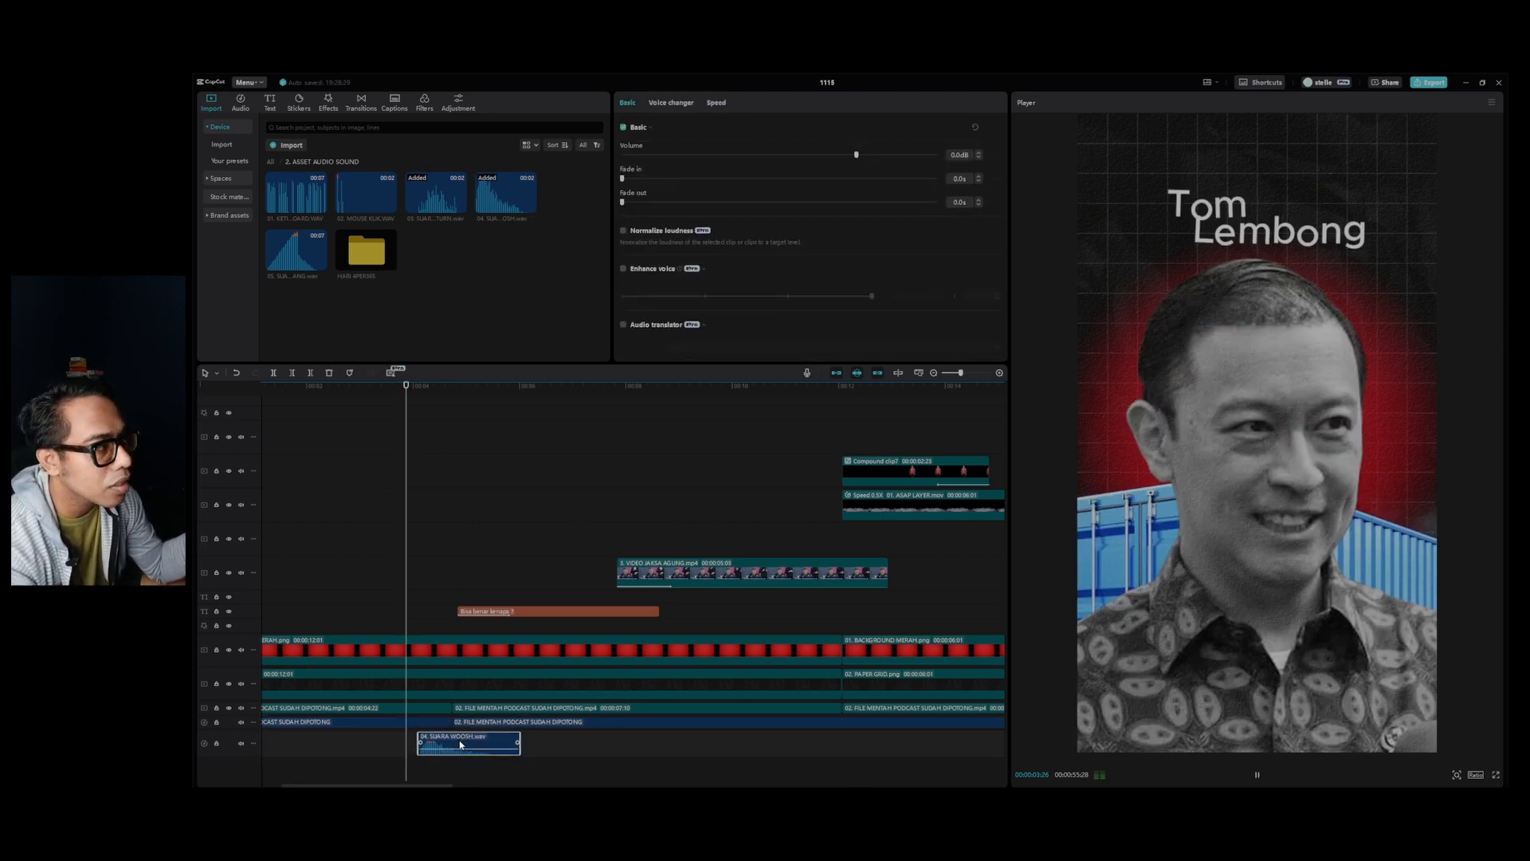
key("space")
left_click_drag(437, 392, 418, 397)
key("space")
key("space")
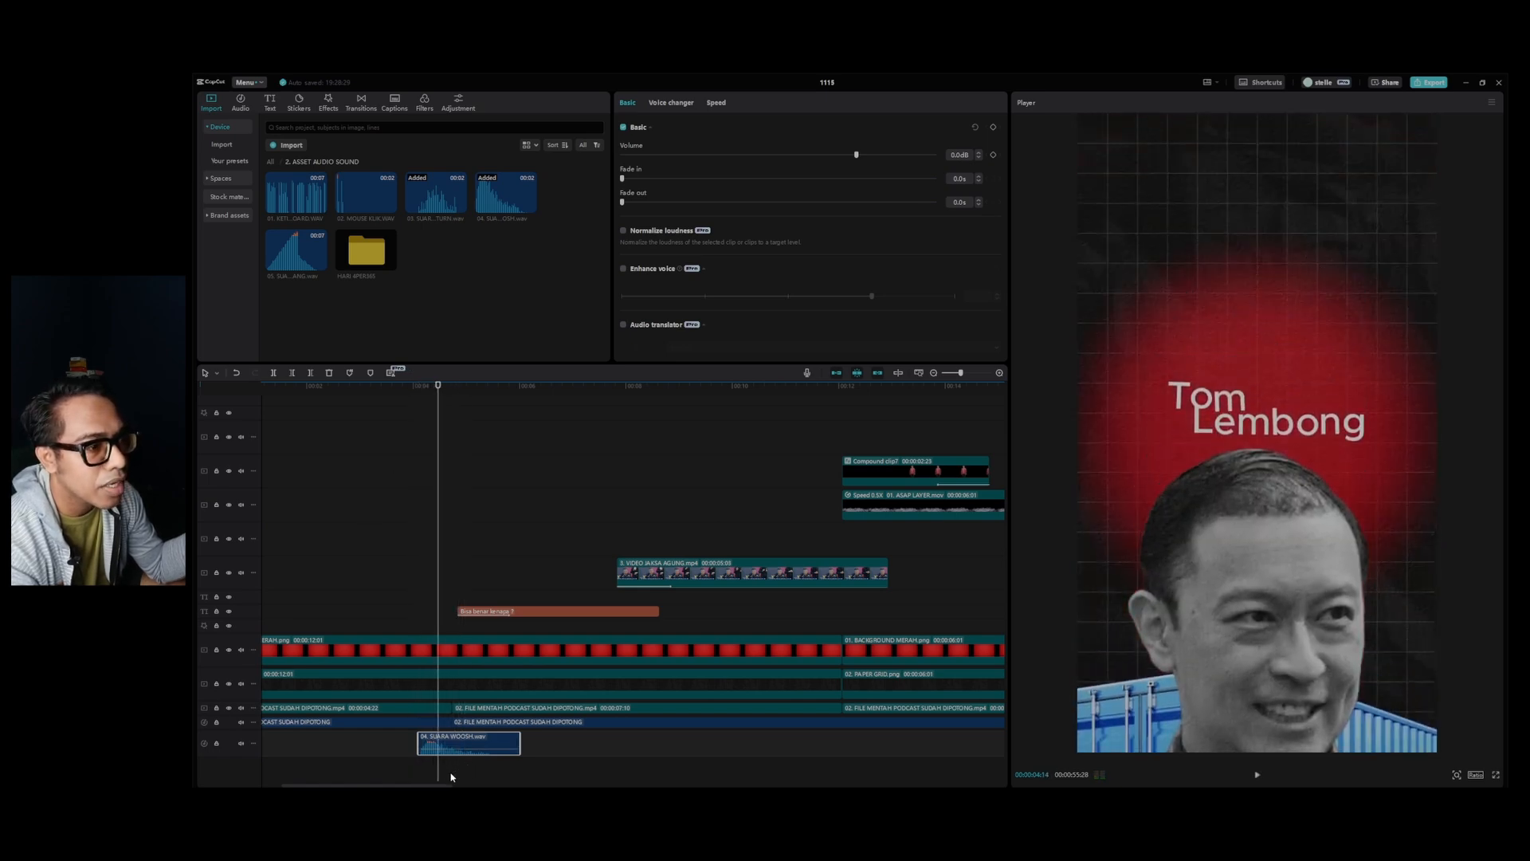
Shift the woosh sound to start at 00:00:04:14, where the collage slides down, and play the transition into the text.
left_click_drag(452, 748, 473, 747)
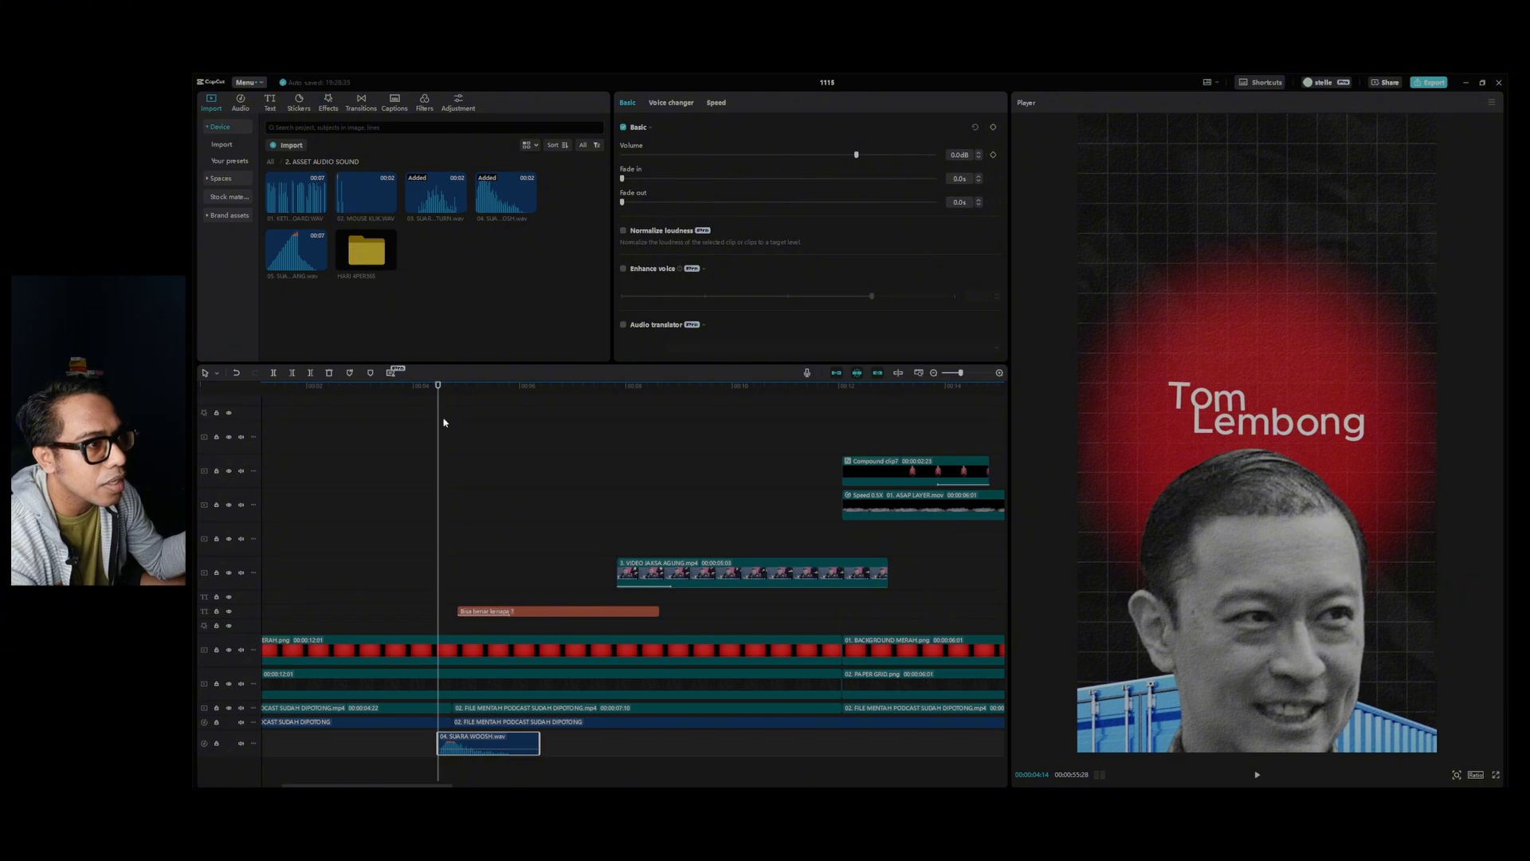
key("space")
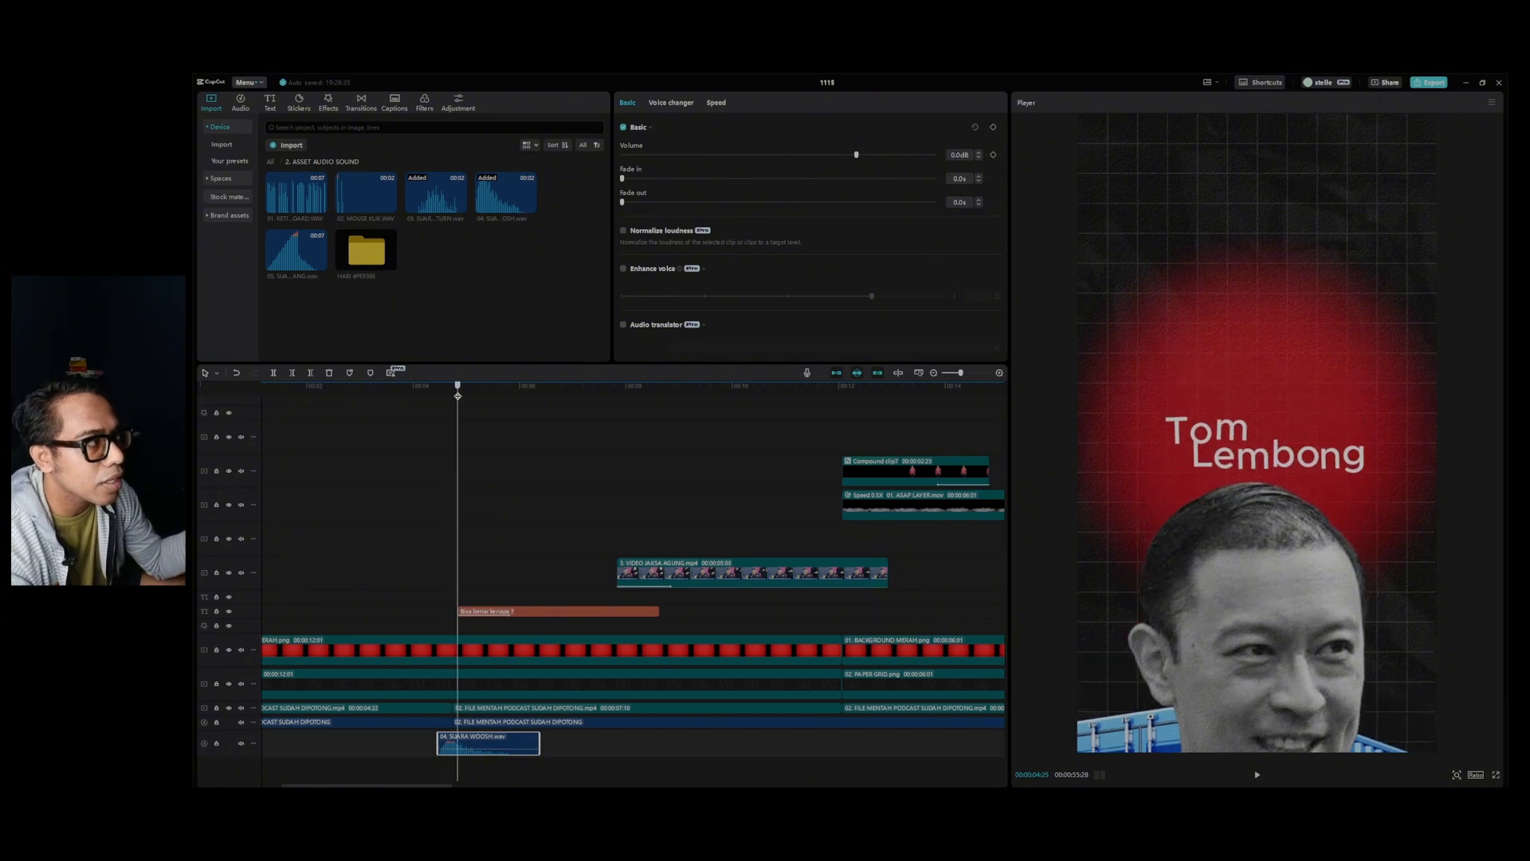
left_click_drag(439, 397, 432, 398)
key("space")
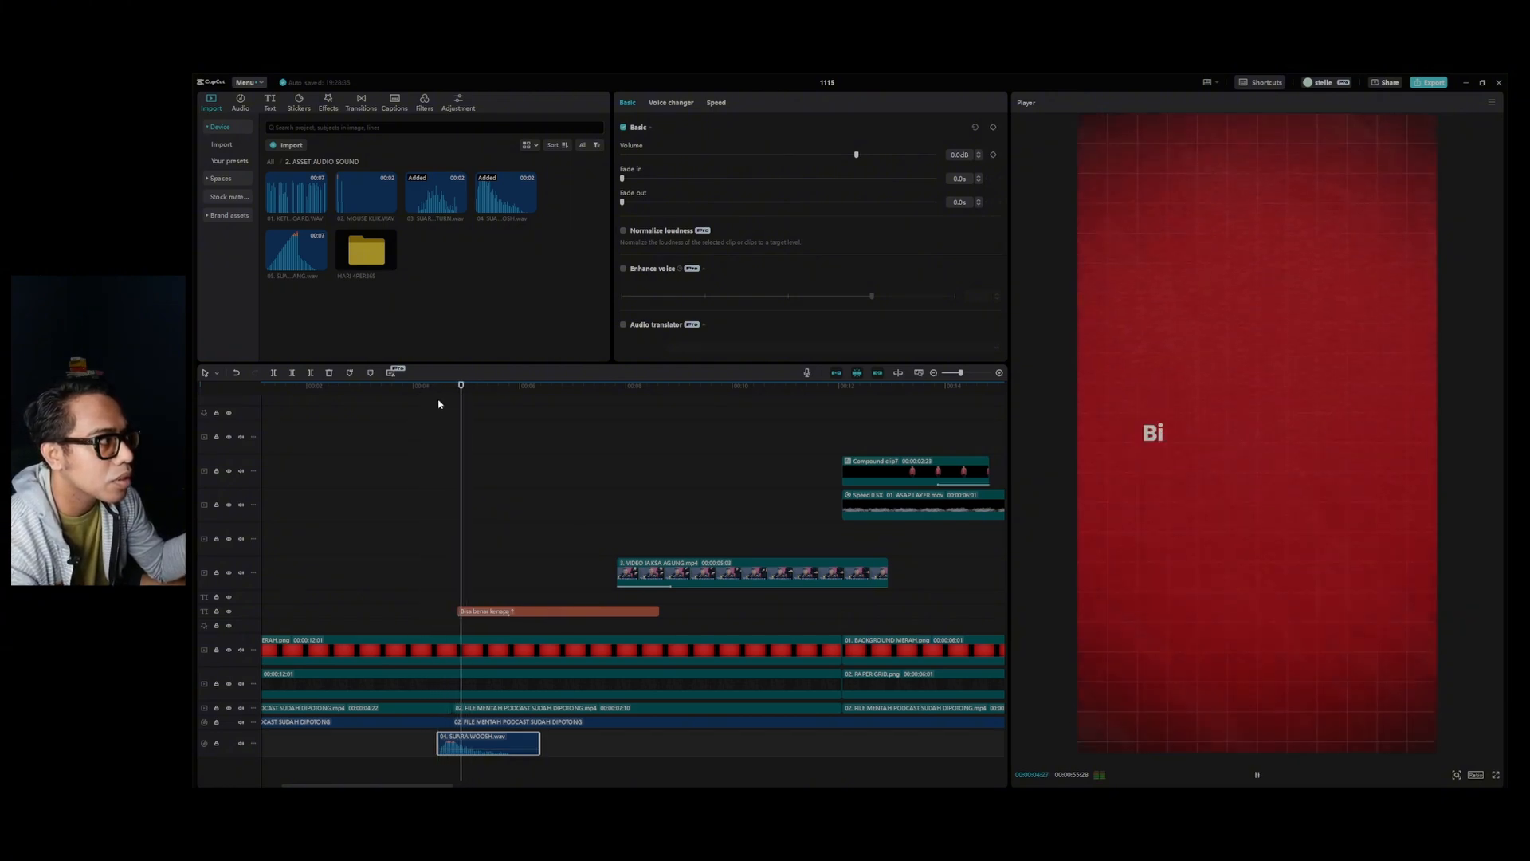
key("space")
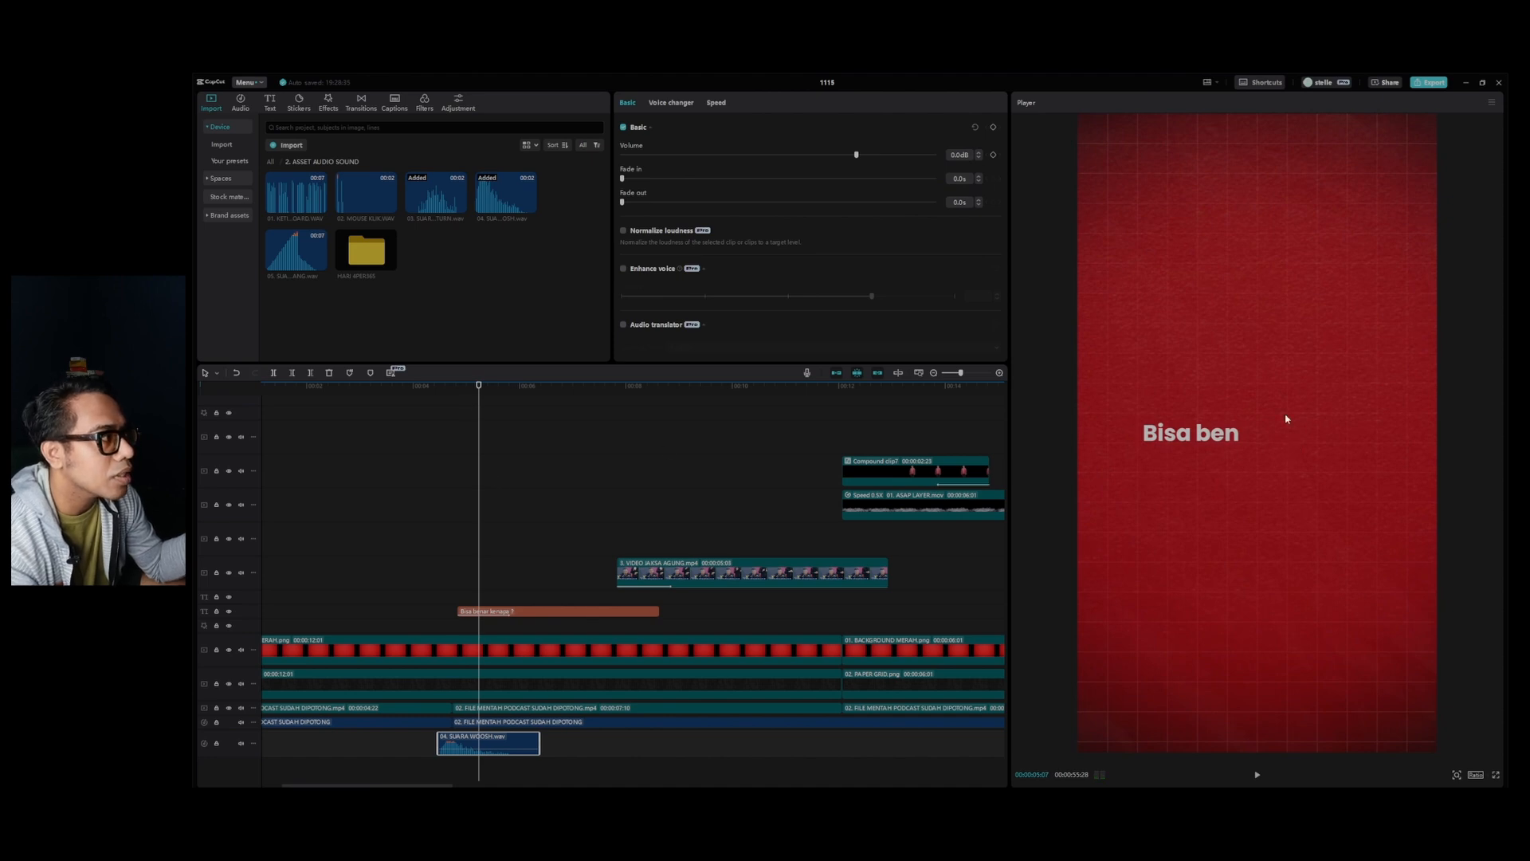
key("space")
key("space")
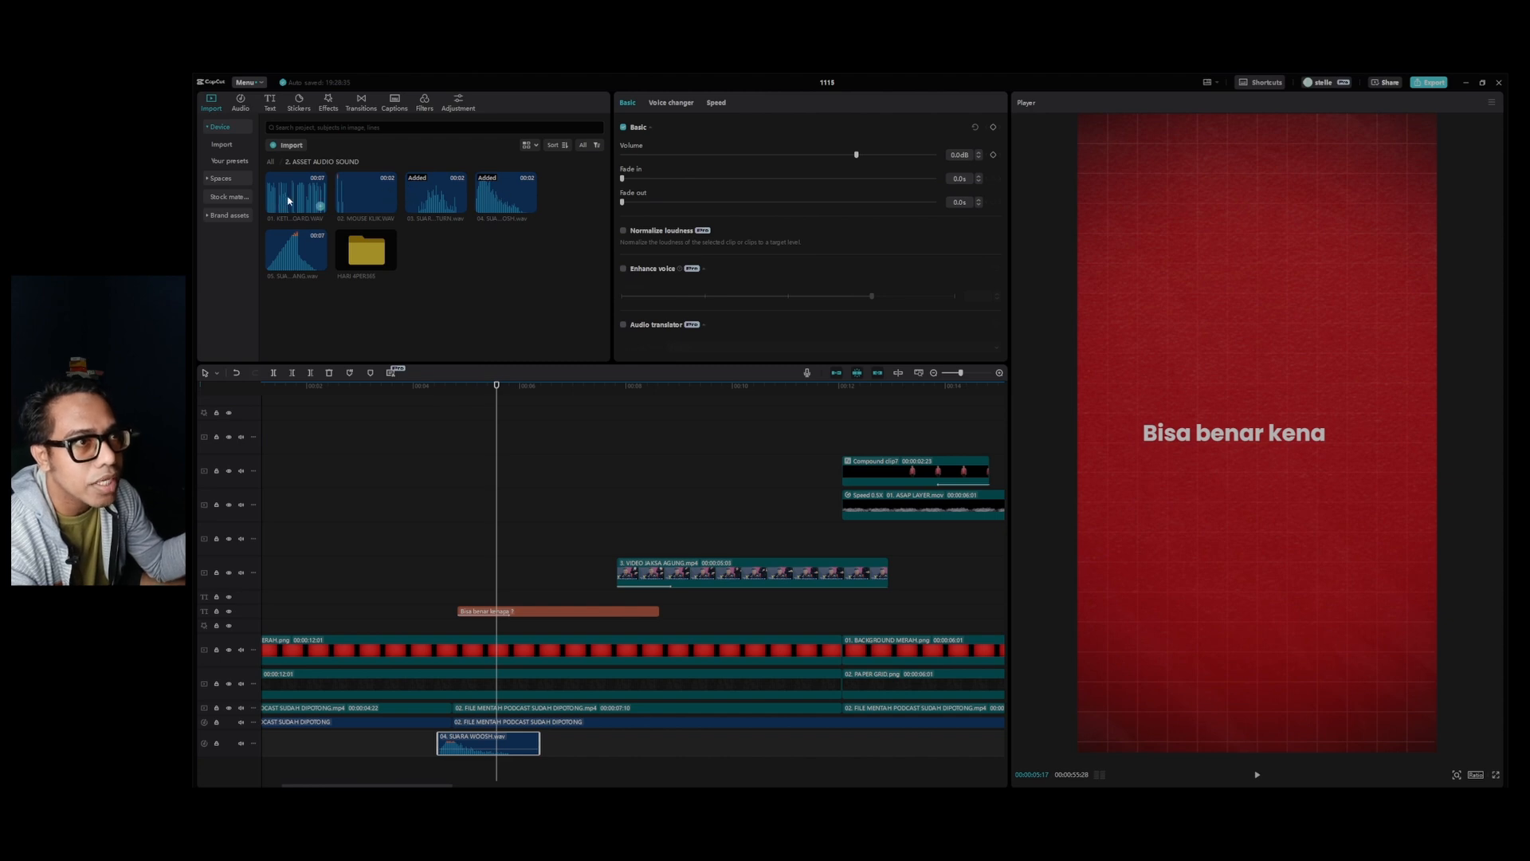
Add 01. KETIKAN KEYBOARD.WAV below the woosh near the question text's start, and split it at 00:00:05:28 where the typing animation ends.
left_click_drag(288, 200, 456, 771)
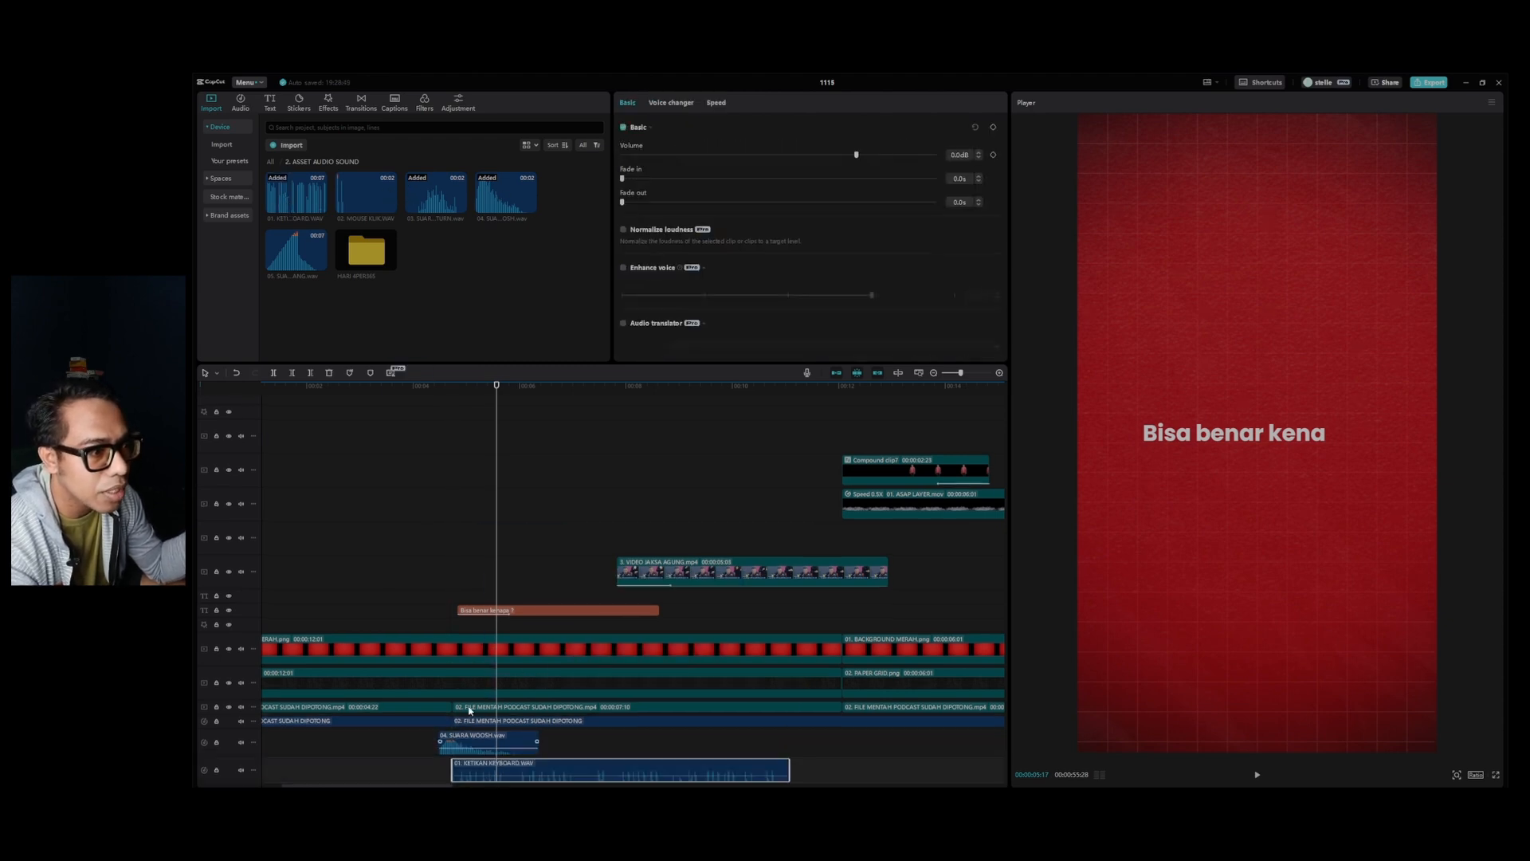
left_click(426, 393)
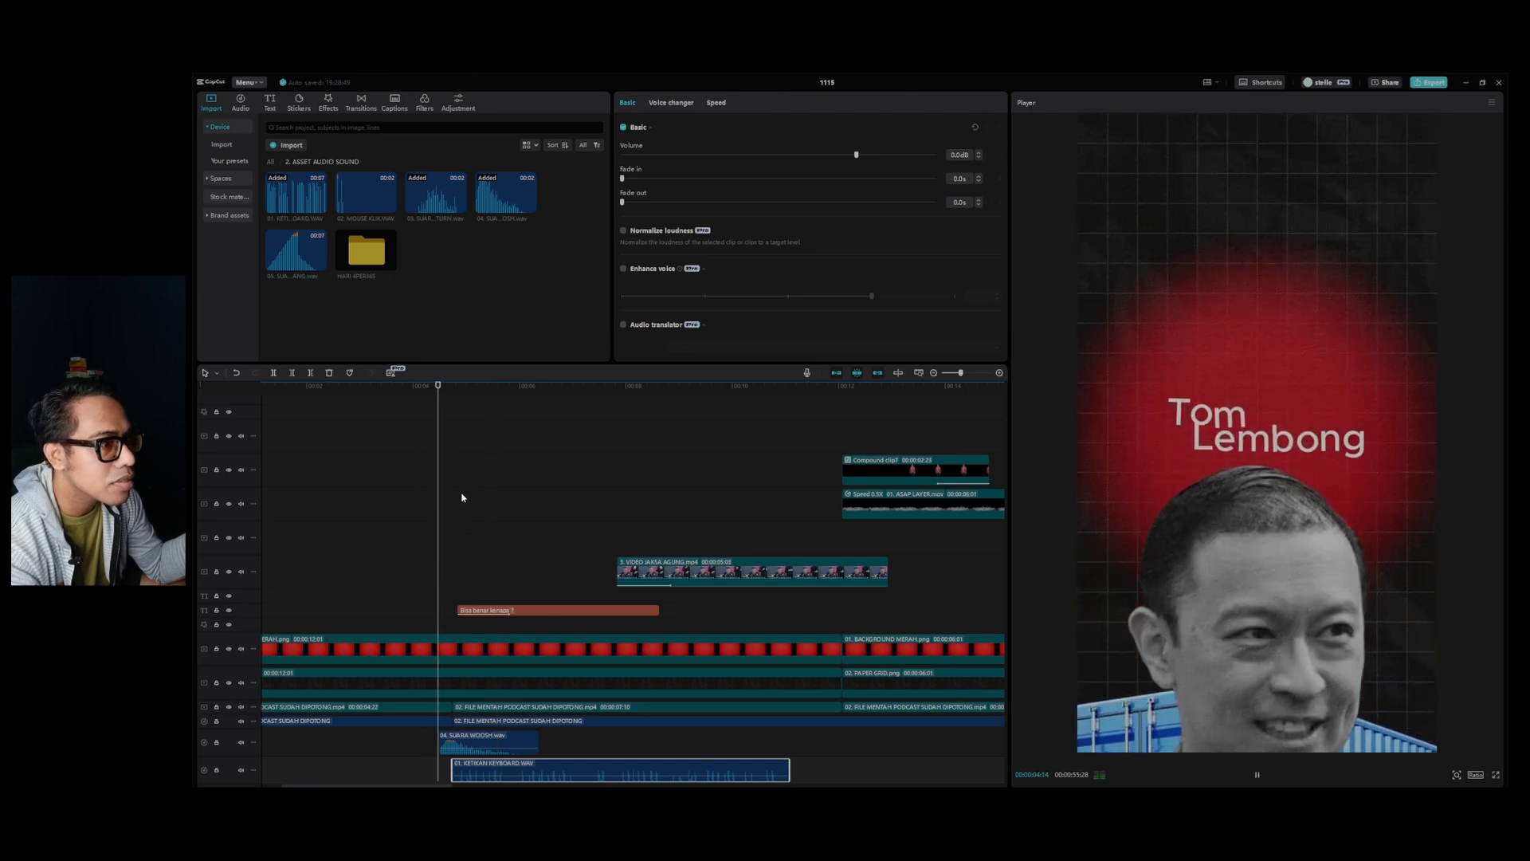
key("space")
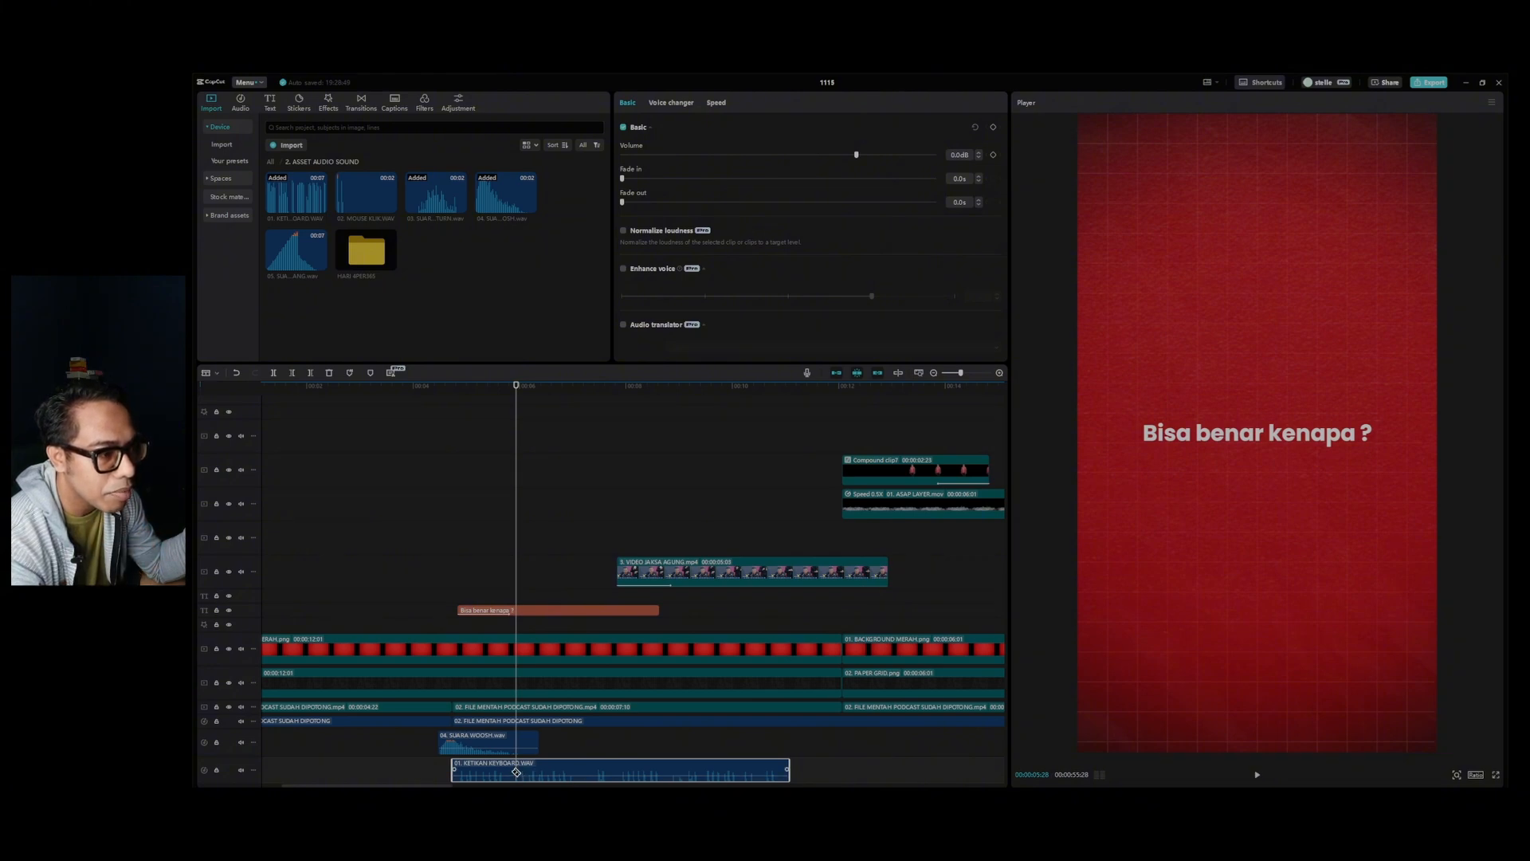
key("ctrl+b")
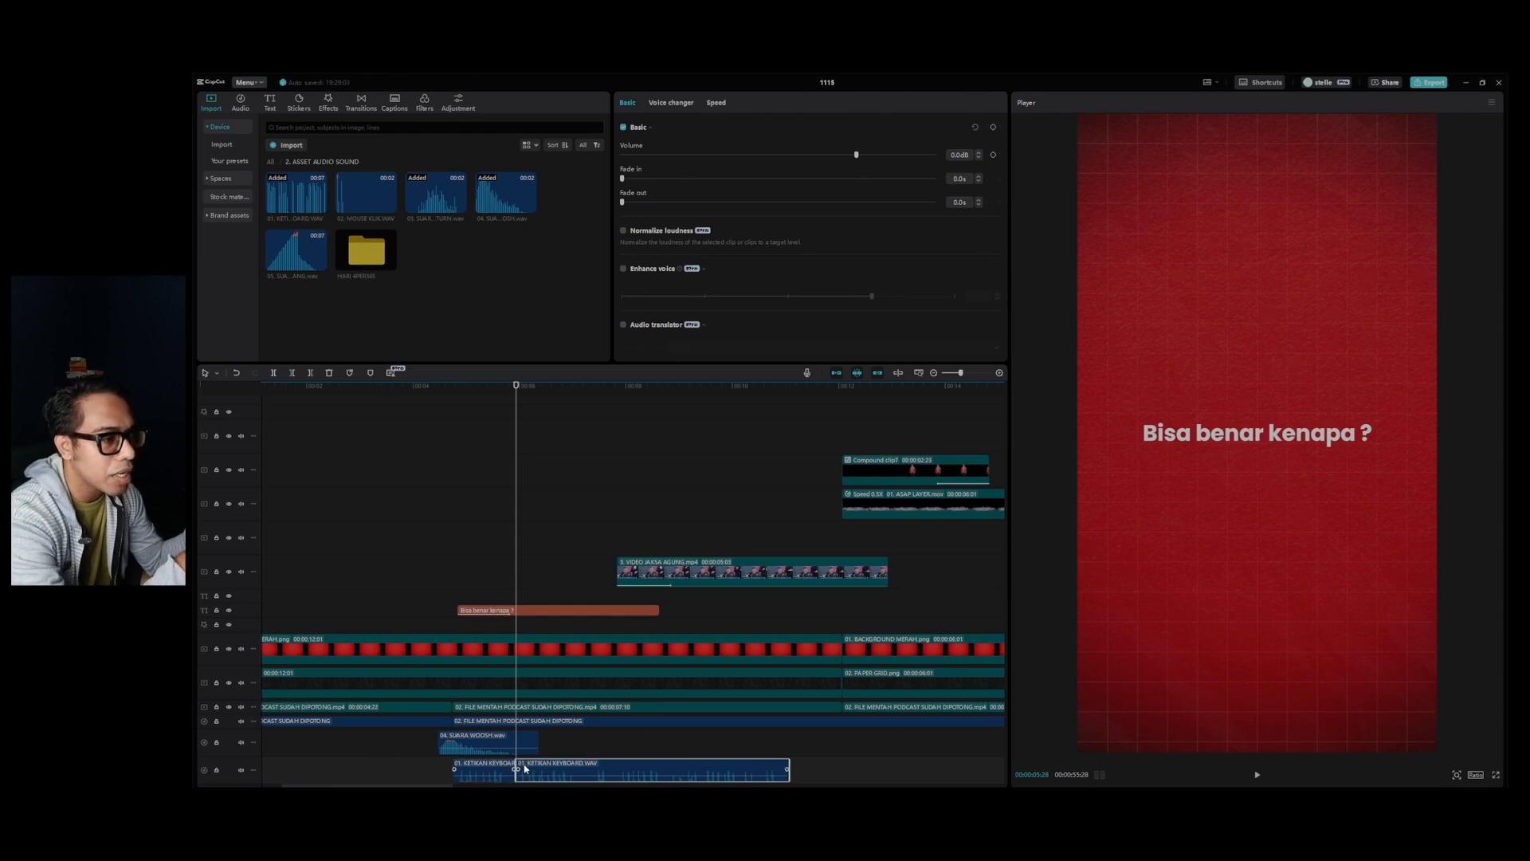
Delete the leftover keyboard typing sound after the split and play back the transition into the question text.
key("Delete")
left_click(427, 386)
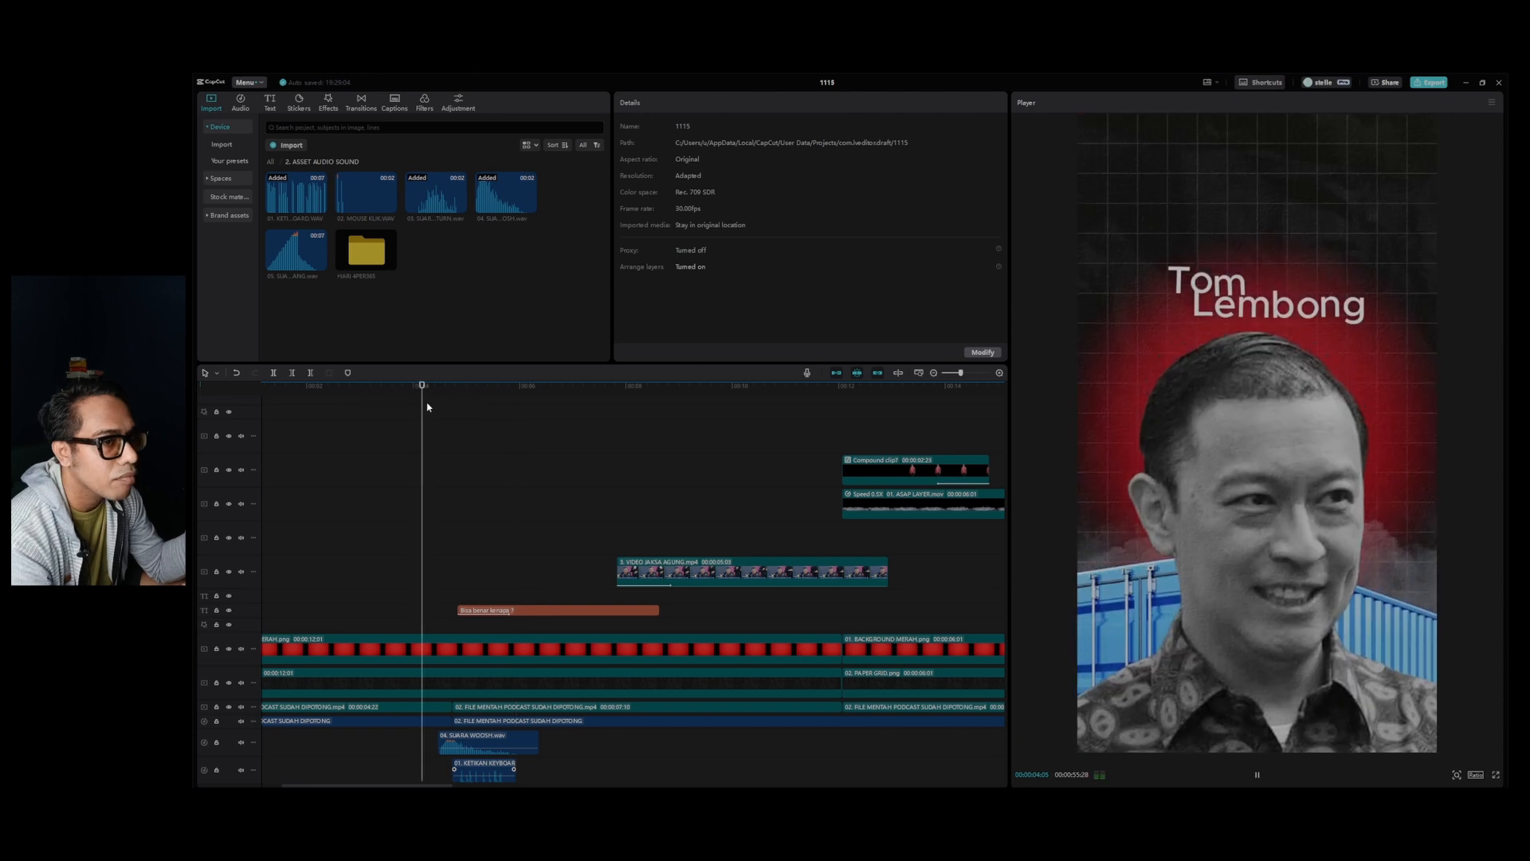
key("space")
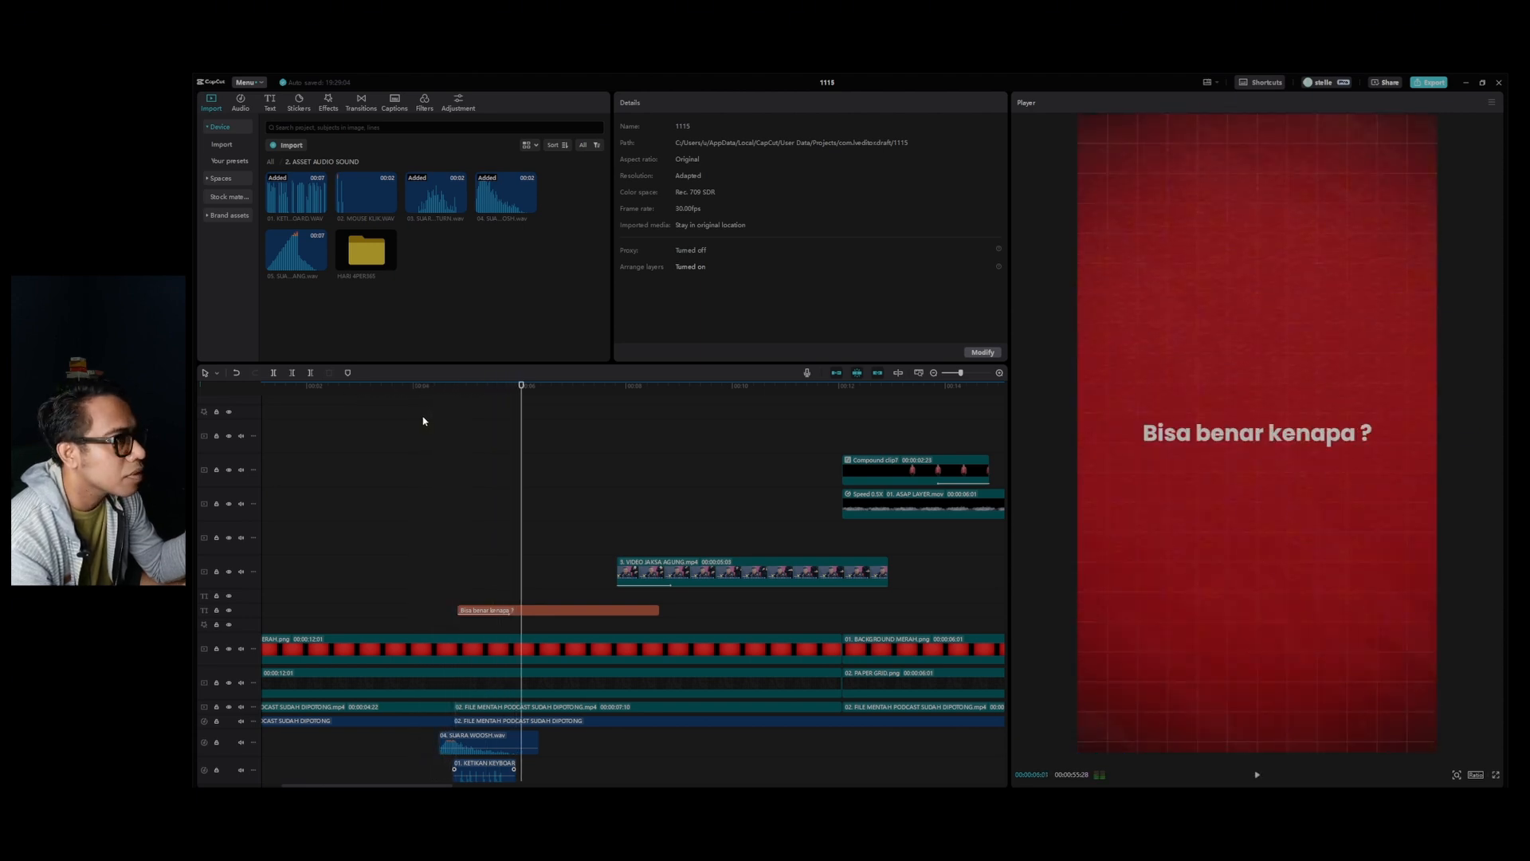
key("space")
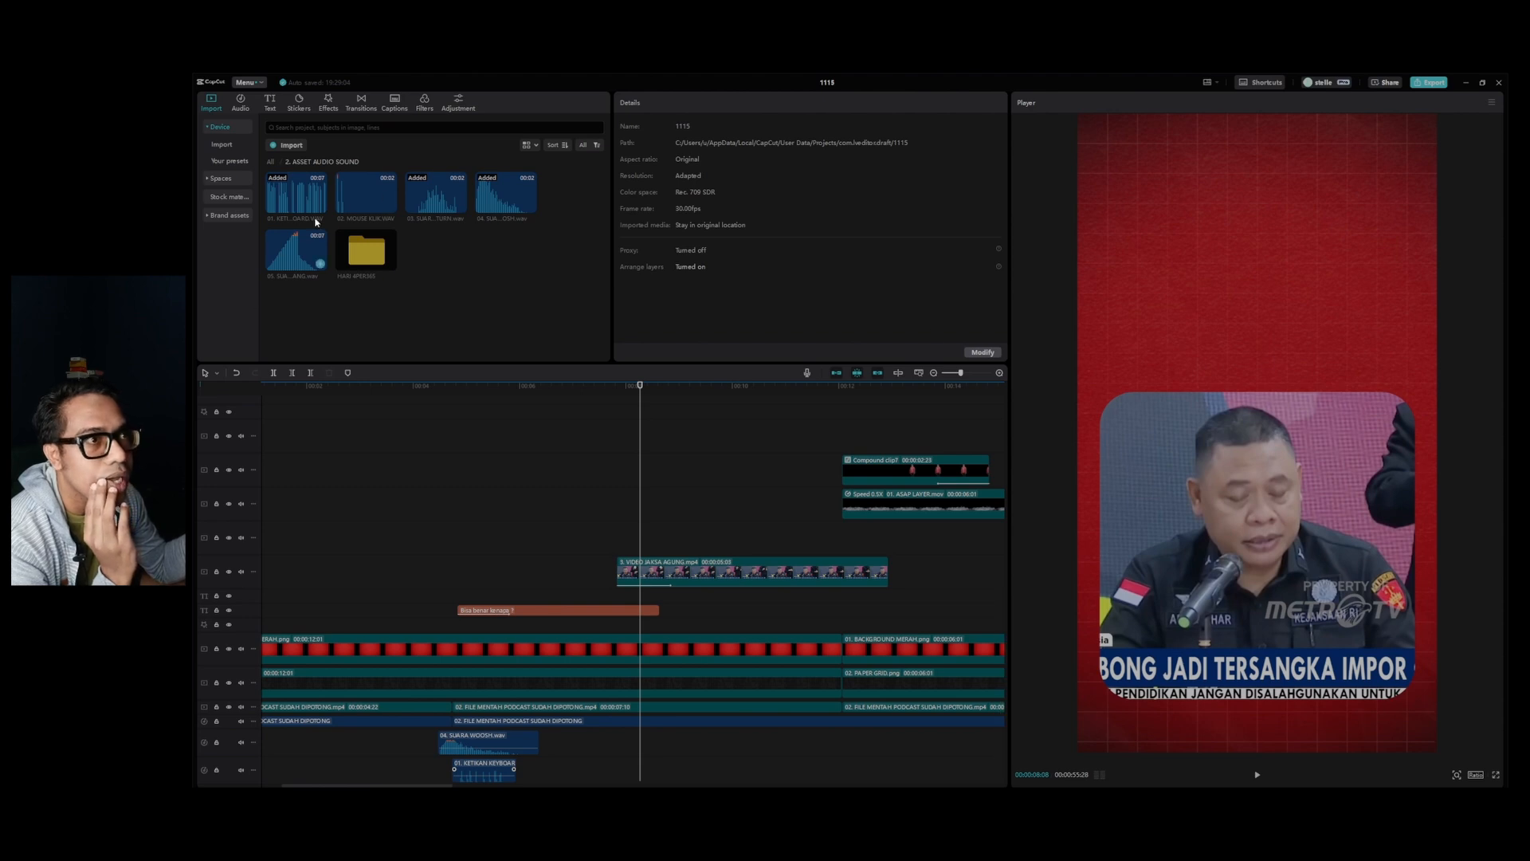
Add 02. MOUSE KLIK.WAV where the news clip enters, raise its volume to 4.7 dB, and play that part back.
left_click_drag(358, 202, 620, 747)
left_click(652, 746)
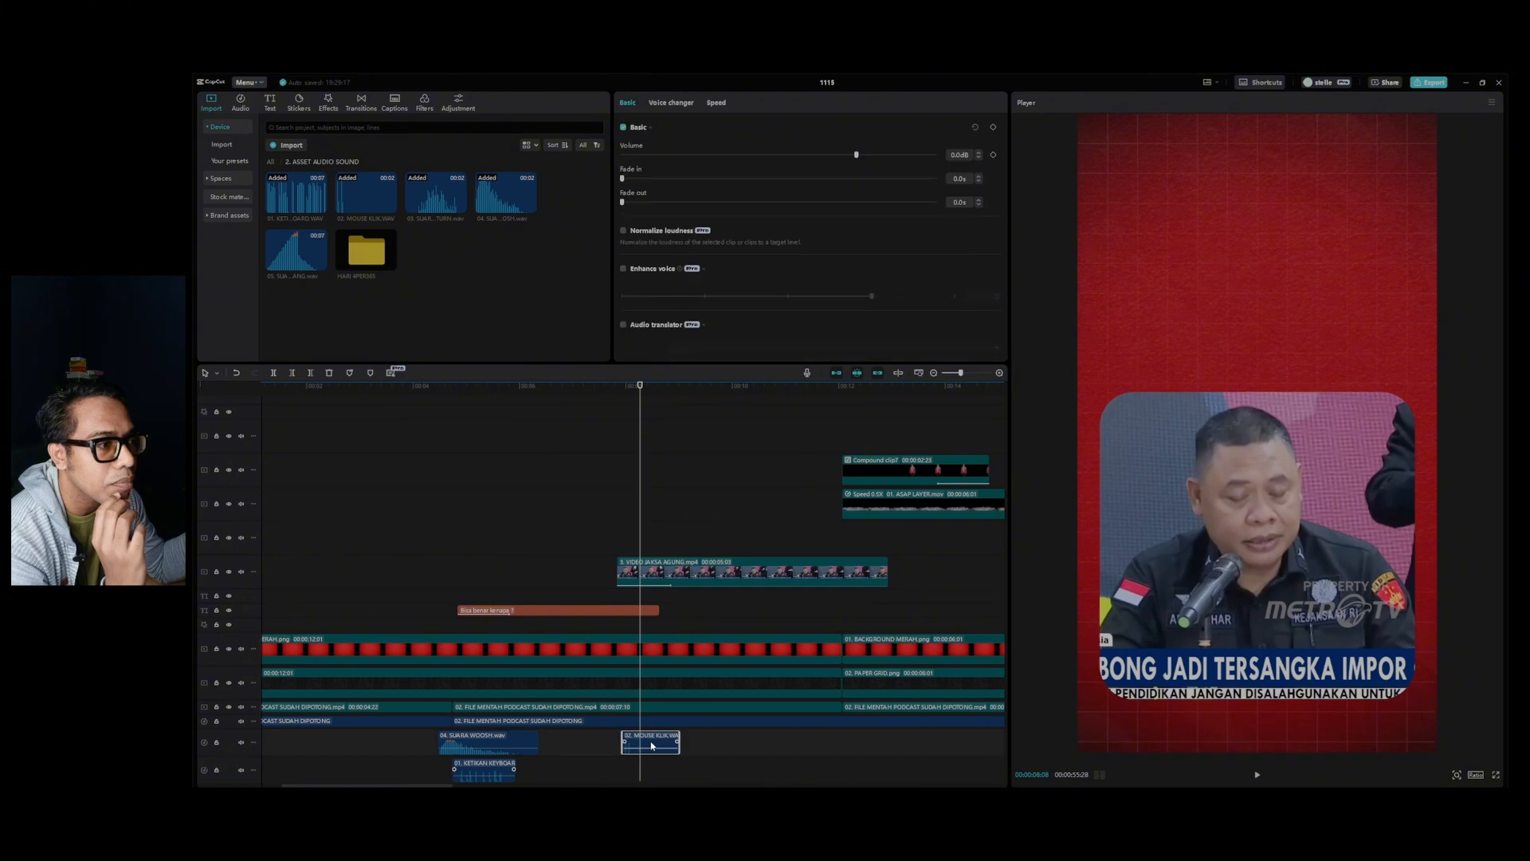
key("space")
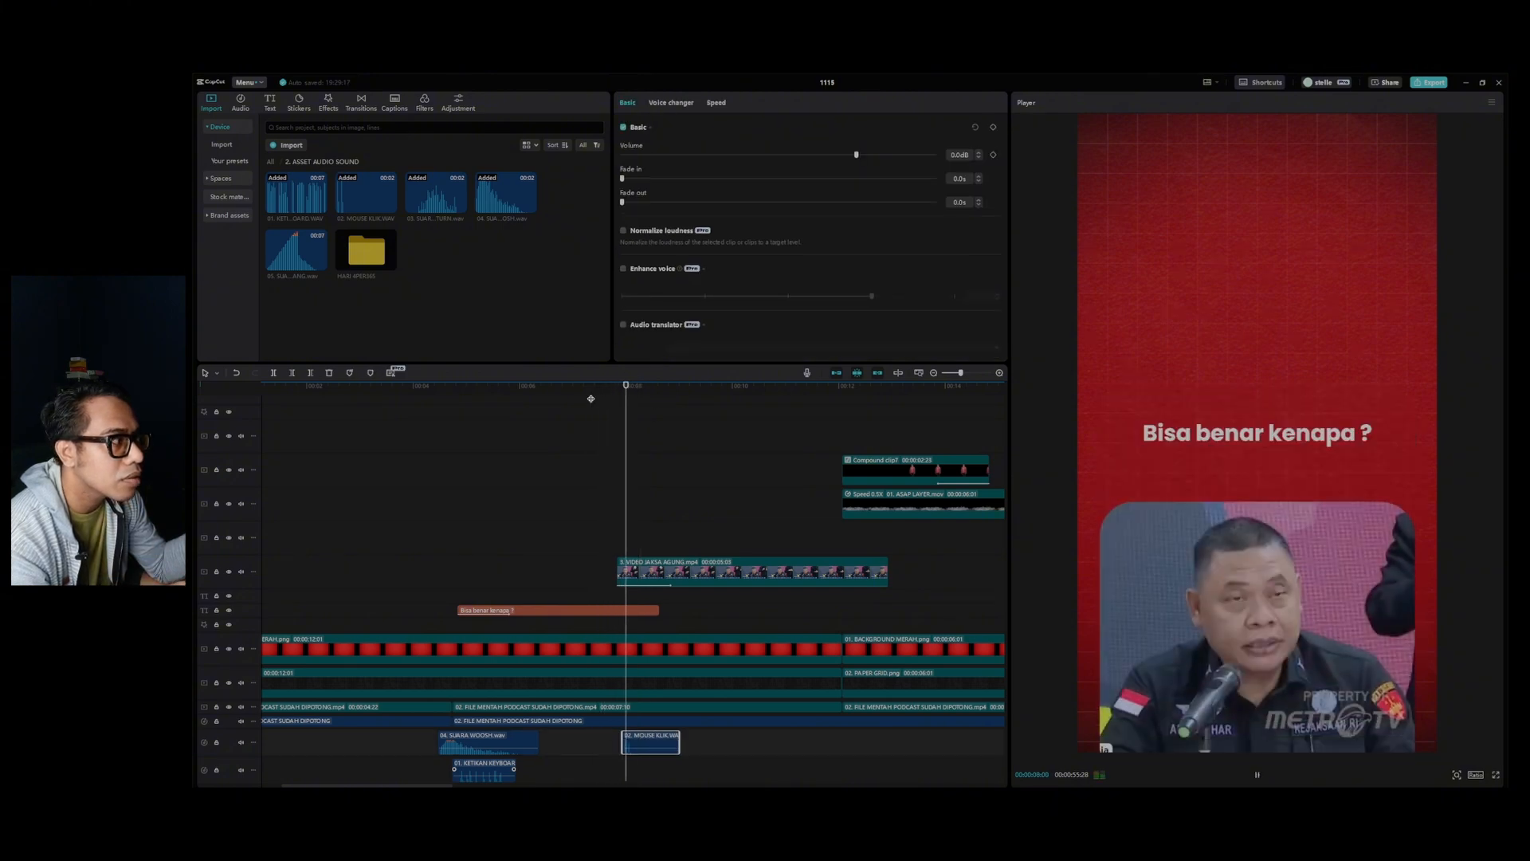
key("space")
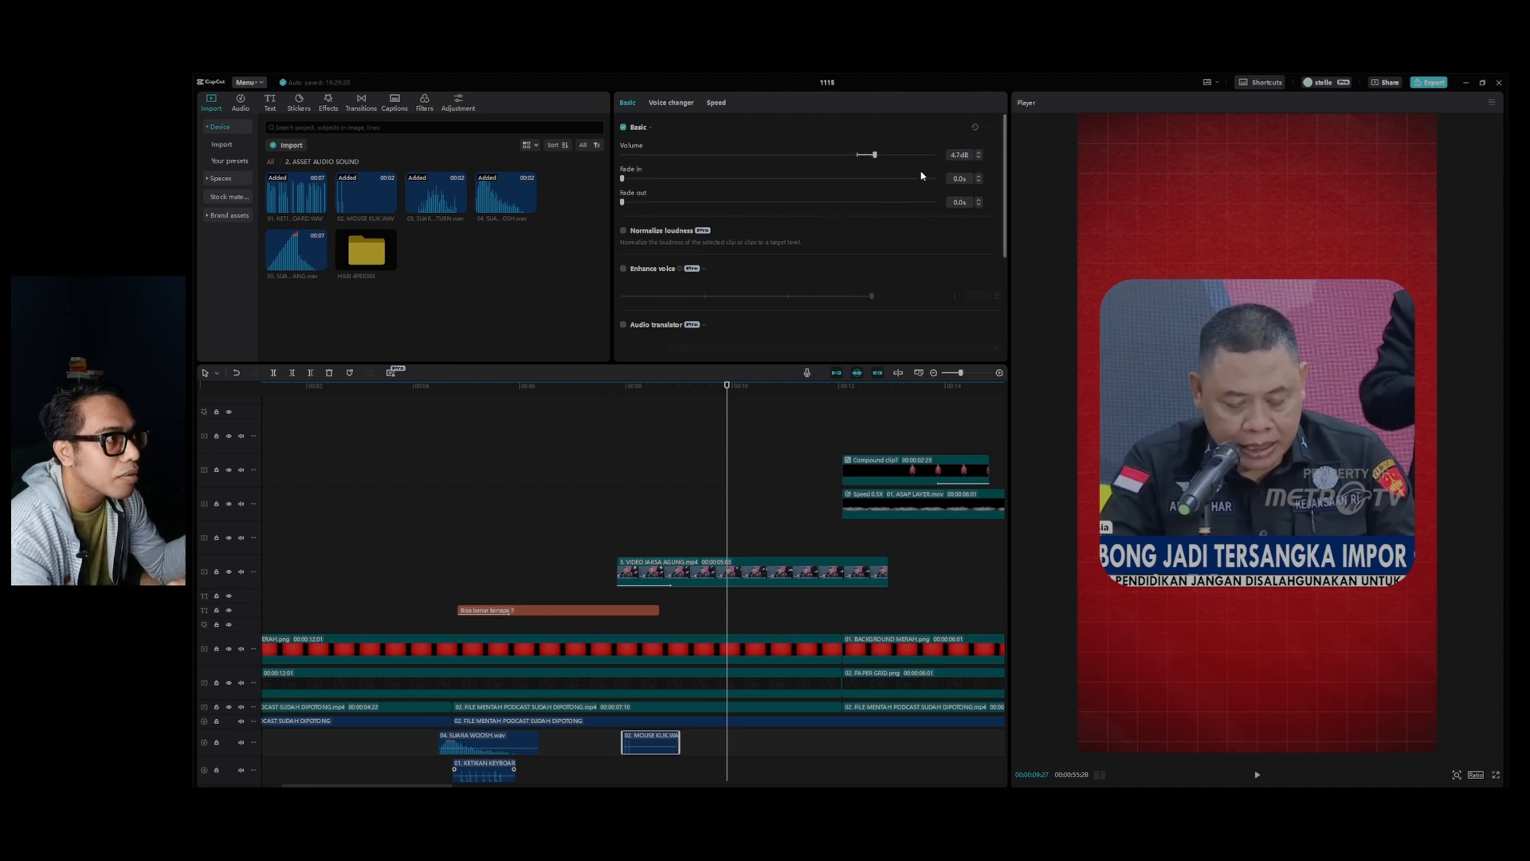
left_click(604, 387)
key("space")
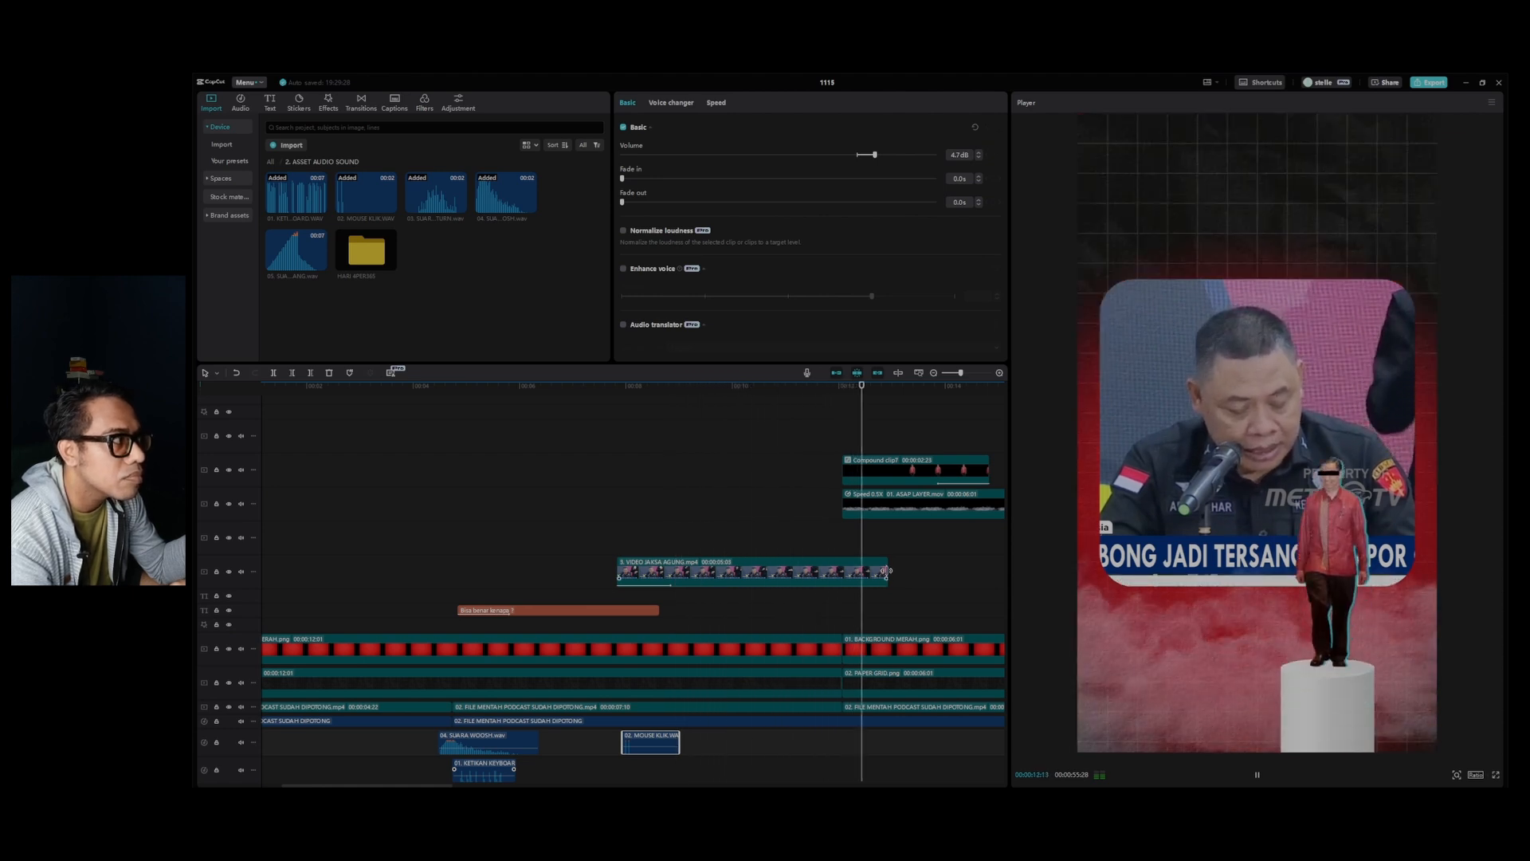
key("space")
Trim the end of the news clip to where the smoke and podium scene begins, and play the cut back.
left_click_drag(885, 569, 843, 569)
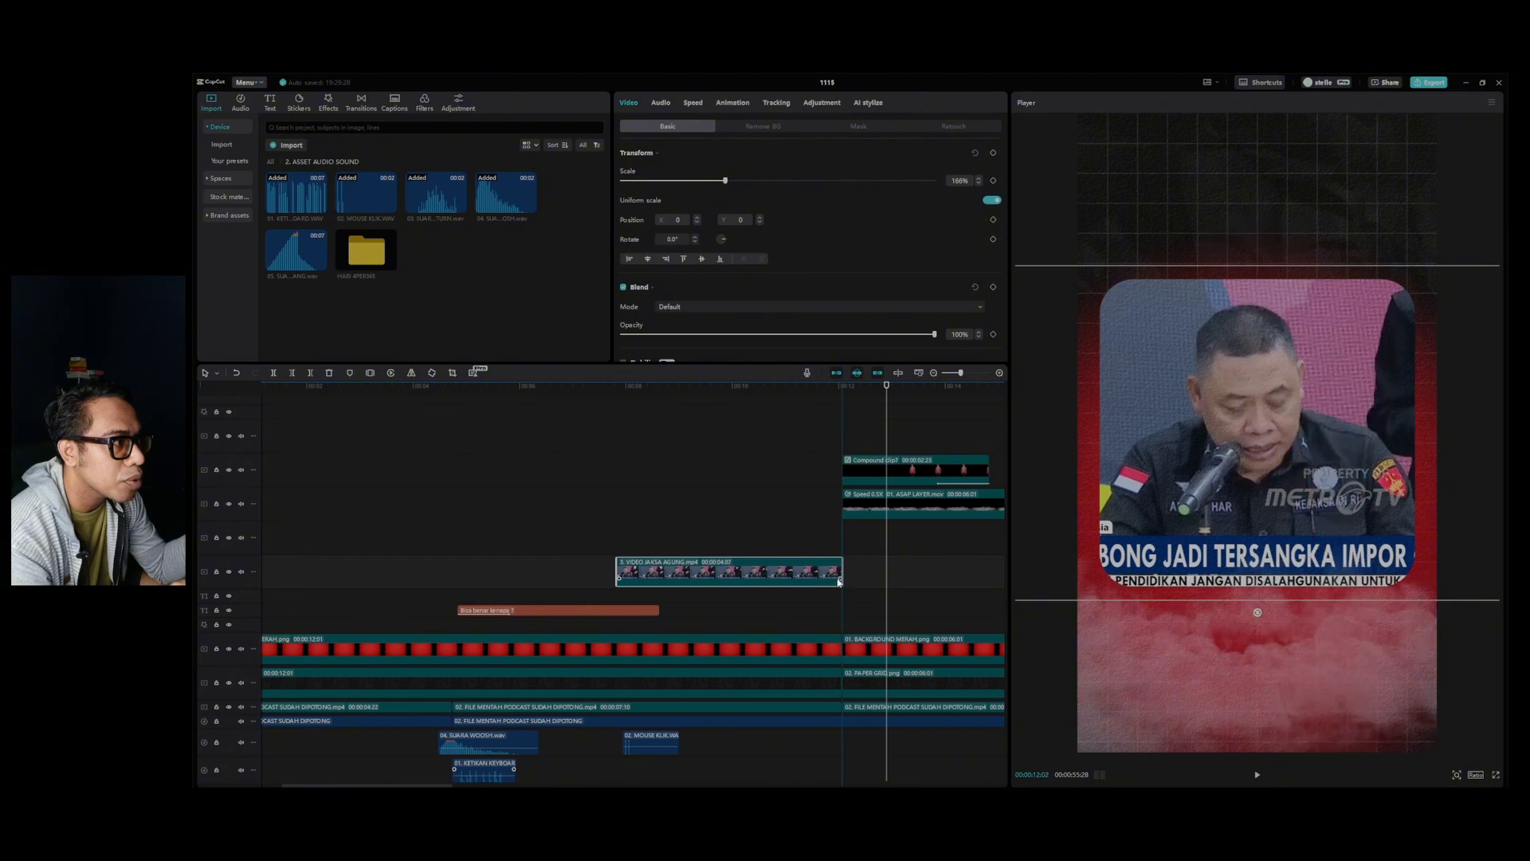
left_click(819, 385)
key("space")
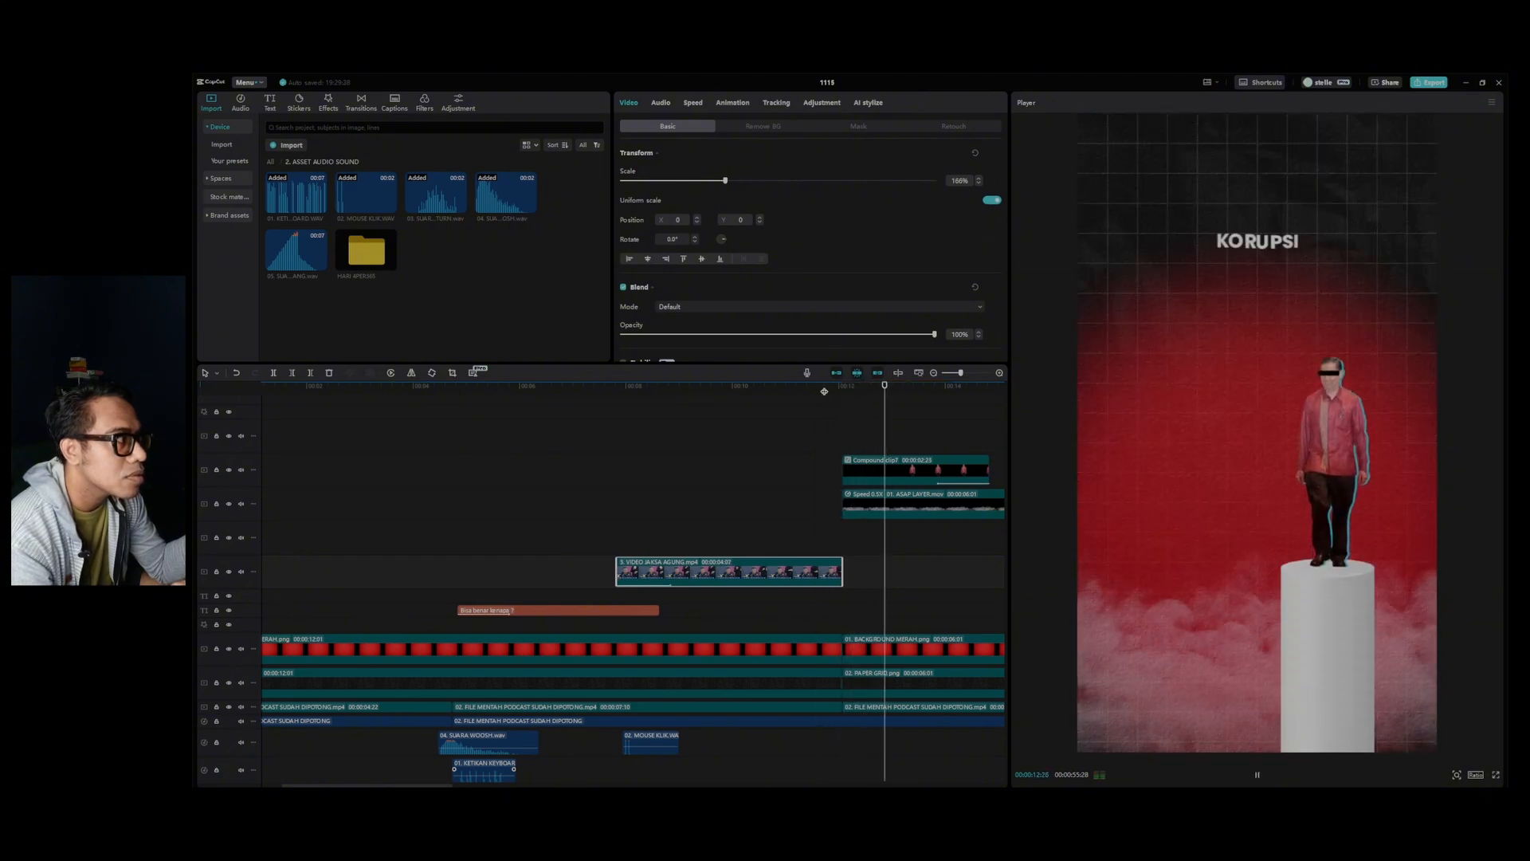
key("space")
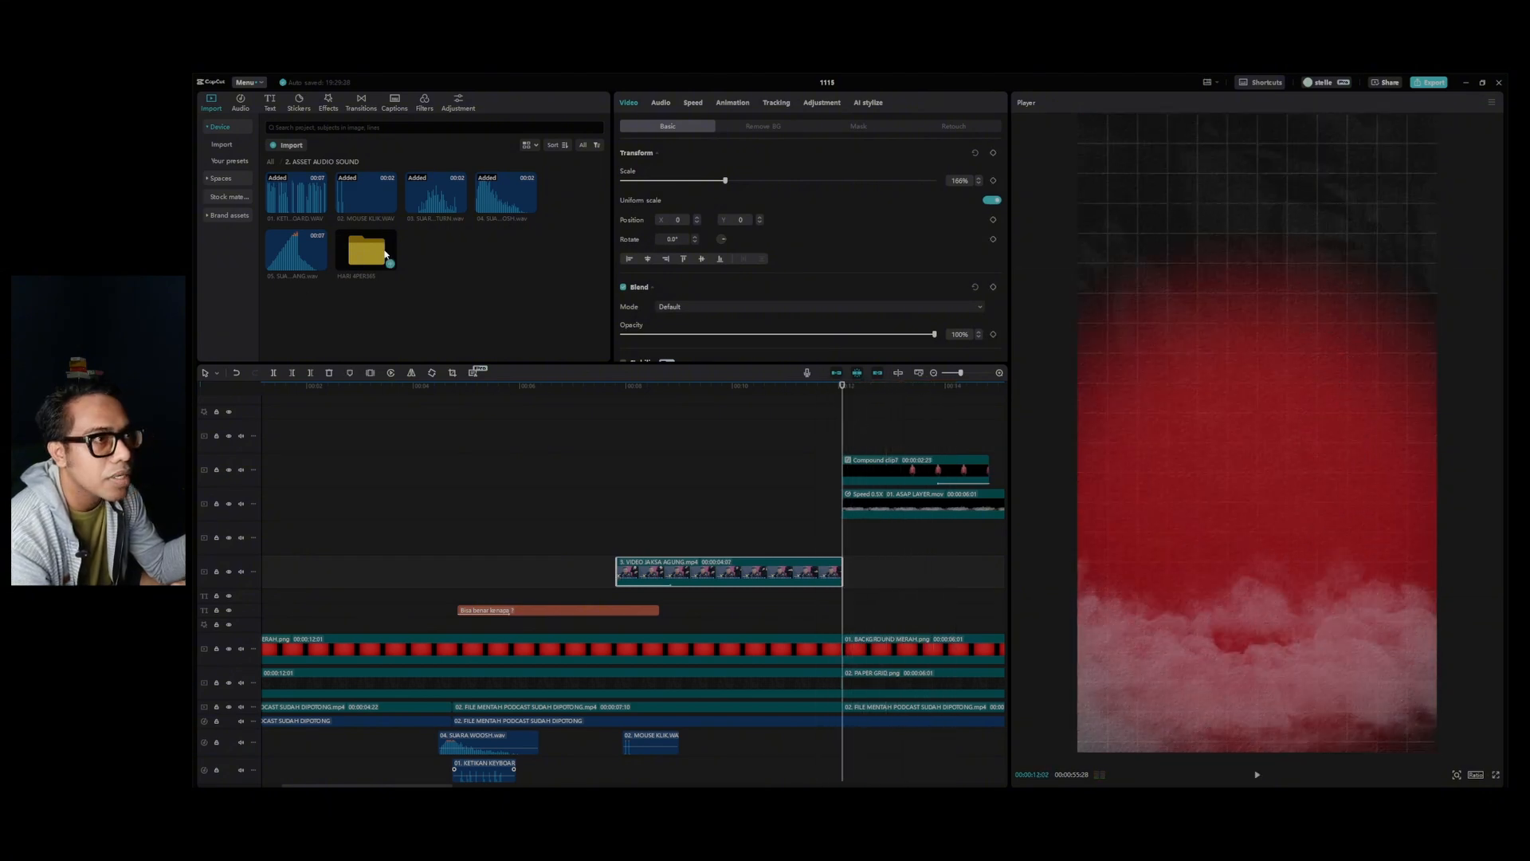
Add the 03. SUARA KERTA MULTIPLE TURN sound at the start of the podium scene and play it back.
left_click_drag(439, 208, 845, 770)
left_click(867, 743)
key("space")
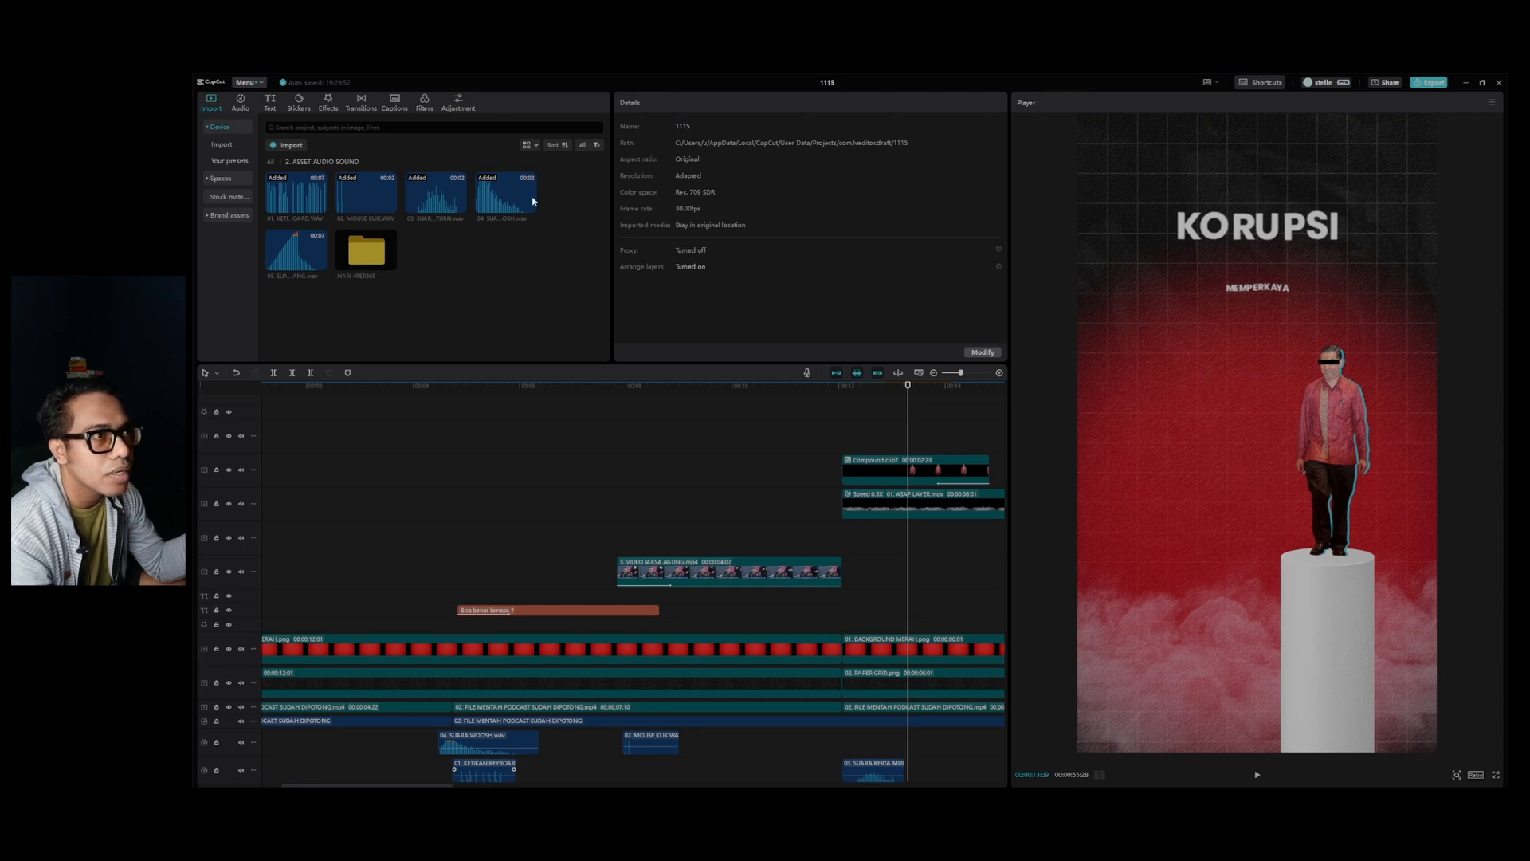
Add 02. MOUSE KLIK.WAV for the appearance of KORUPSI and again for MEMPERKAYA on a new audio track, and play both back.
left_click_drag(345, 198, 897, 749)
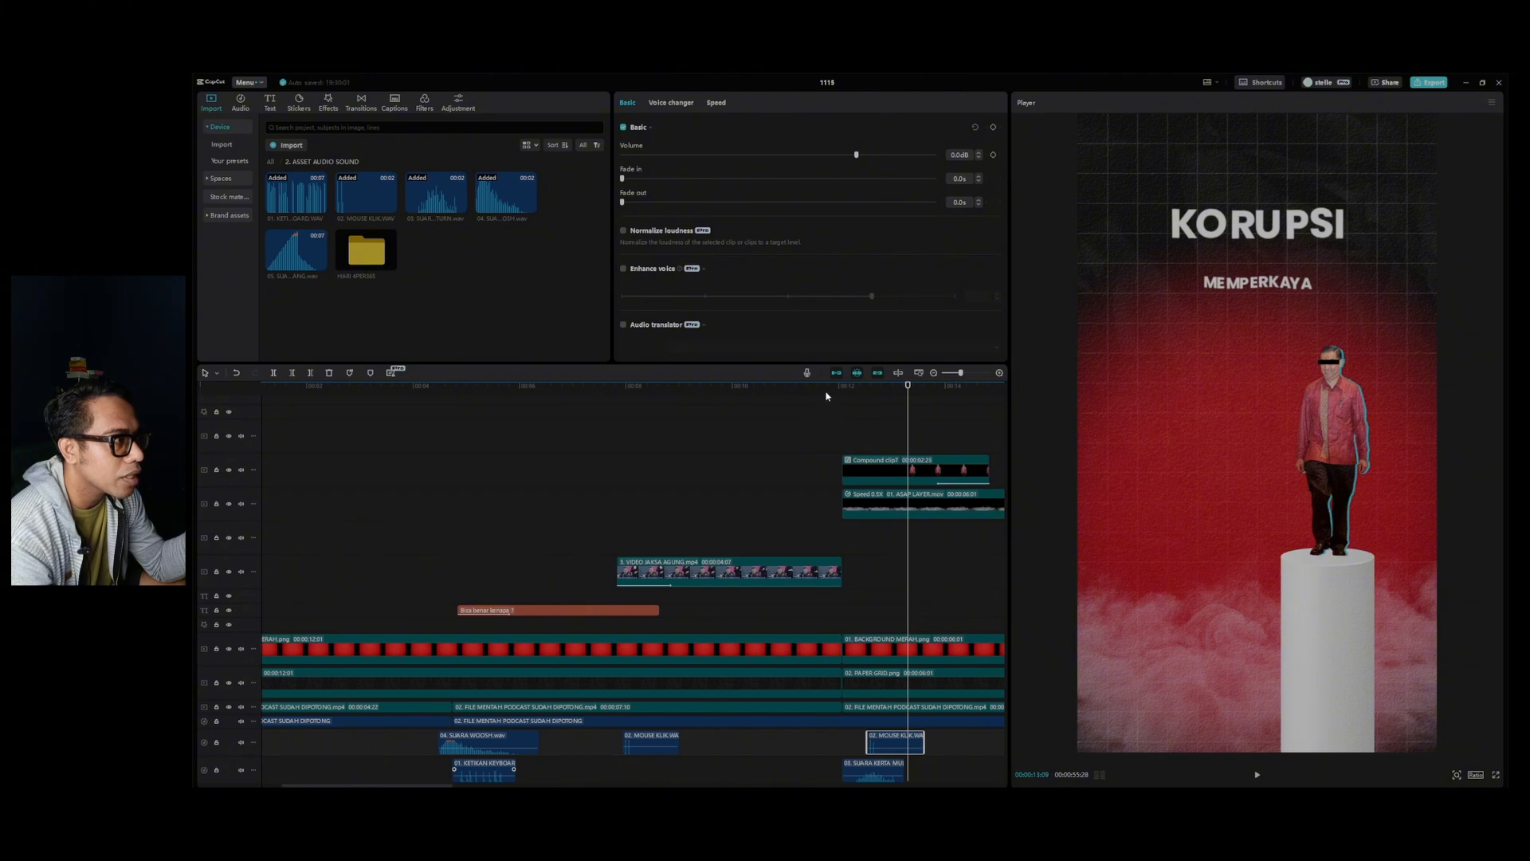
left_click_drag(826, 396, 912, 414)
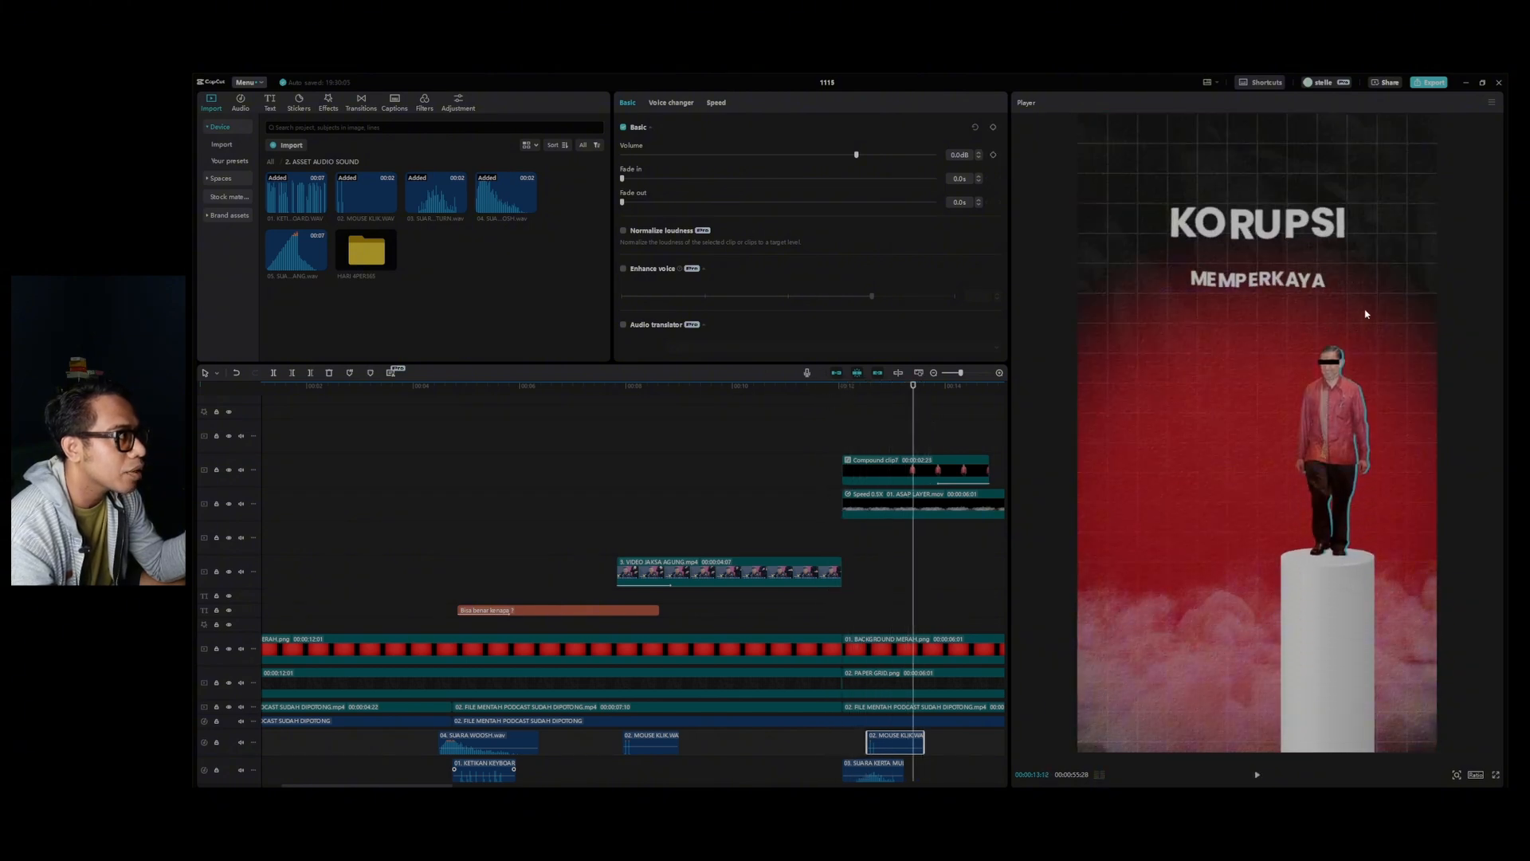
key("Right")
key("Right")
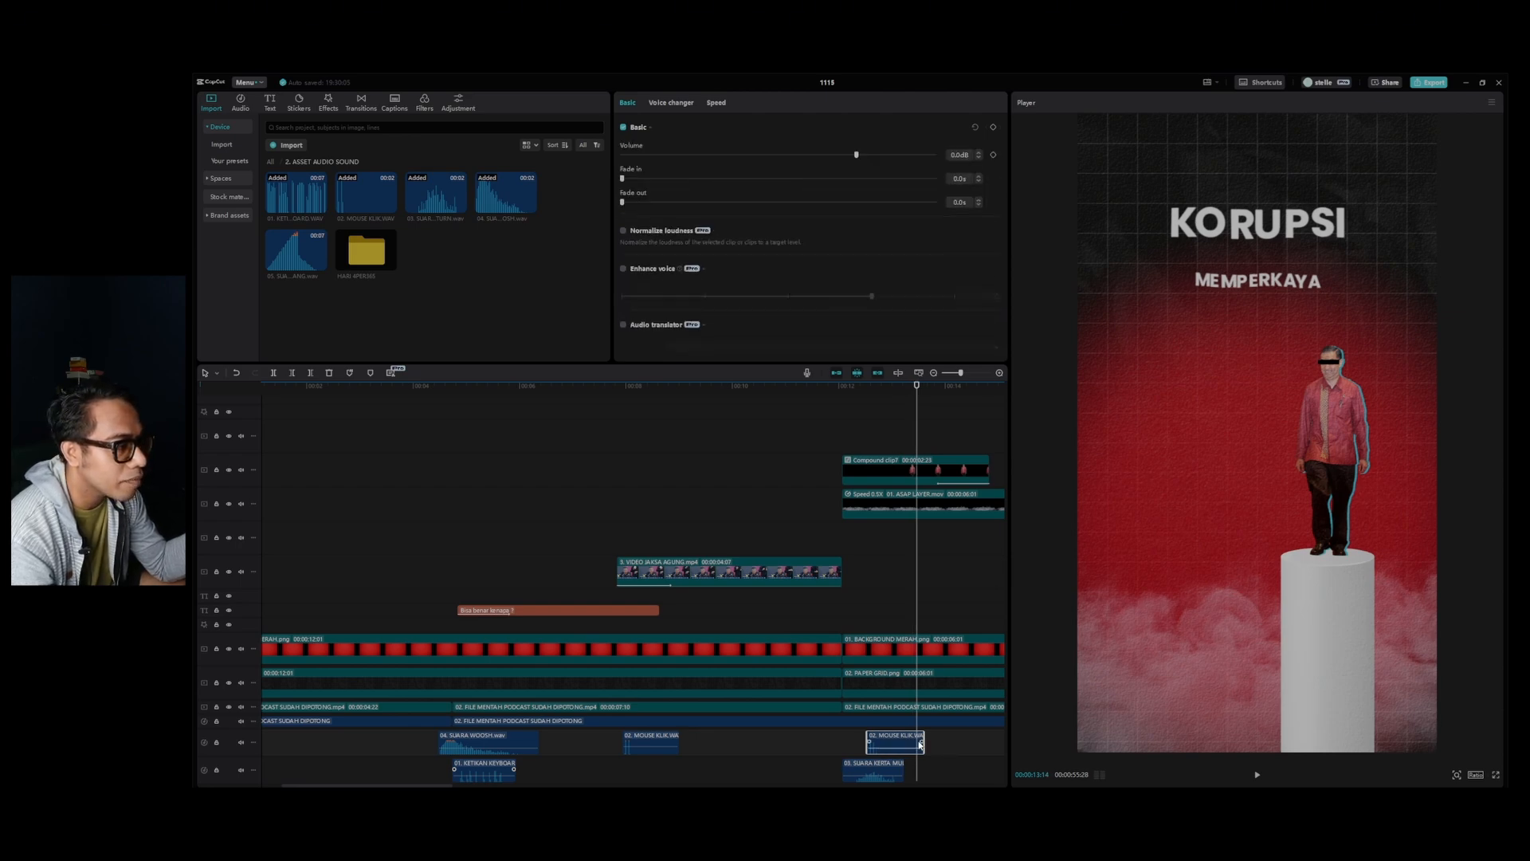
left_click_drag(356, 190, 909, 740)
left_click(848, 397)
key("space")
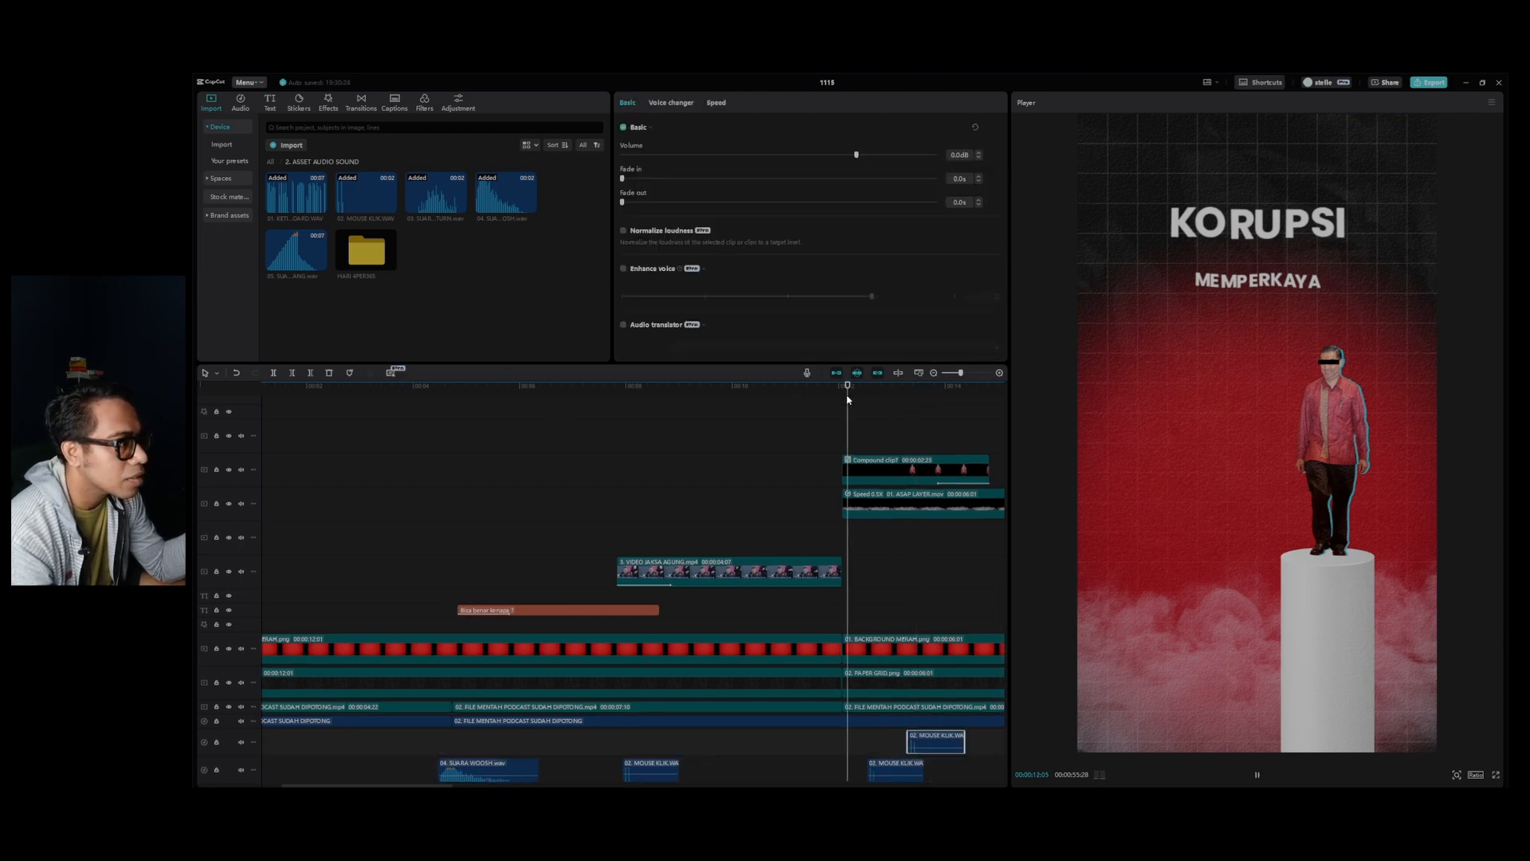
key("space")
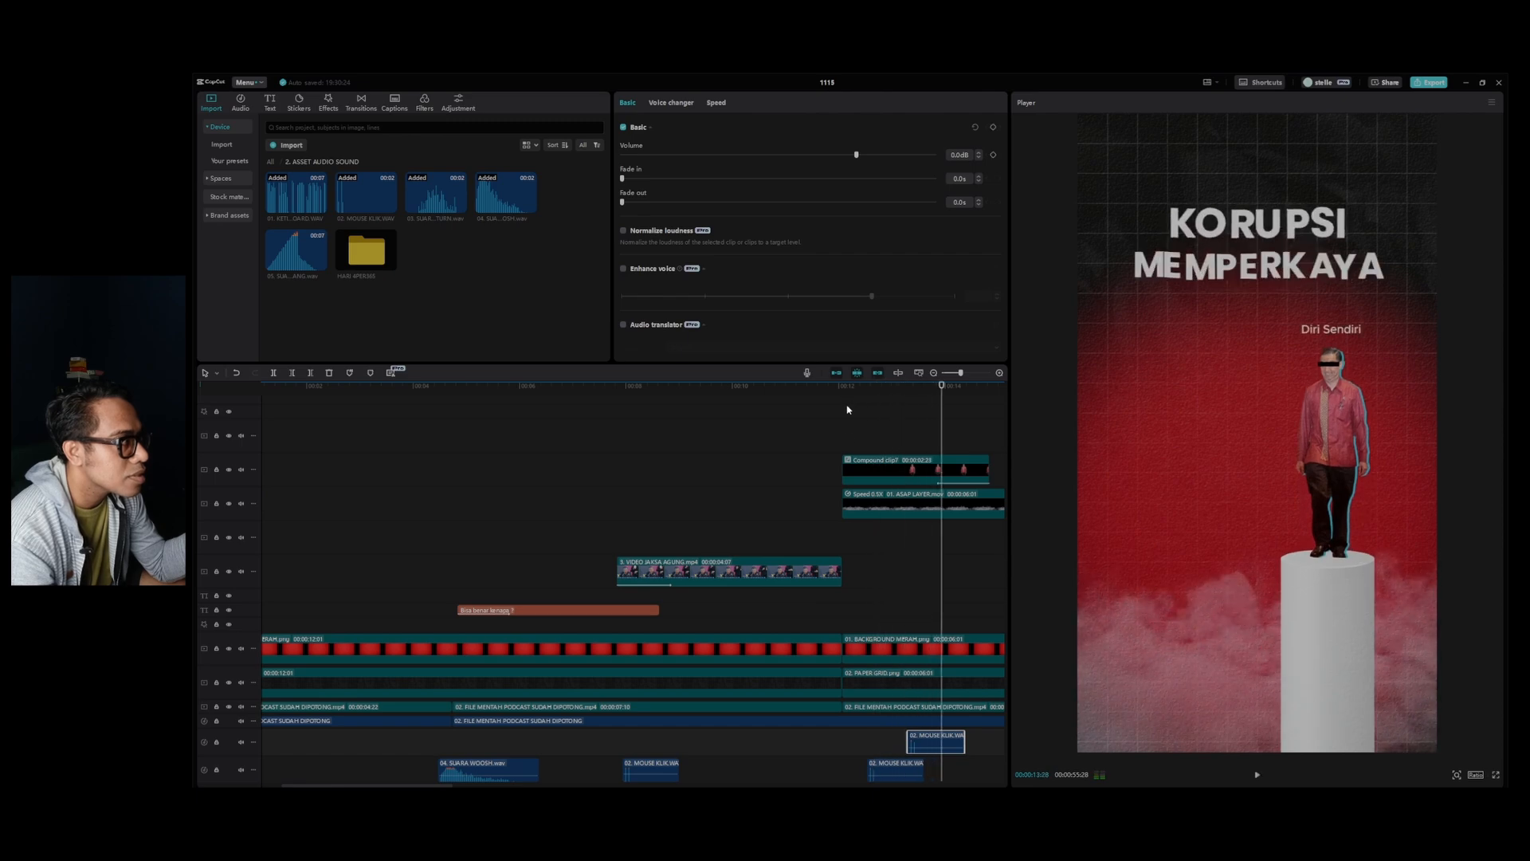
Add 04. SUARA WOOSH.wav at about 00:00:14:04, where the first figure drops away for the man in the suit, and play it back.
scroll(1001, 638, "down", 2)
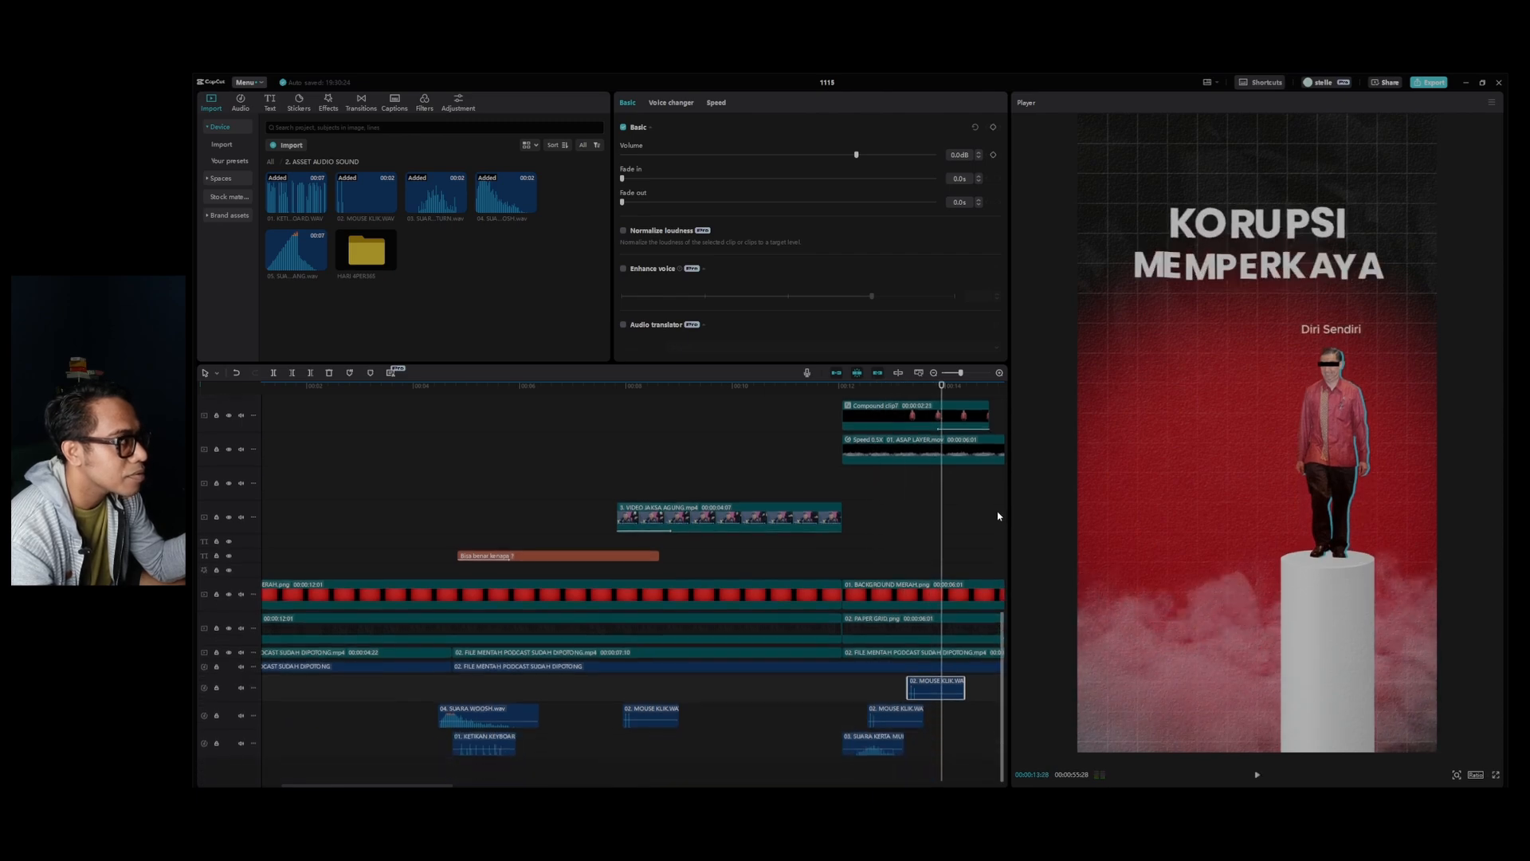
key("space")
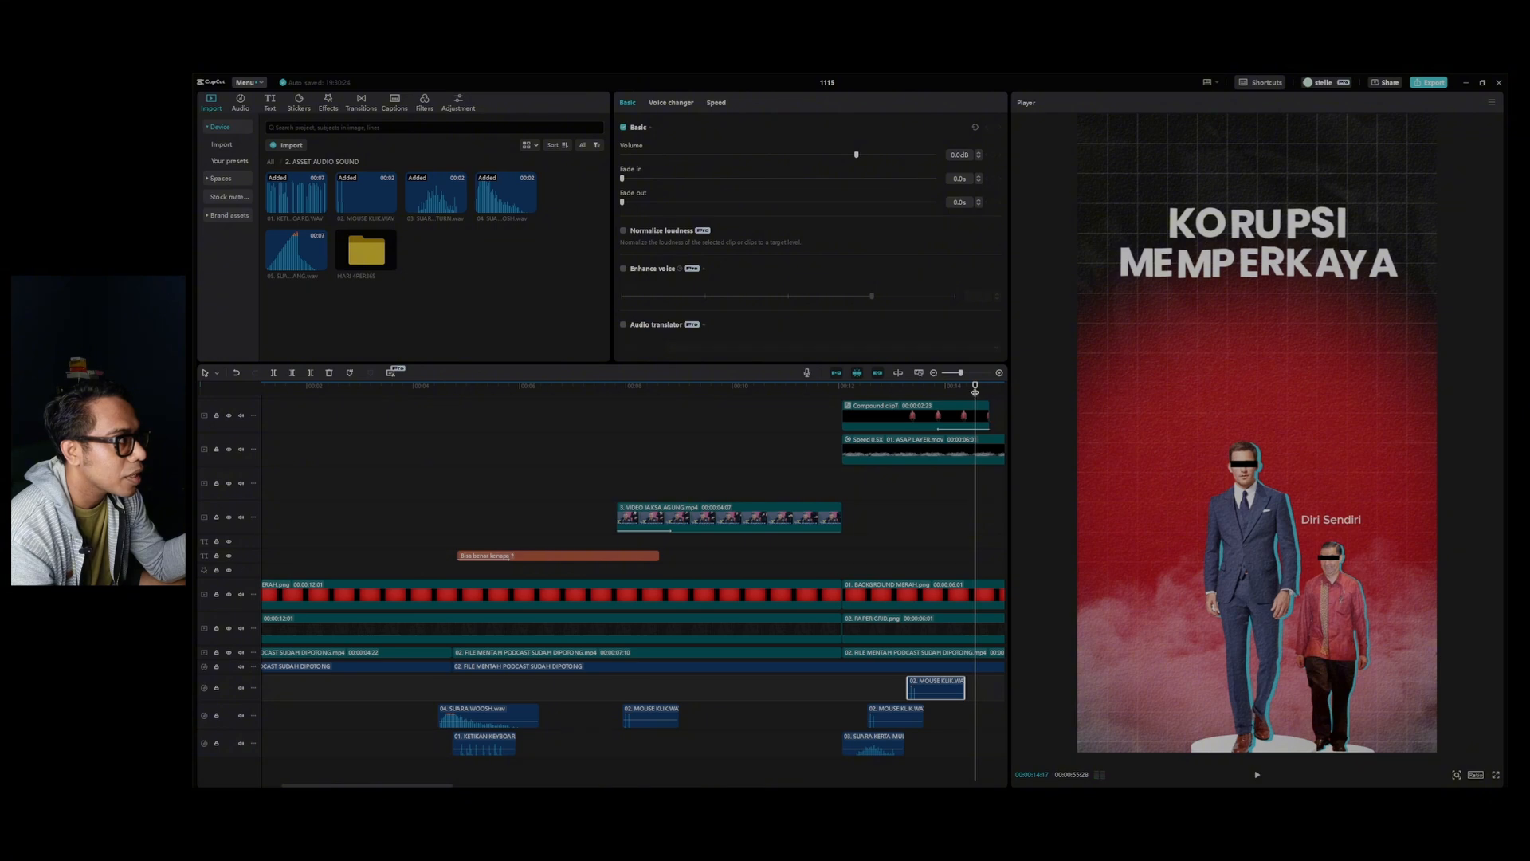
left_click_drag(975, 391, 953, 415)
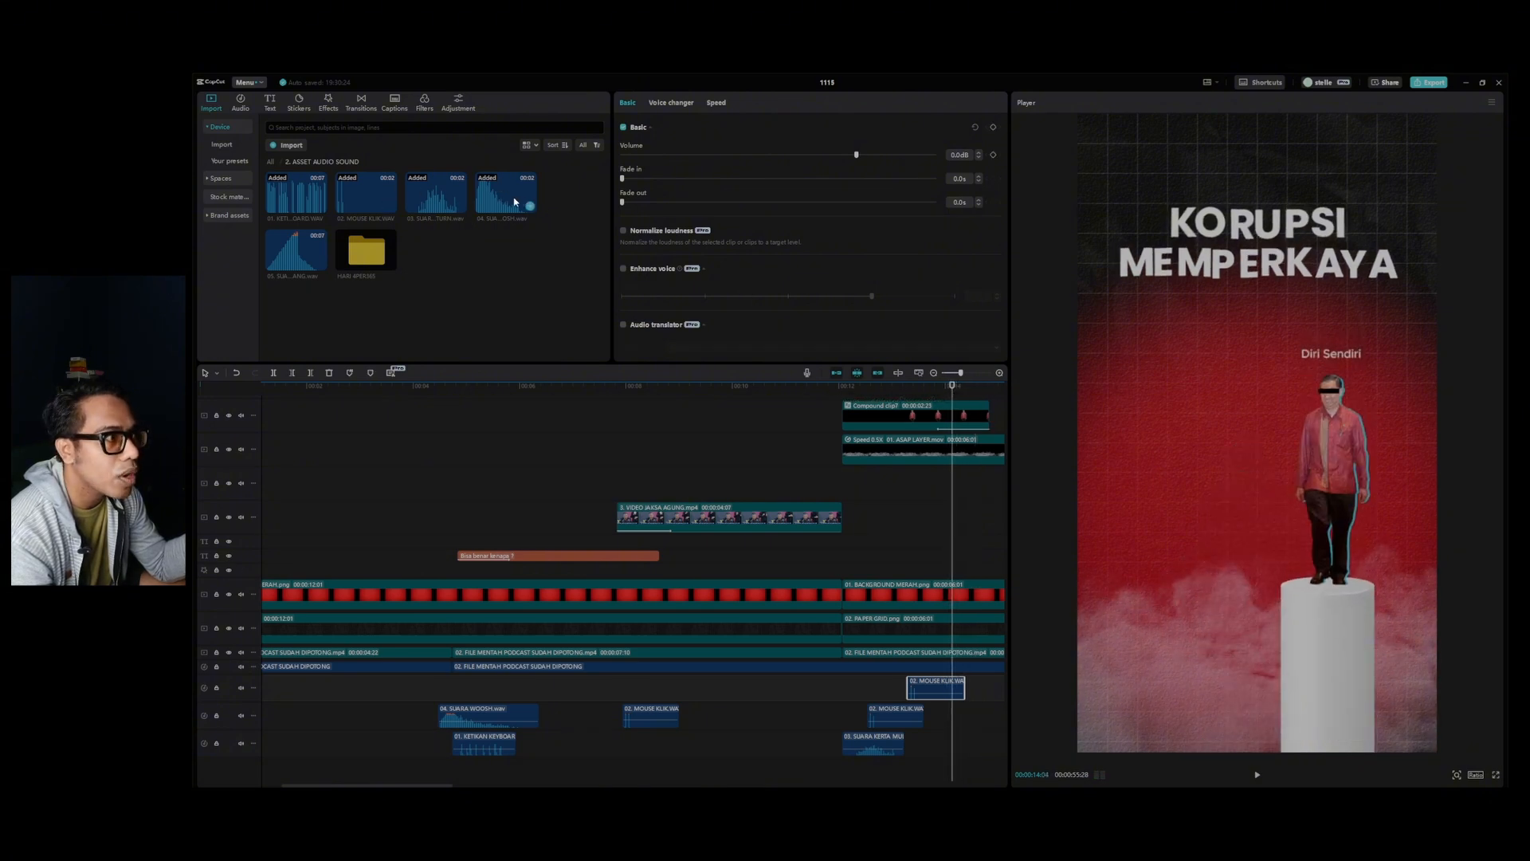
left_click_drag(514, 202, 992, 741)
key("space")
Add the 03. SUARA KERTA MULTIPLE TURN sound where the building appears beside the man in the suit, and play it back.
key("space")
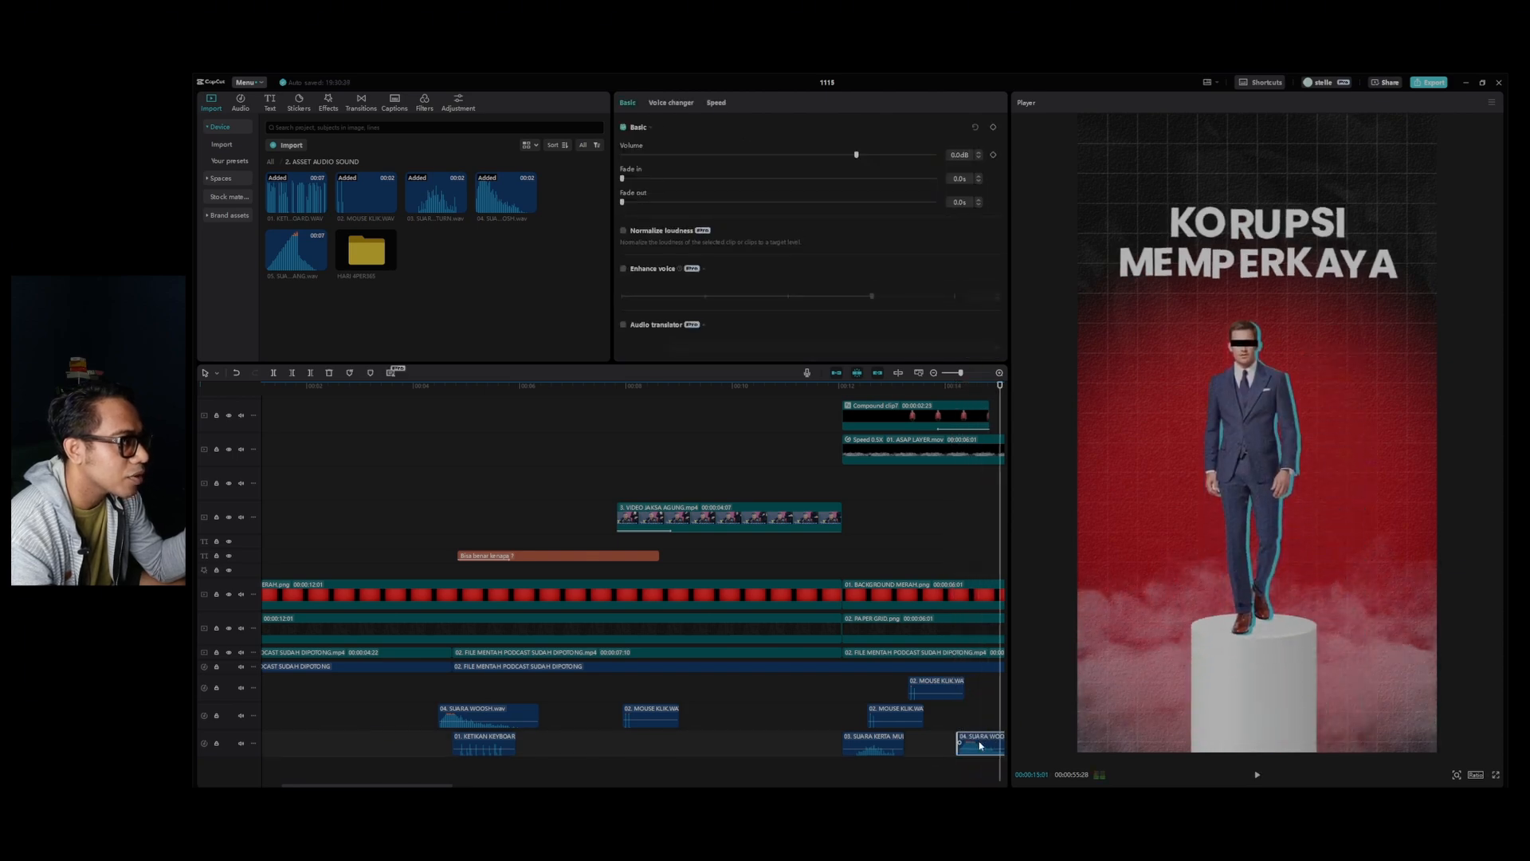
key("space")
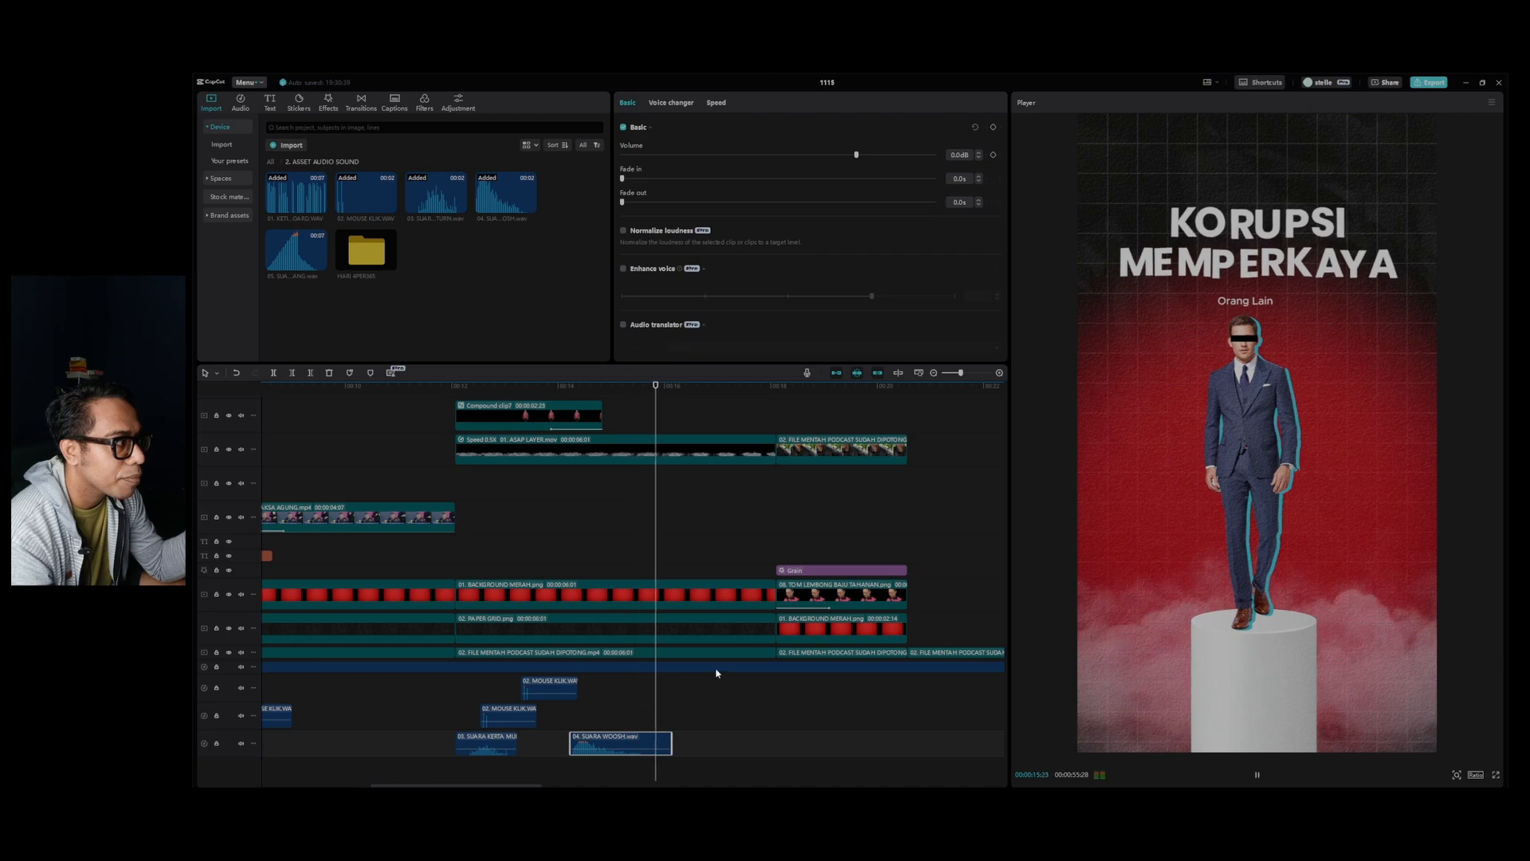
key("space")
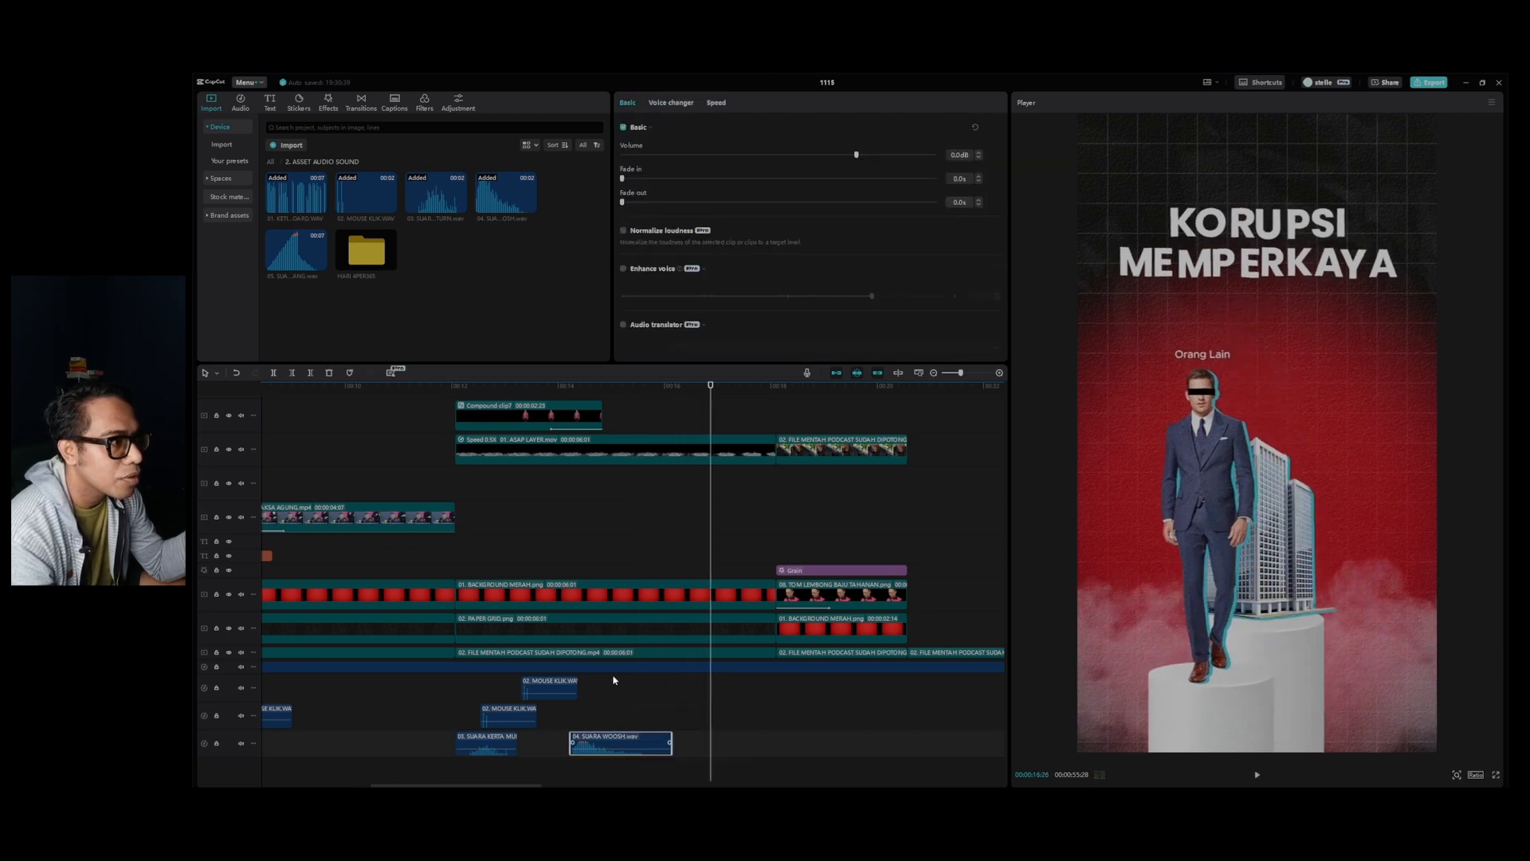
key("ctrl+v")
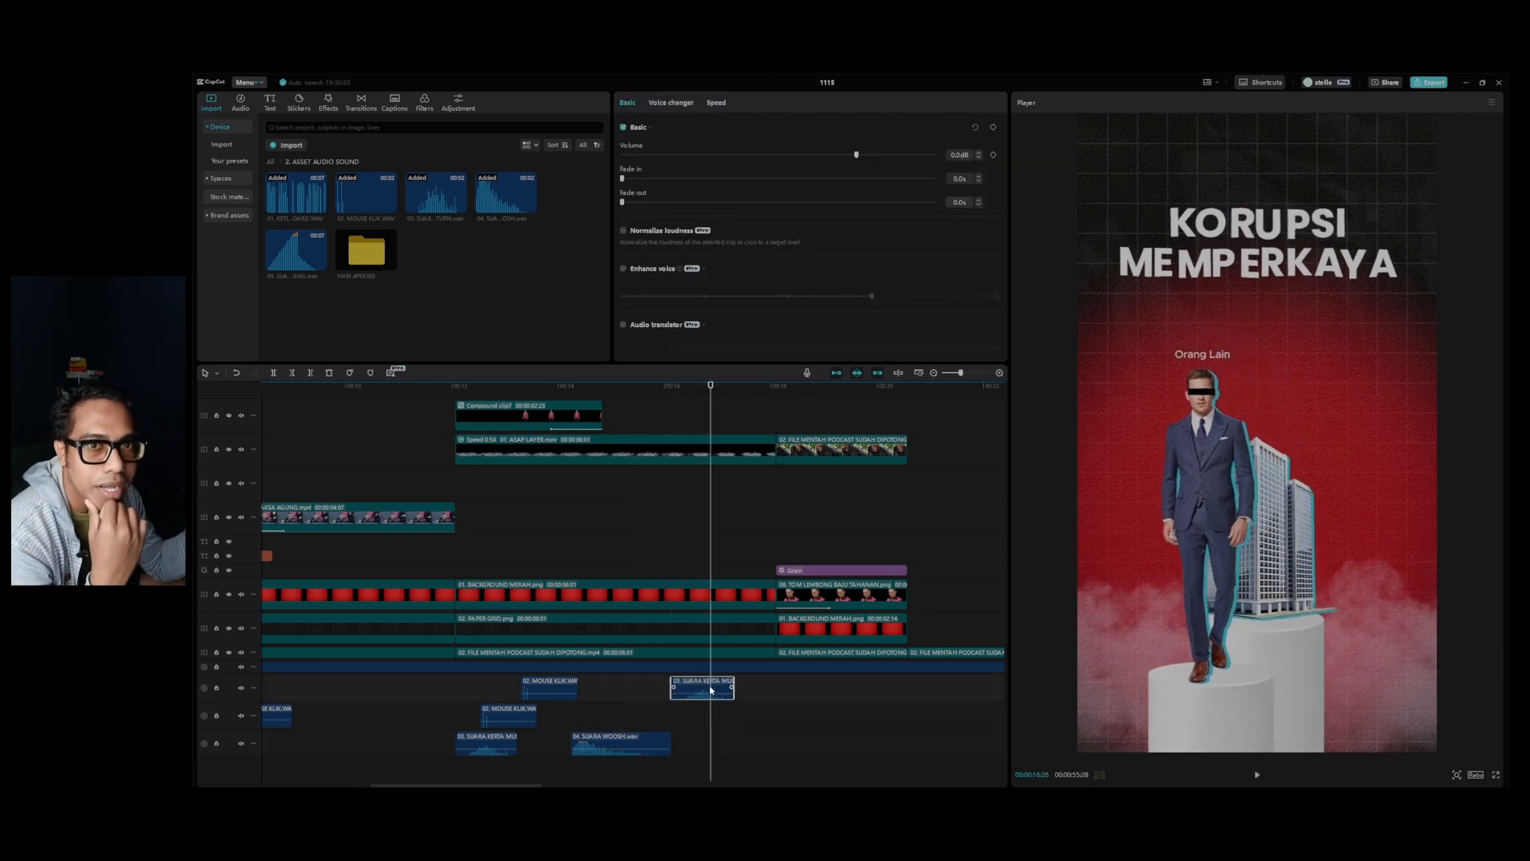
left_click(636, 386)
key("space")
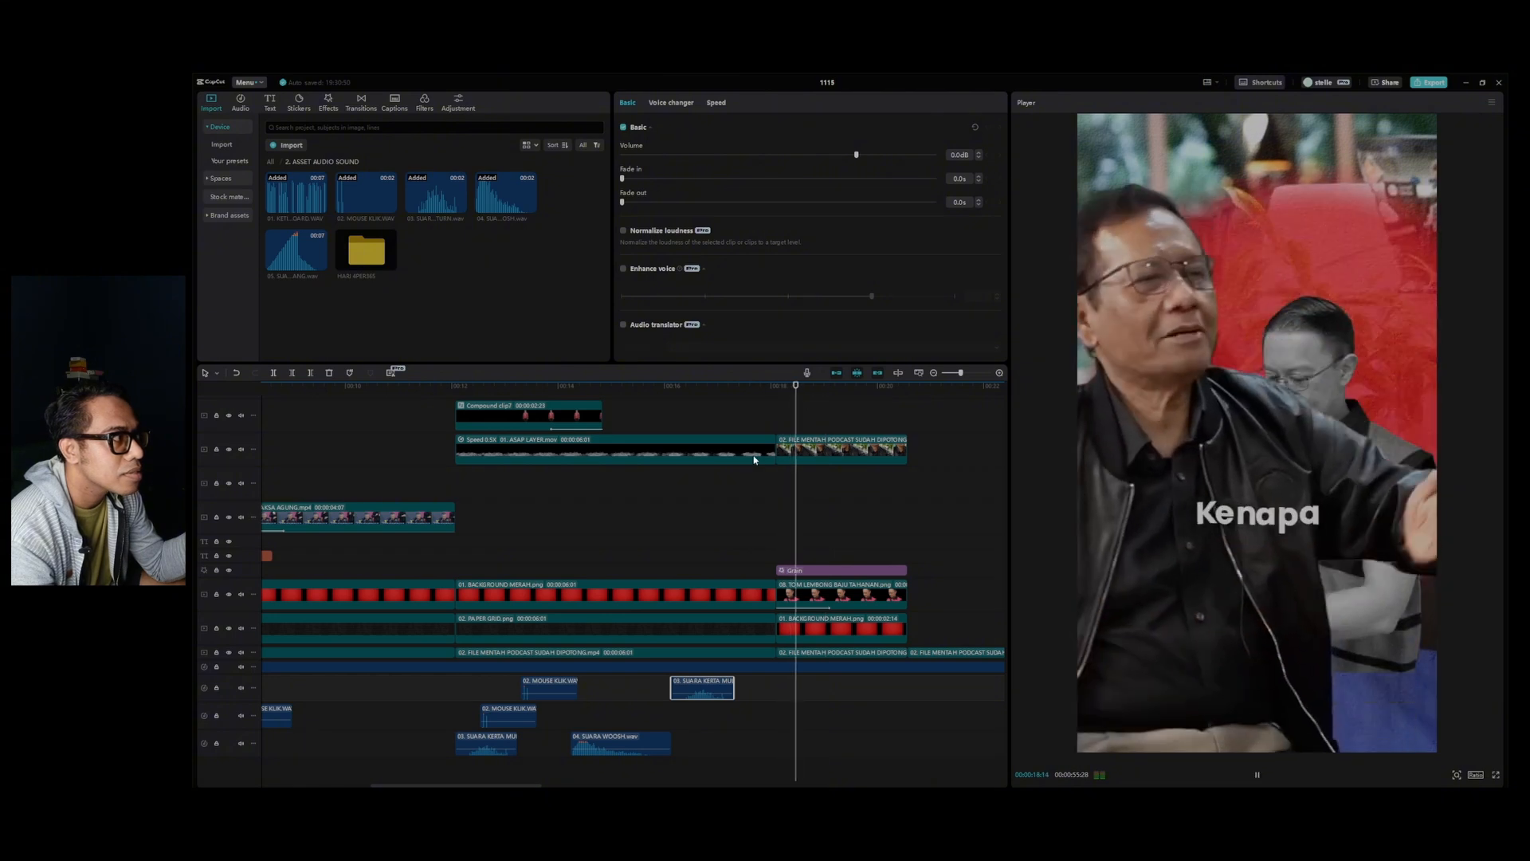
key("space")
Add 03. SUARA KERTA MULTIPLE TURN around the start of the podcast cutout scene at 00:00:18:00, and play it back.
left_click_drag(812, 387, 776, 387)
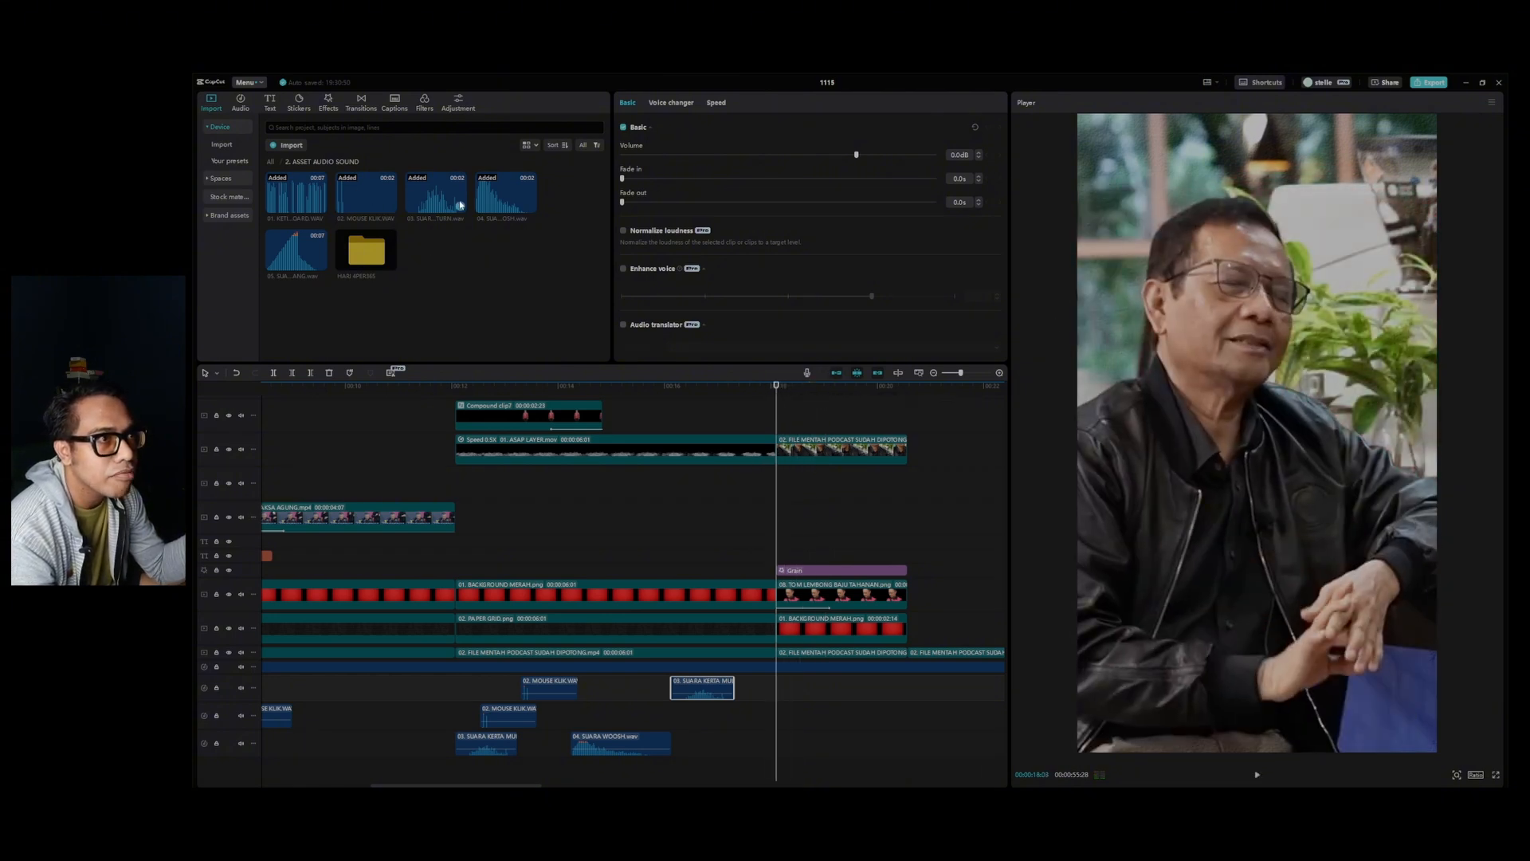
left_click_drag(460, 205, 804, 688)
key("space")
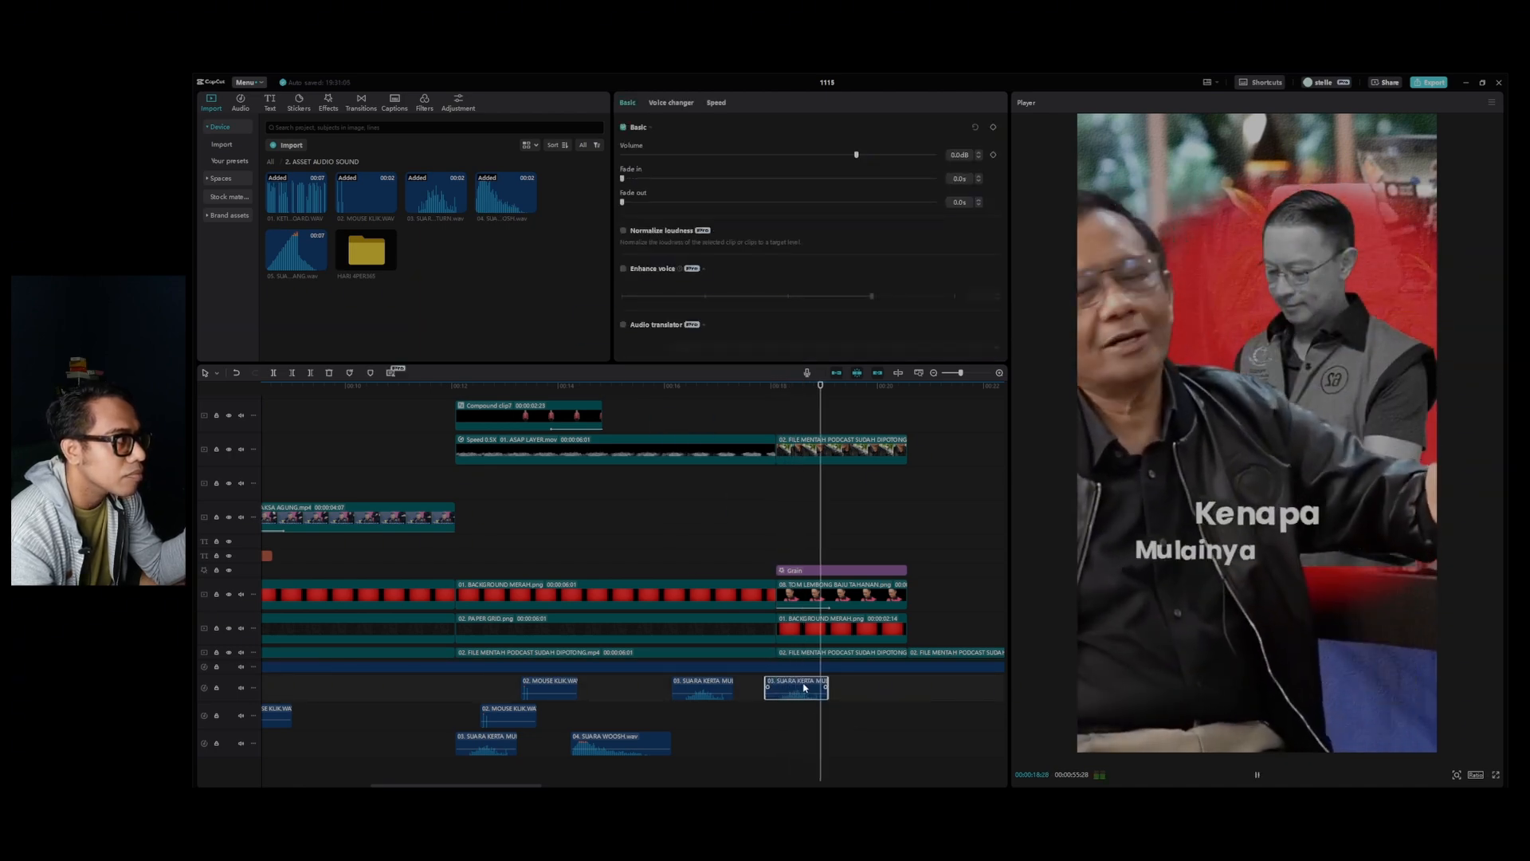
key("space")
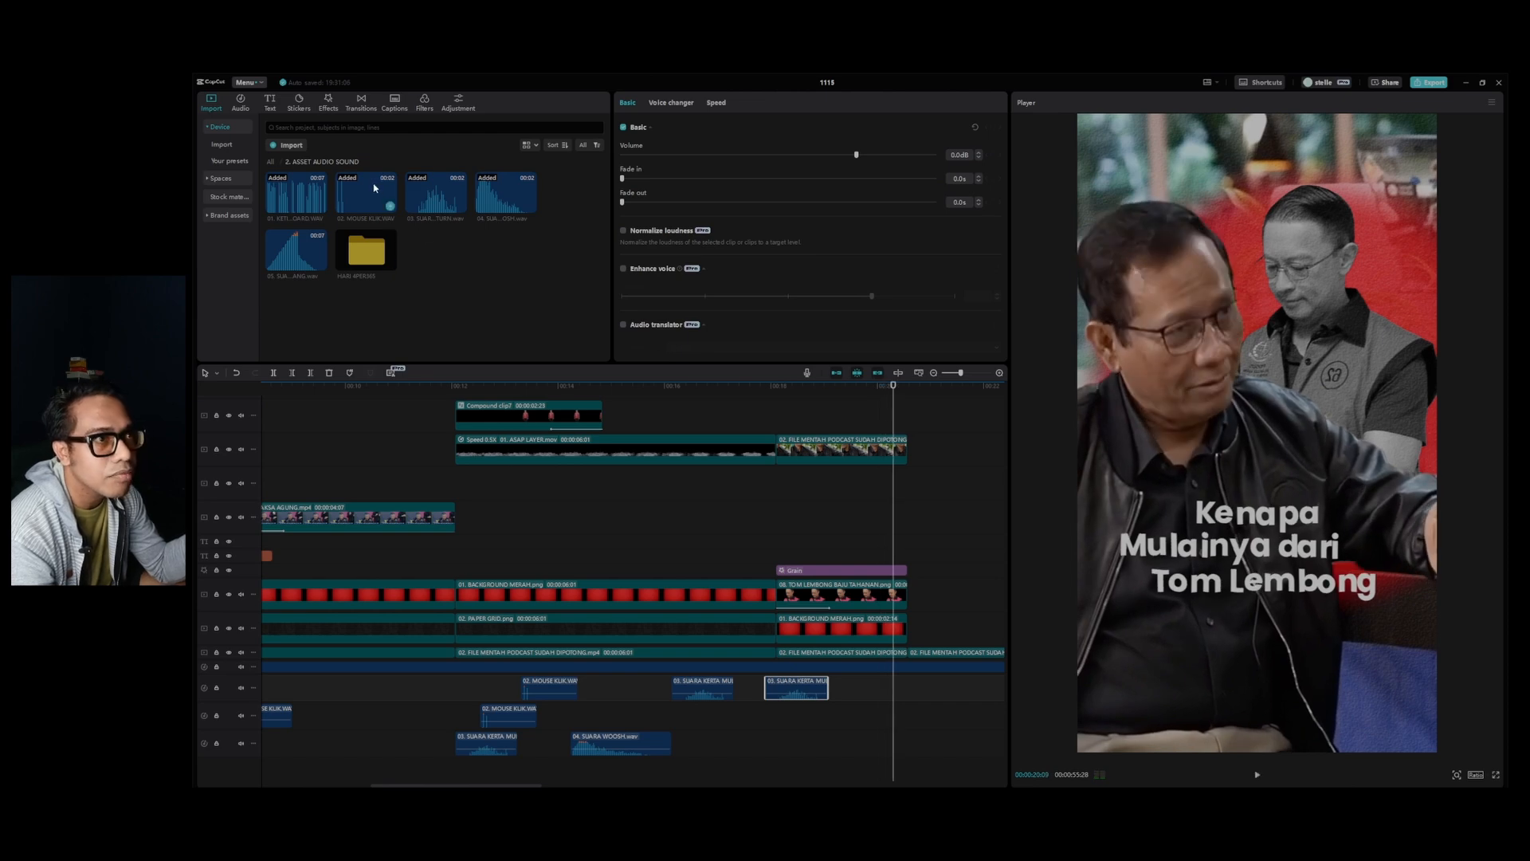
Add 02. MOUSE KLIK.WAV where the word "Kenapa" appears, and play that part back.
left_click_drag(374, 188, 807, 715)
left_click(785, 388)
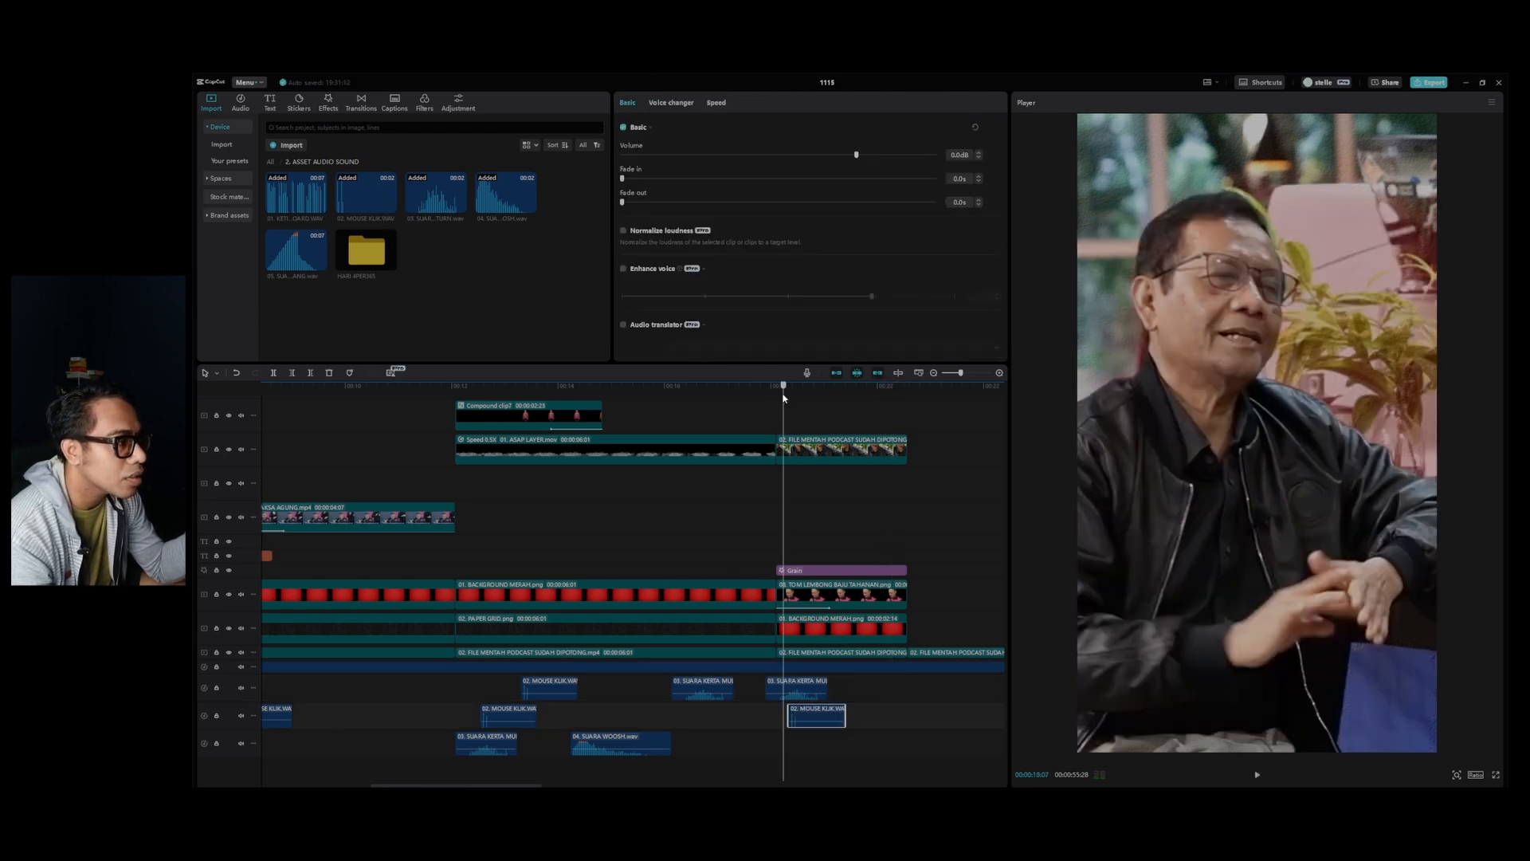
scroll(794, 446, "up", 4)
left_click(805, 400)
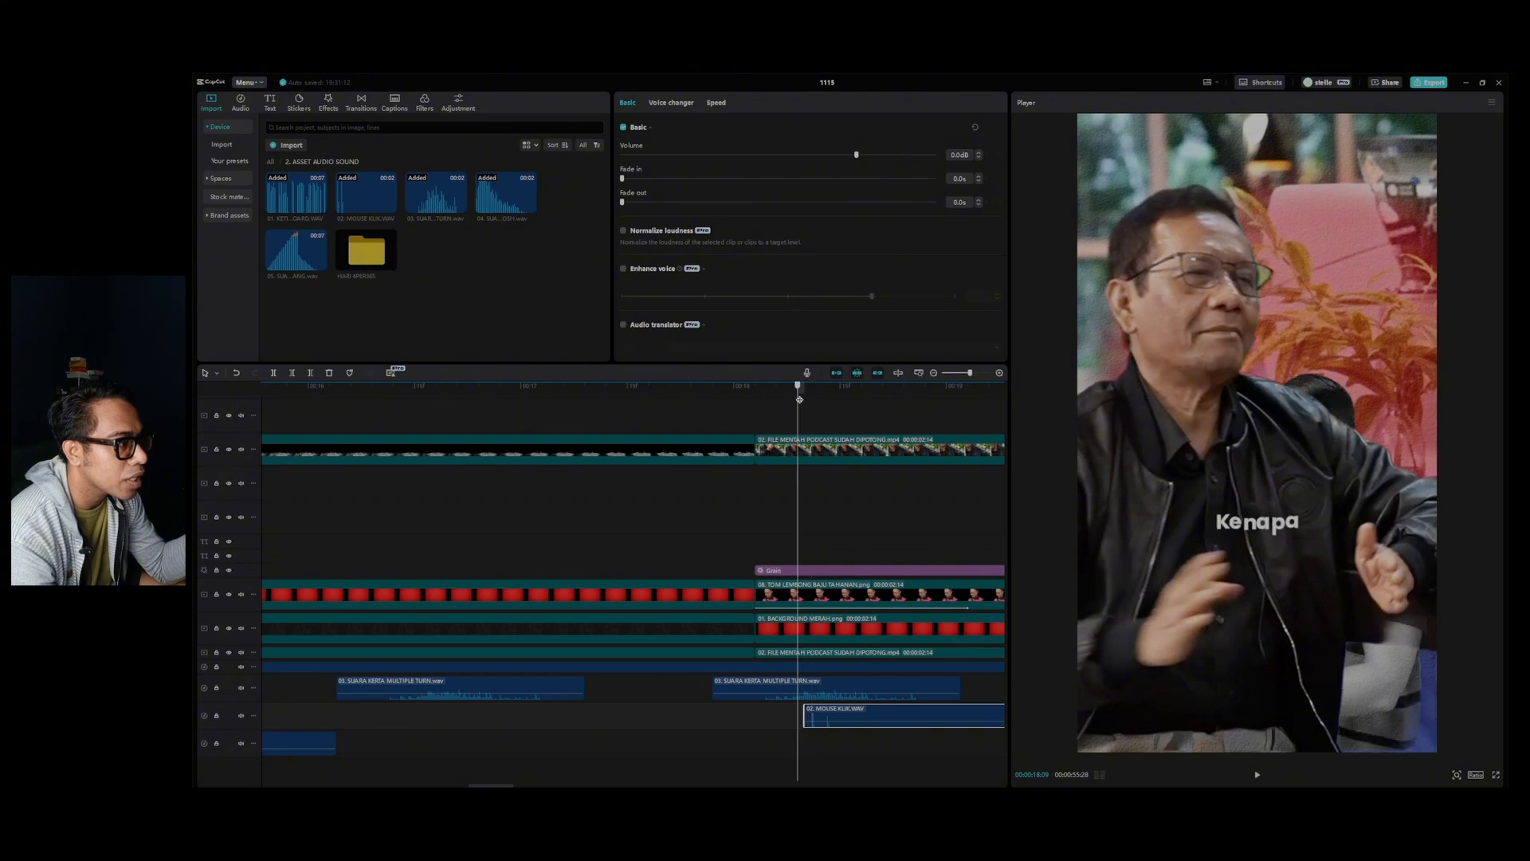
key("space")
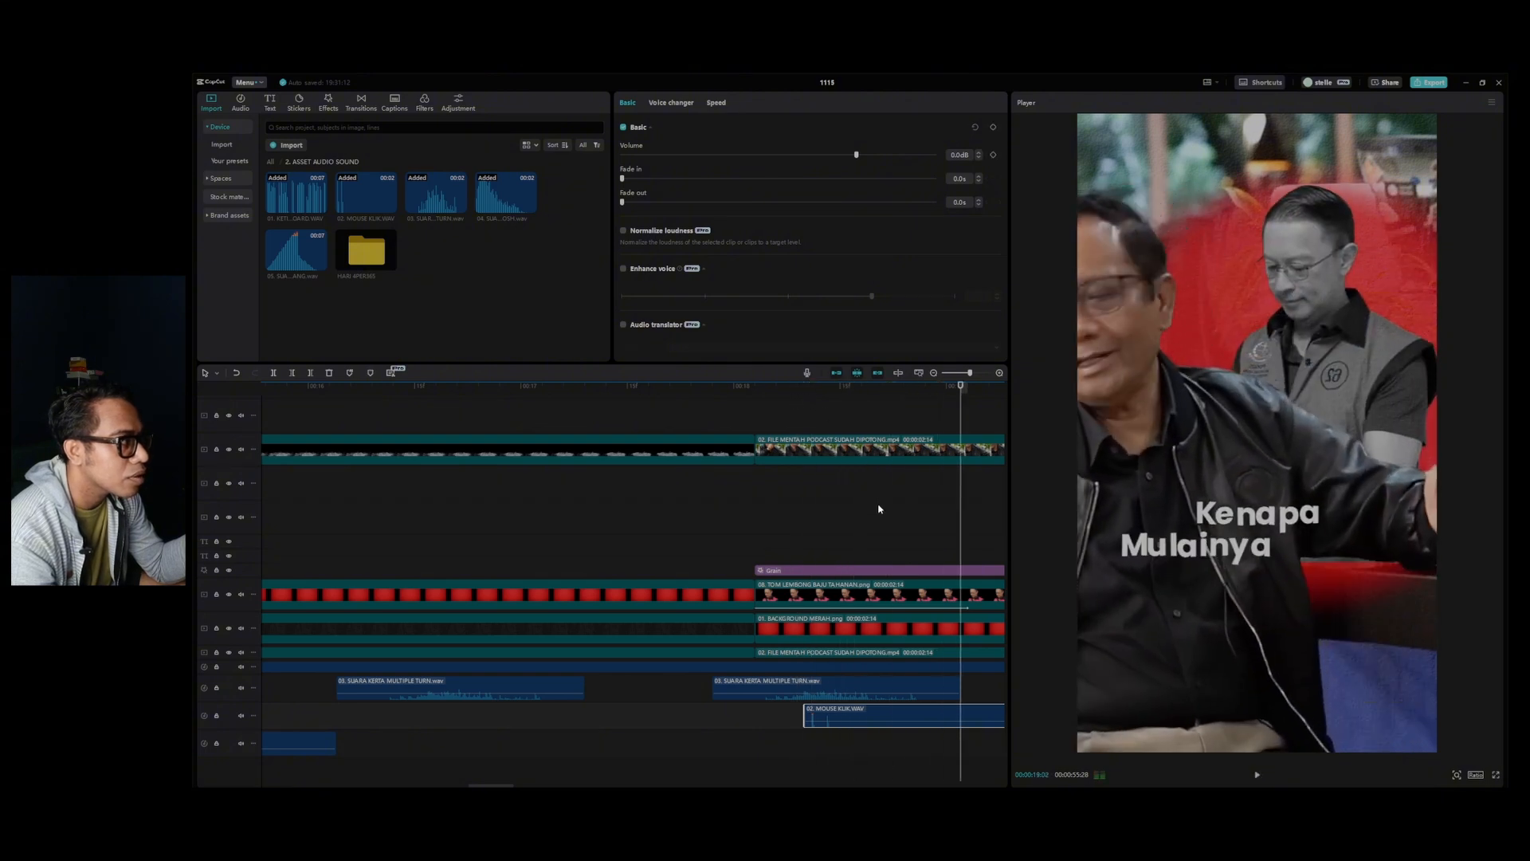
Add another 02. MOUSE KLIK.WAV on the lowest audio track where "Mulainya" appears, and play the word animations back.
key("Left")
key("Left")
key("Left")
key("Left")
key("Left")
key("Left")
key("Left")
key("Left")
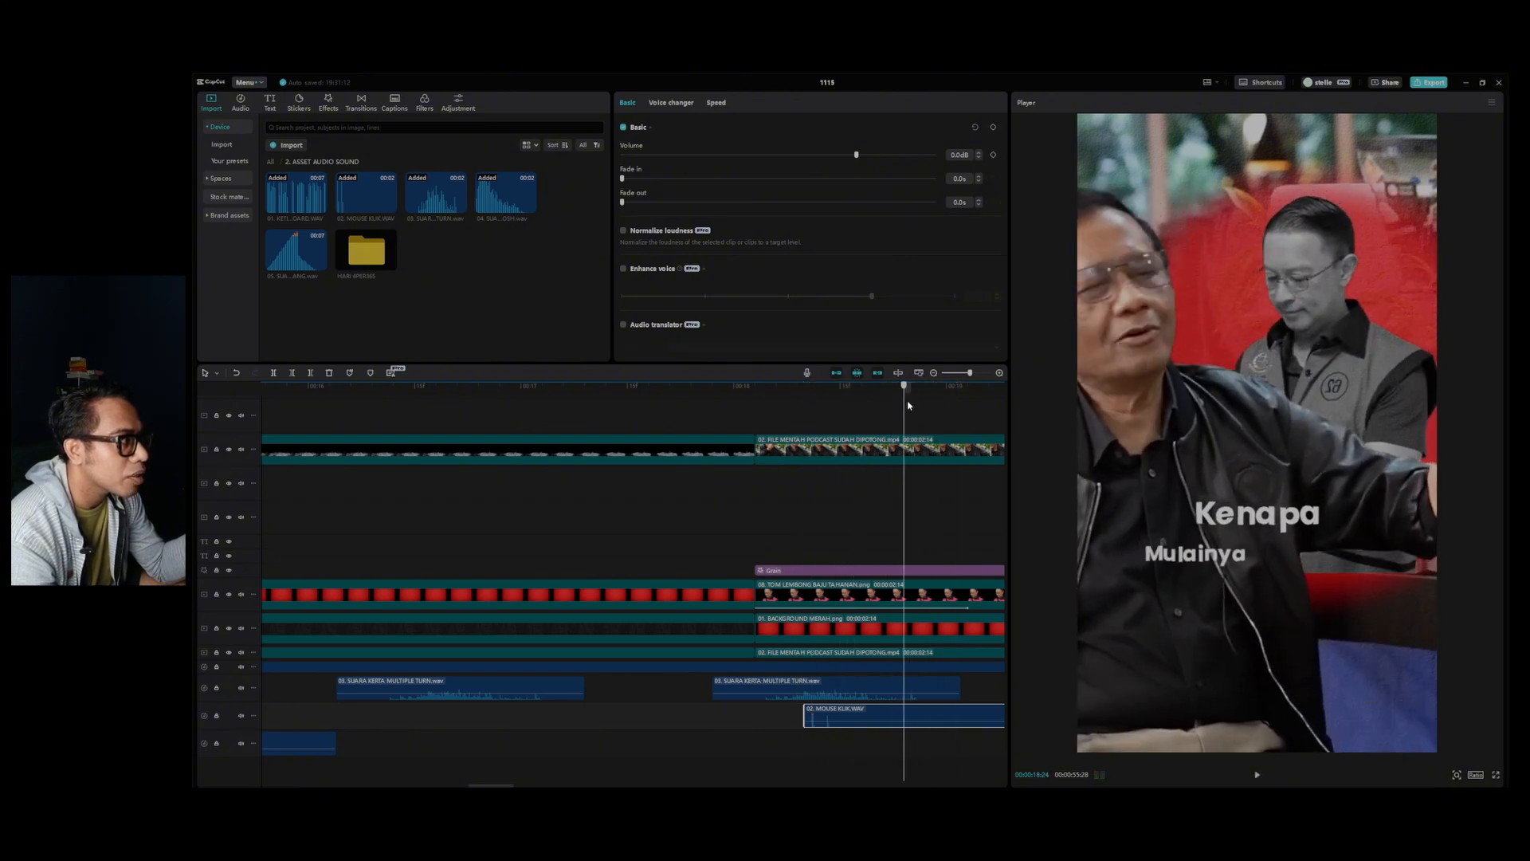
left_click_drag(390, 208, 899, 745)
left_click(765, 417)
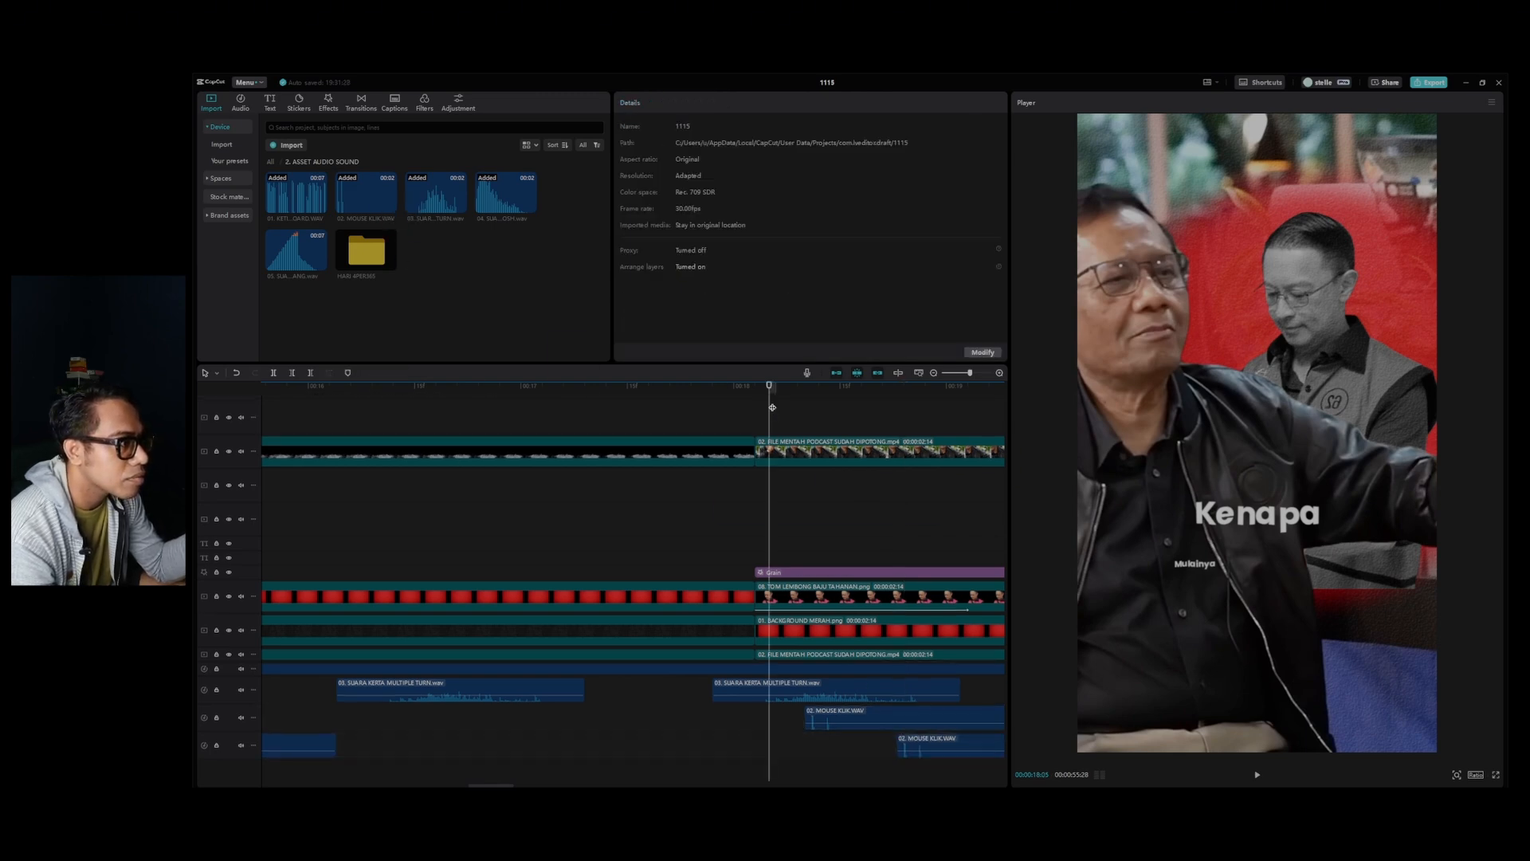
key("space")
key("space")
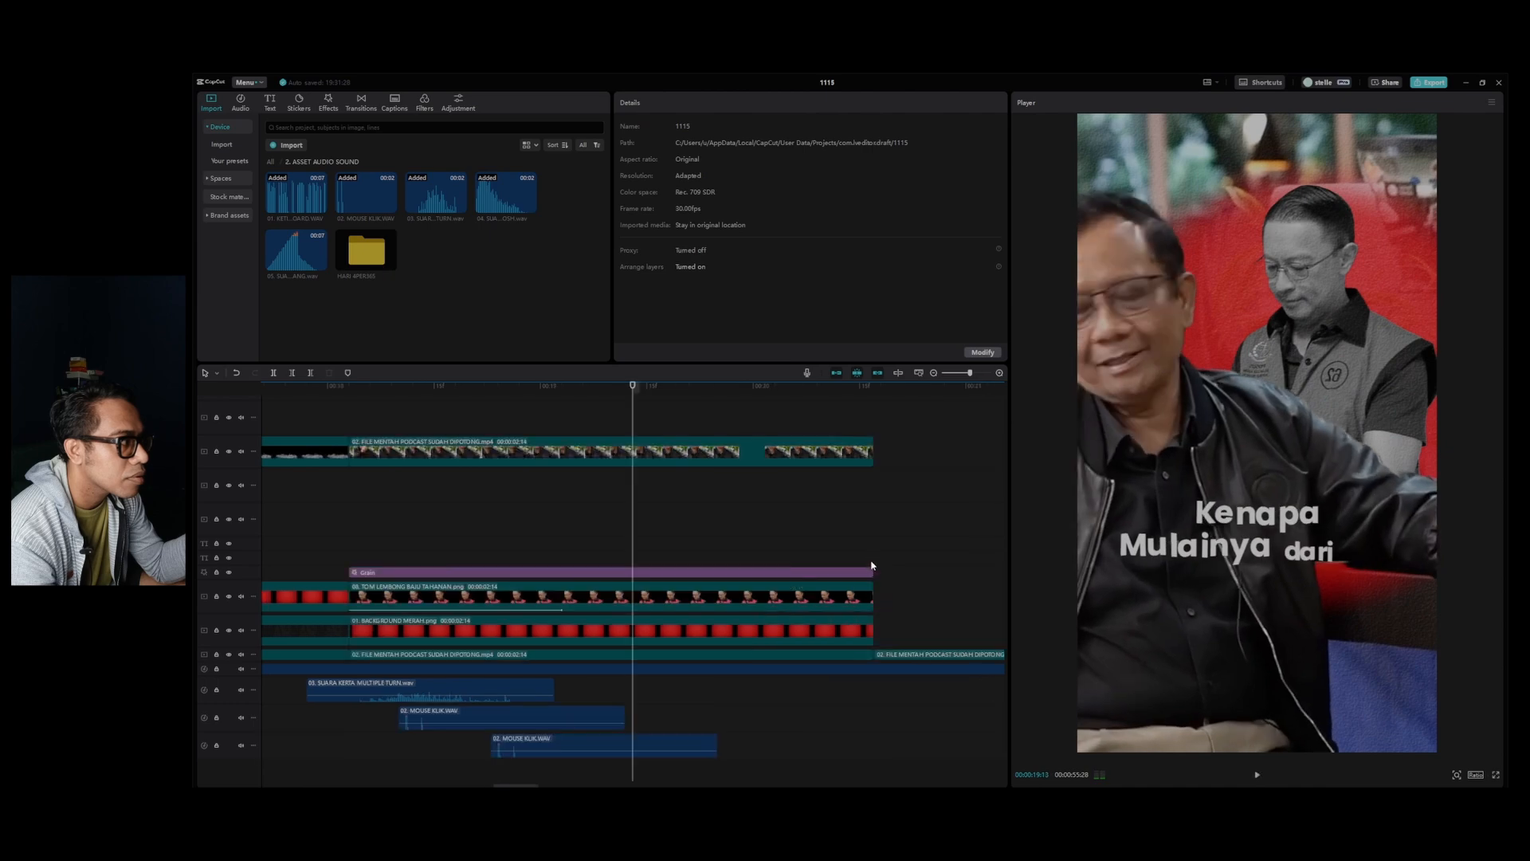
Add 02. MOUSE KLIK.WAV on a new lowest audio track where the word "dari" appears, and play that part back.
key("Left")
key("Left")
key("Left")
key("Left")
key("Left")
key("Left")
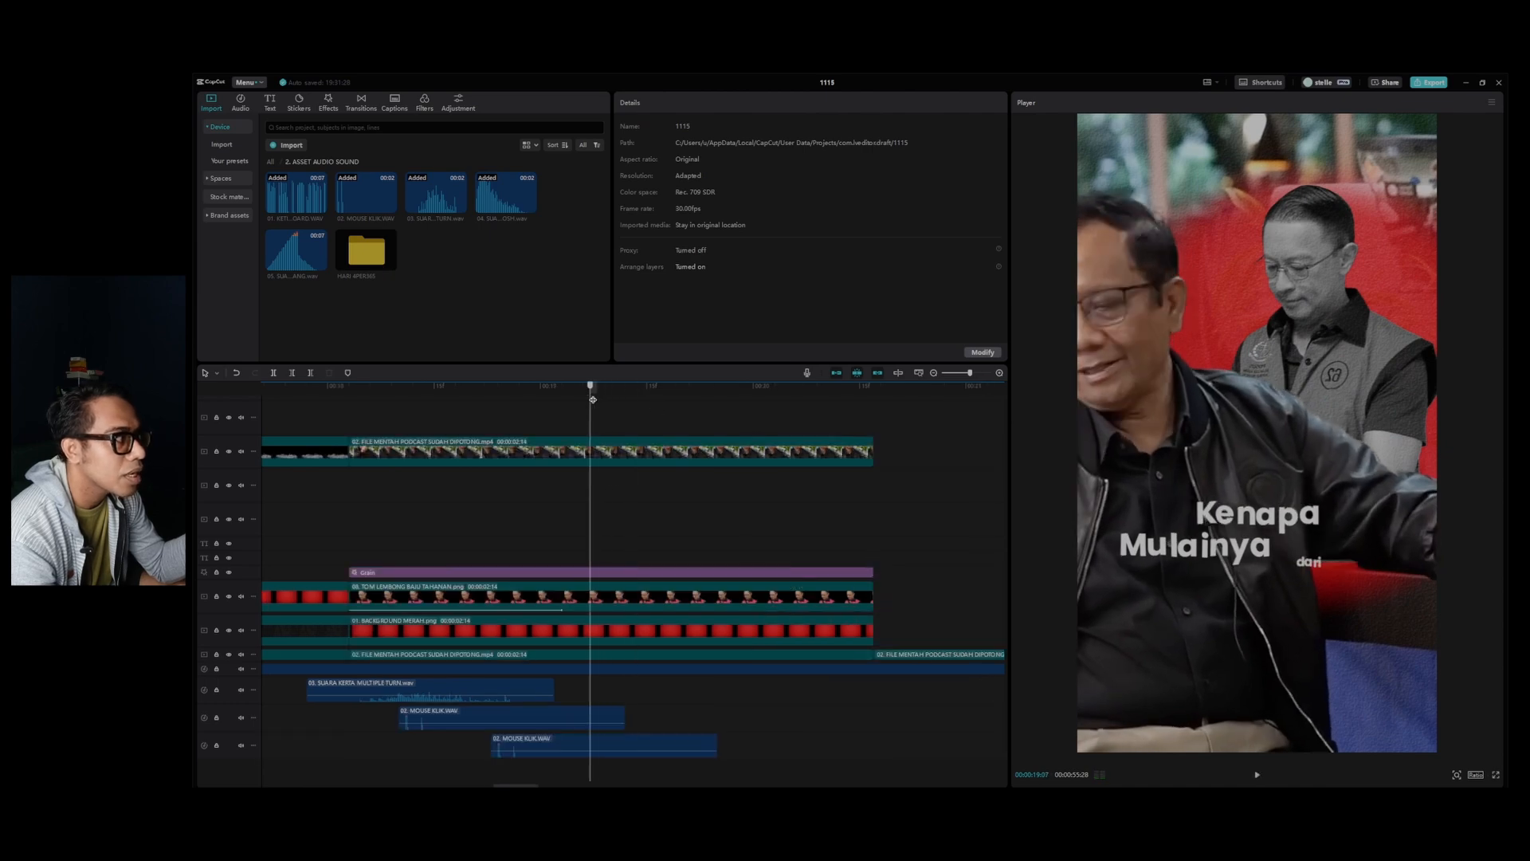
key("Right")
key("Right")
key("Right")
key("Right")
key("Right")
key("Right")
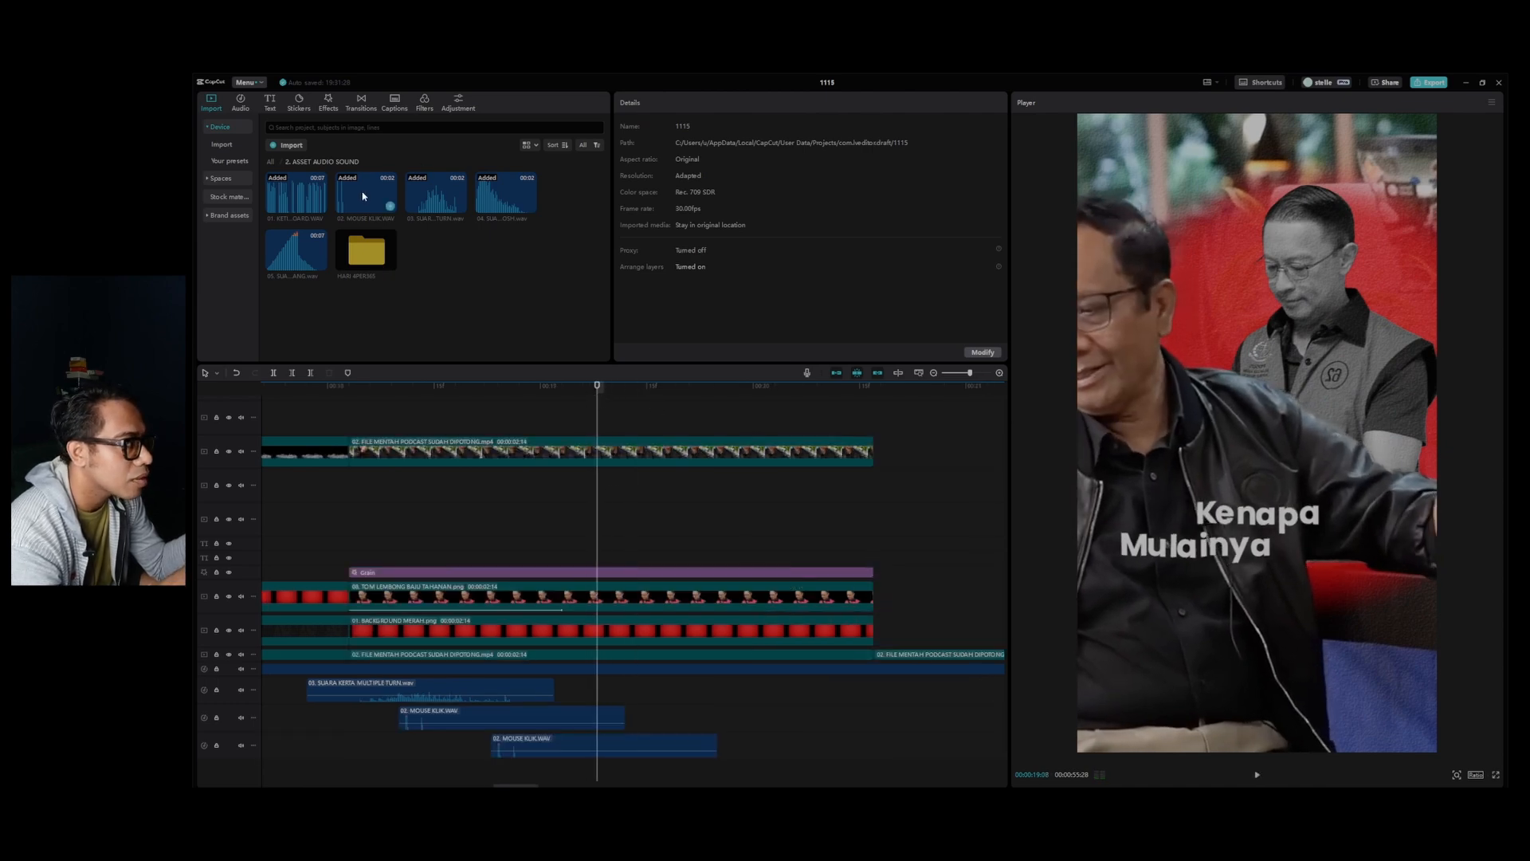
key("Left")
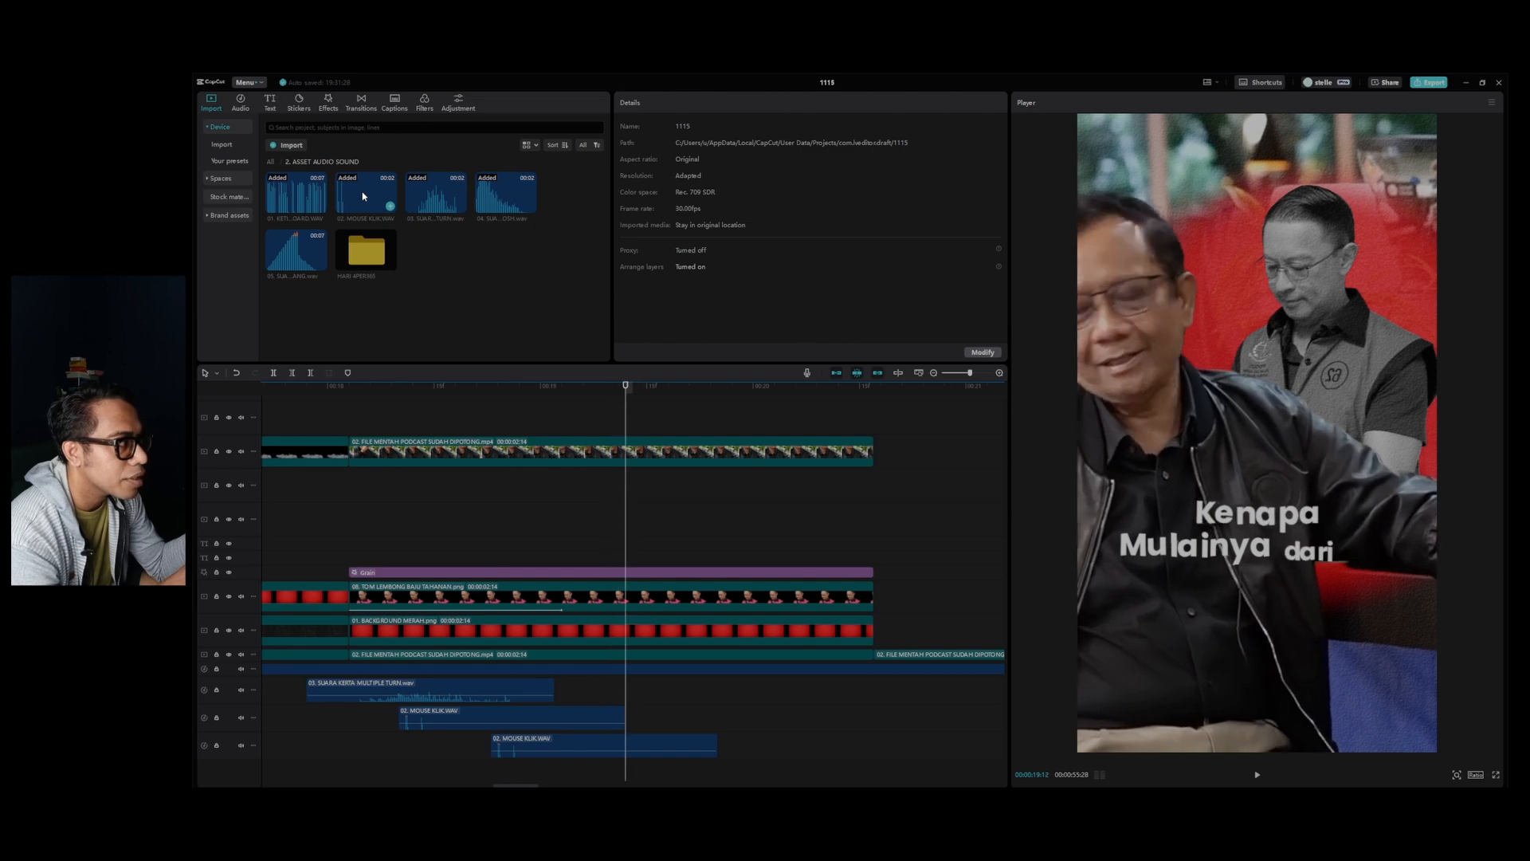
left_click_drag(362, 195, 657, 767)
key("space")
key("space")
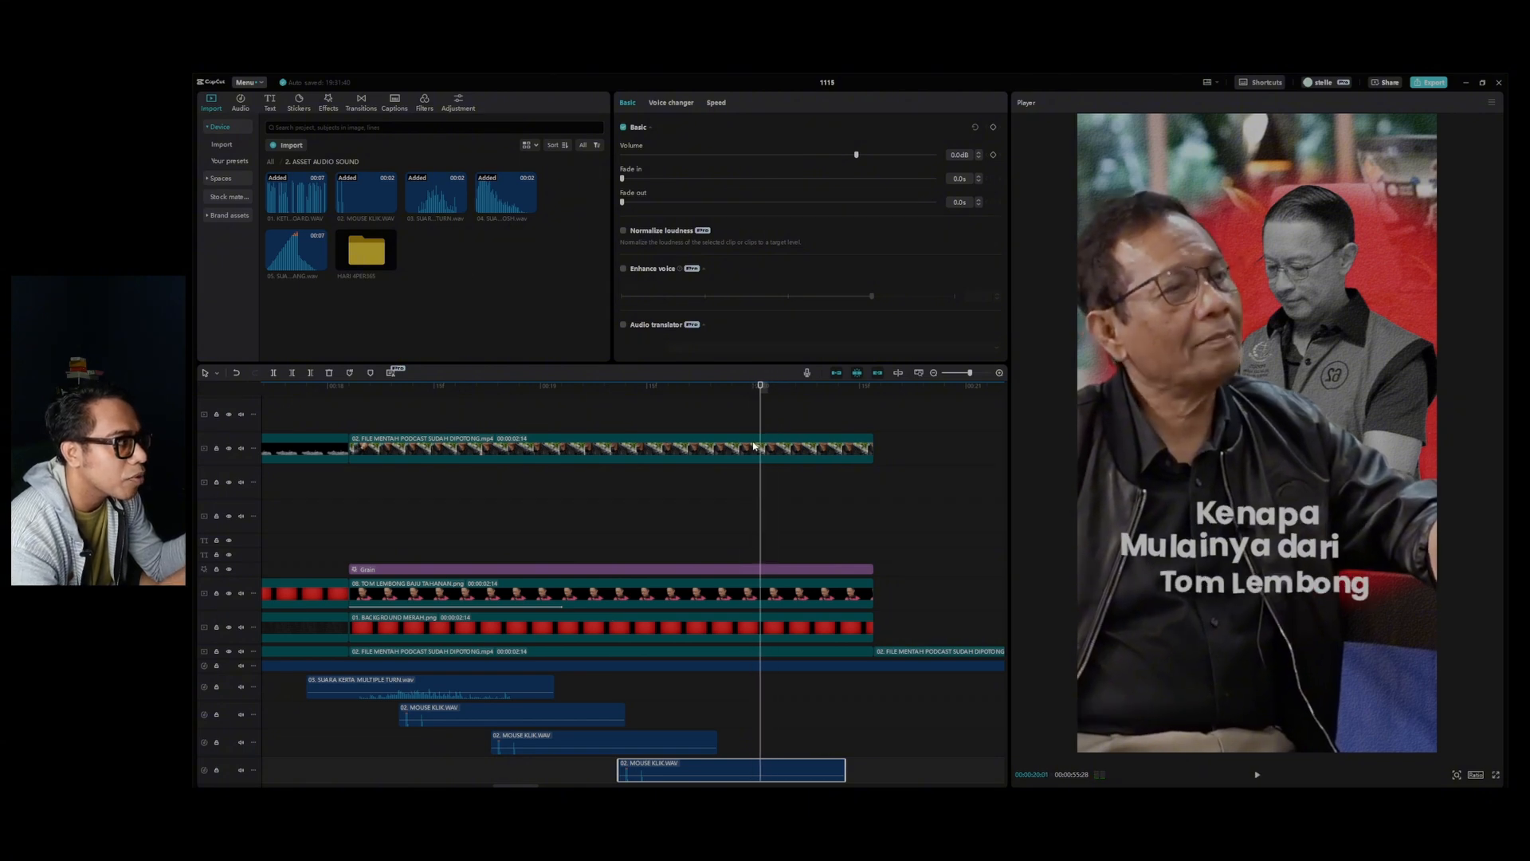
Add another 02. MOUSE KLIK.WAV where "Tom Lembong" appears, and play the whole cutout scene back from just before its start.
key("Left")
left_click_drag(383, 198, 755, 759)
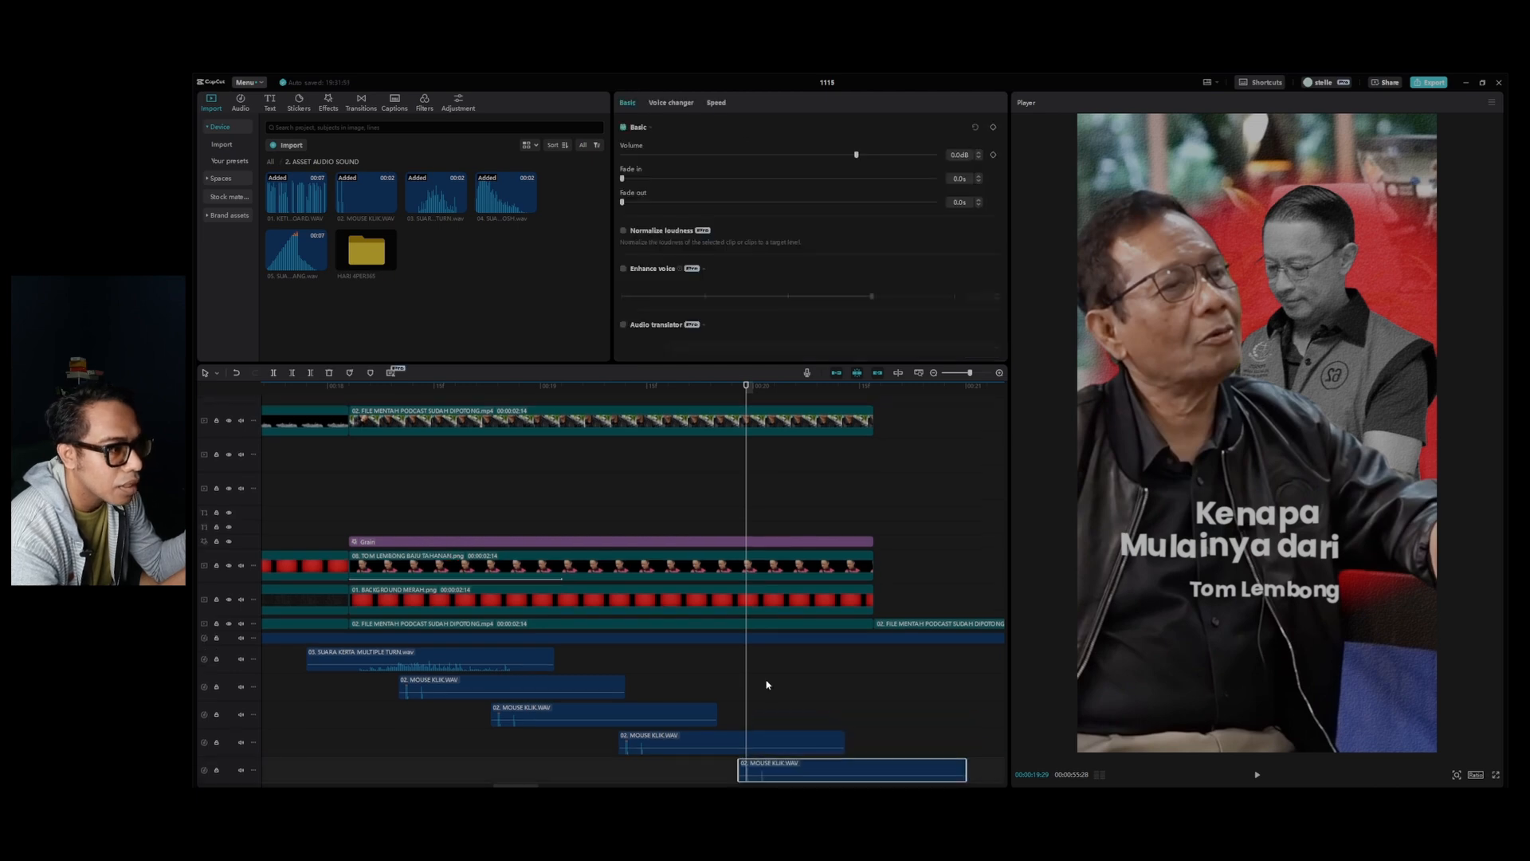
left_click(340, 391)
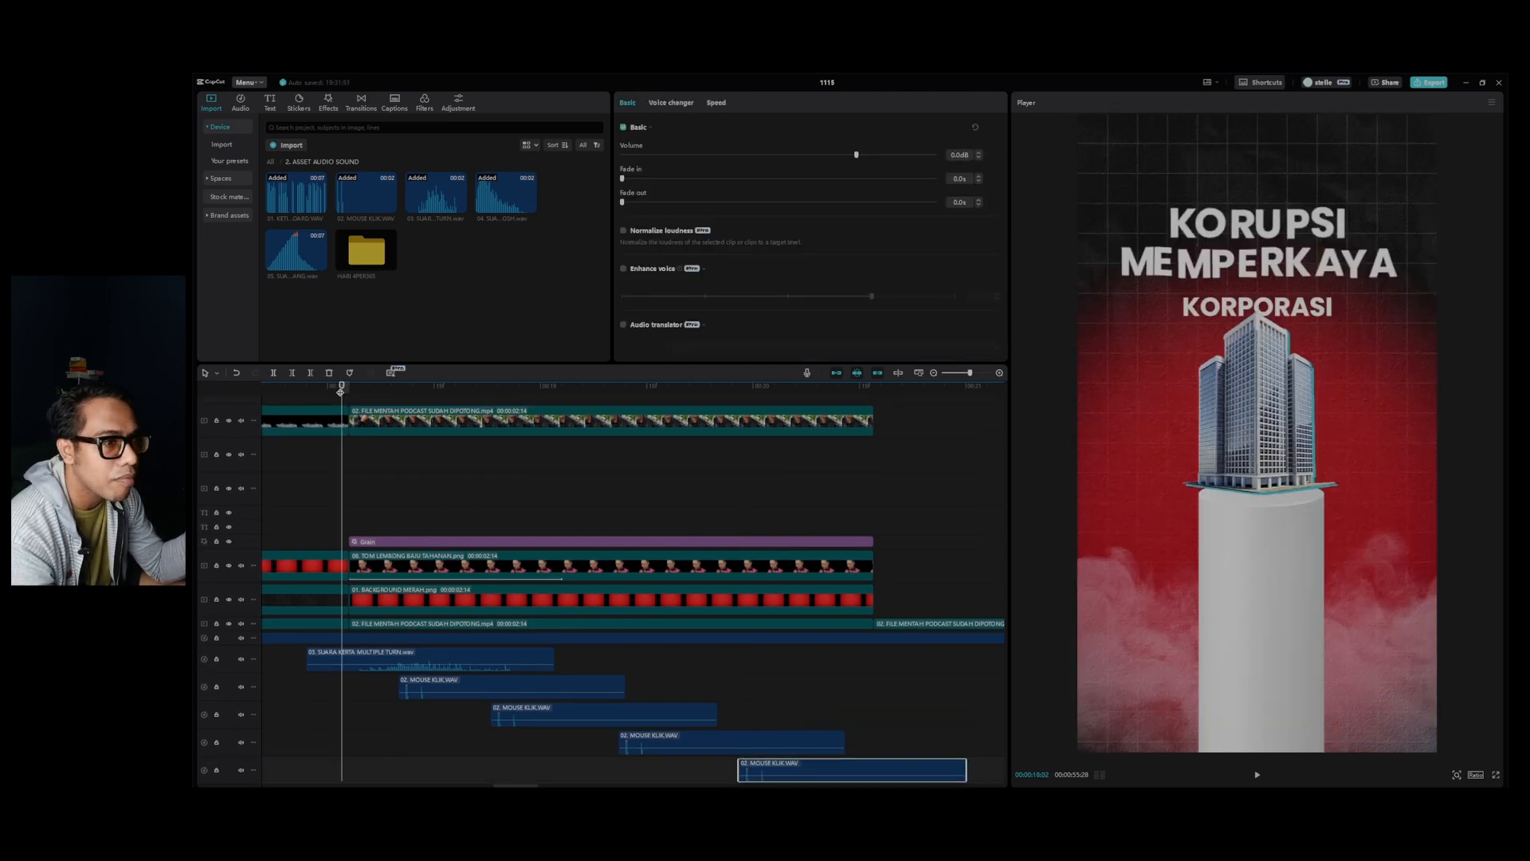
key("space")
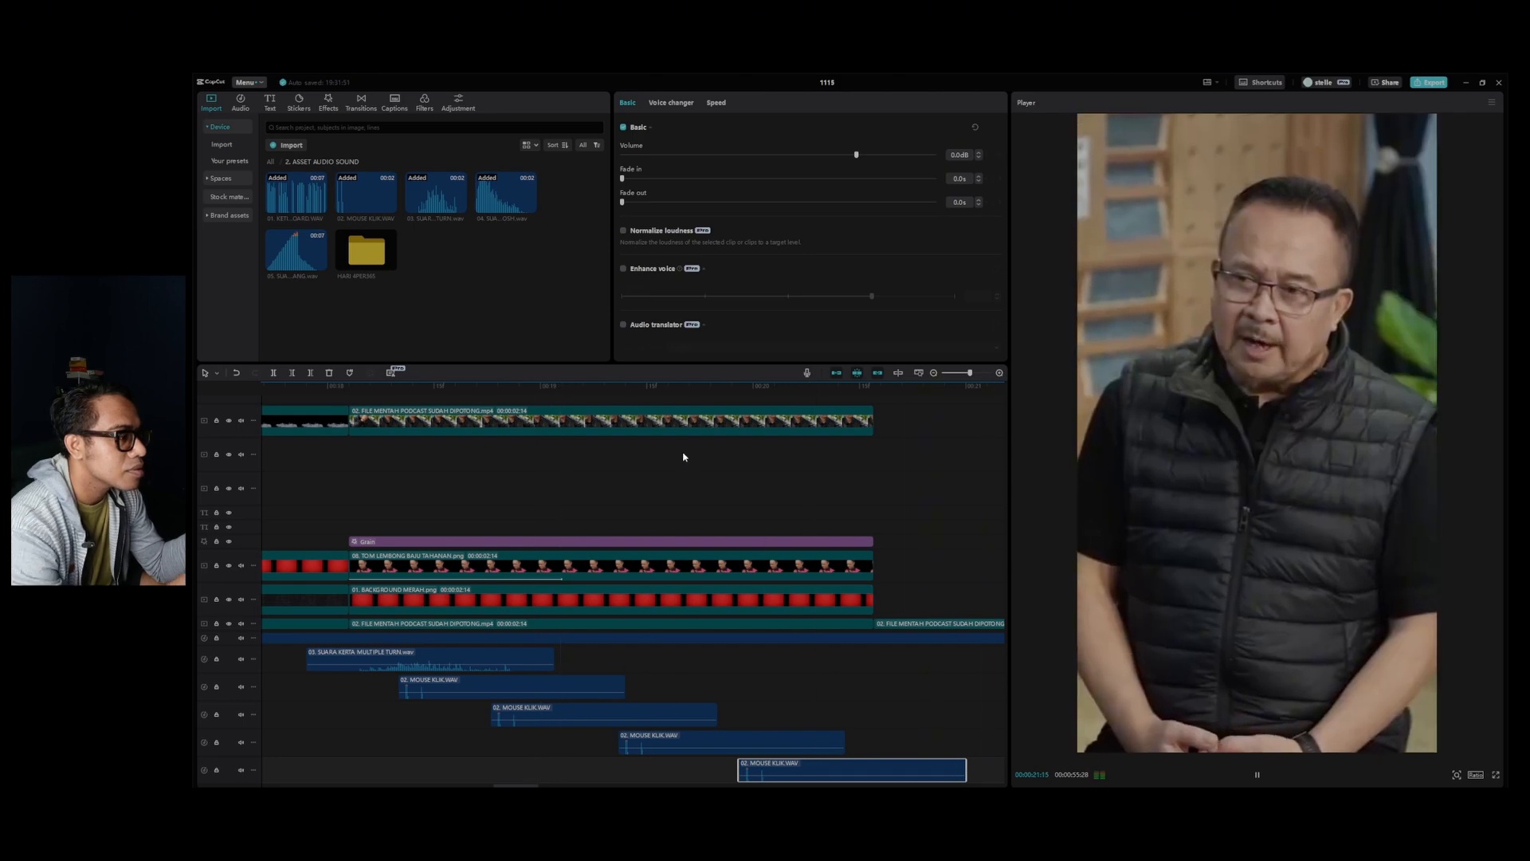
Add 03. SUARA KERTA MULTIPLE TURN around the start of the "Menteri Perdagangan" scene, and play the transition back.
scroll(718, 510, "down", 5)
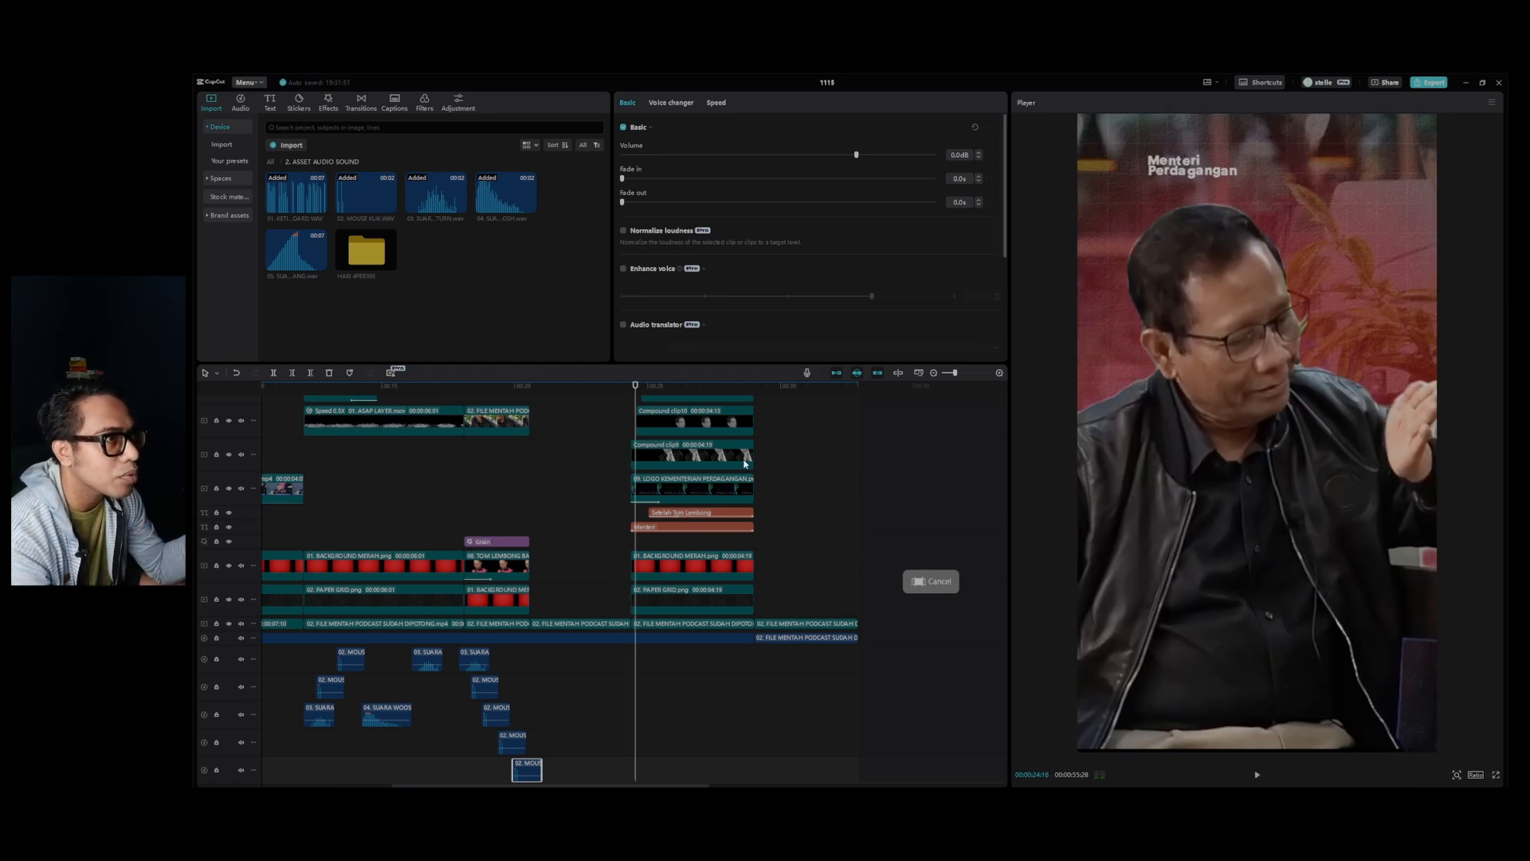
left_click_drag(443, 198, 664, 657)
scroll(646, 660, "up", 3)
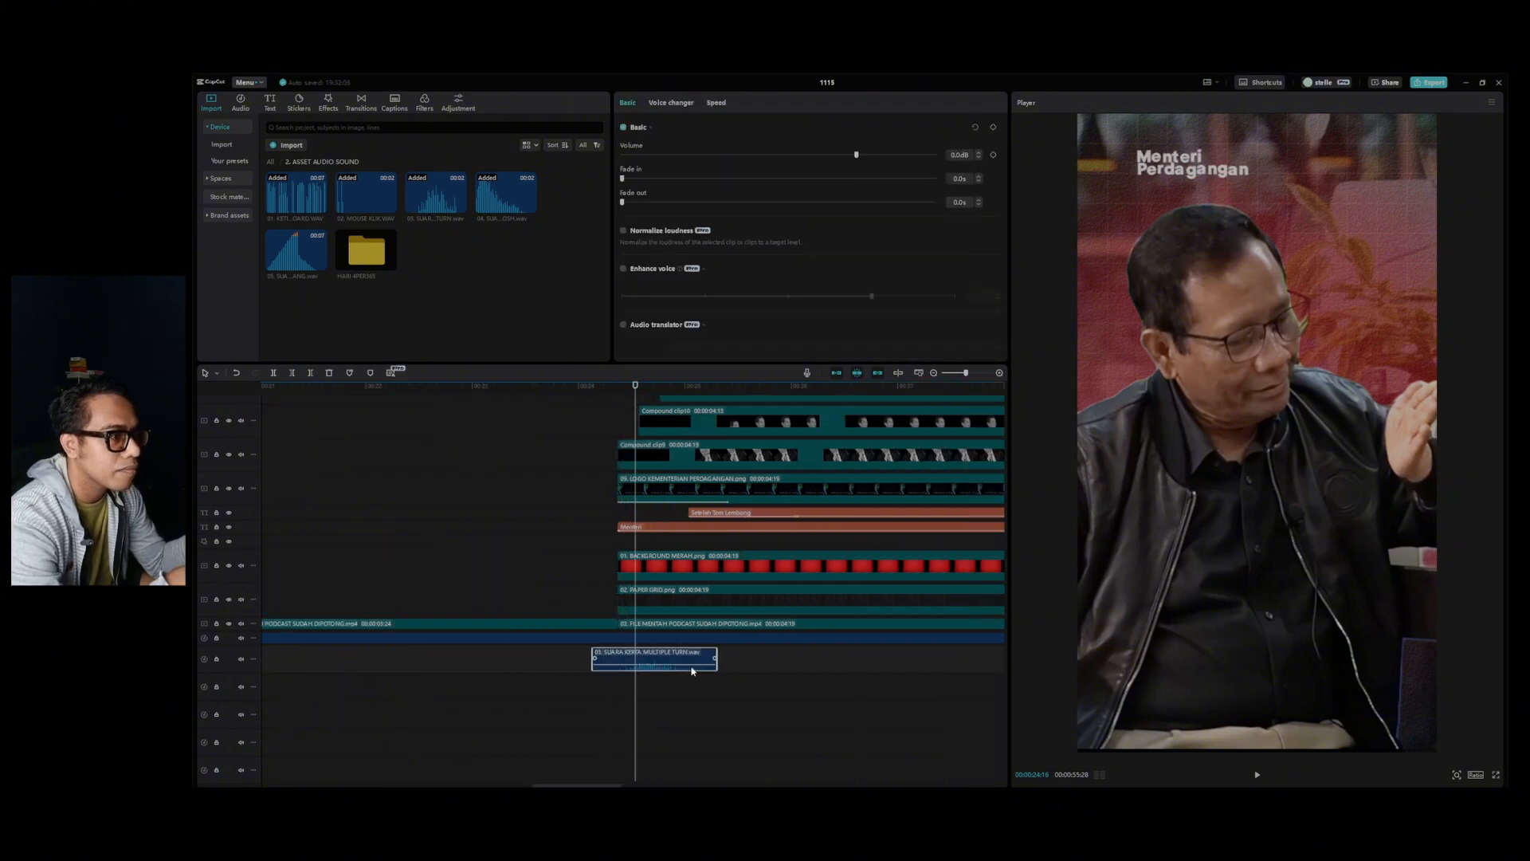
left_click(600, 388)
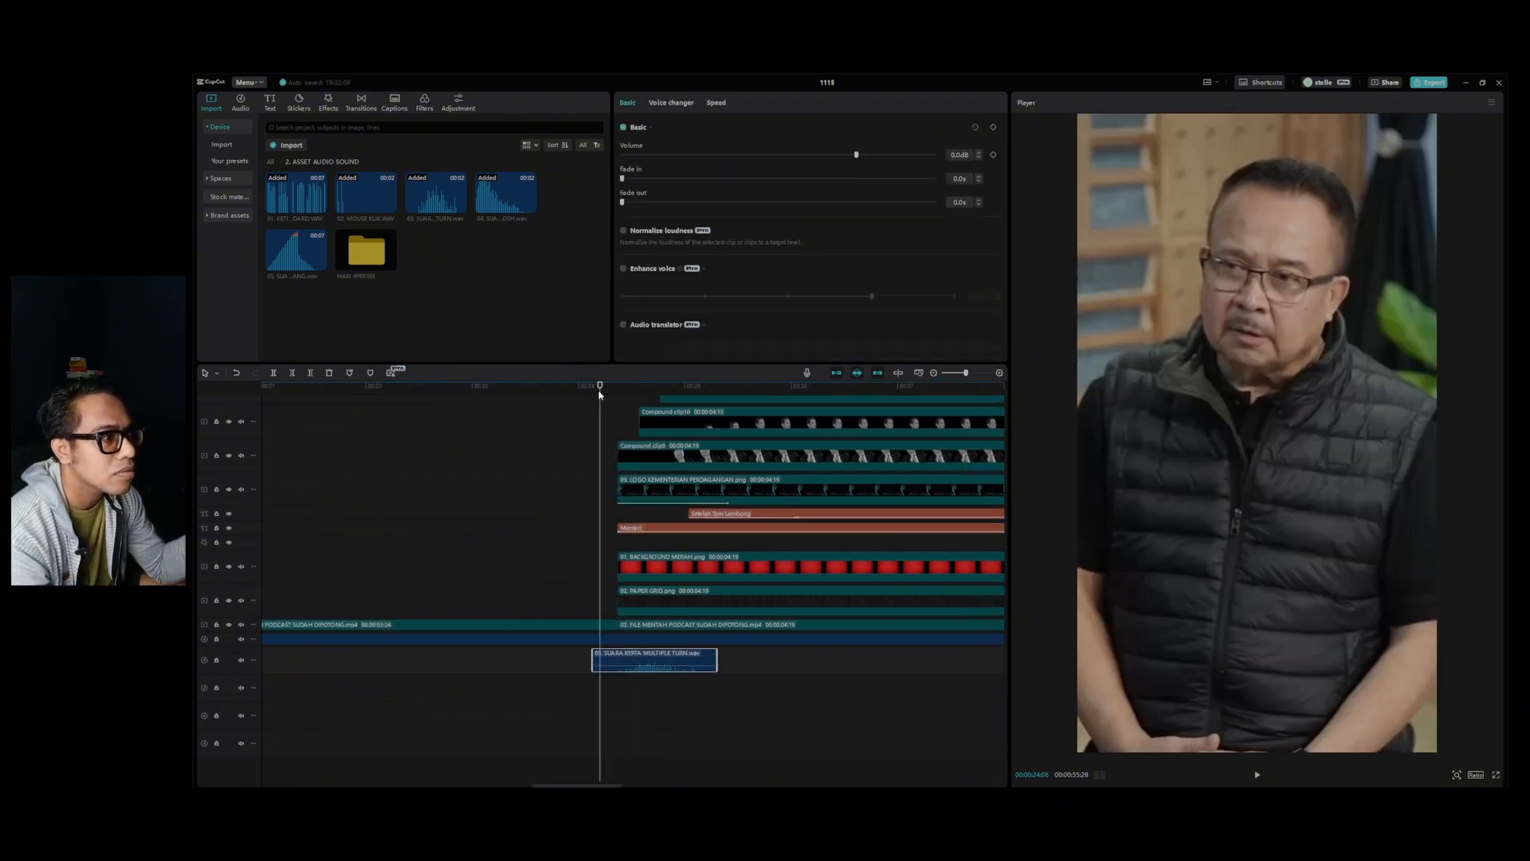
key("space")
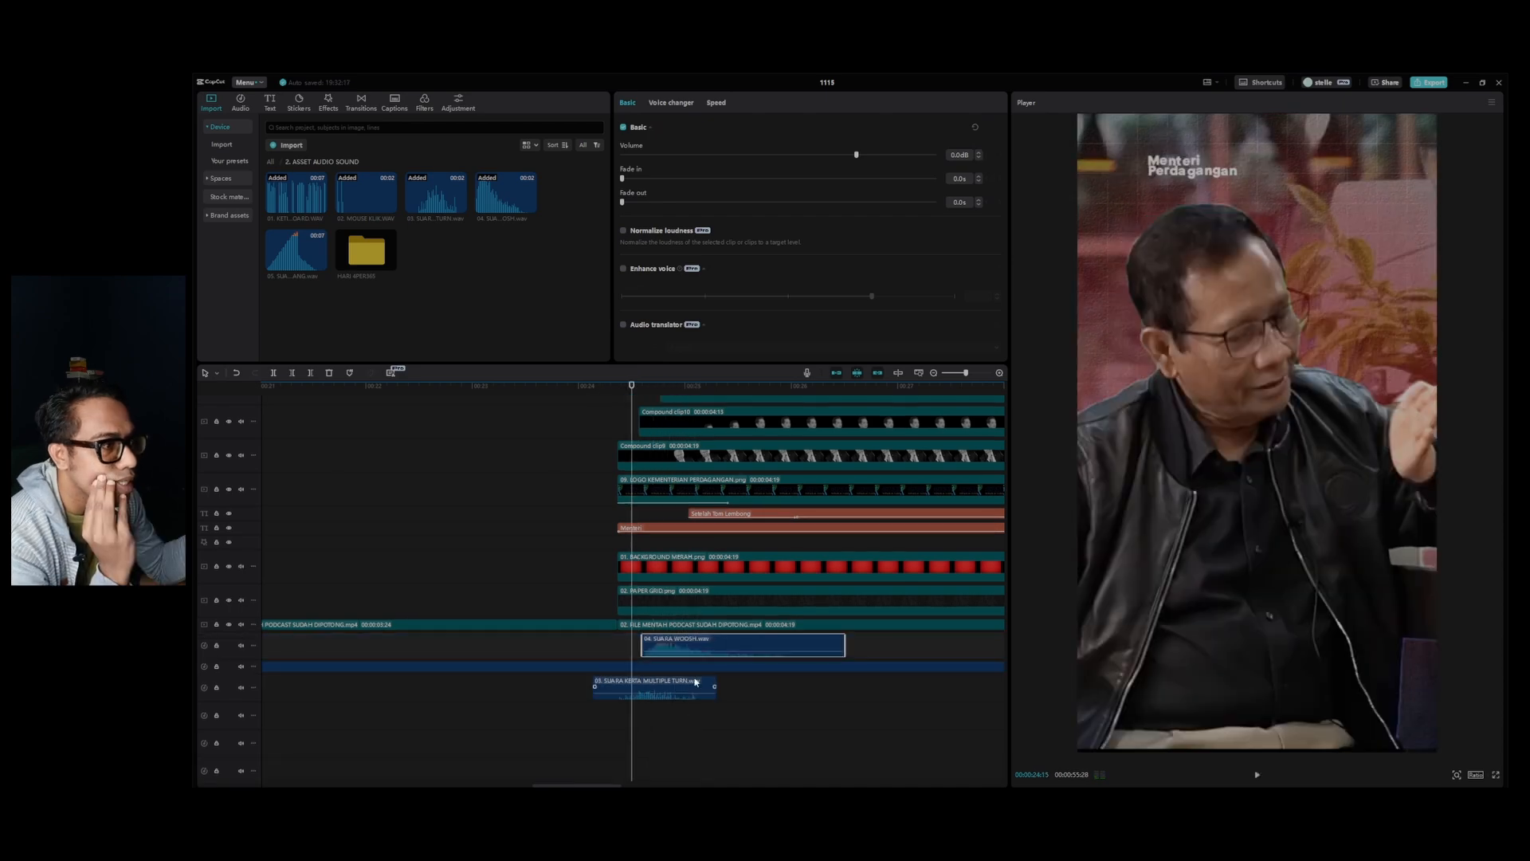
Place 04. SUARA WOOSH.wav below the paper sound where the "Menteri Perdagangan" elements start moving in, and play the scene back.
left_click_drag(694, 653, 682, 742)
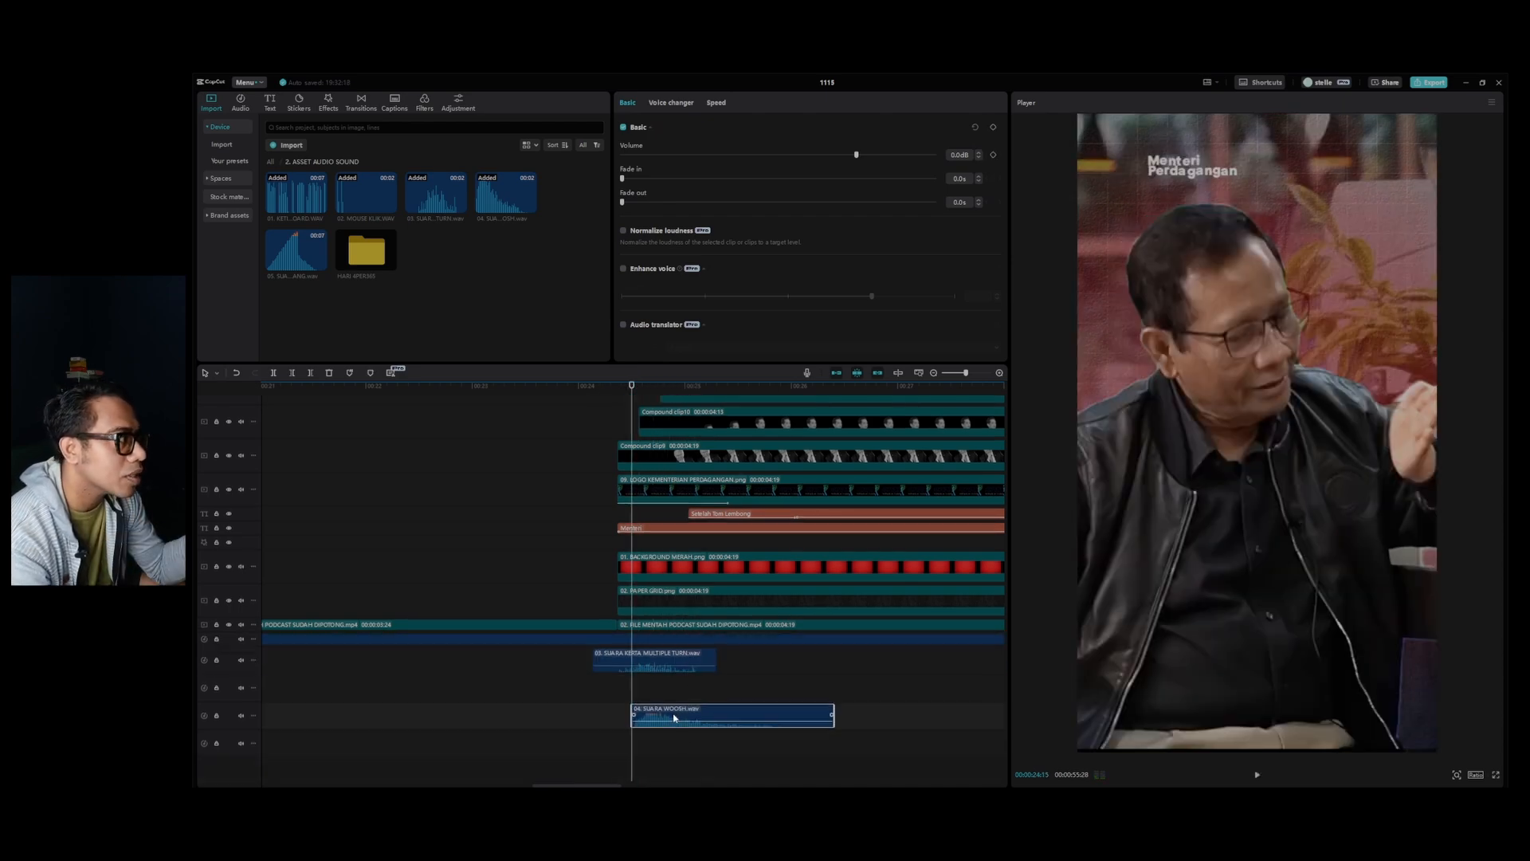
key("space")
left_click(615, 388)
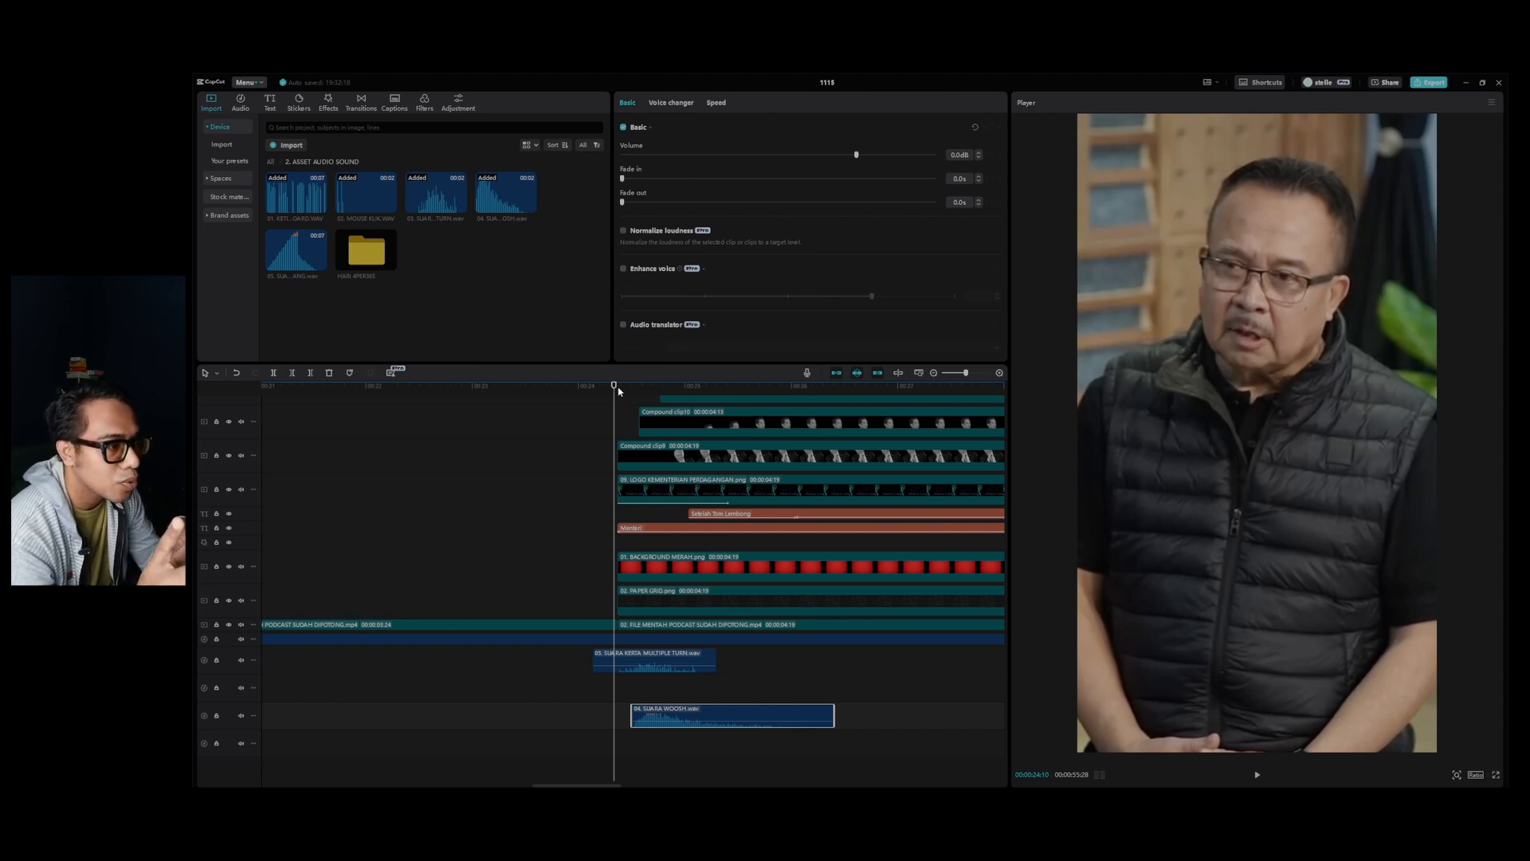
key("space")
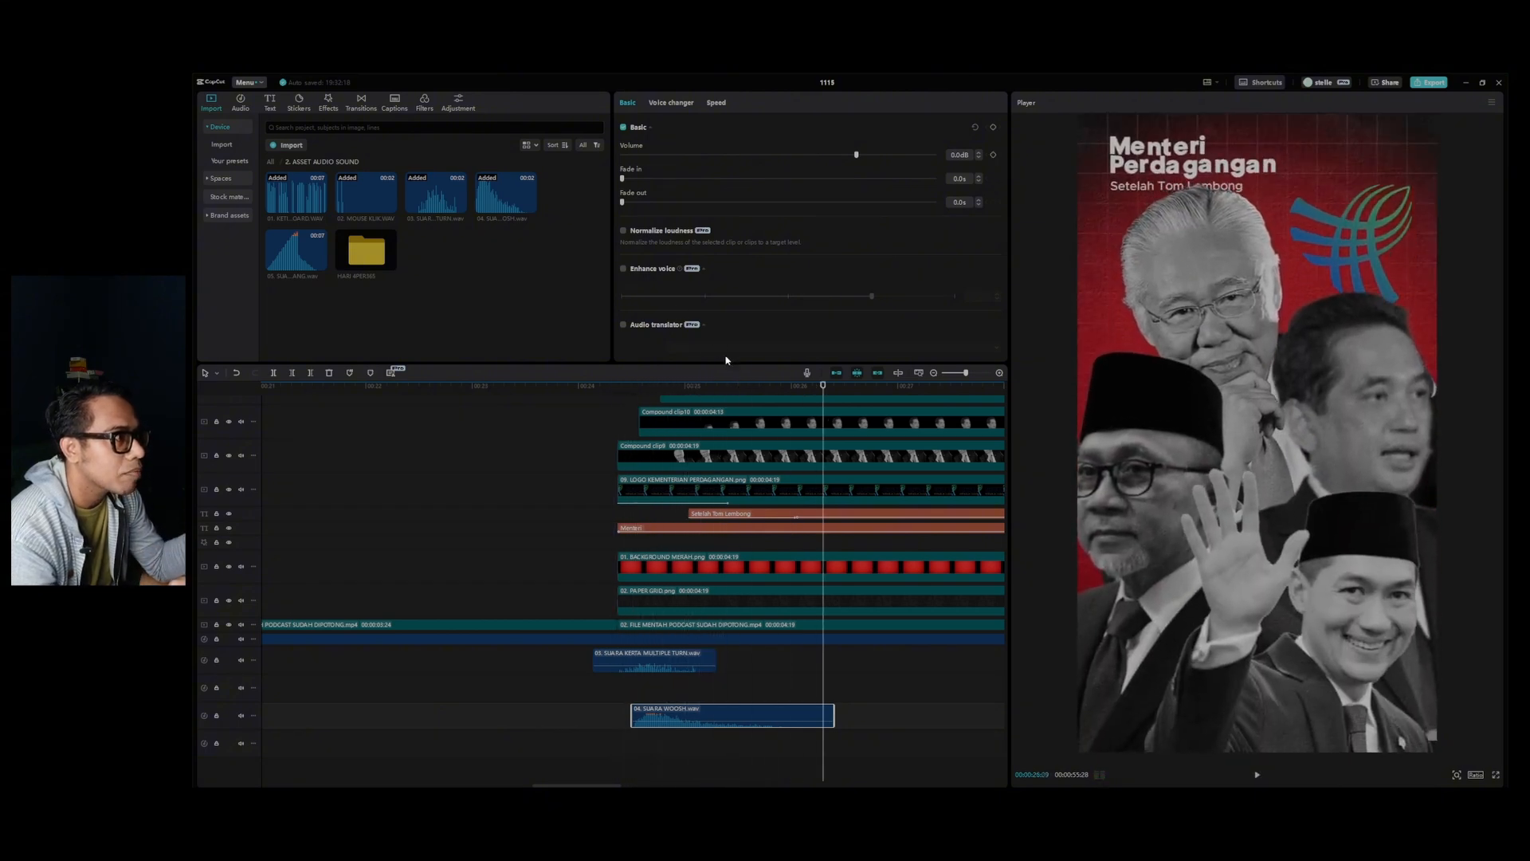
Add 01. KETIKAN KEYBOARD.WAV where the text "Setelah Tom Lembong" starts typing in, and play that part back.
left_click_drag(737, 390, 693, 395)
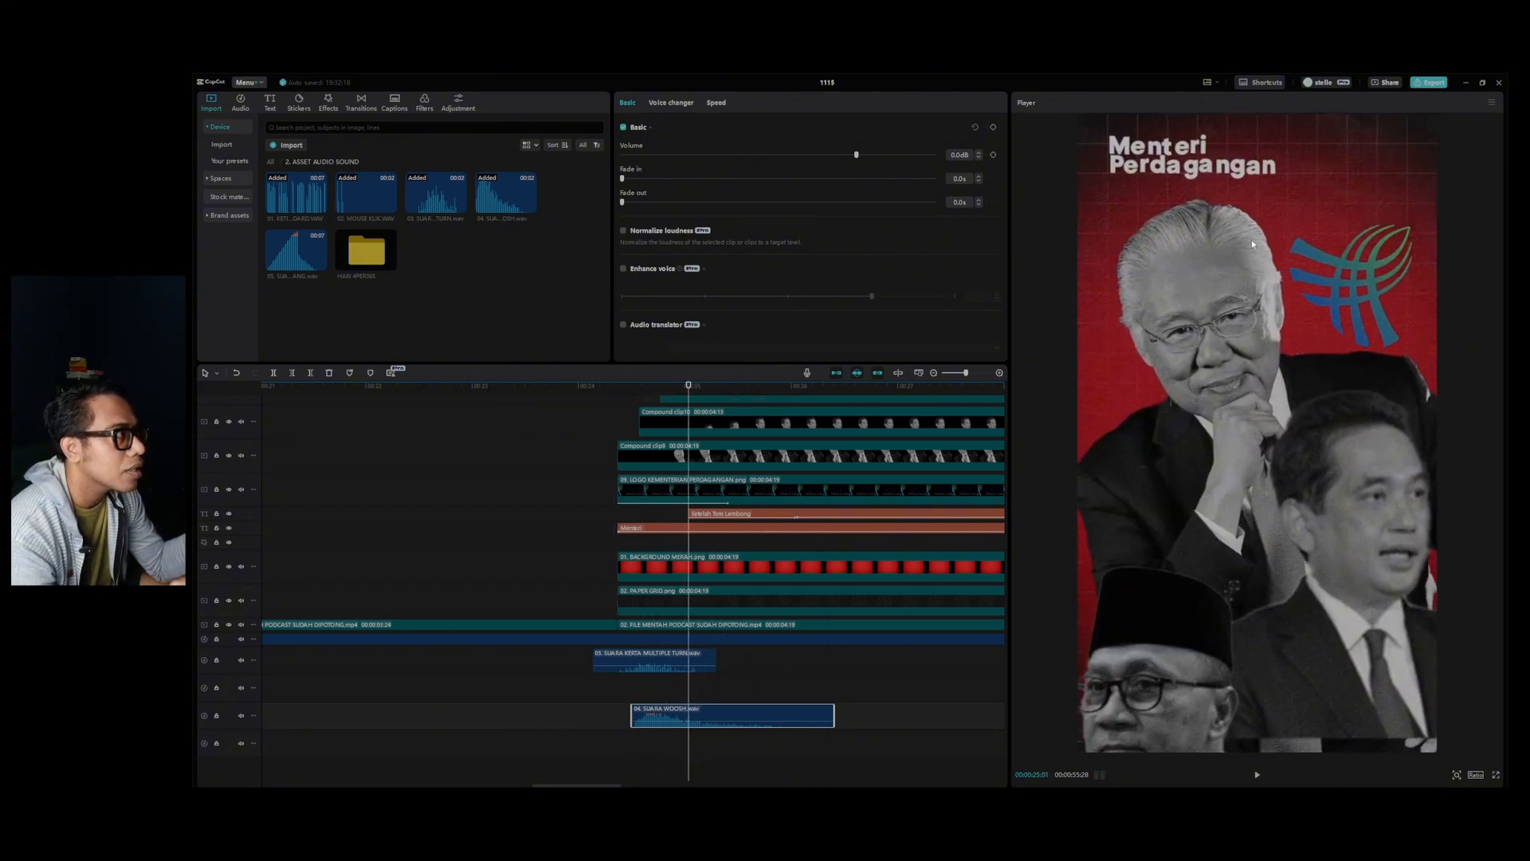
key("space")
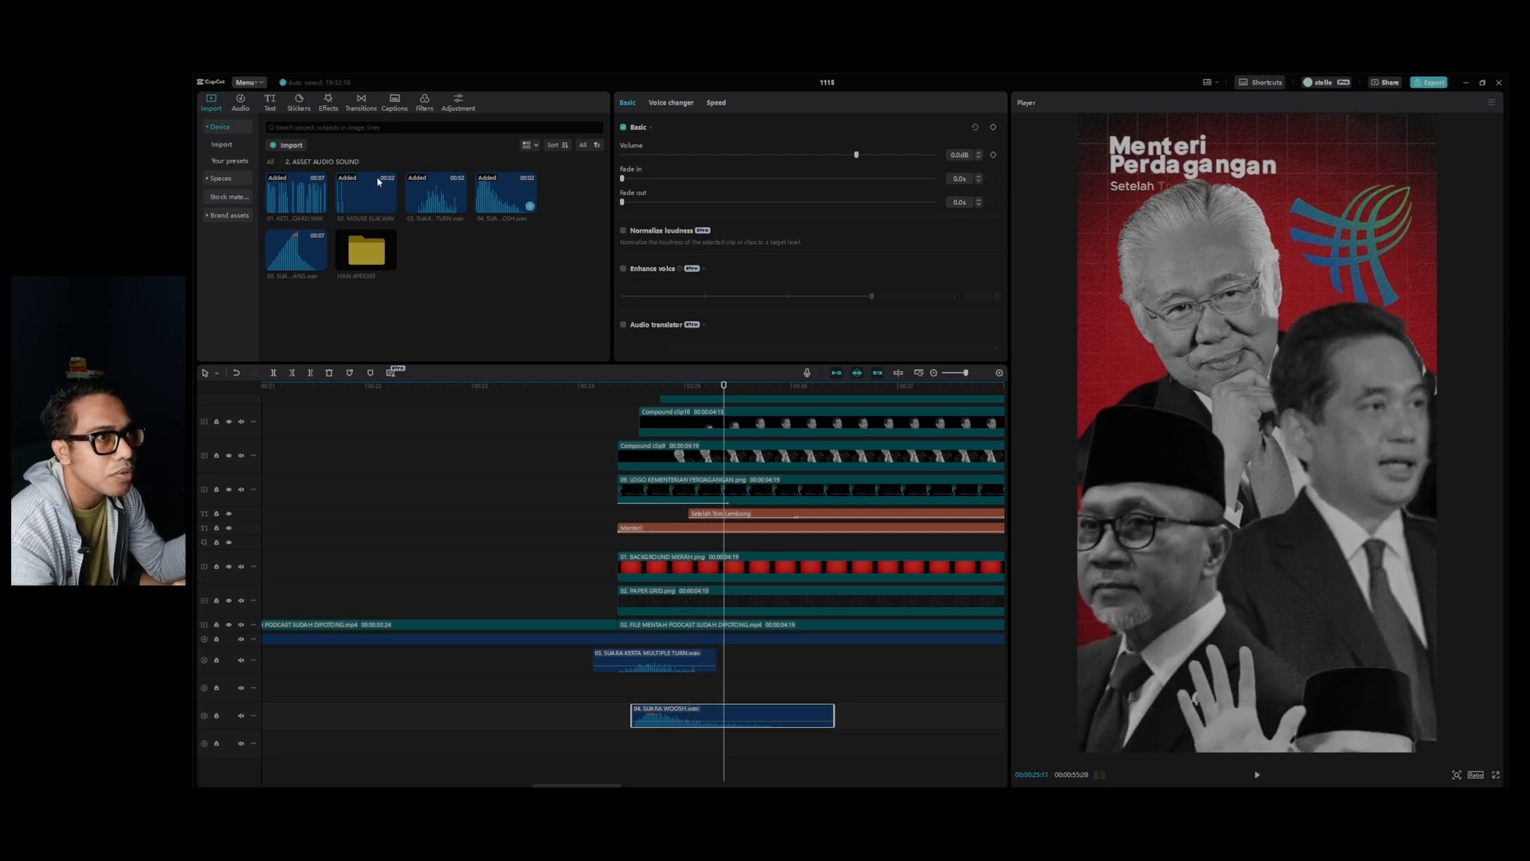
left_click_drag(289, 198, 705, 687)
left_click(671, 387)
key("space")
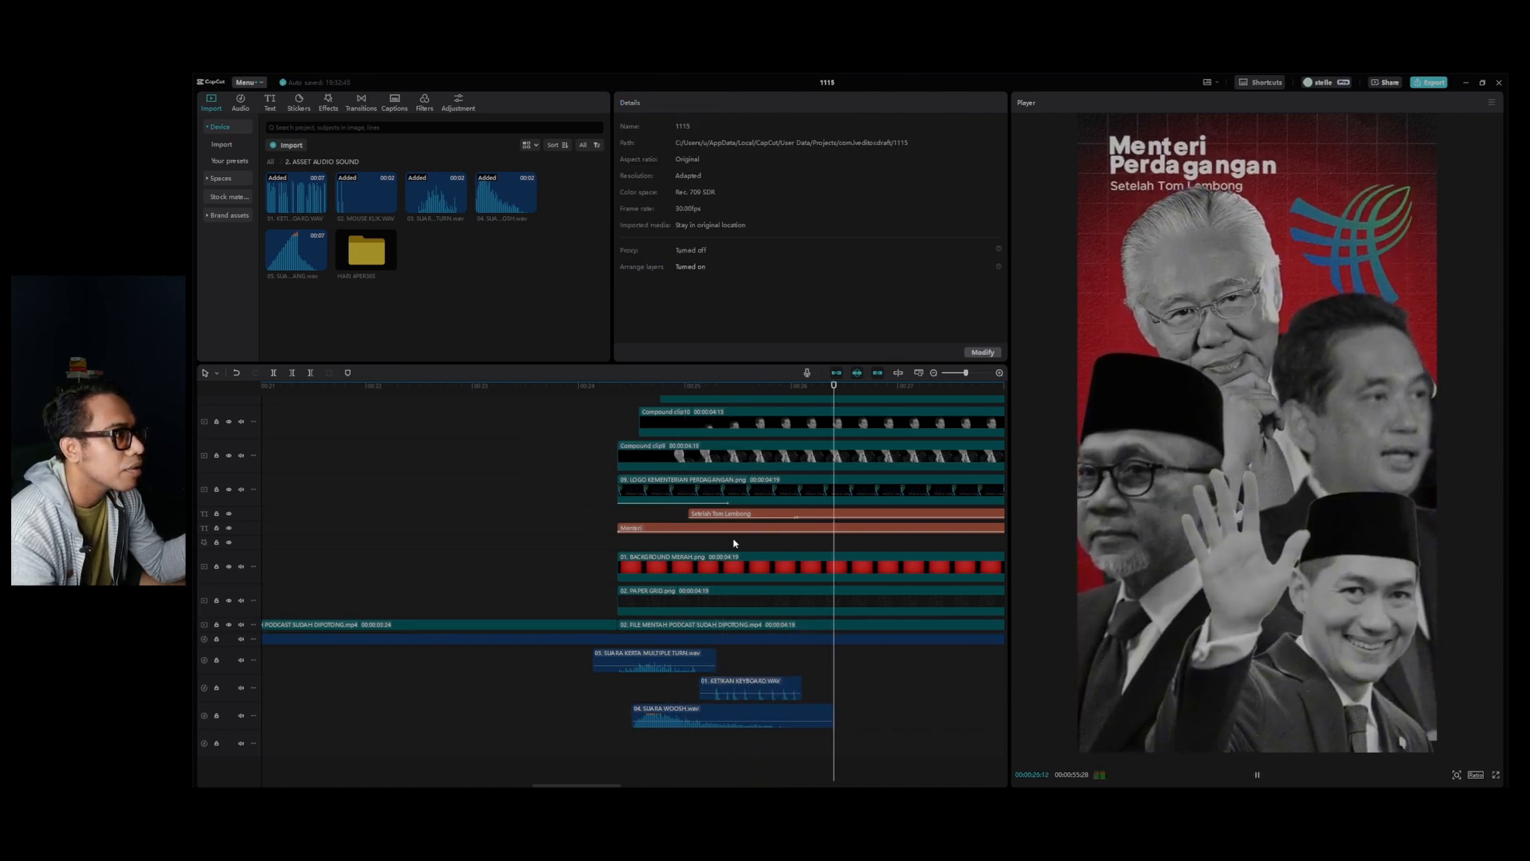
Set the volume of the keyboard sound under "Setelah Tom Lembong" to -8.7 dB, and play the text animation back.
left_click(760, 699)
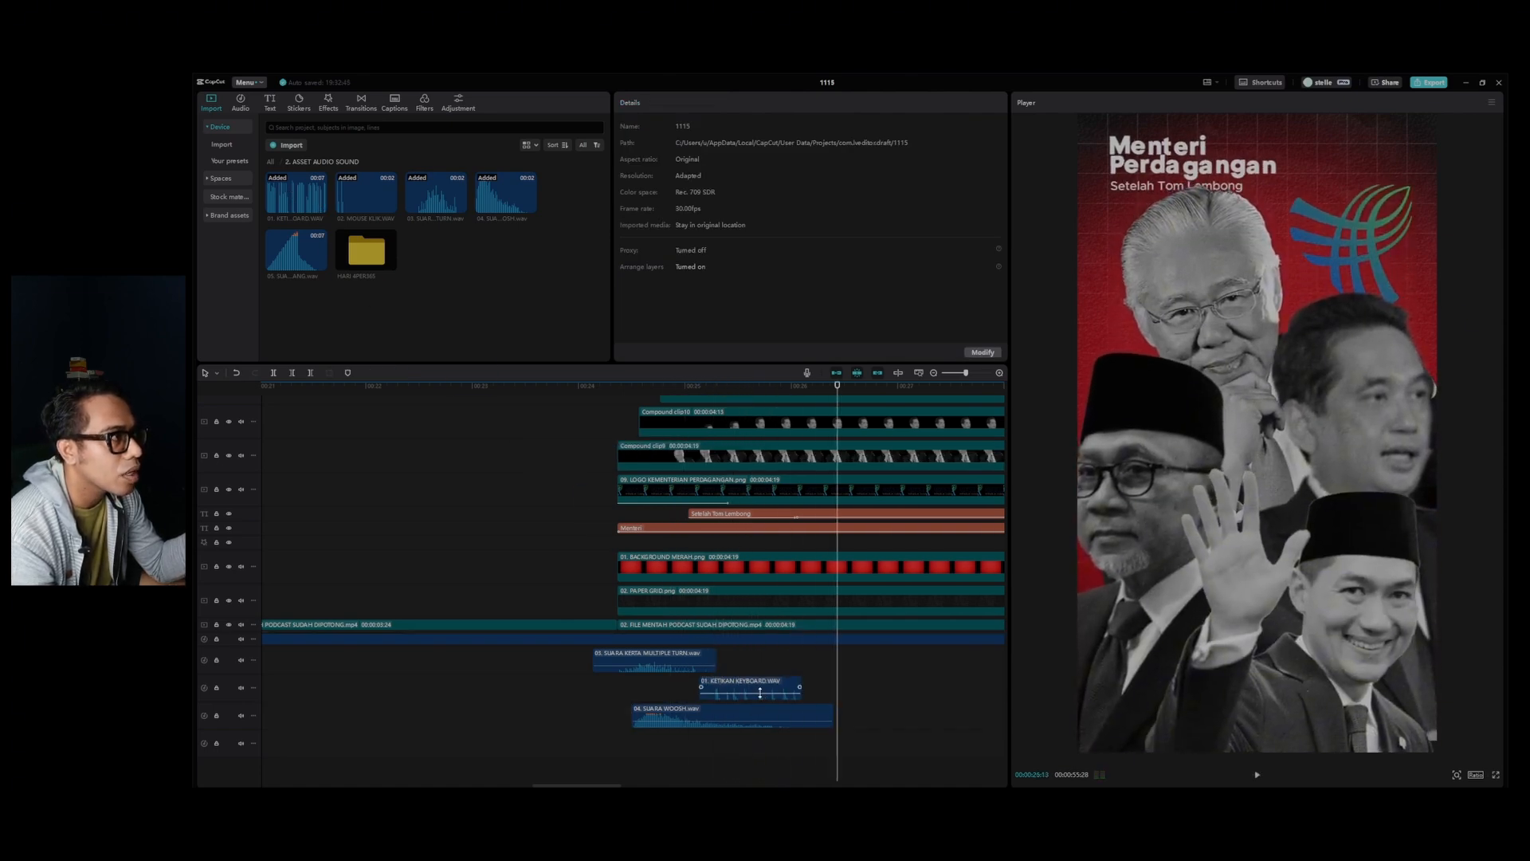
left_click(768, 685)
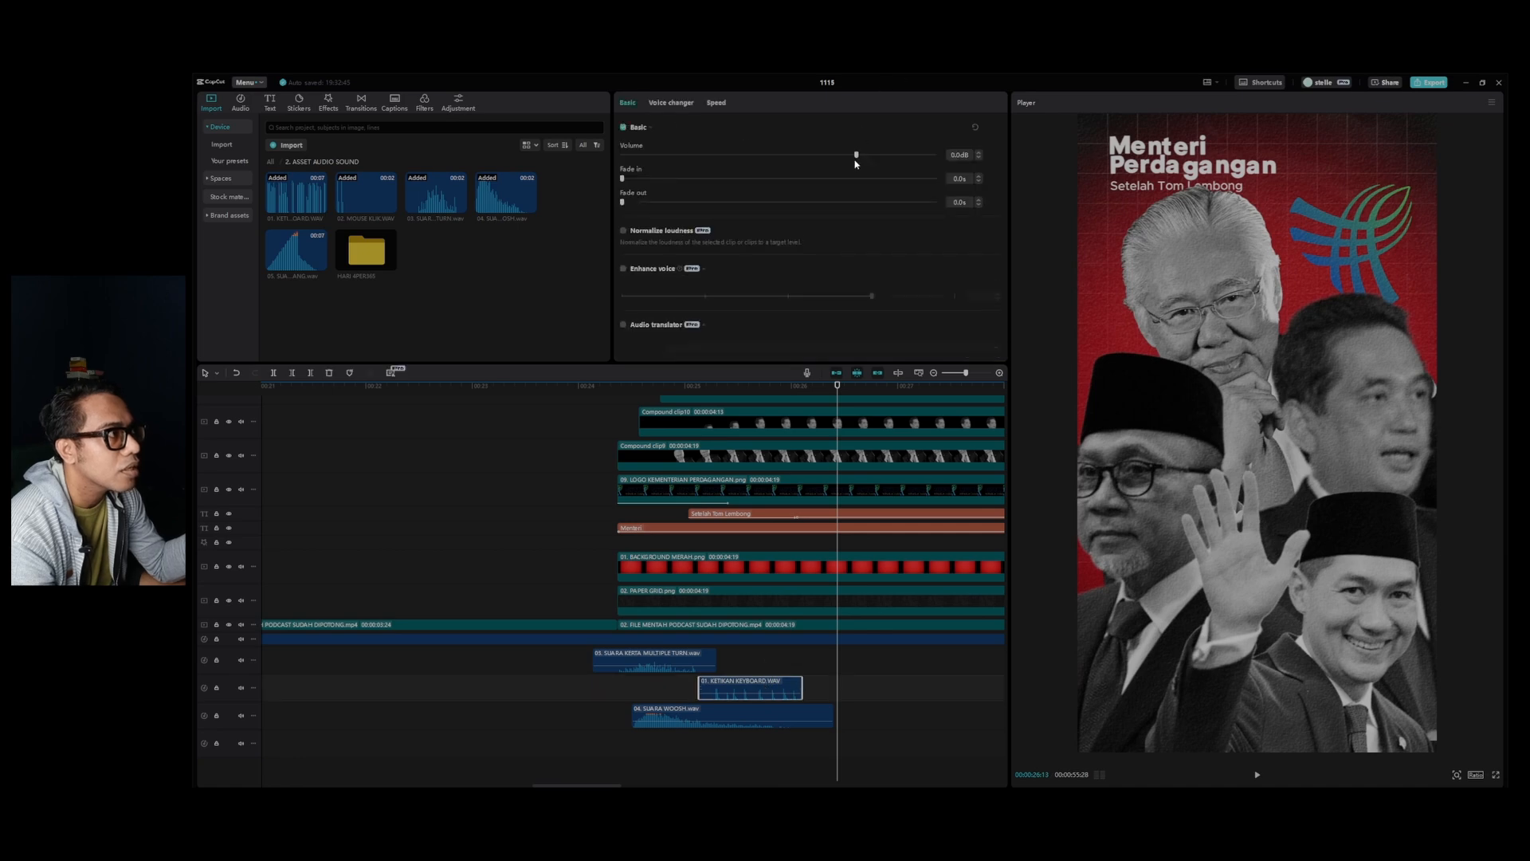
left_click(683, 388)
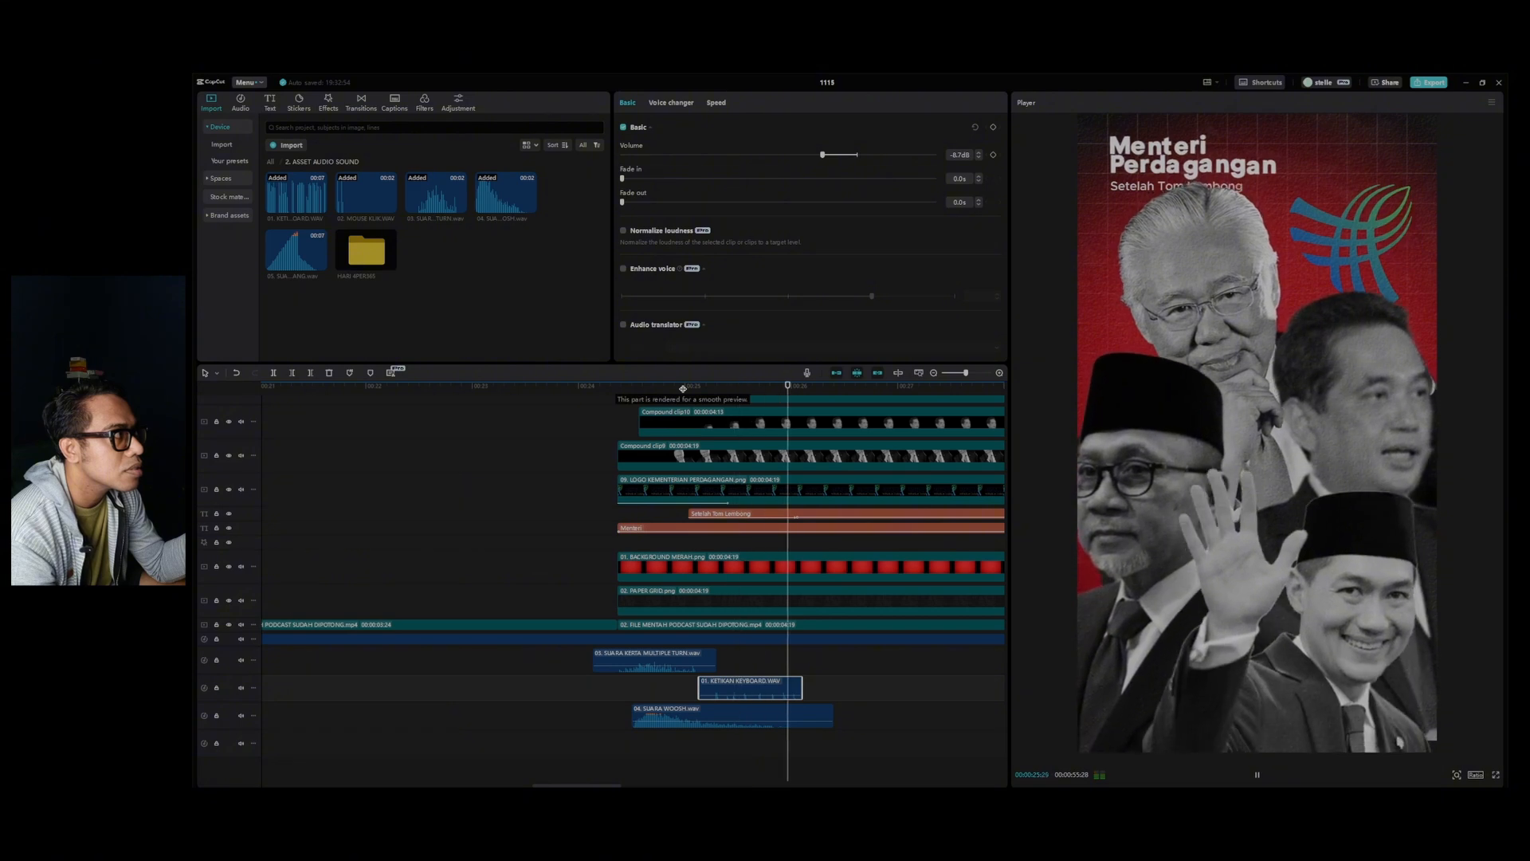
Add 04. SUARA WOOSH.wav at the very start of the video, above the opening paper sound.
scroll(928, 624, "down", 5)
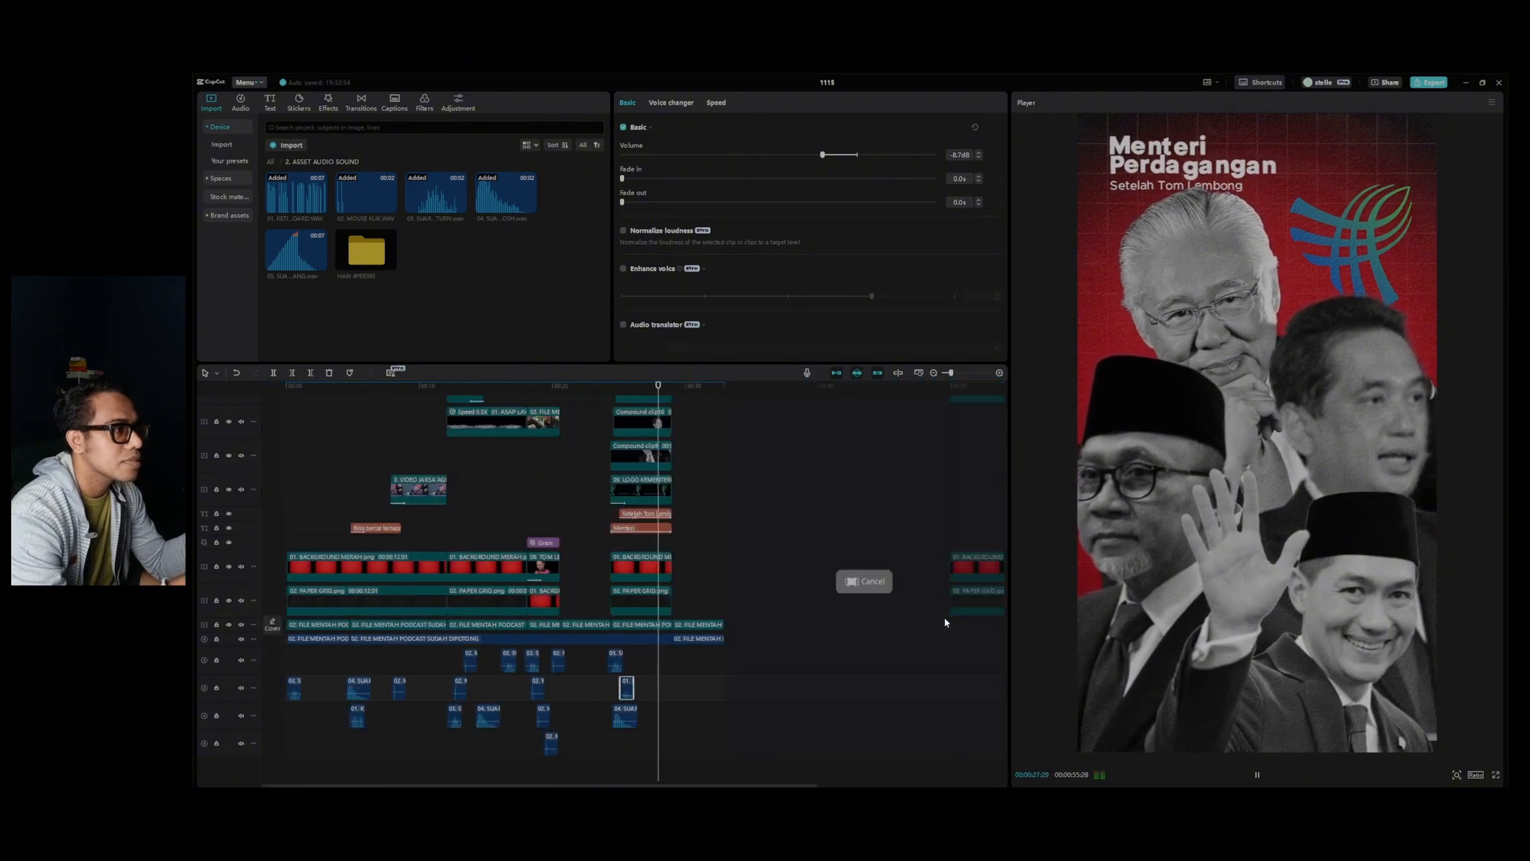
scroll(877, 606, "right", 3)
scroll(797, 606, "up", 2)
left_click_drag(761, 786, 761, 714)
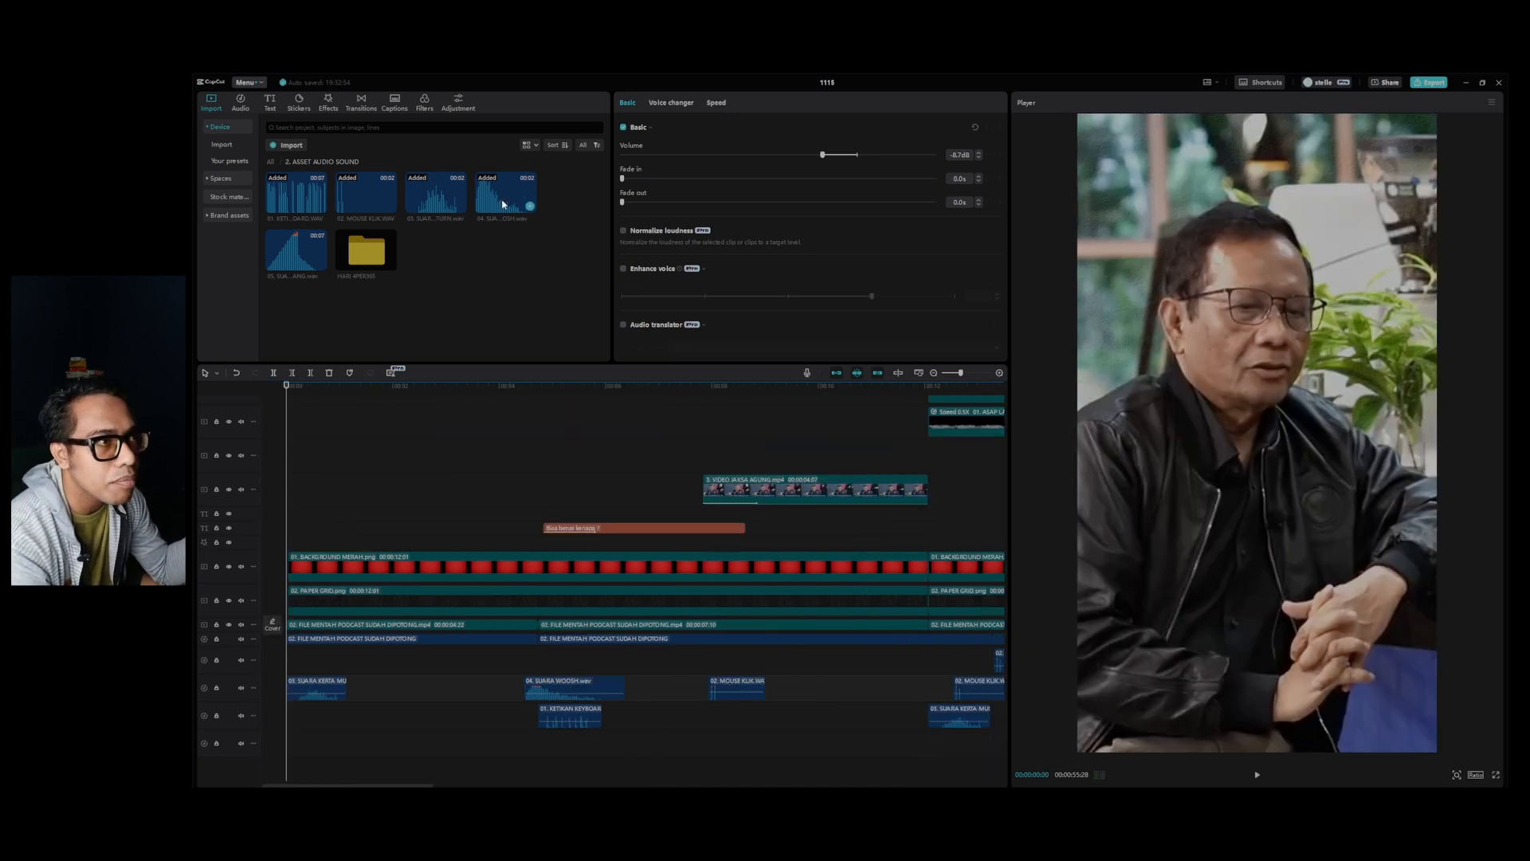
left_click_drag(502, 200, 320, 665)
Set the opening woosh sound's volume to -4.1 dB and play the video back from the start.
key("space")
key("space")
left_click_drag(325, 392, 286, 390)
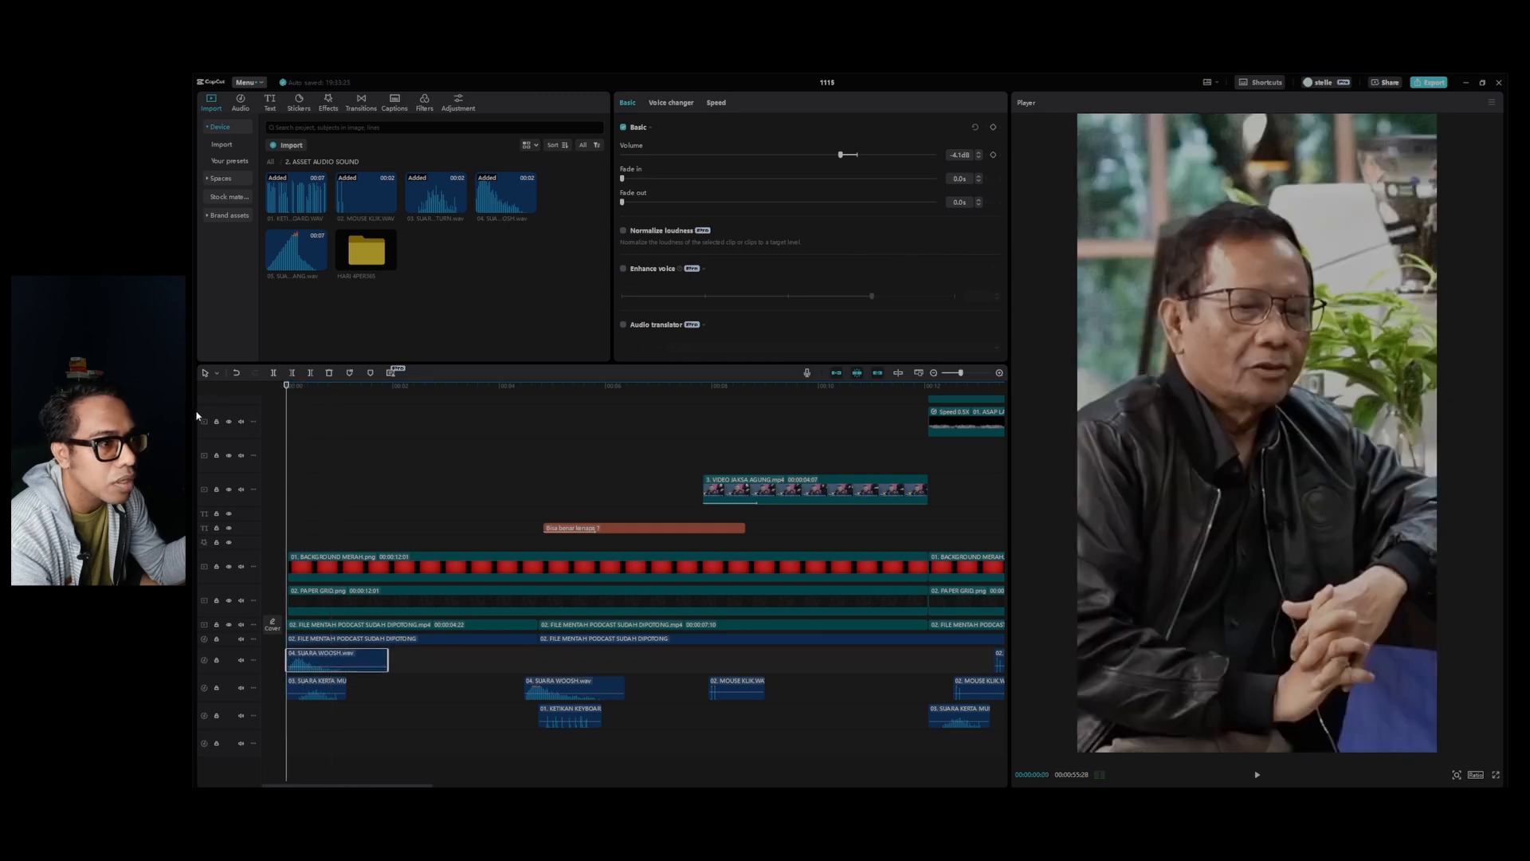
key("space")
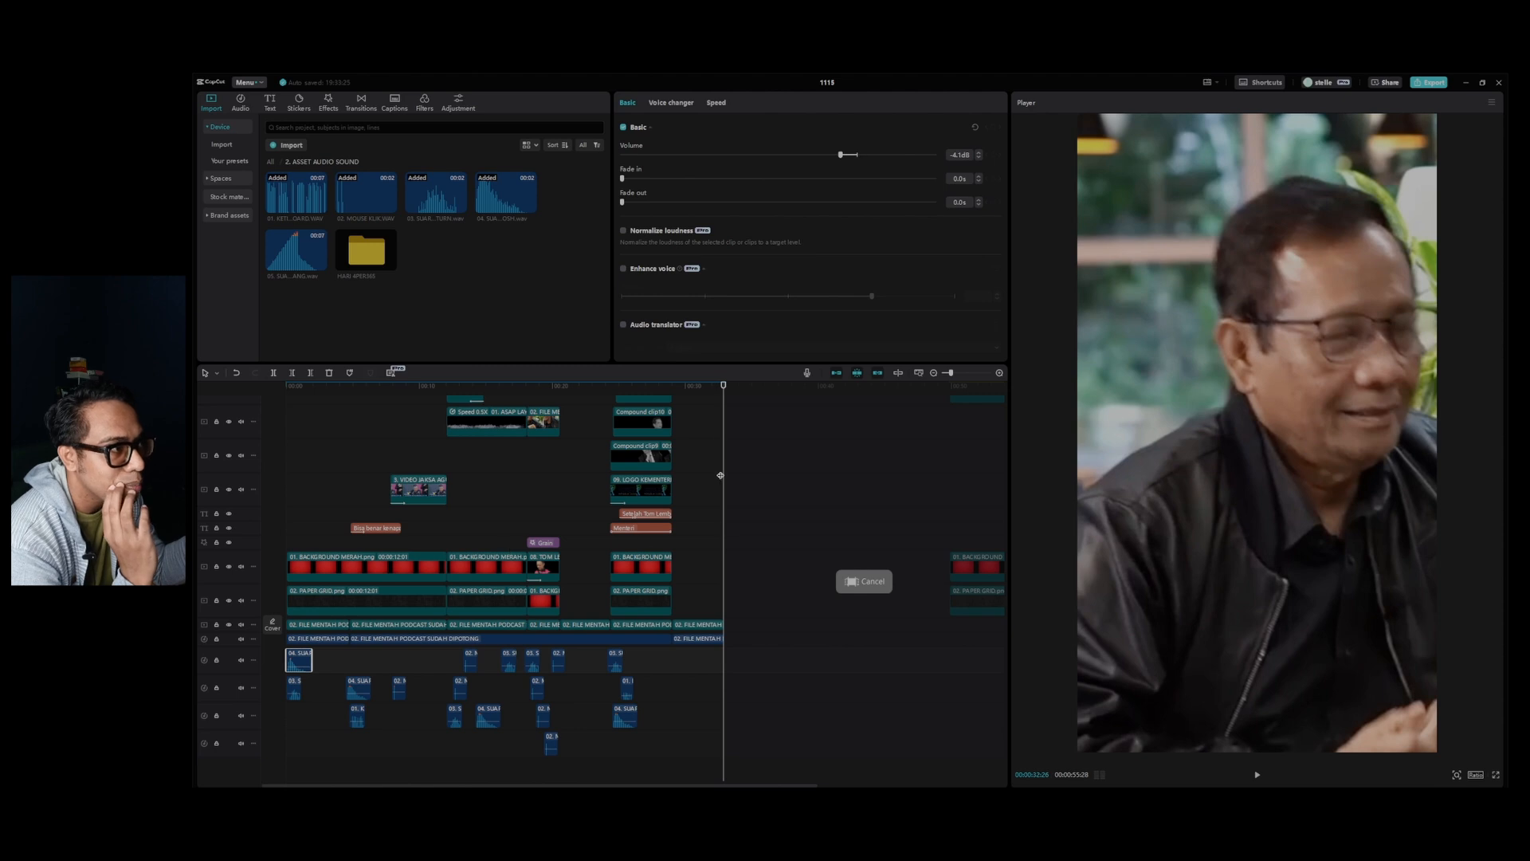
Mark the out point at the end of the last podcast clip, and return the playhead to the start.
left_click_drag(721, 393, 725, 390)
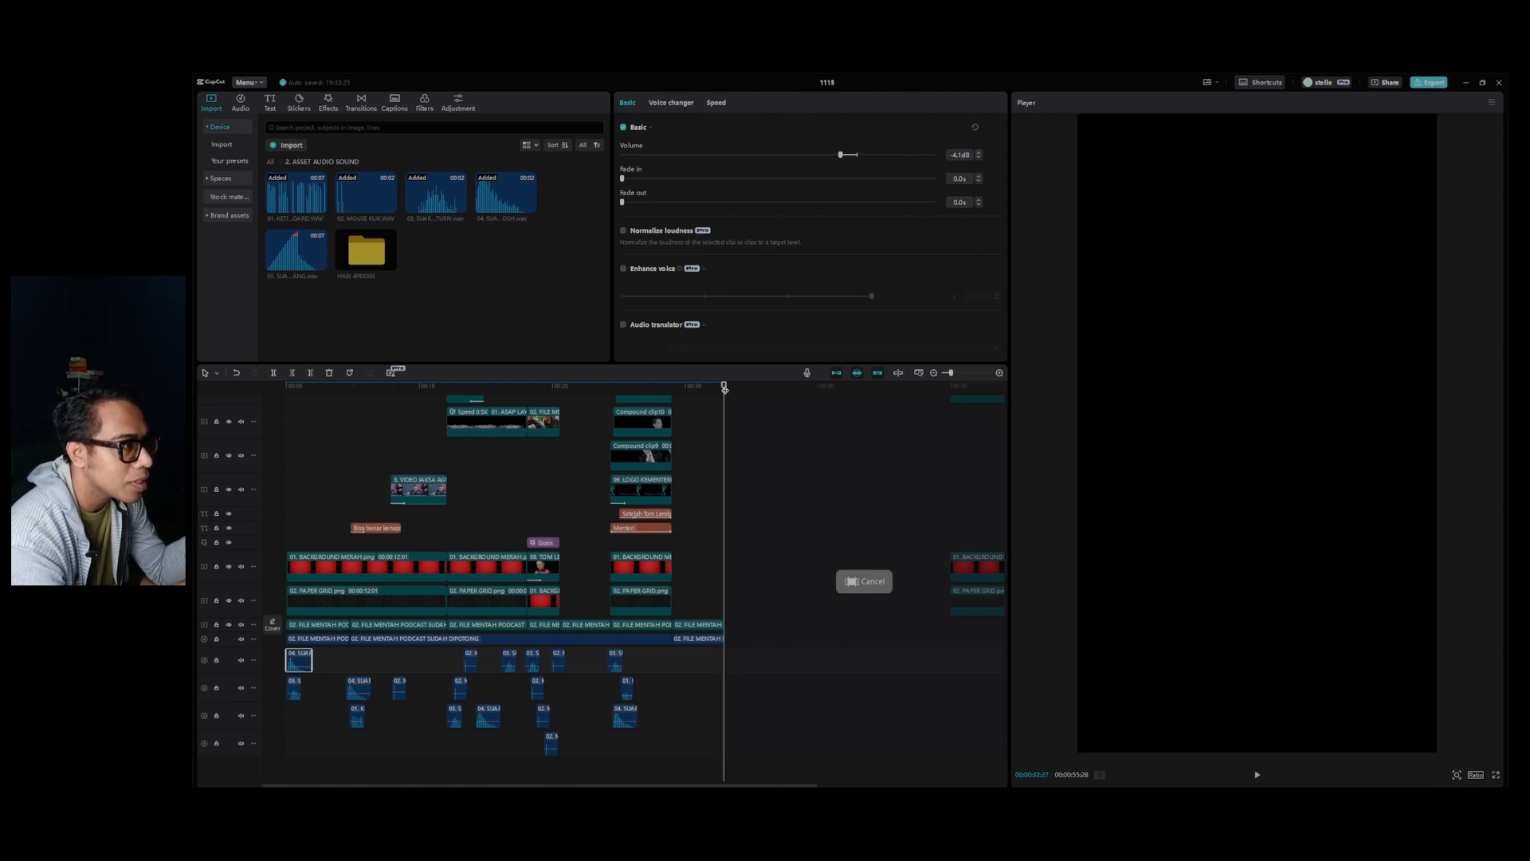
key("o")
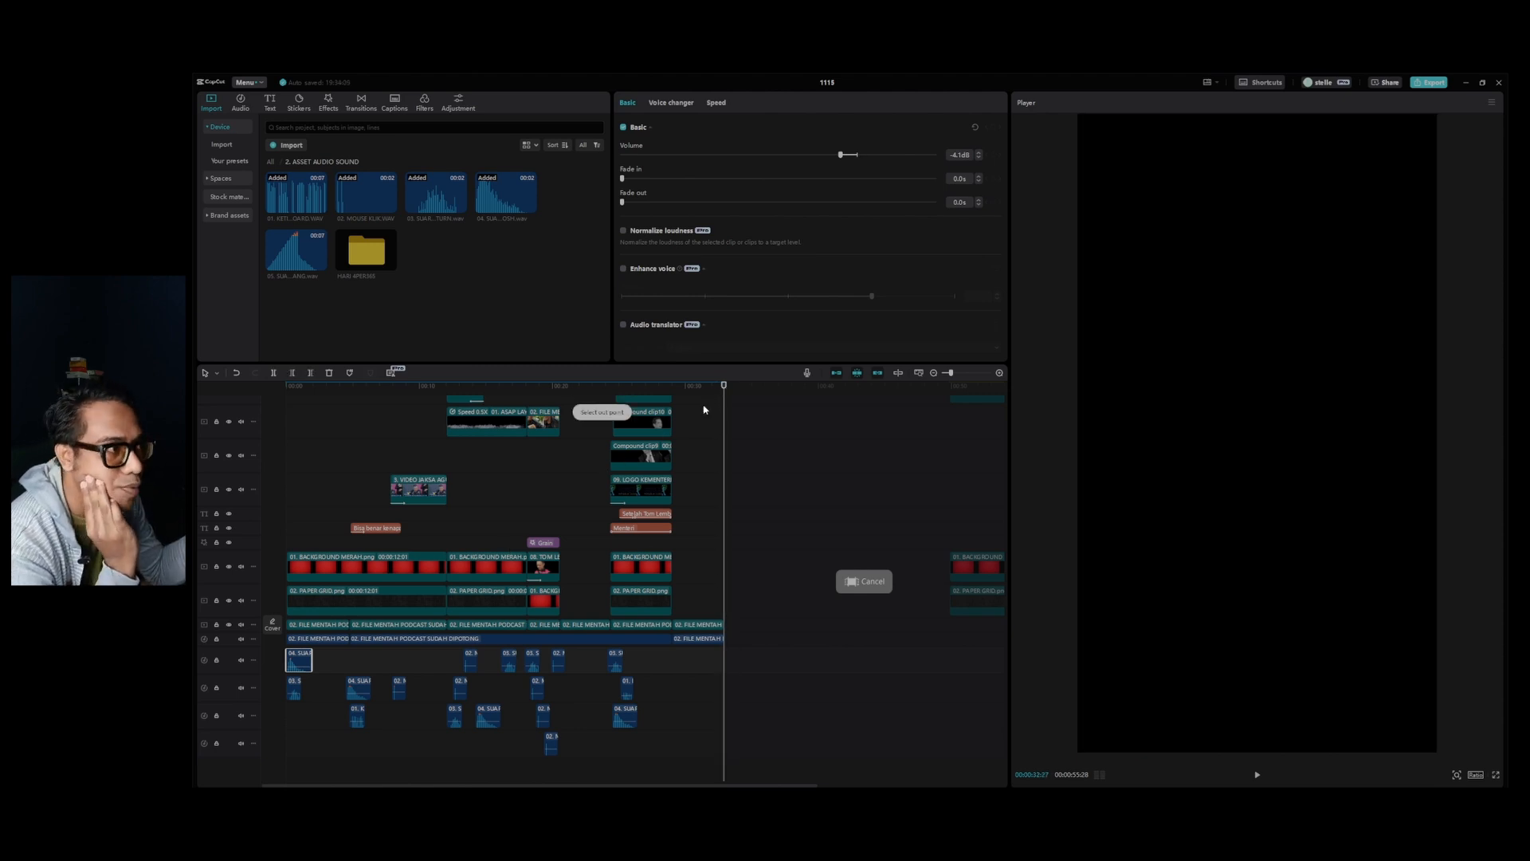
key("Home")
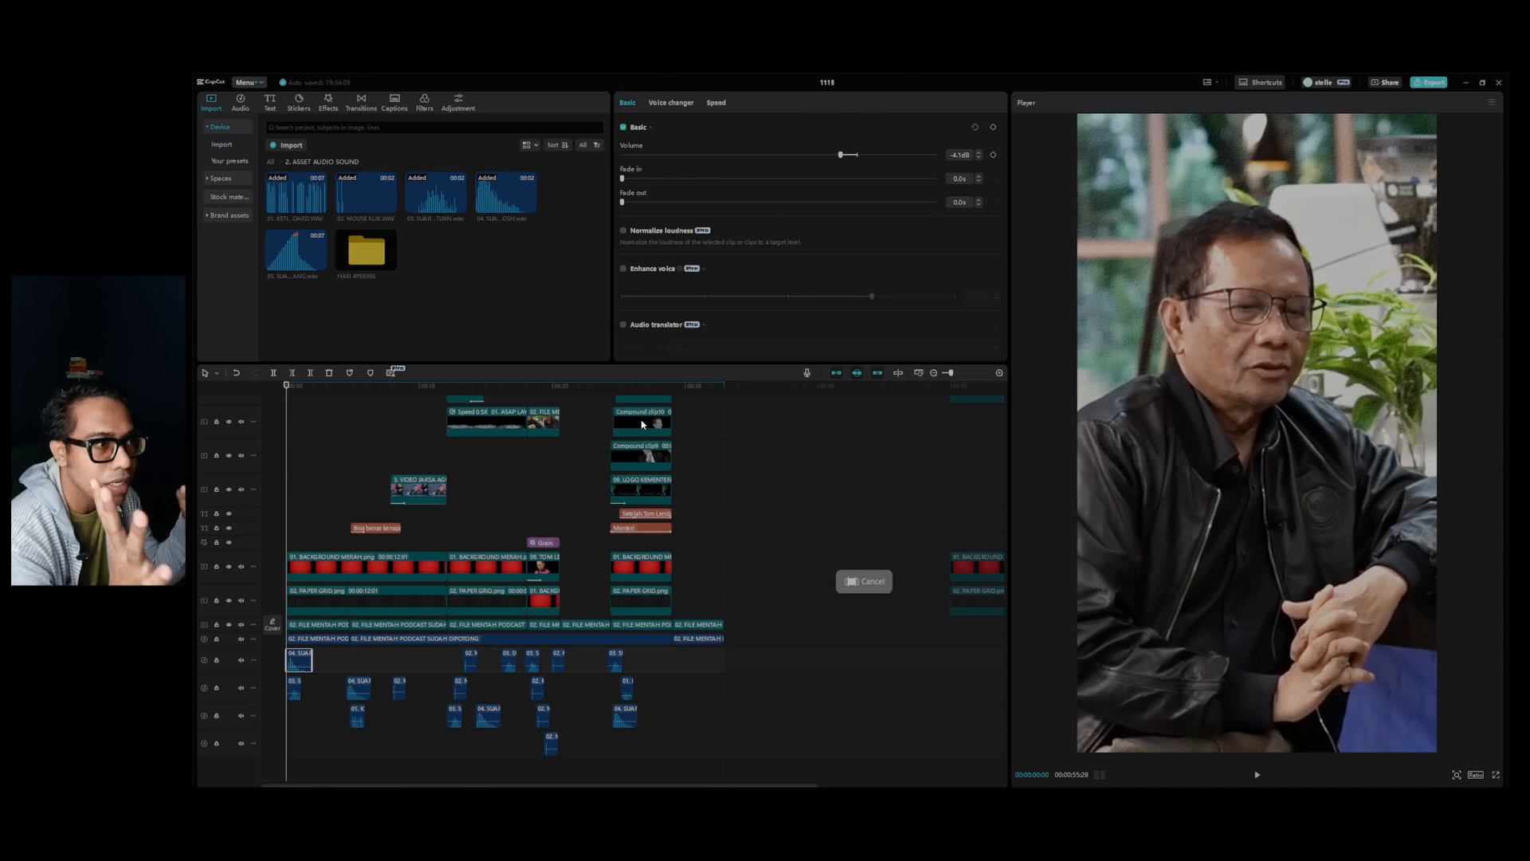
Export the video as a 1080P mp4 named KELAS BASIC CAPCUT, and open the folder it was saved in.
left_click(1429, 83)
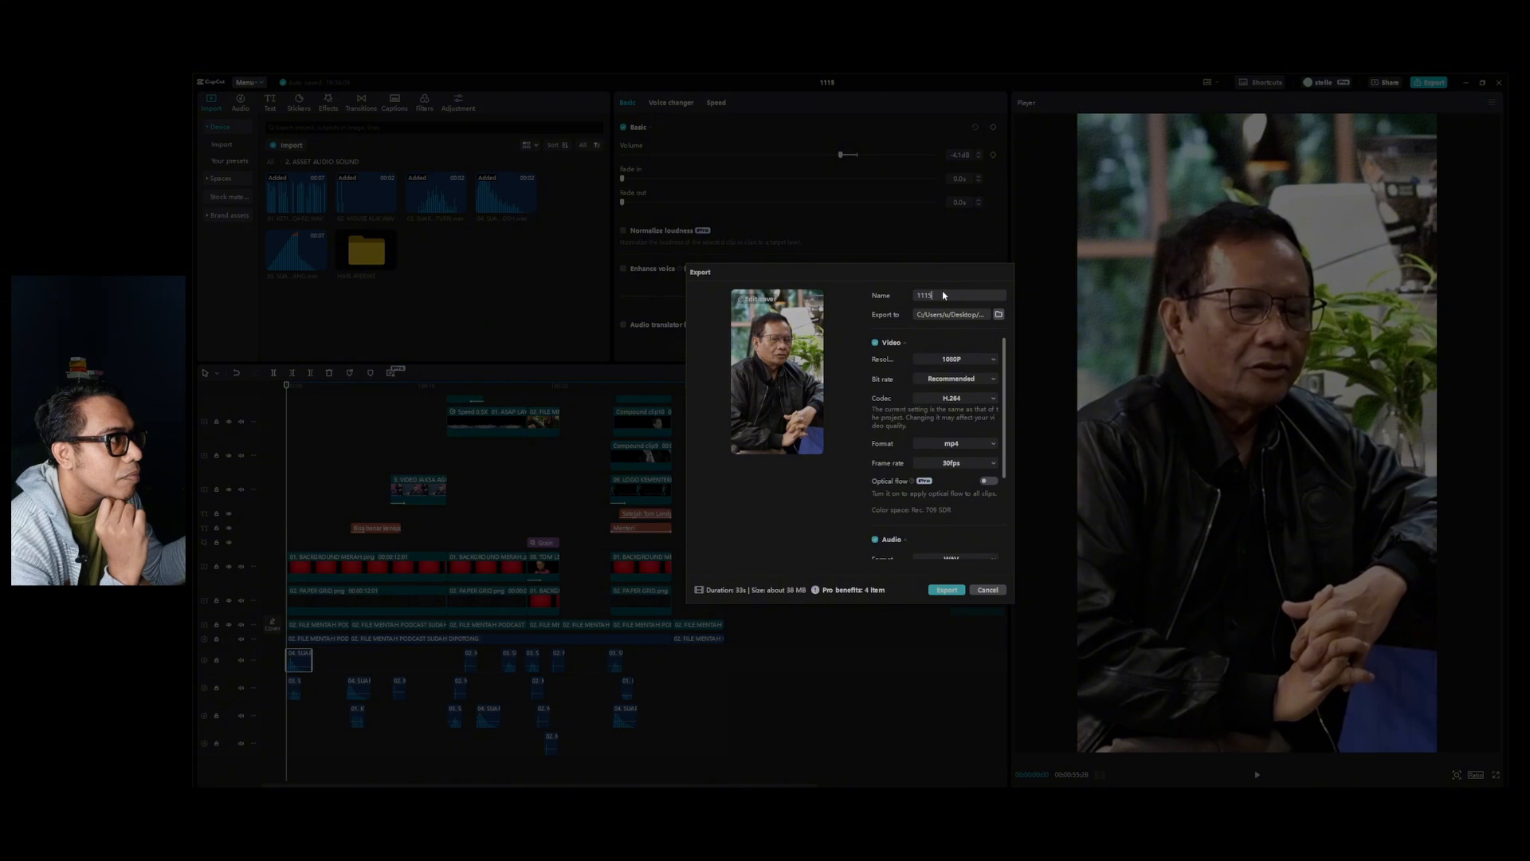
key("ctrl+a")
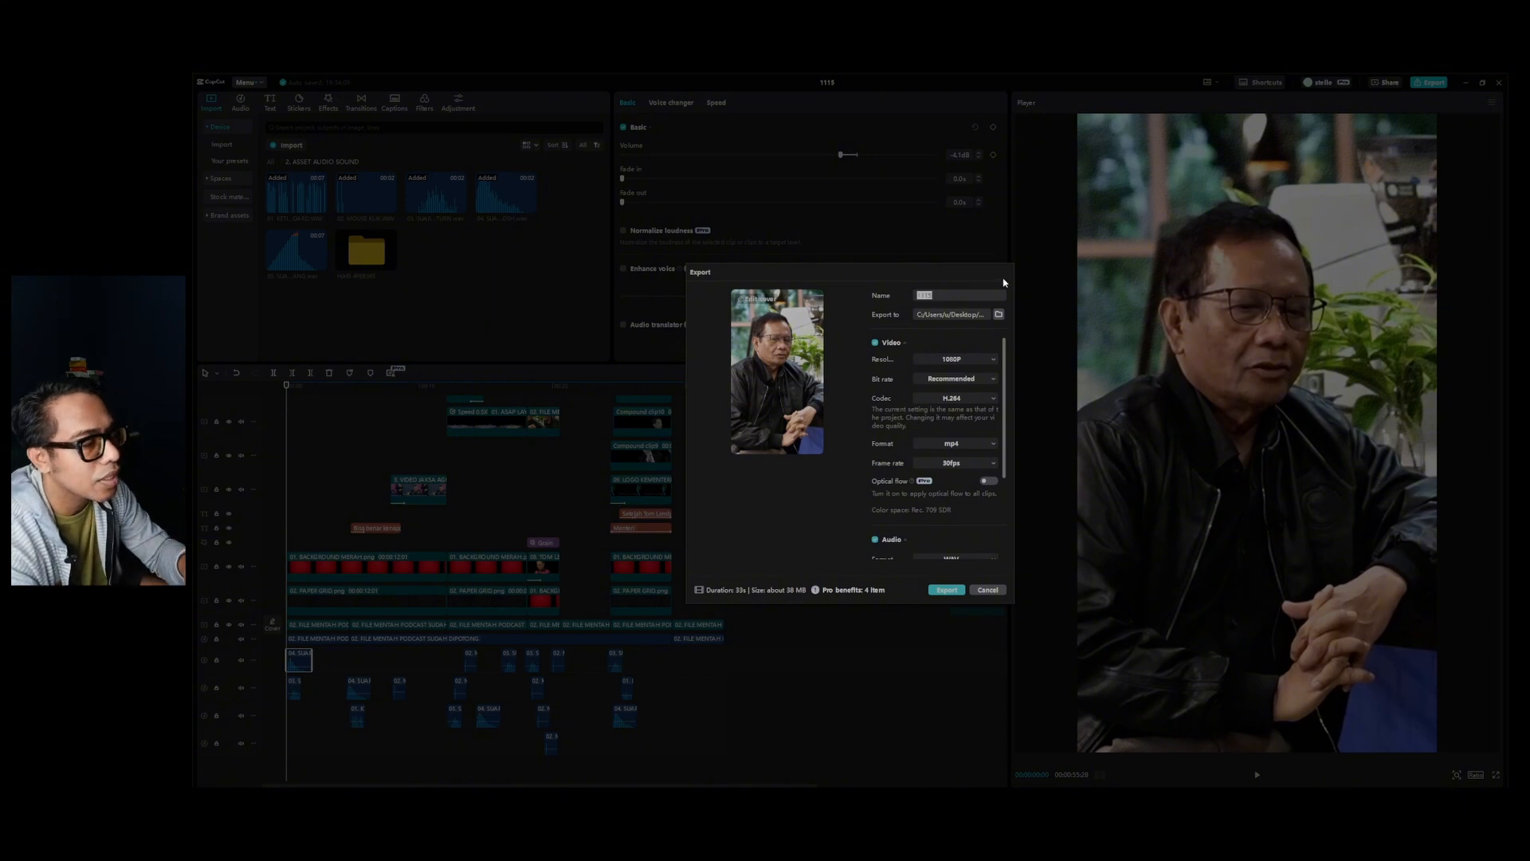
type("KELAS BASIC ")
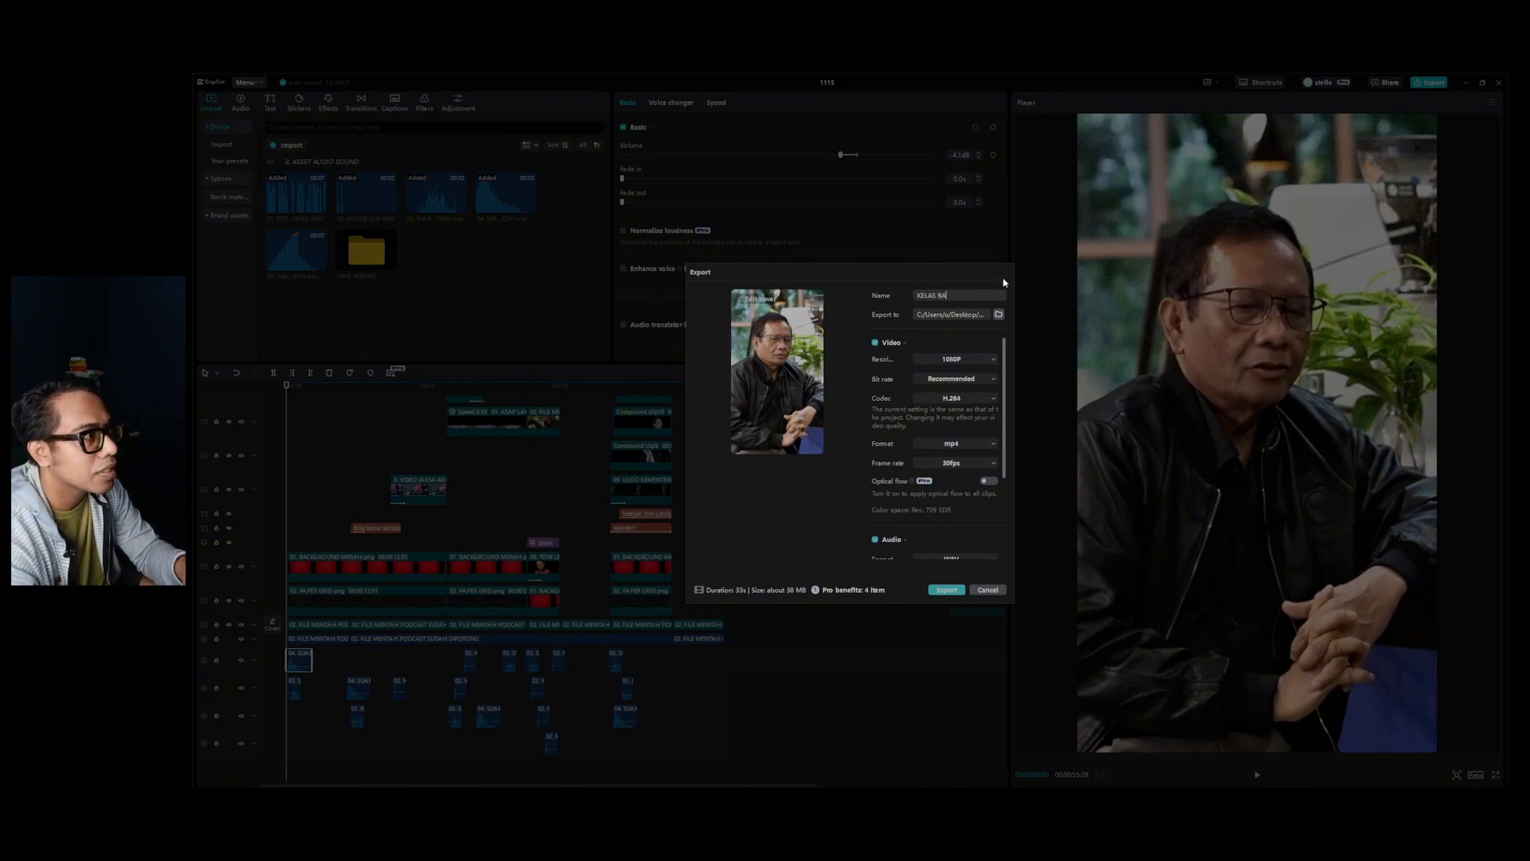
type("CAPCUT")
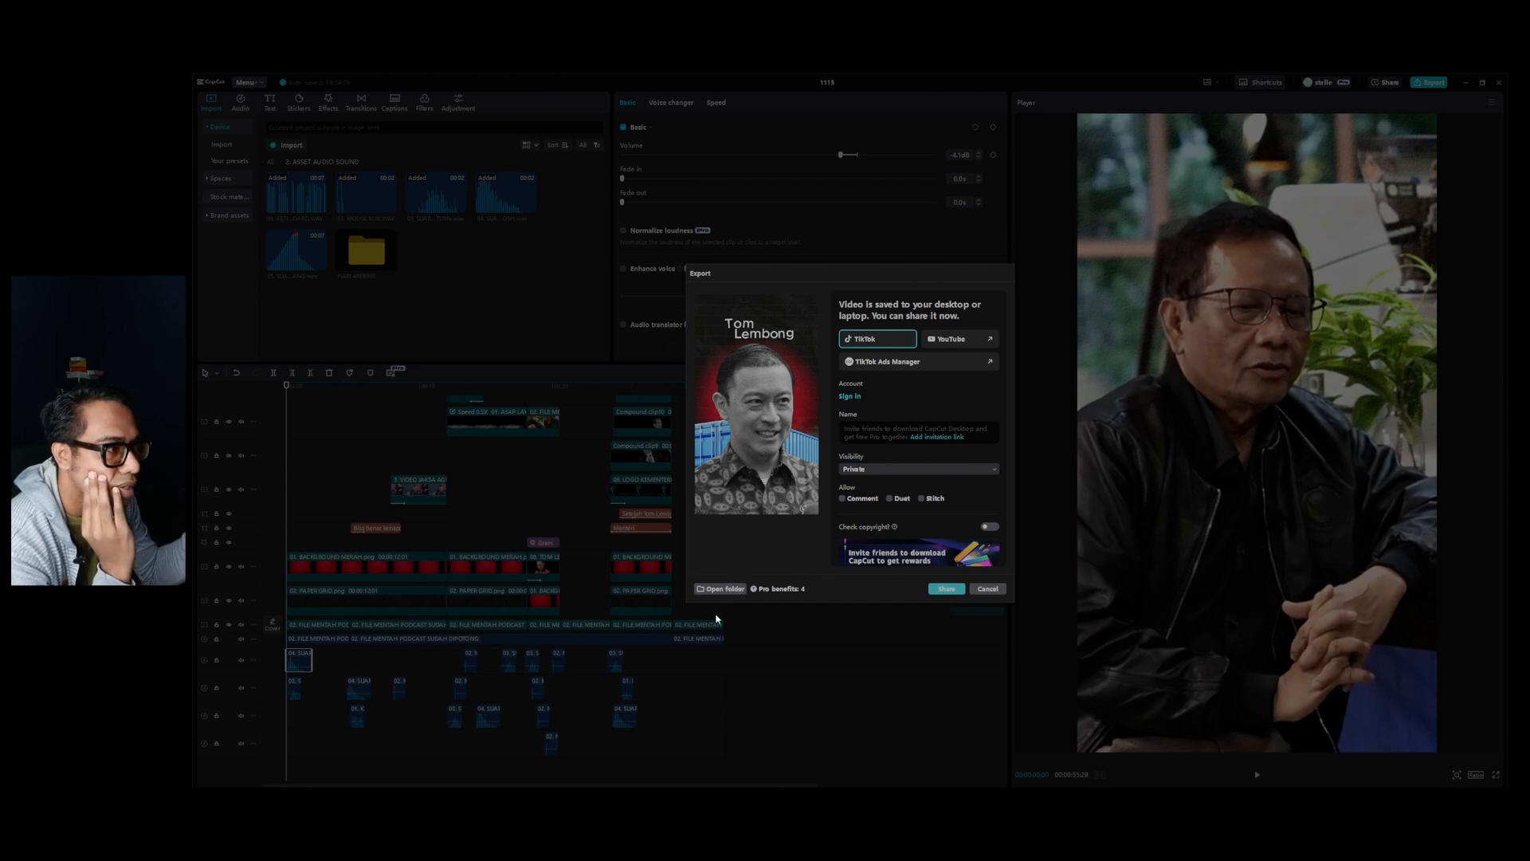
left_click(717, 588)
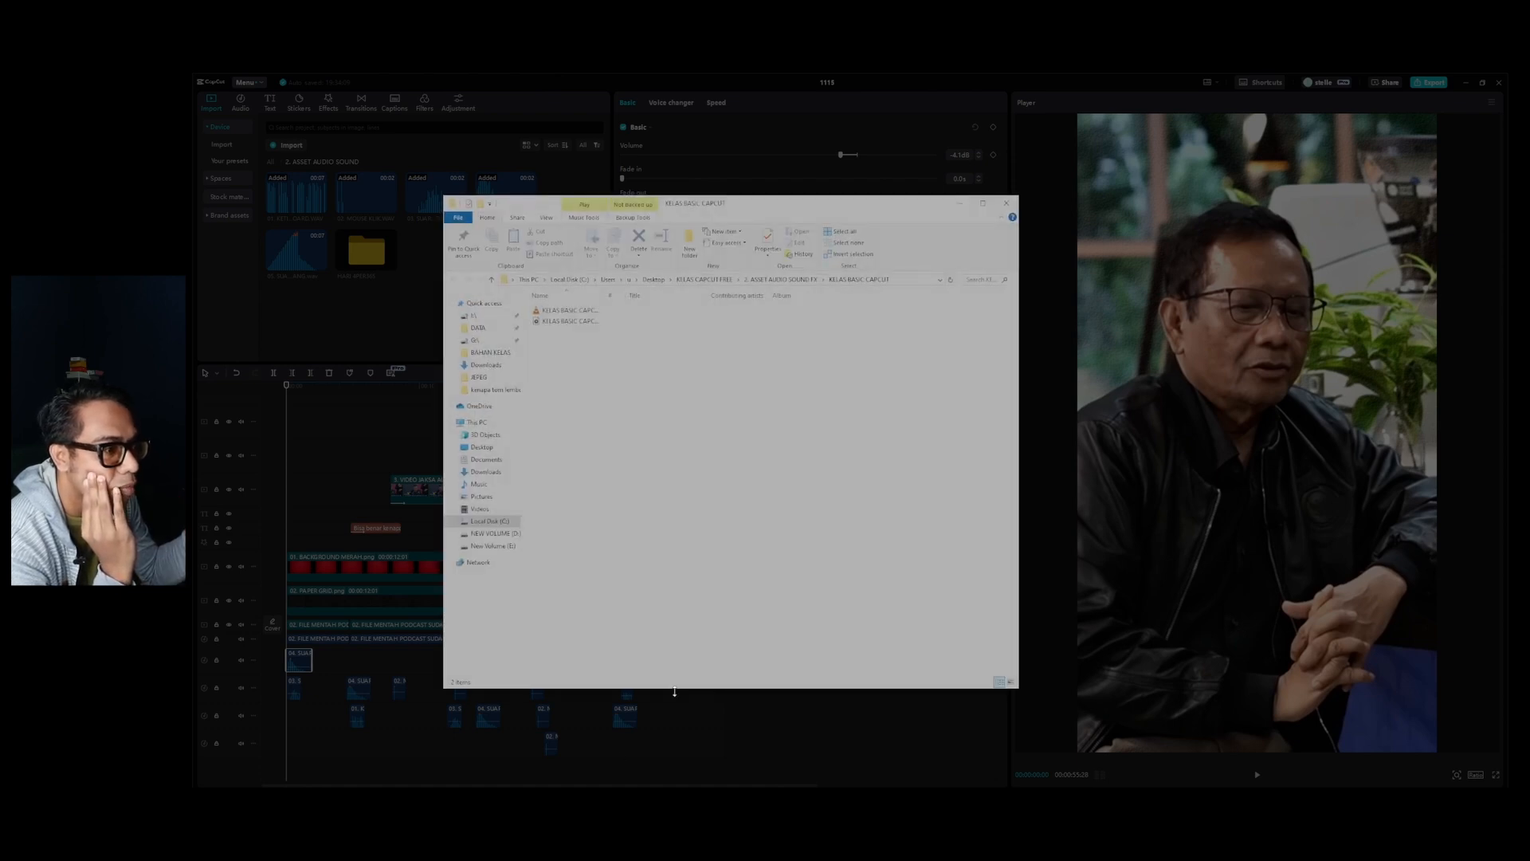
mouse_move(533, 788)
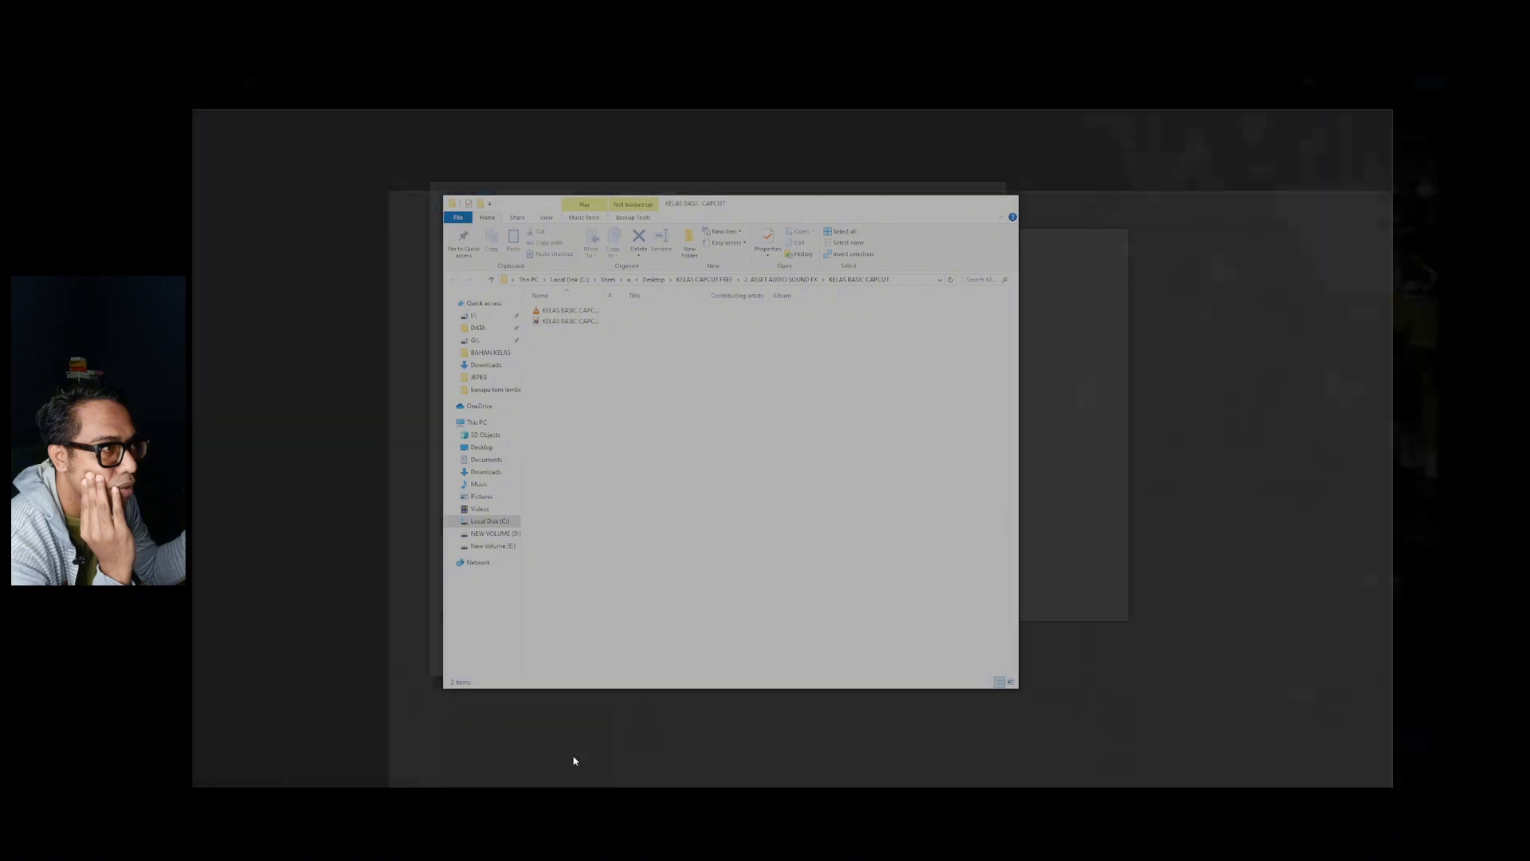